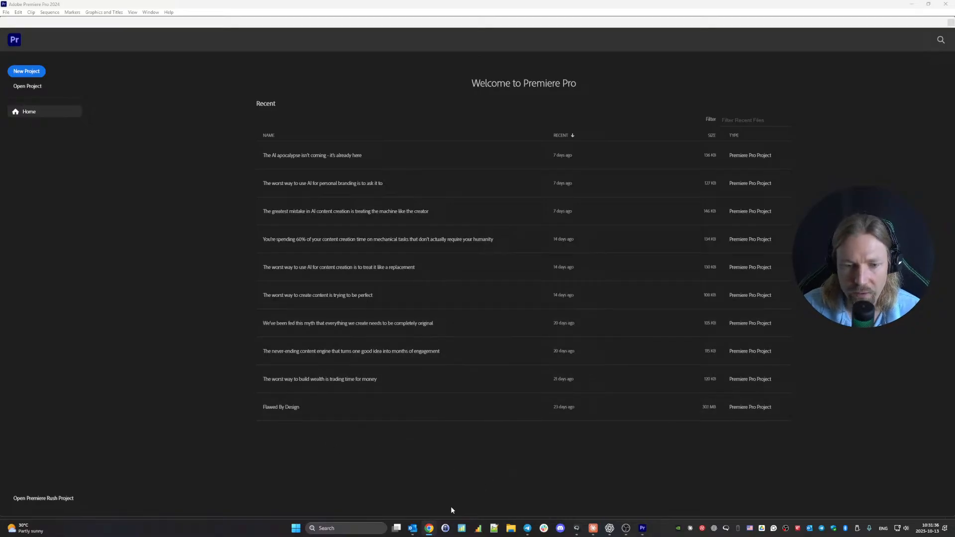
# - Start a new project and search the media files for the video title ending in "job security exists"
pyautogui.moveTo(430, 533)
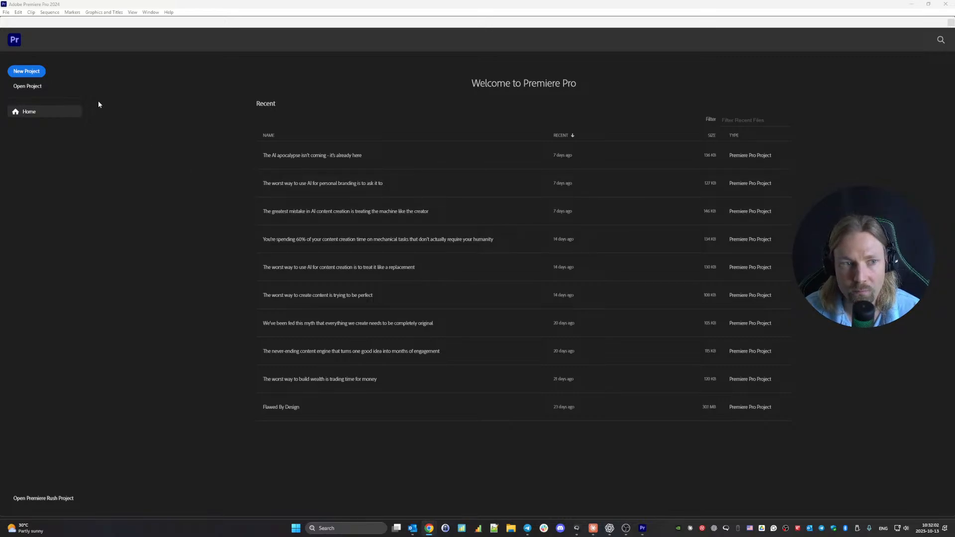
pyautogui.click(26, 73)
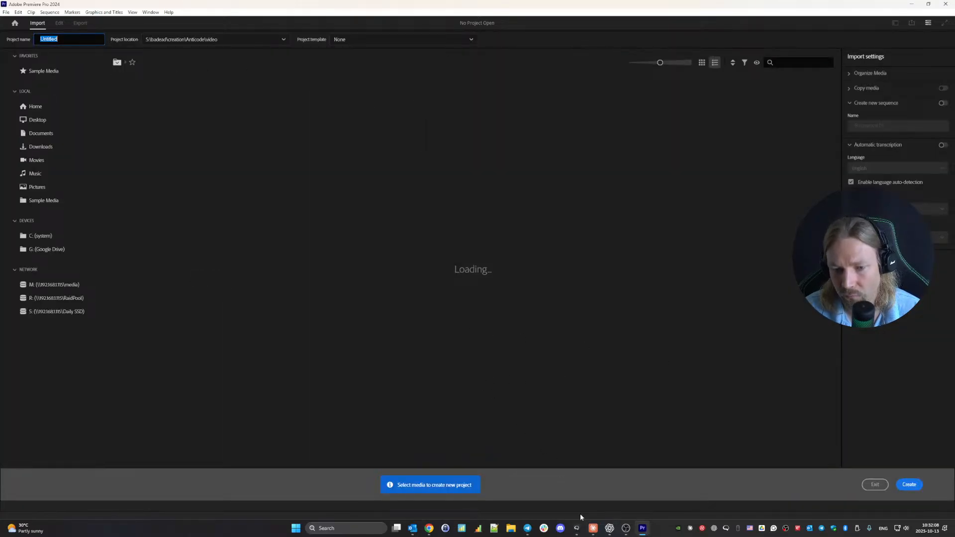
pyautogui.click(578, 530)
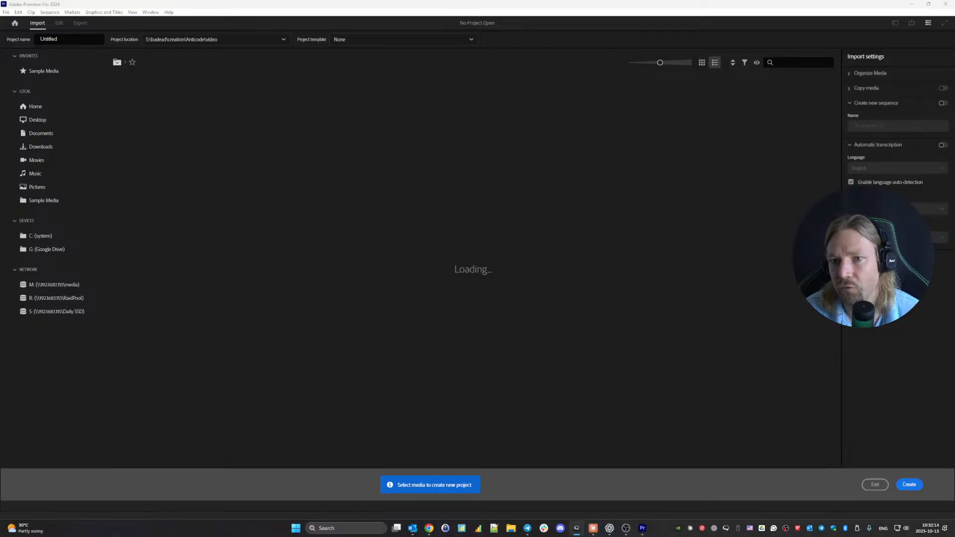
pyautogui.click(806, 59)
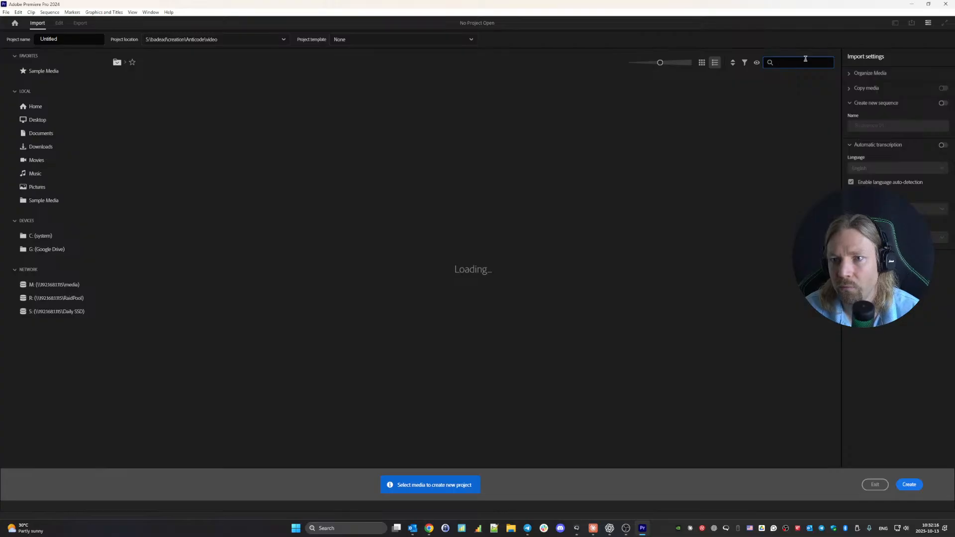
pyautogui.write('at job security exists')
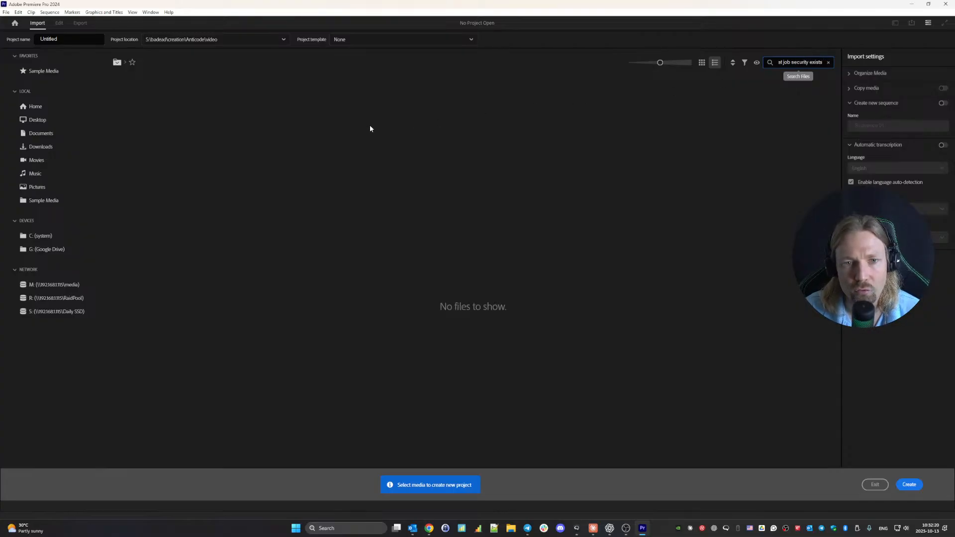
# - Name the project "The biggest lie we've been told is that job security exists" and create it with the matching MP4 clip
pyautogui.doubleClick(77, 38)
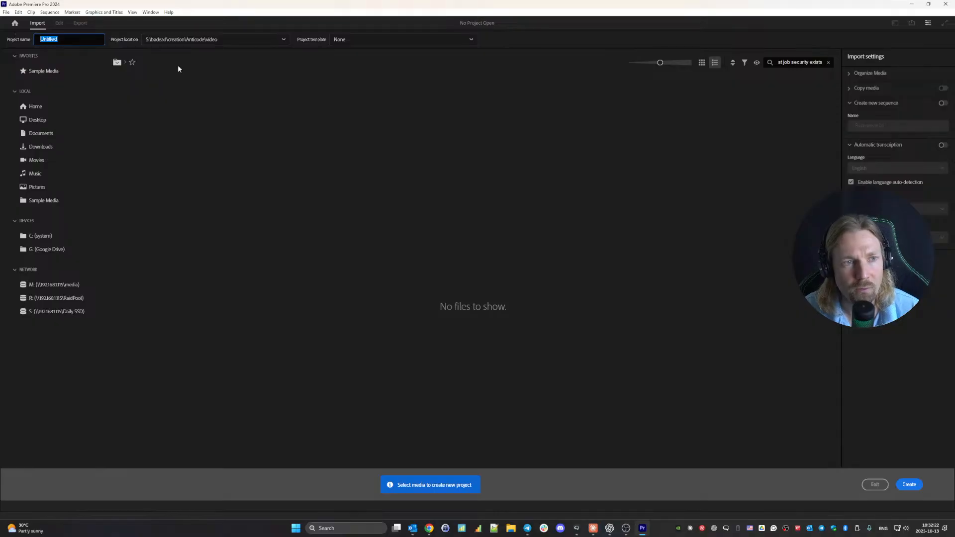
pyautogui.hotkey('ctrl', 'v')
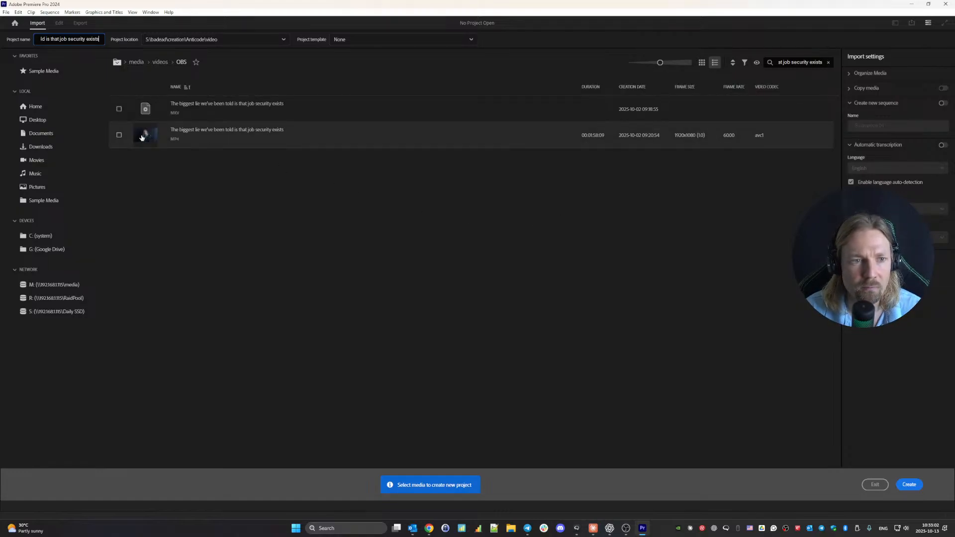
pyautogui.click(119, 135)
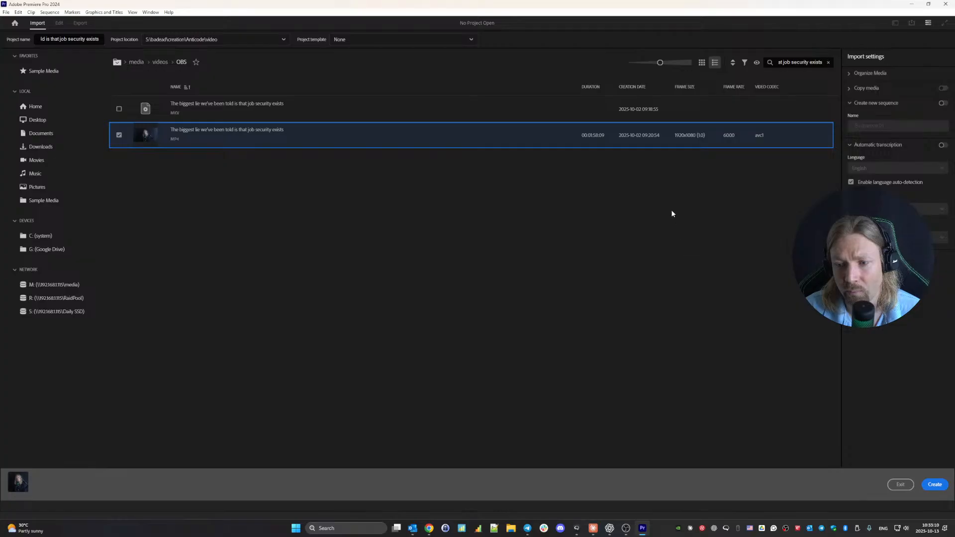
pyautogui.click(935, 485)
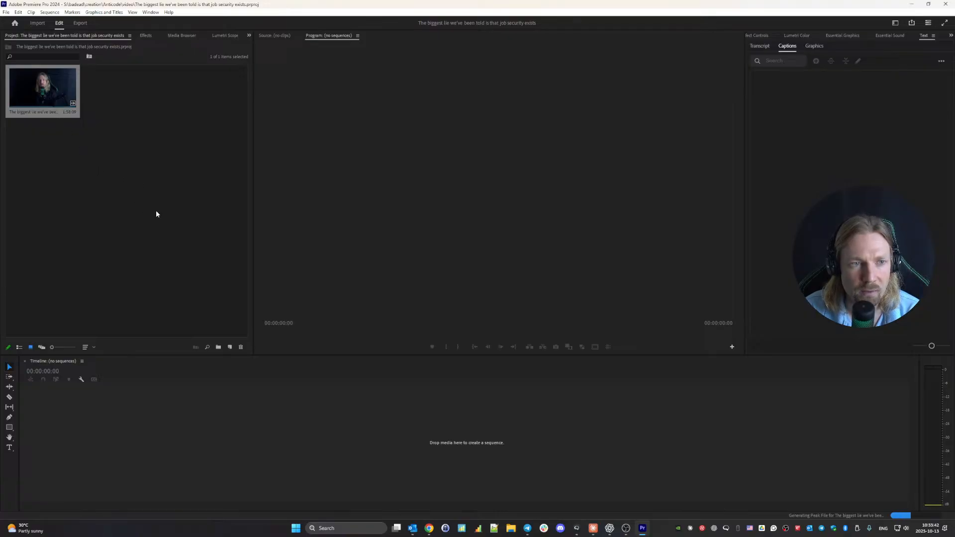
# - Create a new vertical sequence from the custom 1080x1920, 60 fps preset
pyautogui.rightClick(141, 140)
pyautogui.moveTo(204, 175)
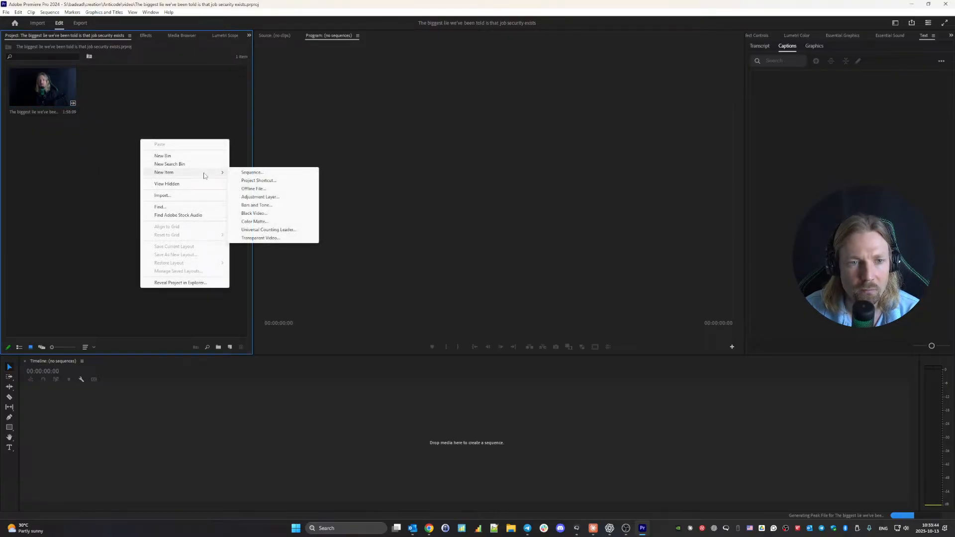
pyautogui.click(270, 174)
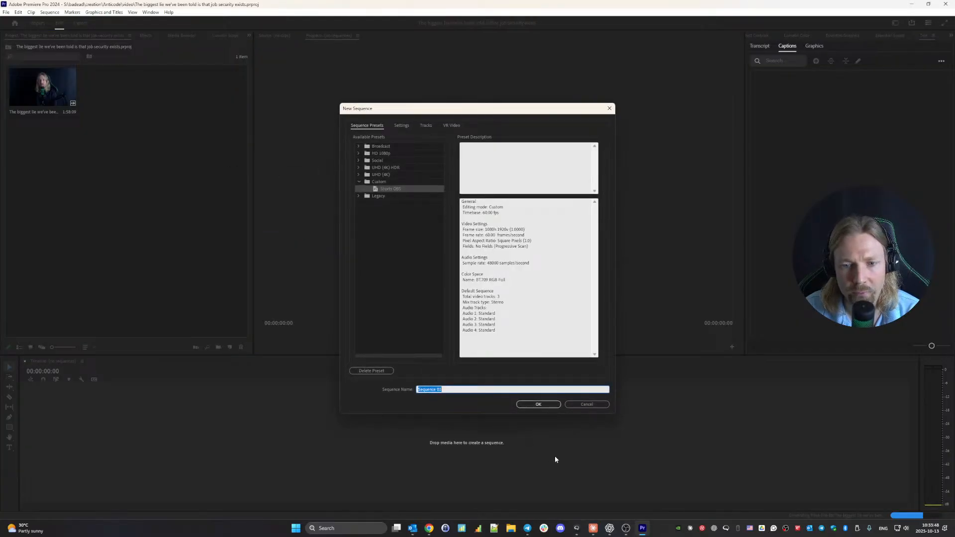
pyautogui.click(538, 405)
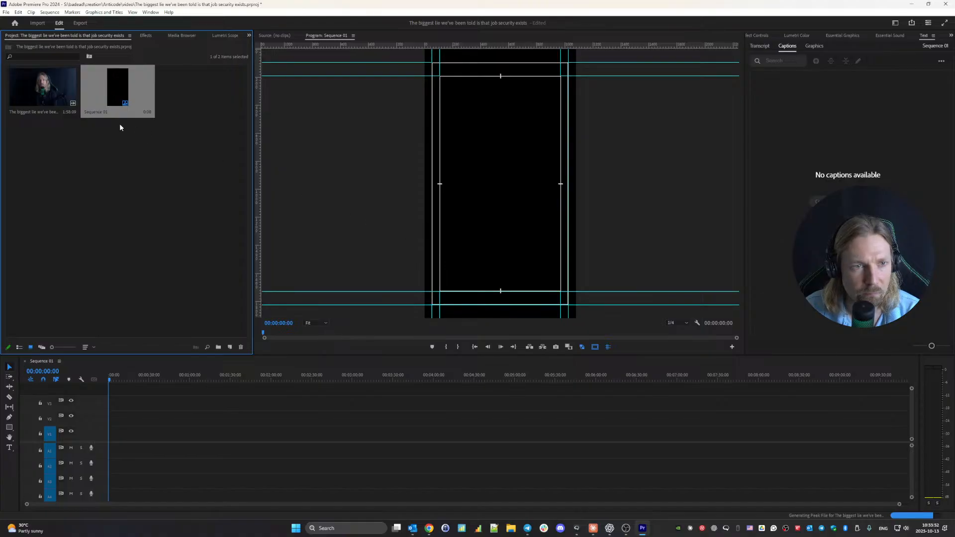
# - Place the MP4 clip at the start of the sequence on V1, keep the existing sequence settings and dismiss the auto-transcription offer
pyautogui.moveTo(39, 98); pyautogui.dragTo(106, 437)
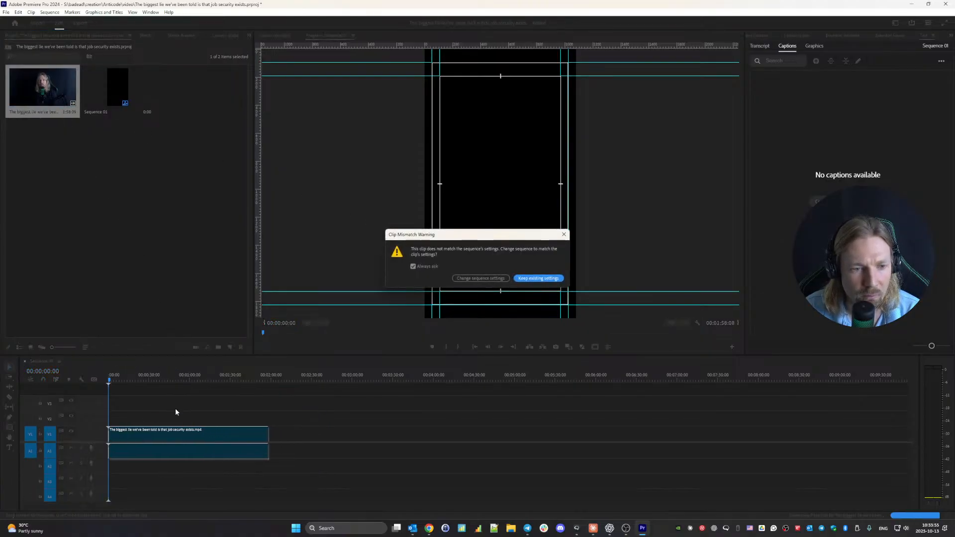
pyautogui.click(528, 278)
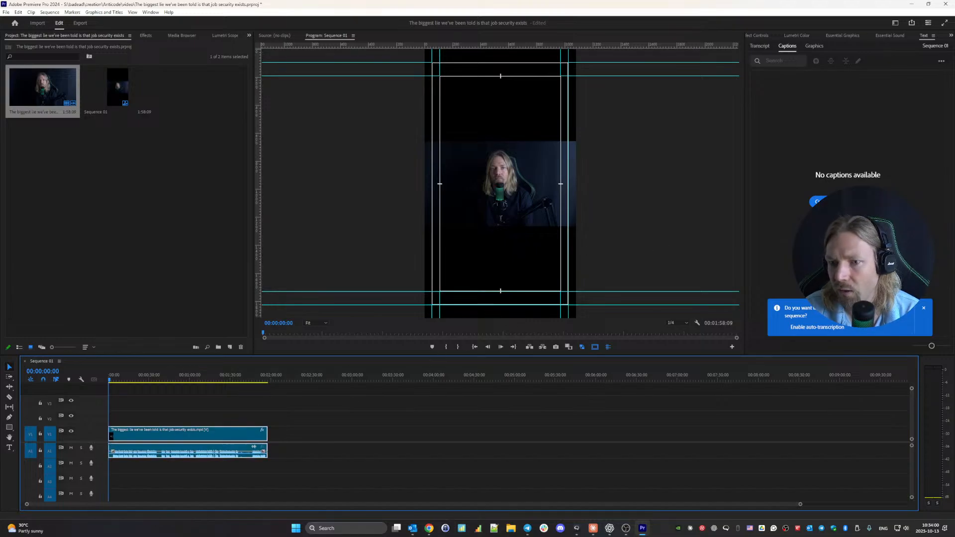
pyautogui.click(923, 306)
# - Set the clip's scale to 178 so that it fills the vertical frame
pyautogui.click(756, 35)
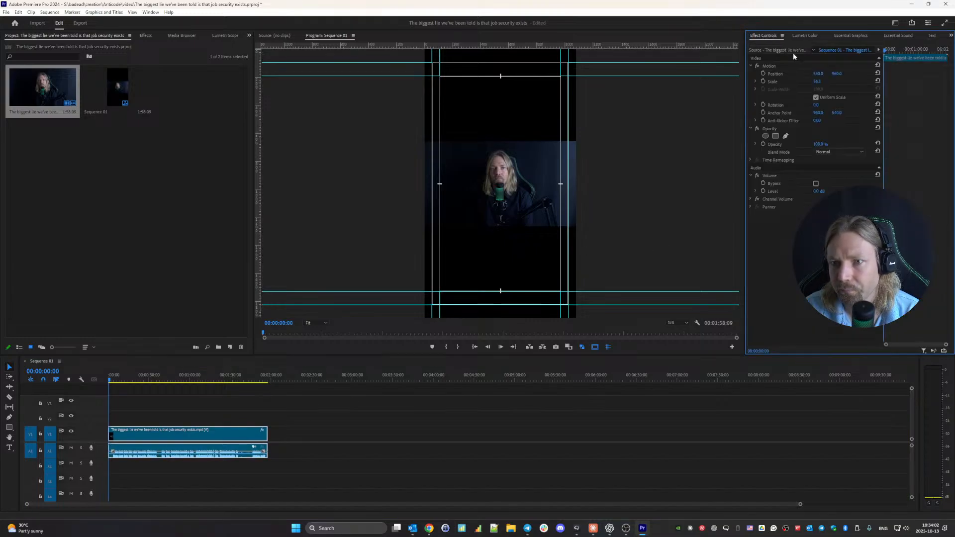
pyautogui.click(818, 82)
pyautogui.write('1')
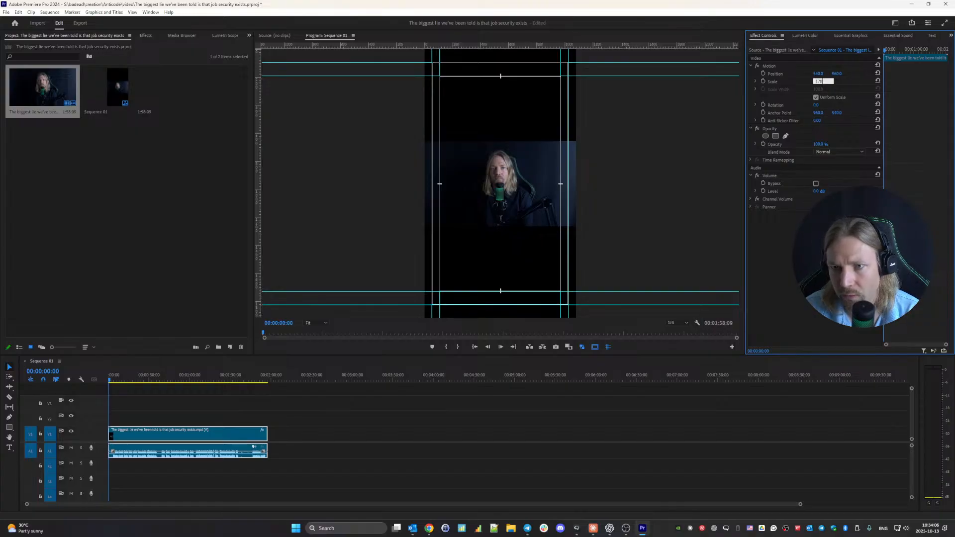
pyautogui.write('78')
pyautogui.press('Return')
pyautogui.click(820, 82)
pyautogui.press('Return')
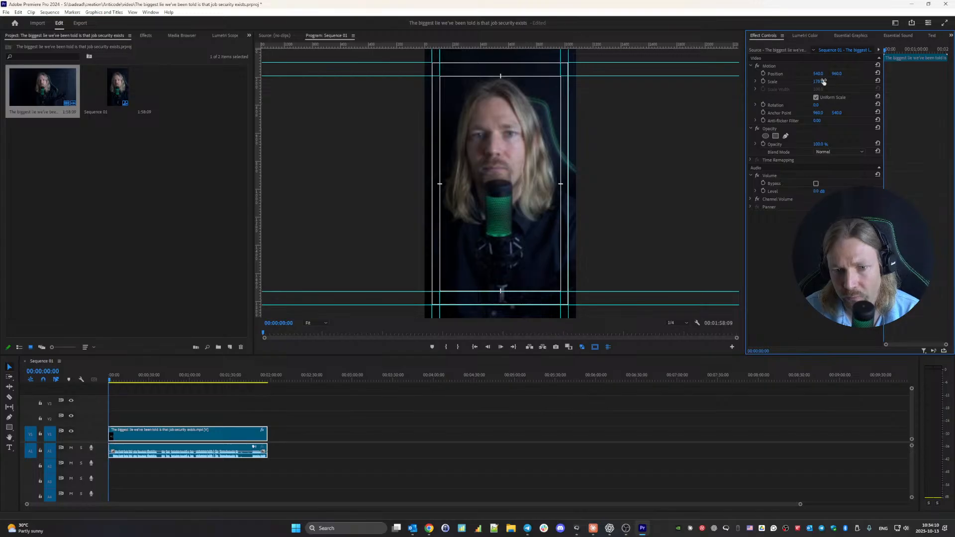
# - Scrub through the sequence to check the speaker's framing at several points
pyautogui.click(124, 386)
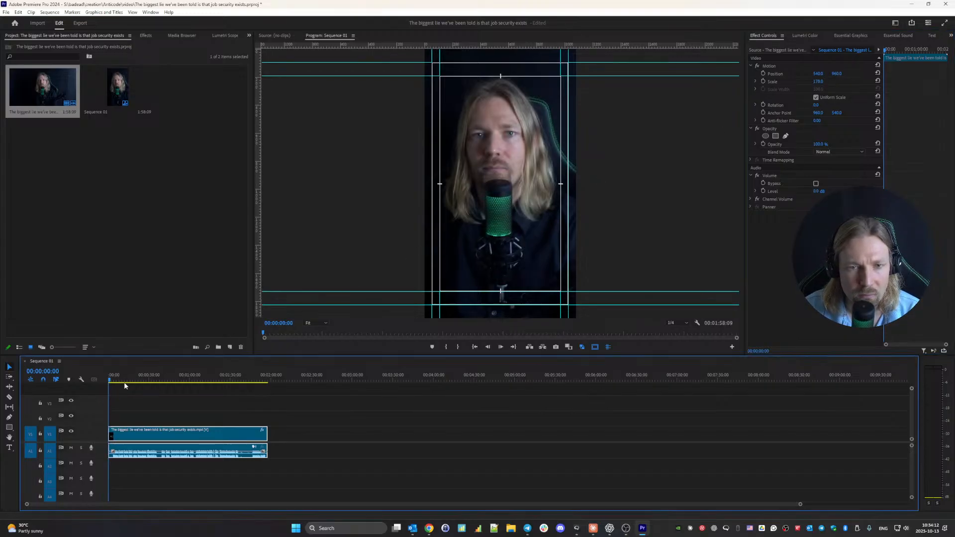
pyautogui.click(123, 380)
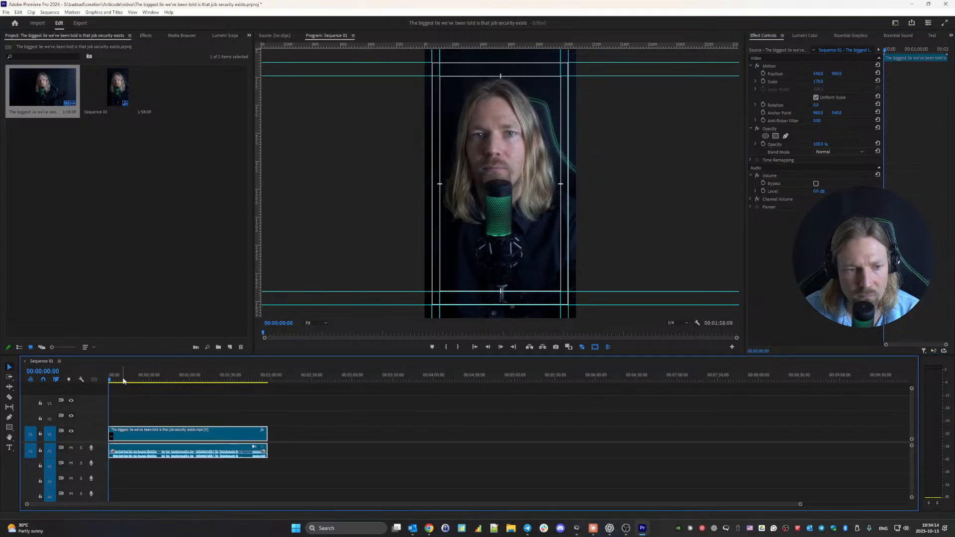
pyautogui.moveTo(121, 381); pyautogui.dragTo(209, 381)
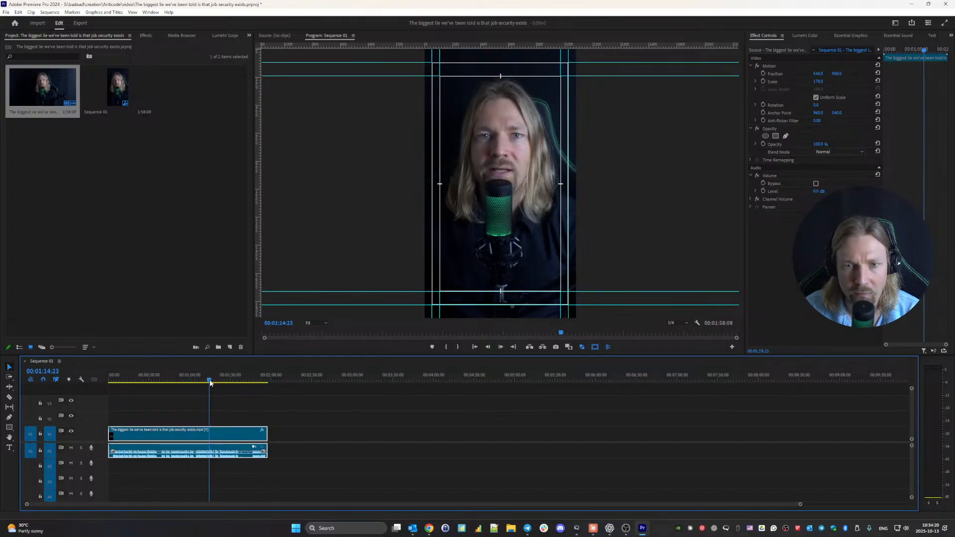
pyautogui.click(170, 389)
pyautogui.click(154, 380)
pyautogui.click(138, 380)
pyautogui.click(125, 382)
pyautogui.click(115, 379)
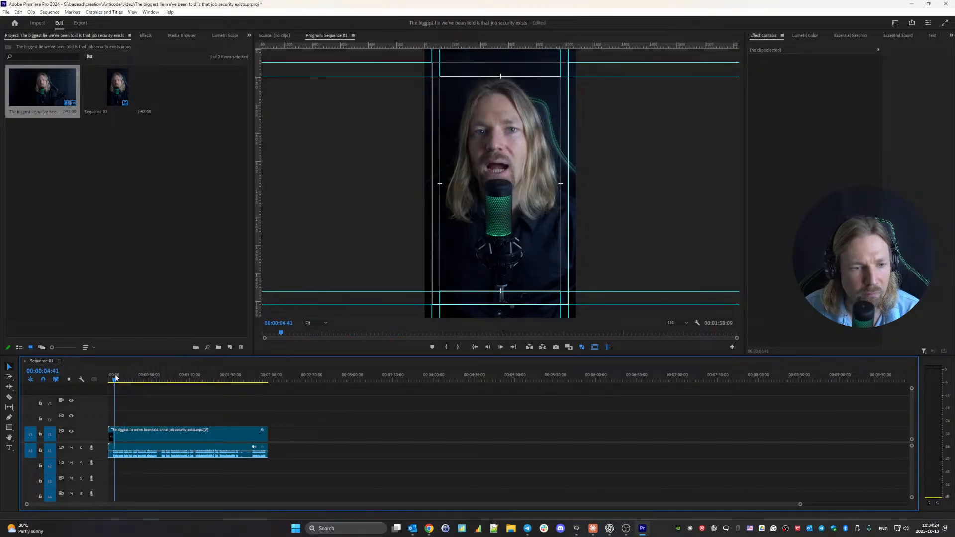
# - Play the opening of the sequence to check the audio and find where the speech begins
pyautogui.click(114, 379)
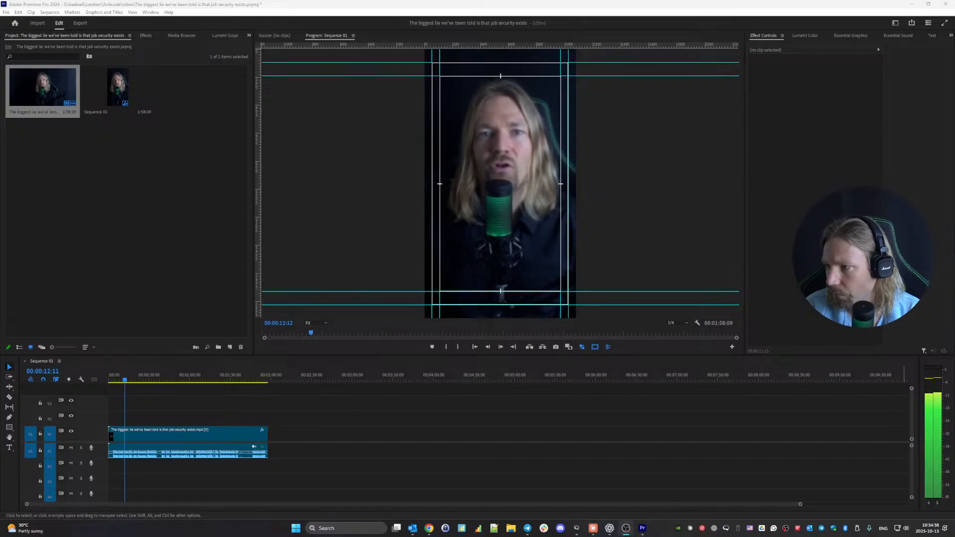
pyautogui.click(595, 3)
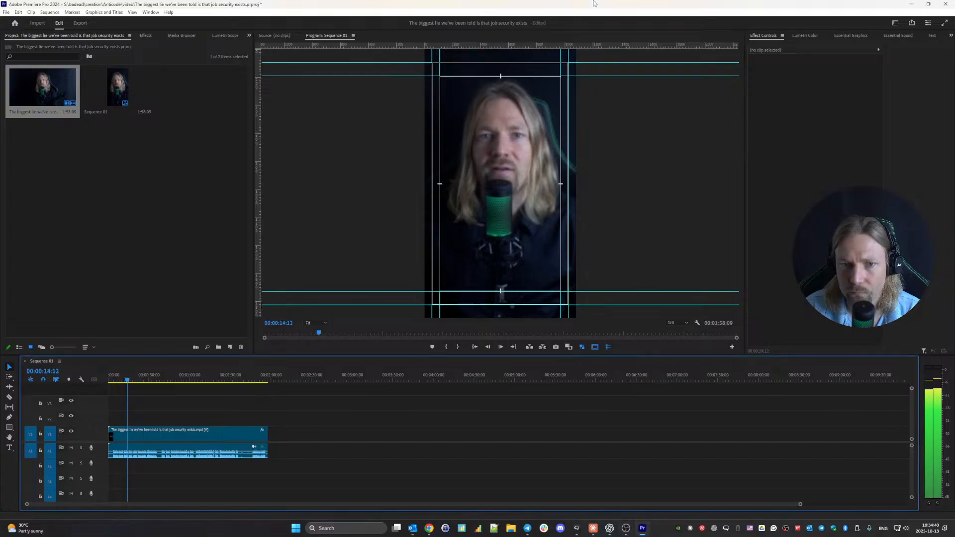
pyautogui.press('space')
pyautogui.hotkey('alt', 'Tab')
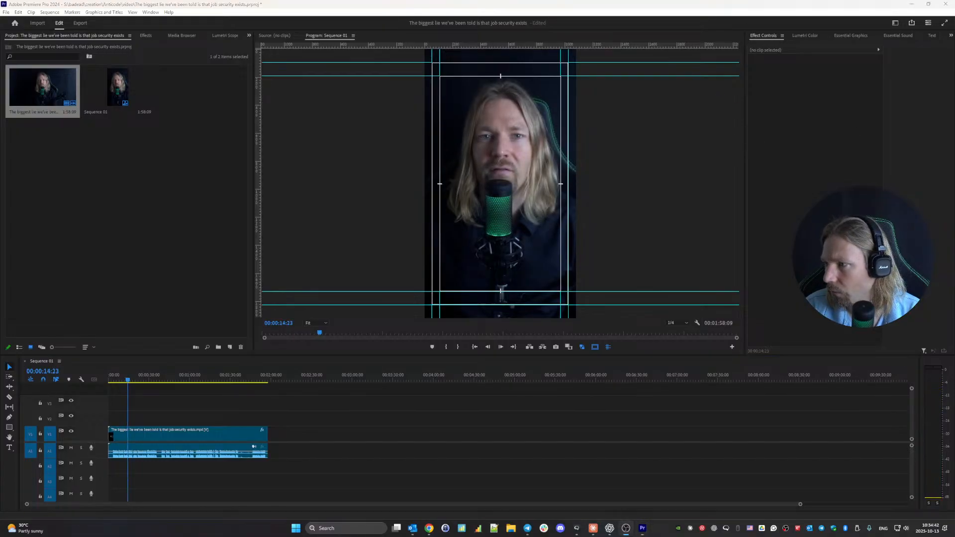
pyautogui.hotkey('alt', 'Tab')
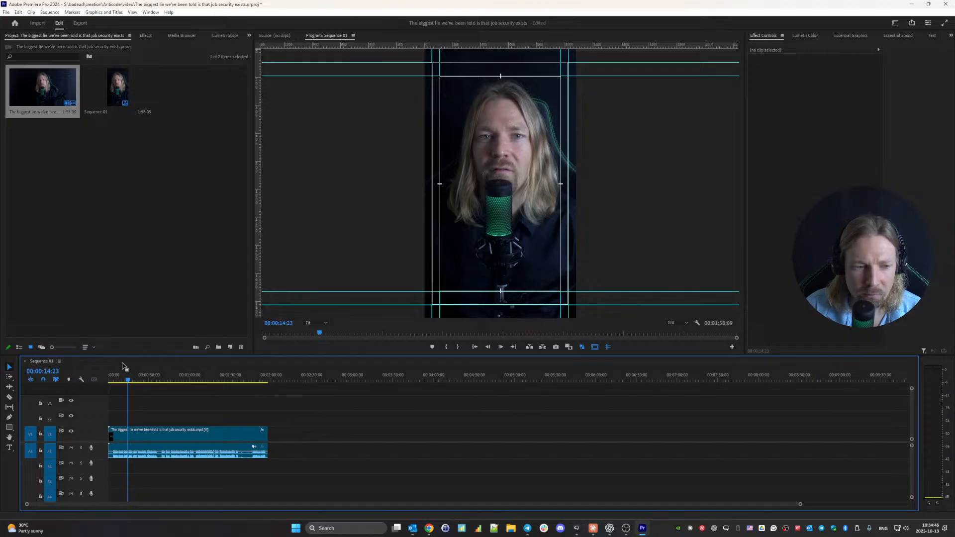
pyautogui.press('Home')
pyautogui.press('space')
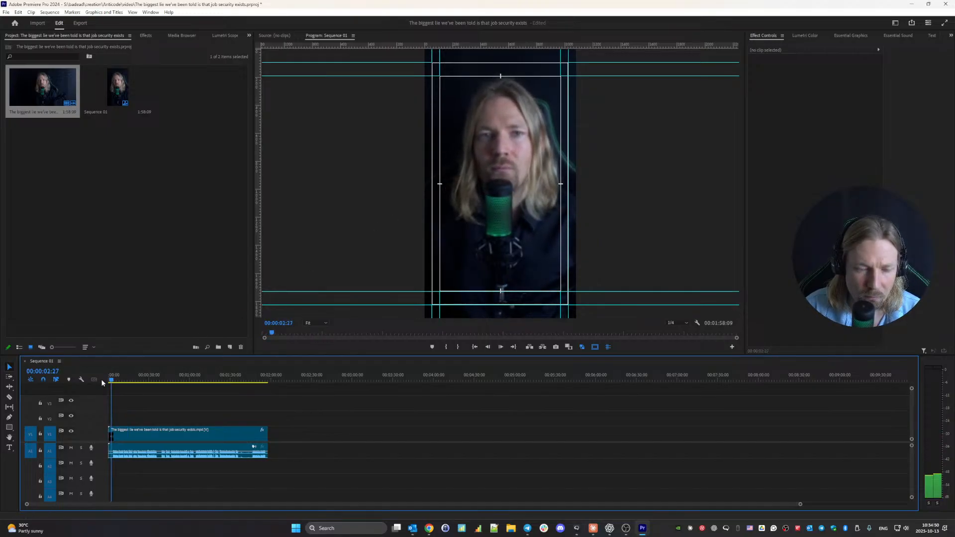
pyautogui.press('space')
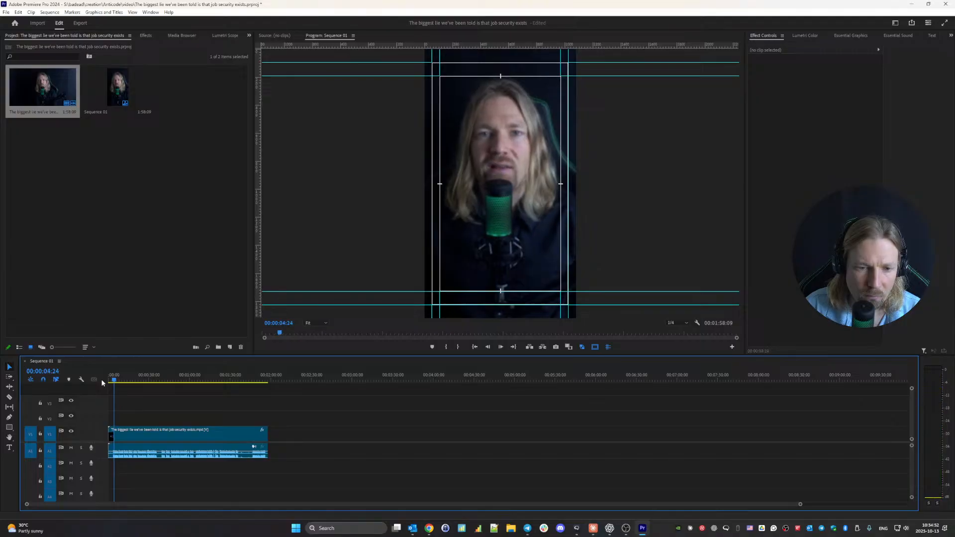
# - Trim about 3 seconds of silence from the beginning of the clip and close the resulting gap
pyautogui.moveTo(801, 504); pyautogui.dragTo(571, 519)
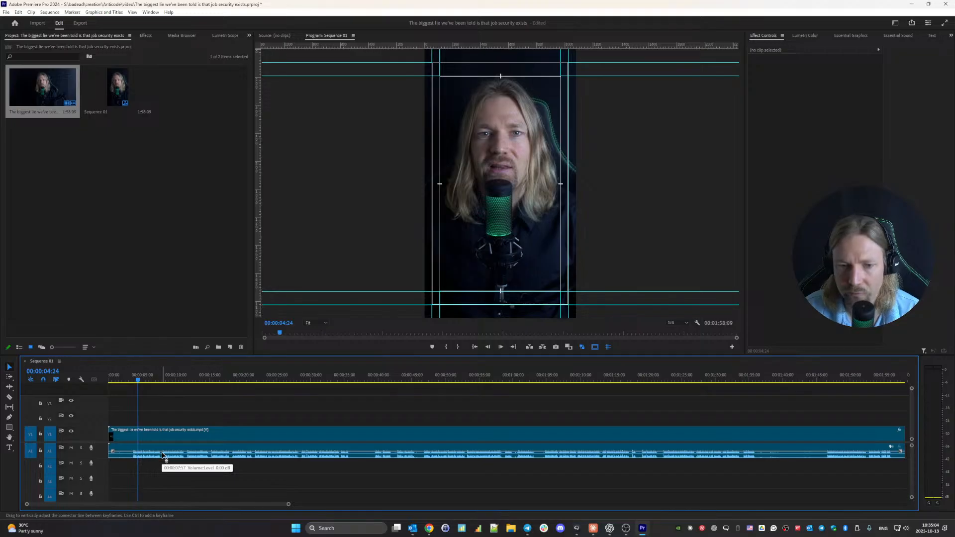
pyautogui.hotkey('alt', 'Tab')
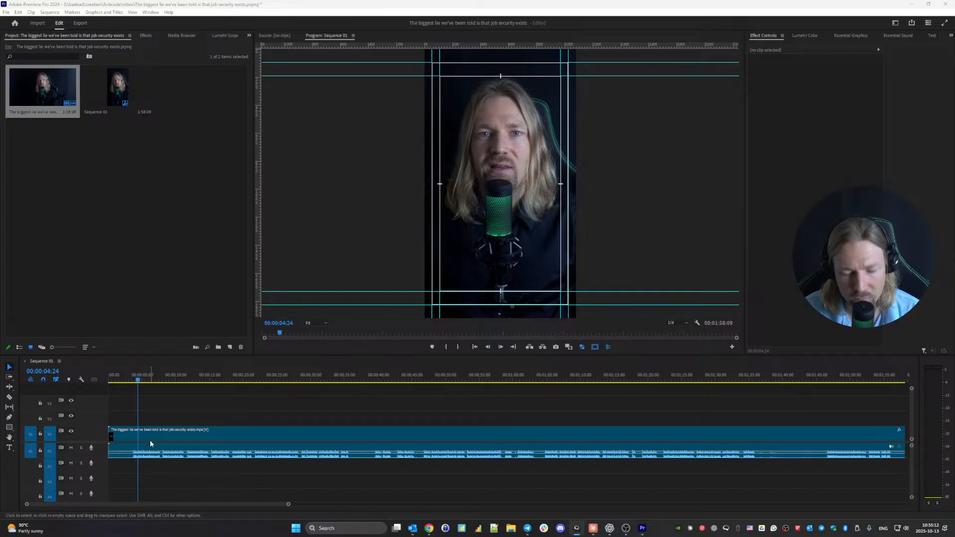
pyautogui.moveTo(110, 435); pyautogui.dragTo(132, 438)
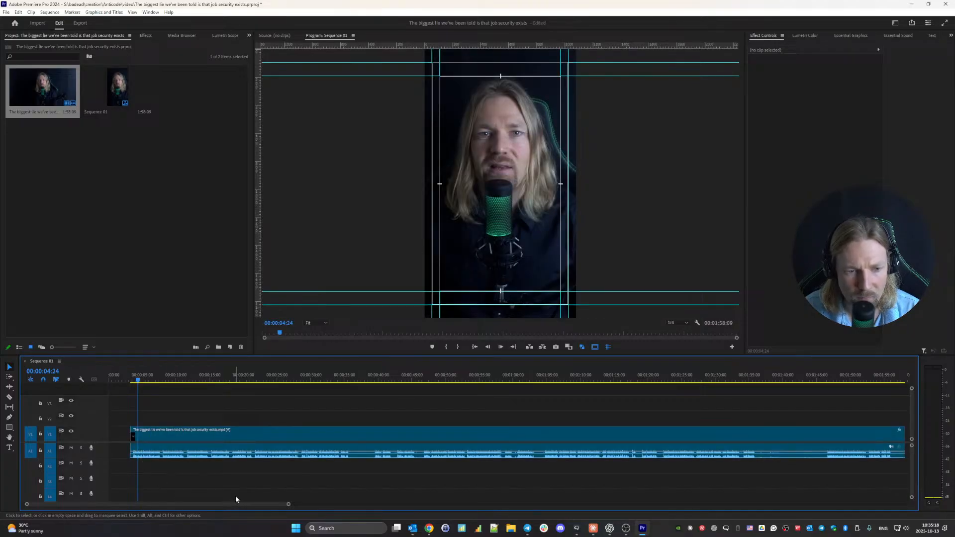
pyautogui.click(120, 431)
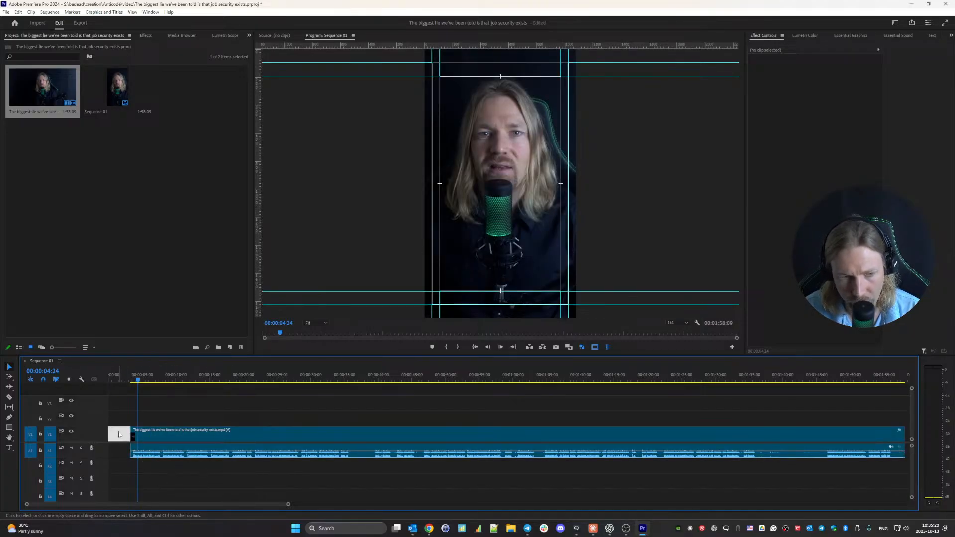
pyautogui.press('Delete')
# - Play the sequence and split the clip with the Razor tool at the speech pauses about 4.6 and 8 seconds in
pyautogui.moveTo(289, 505); pyautogui.dragTo(245, 502)
pyautogui.press('space')
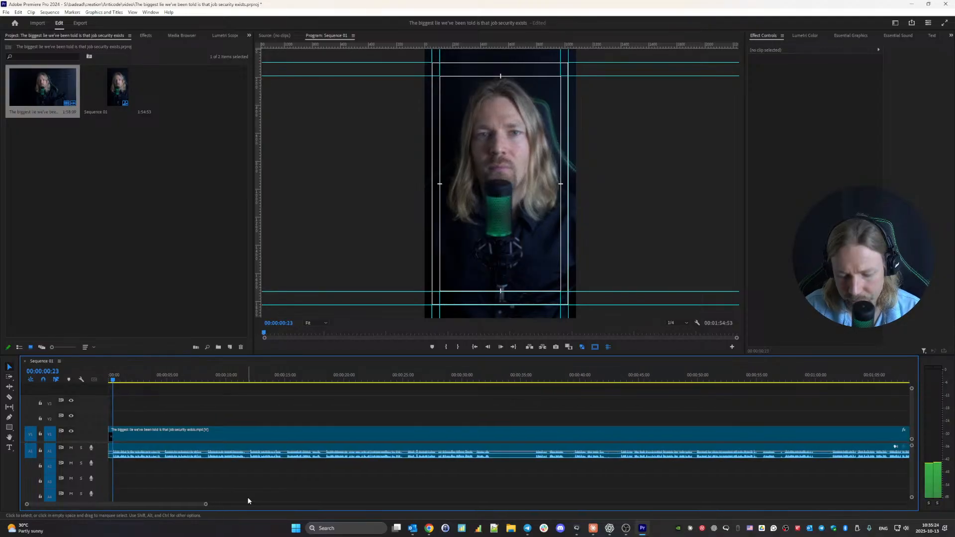
pyautogui.press('c')
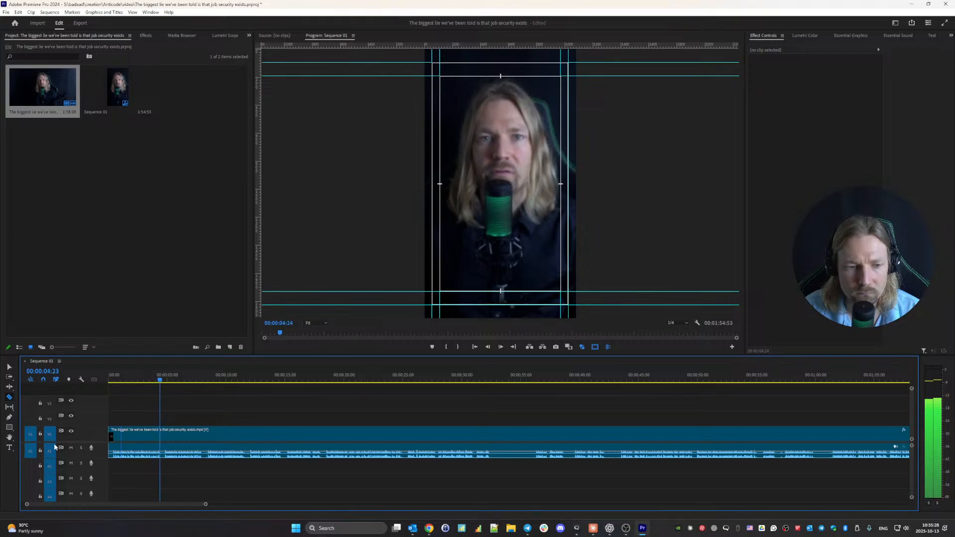
pyautogui.click(164, 437)
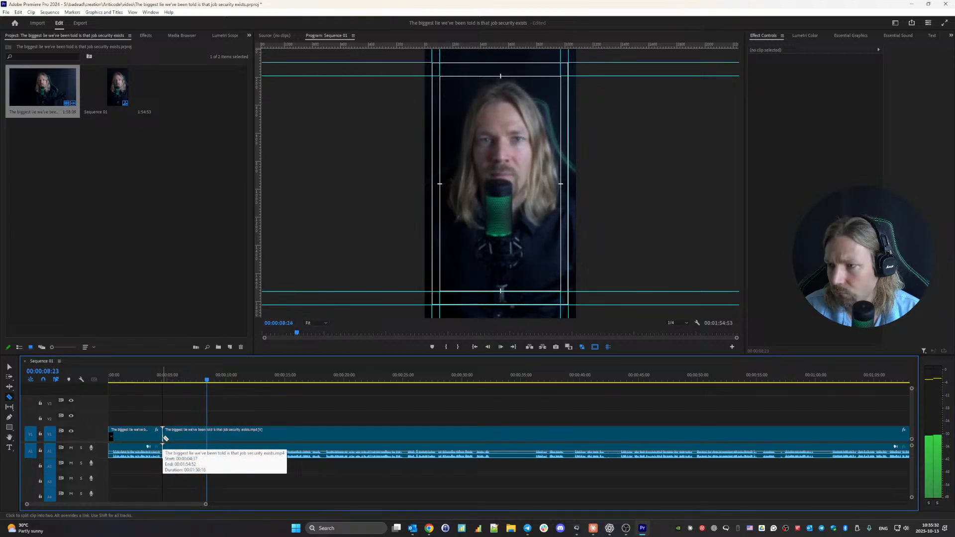
pyautogui.click(206, 432)
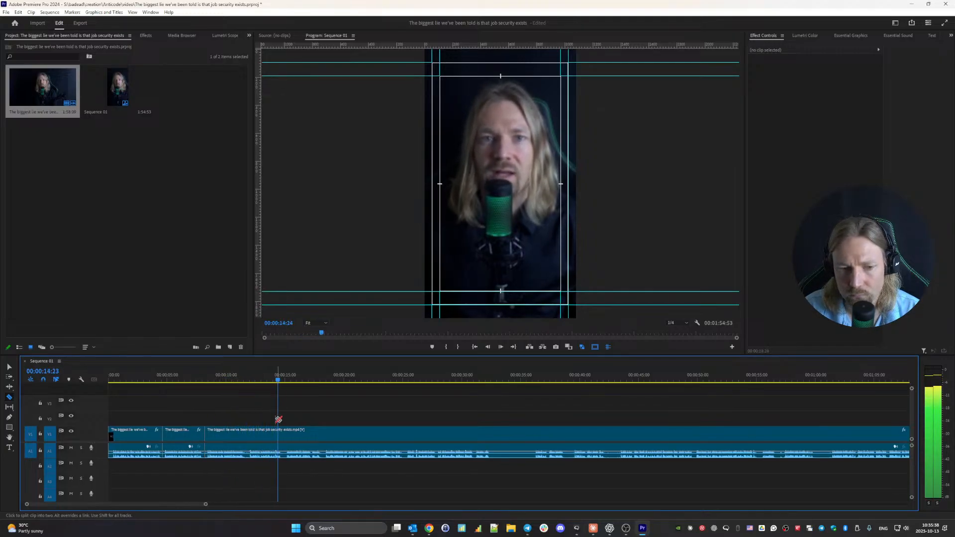
# - Split the clip with the Razor tool at the speech pauses about 12, 15, 18, 25 and 32.5 seconds in
pyautogui.click(251, 433)
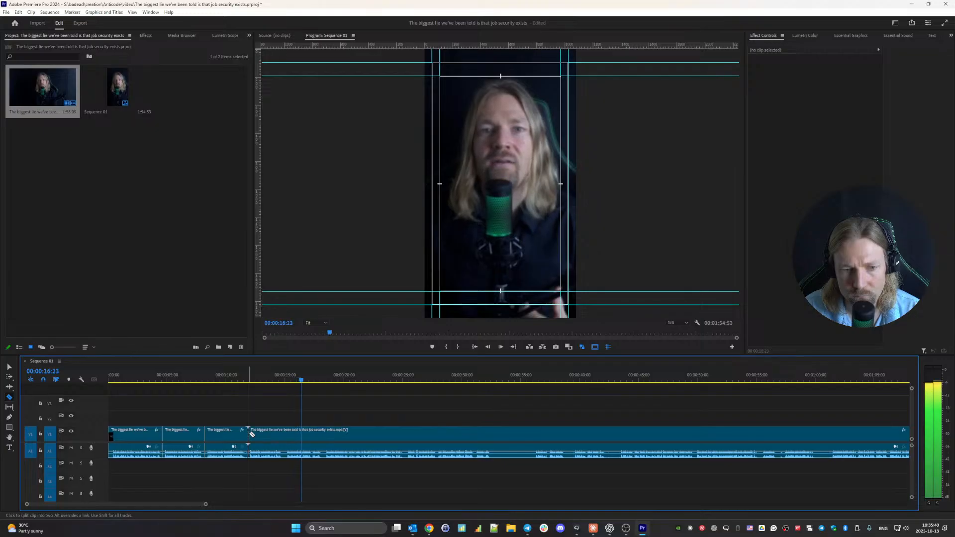
pyautogui.click(285, 432)
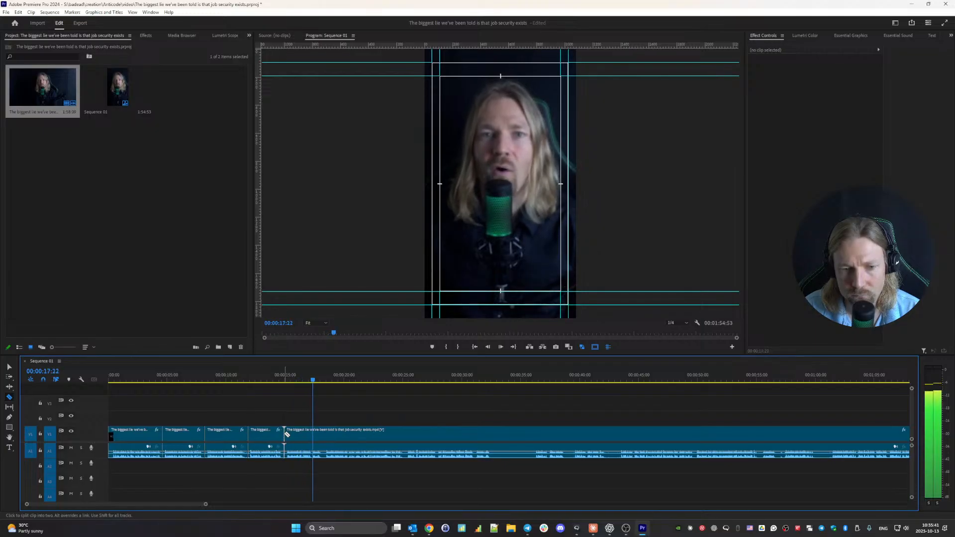
pyautogui.click(324, 433)
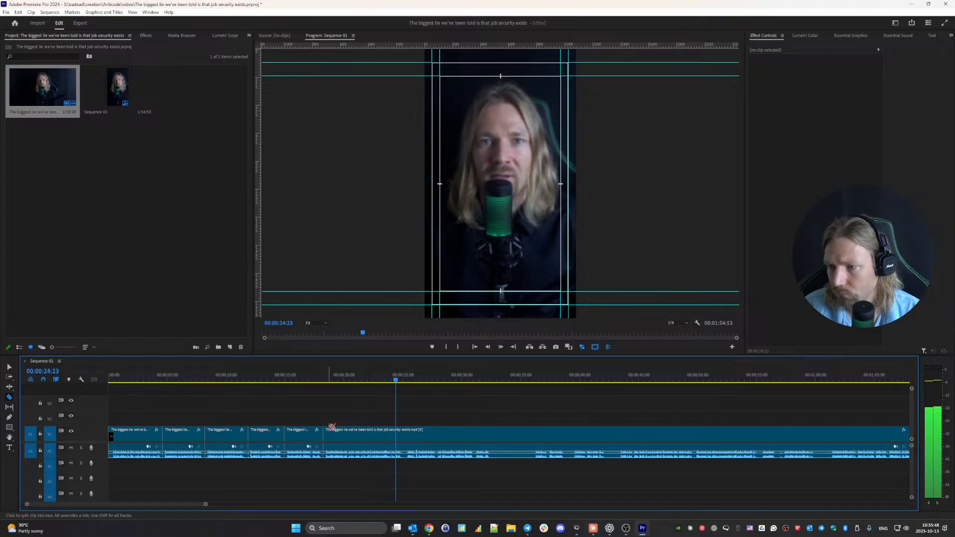
pyautogui.click(405, 436)
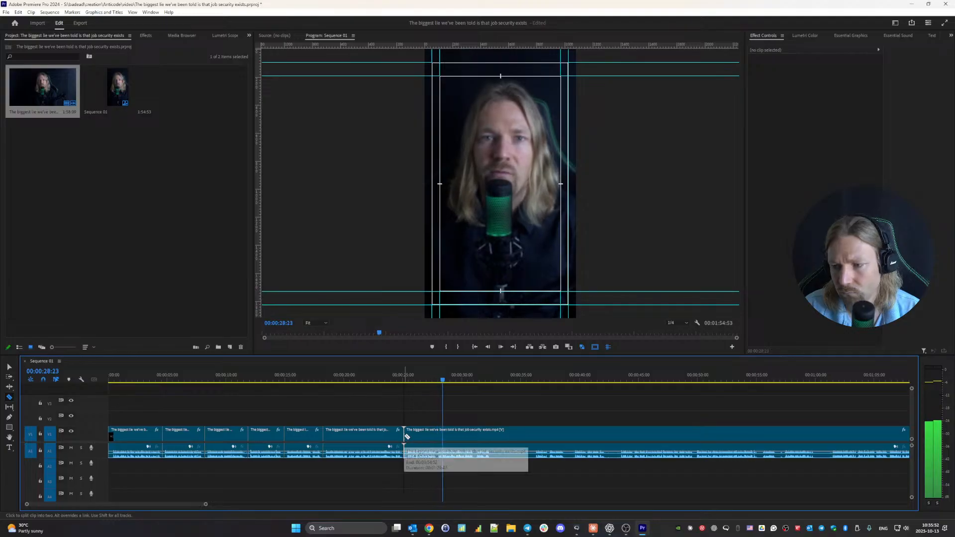
pyautogui.click(493, 431)
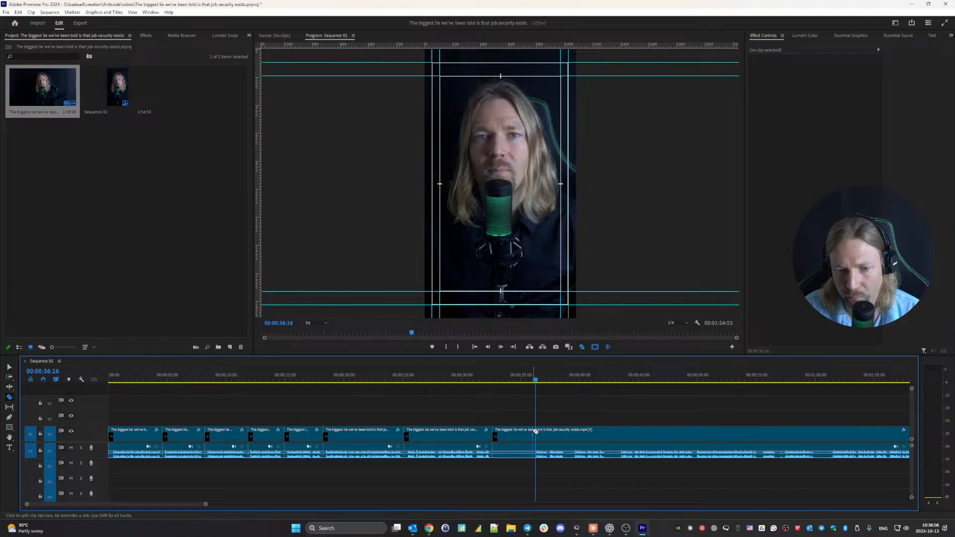
# - Ripple-delete the short segment between about 32.5 and 36 seconds
pyautogui.press('v')
pyautogui.click(508, 435)
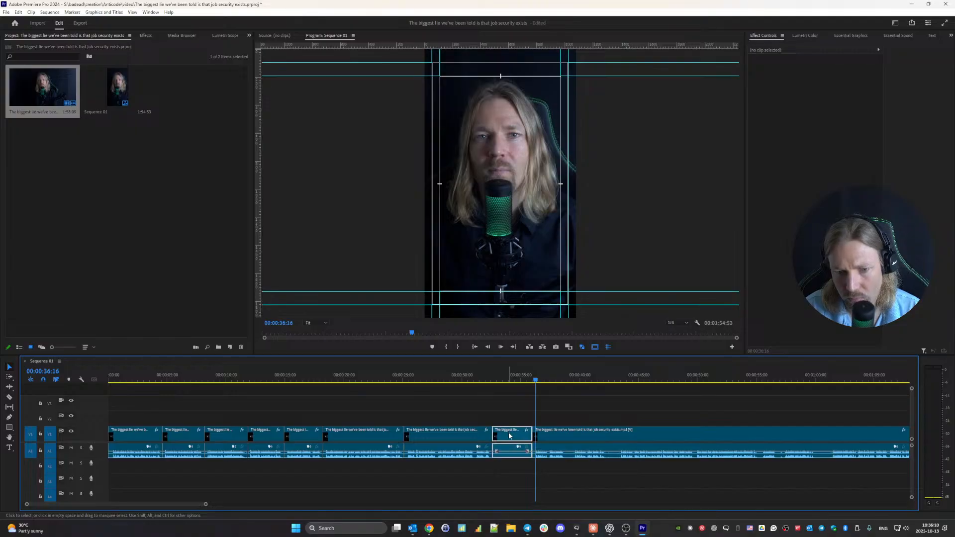
pyautogui.hotkey('shift', 'Delete')
# - Play from about 31 seconds, split the clip near 40 seconds and ripple-delete the section between 32.5 and 40 seconds
pyautogui.click(478, 380)
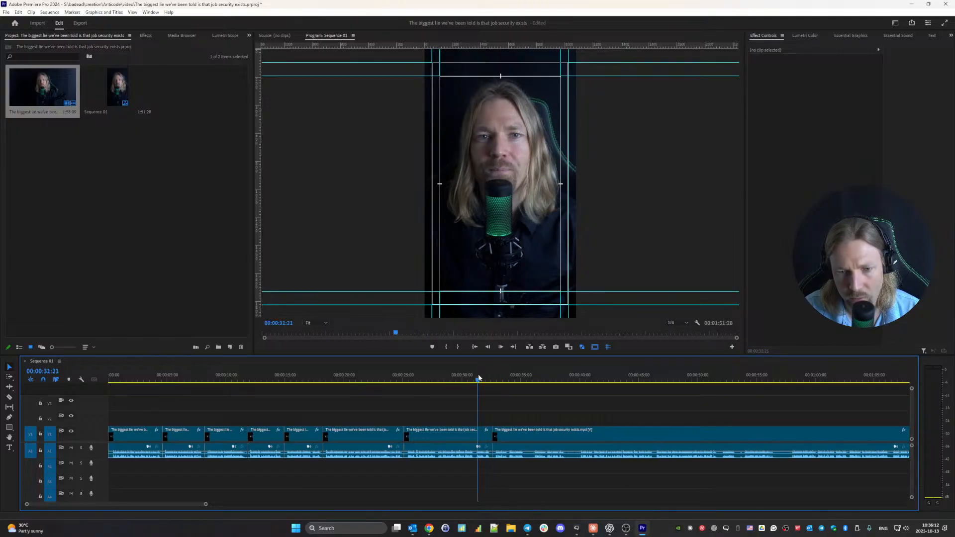
pyautogui.press('space')
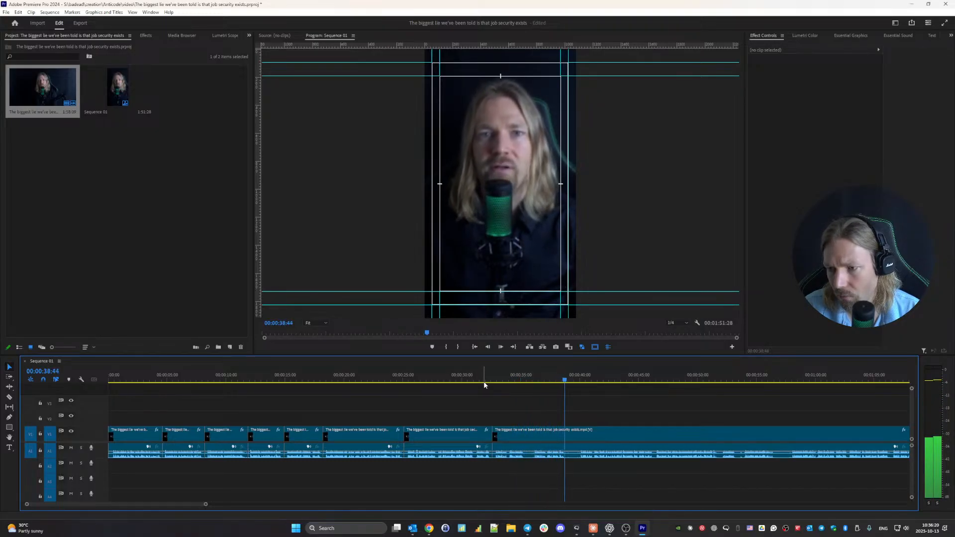
pyautogui.press('space')
pyautogui.press('c')
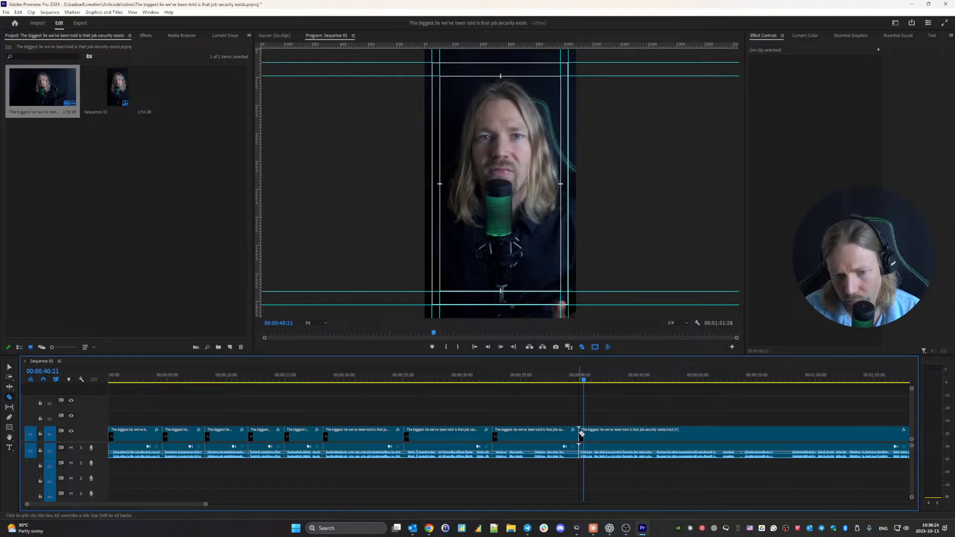
pyautogui.click(523, 428)
pyautogui.hotkey('shift', 'Delete')
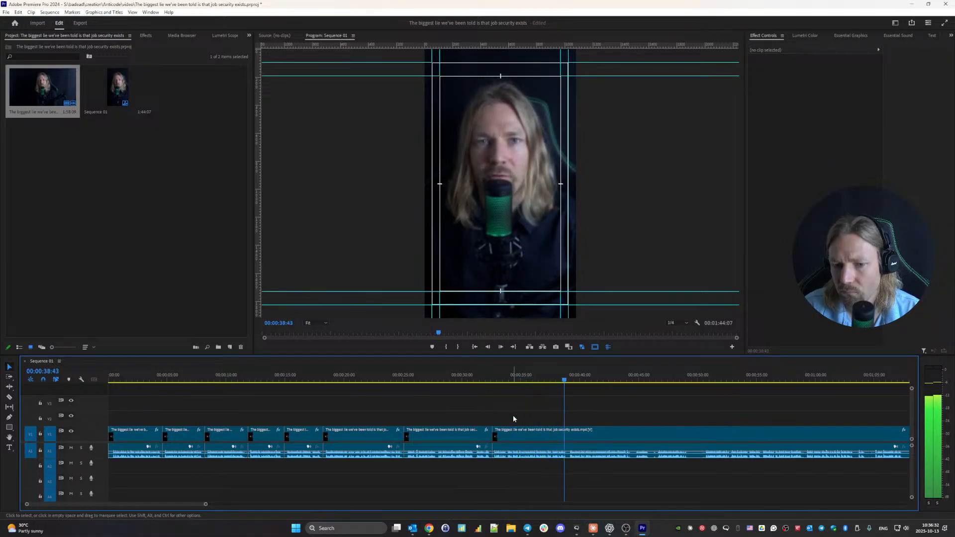
# - Split the clip at about 39, 44.5 and 46.5 seconds, and ripple-delete the 2-second piece between the last two cuts
pyautogui.press('c')
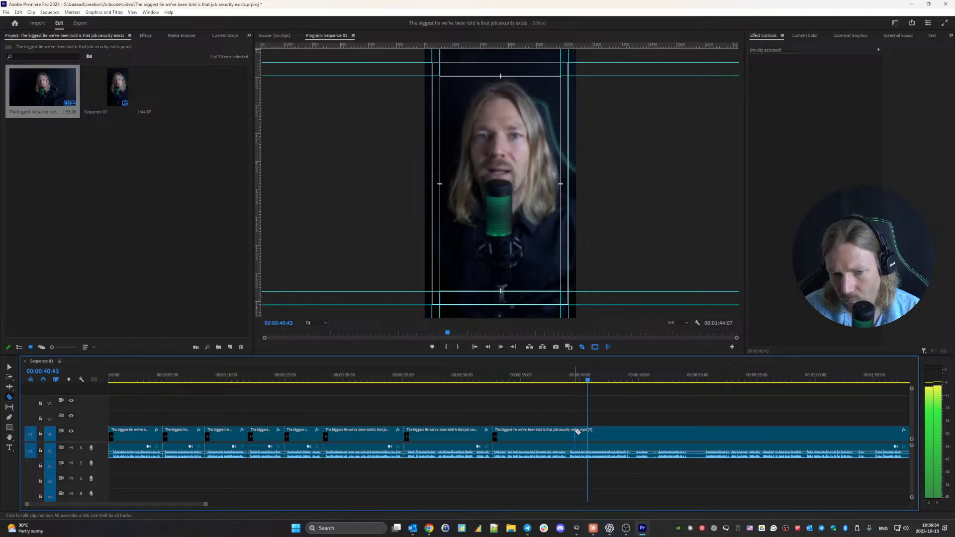
pyautogui.click(568, 433)
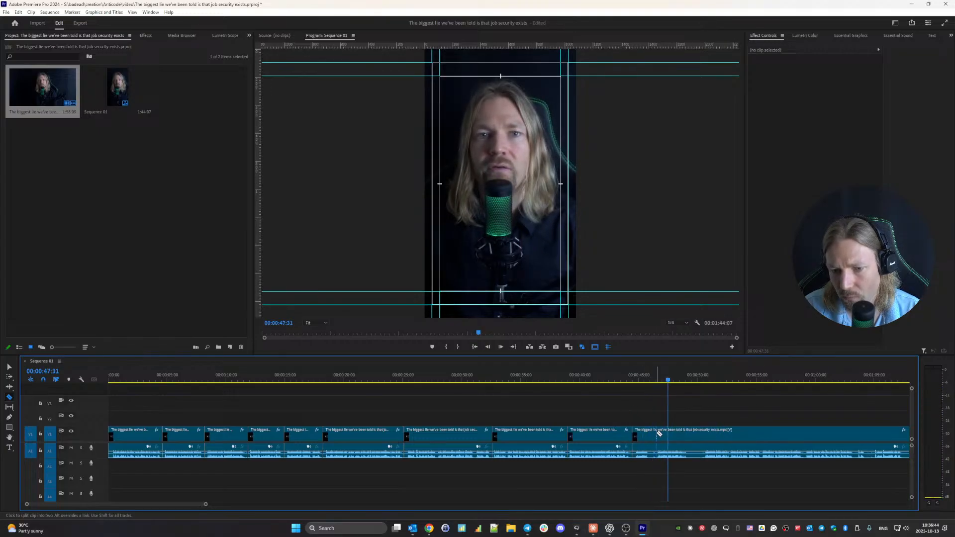
pyautogui.click(658, 435)
pyautogui.press('v')
pyautogui.click(641, 431)
pyautogui.hotkey('shift', 'Delete')
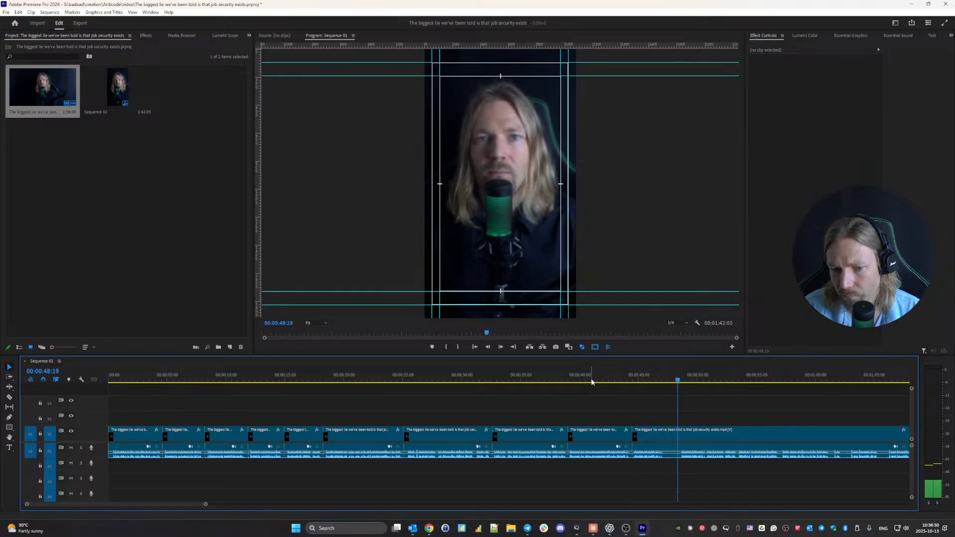
# - Split the clip at about 48.5 seconds and ripple-delete the 4 seconds after the cut at 44.5 seconds
pyautogui.press('space')
pyautogui.press('c')
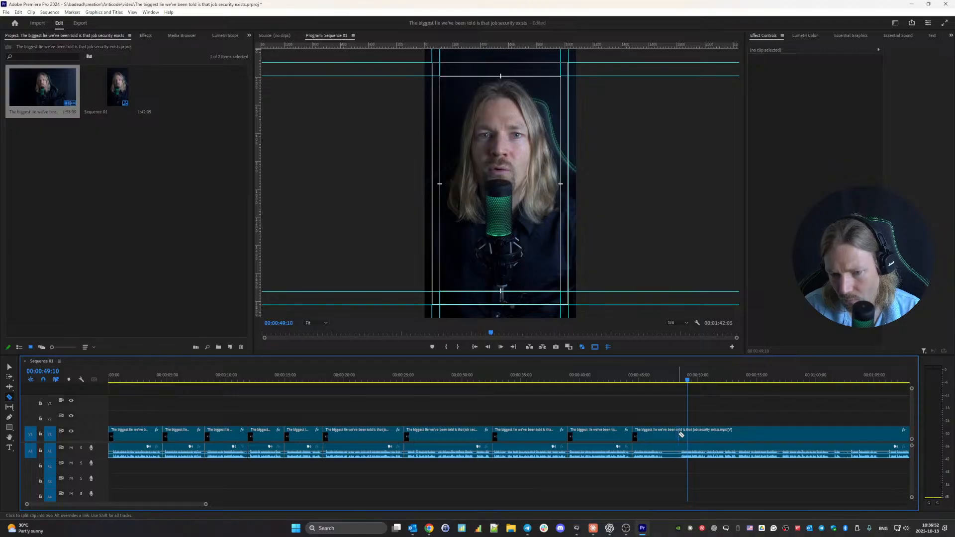
pyautogui.press('v')
pyautogui.click(656, 435)
pyautogui.hotkey('shift', 'Delete')
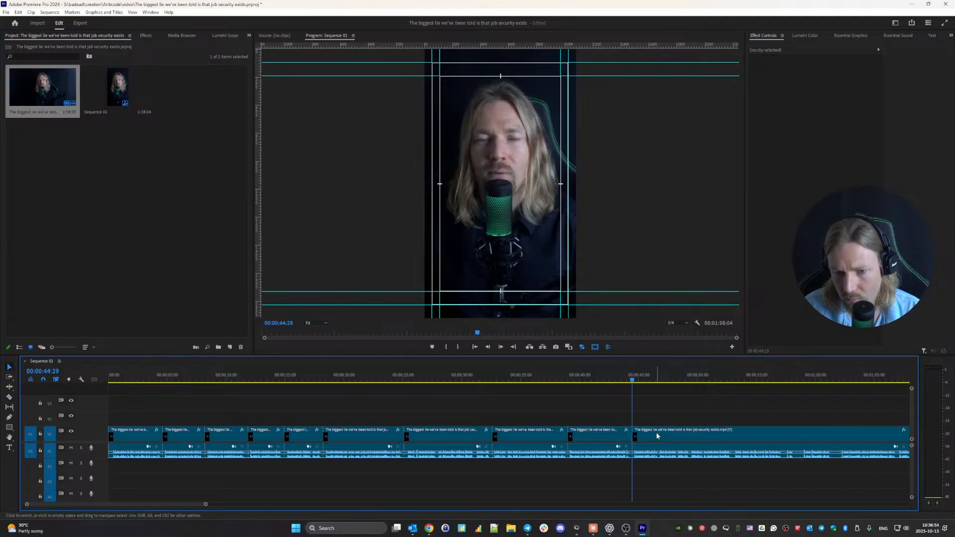
# - Play on from about 44.5 seconds and split the clip at the speech pause near 57 seconds
pyautogui.press('space')
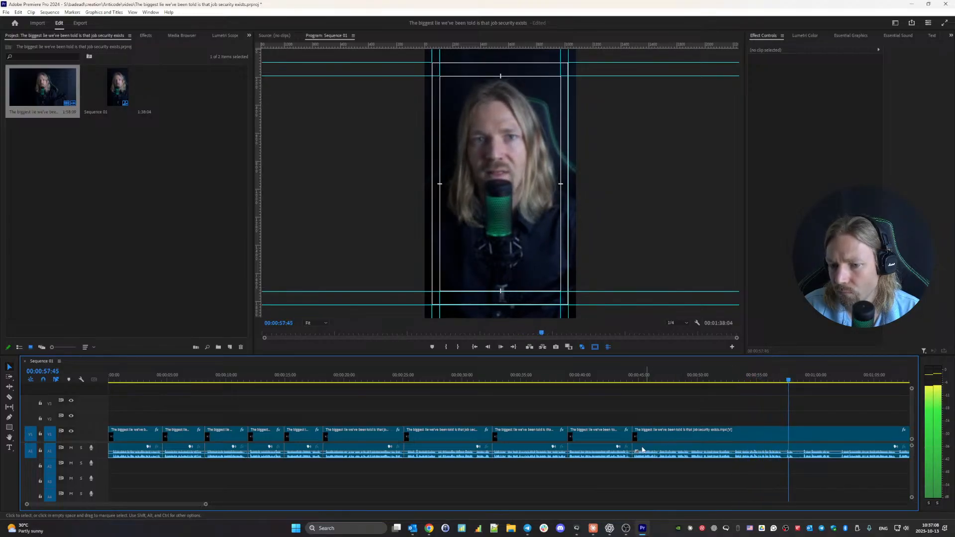
pyautogui.scroll(-3, 615, 453)
pyautogui.press('space')
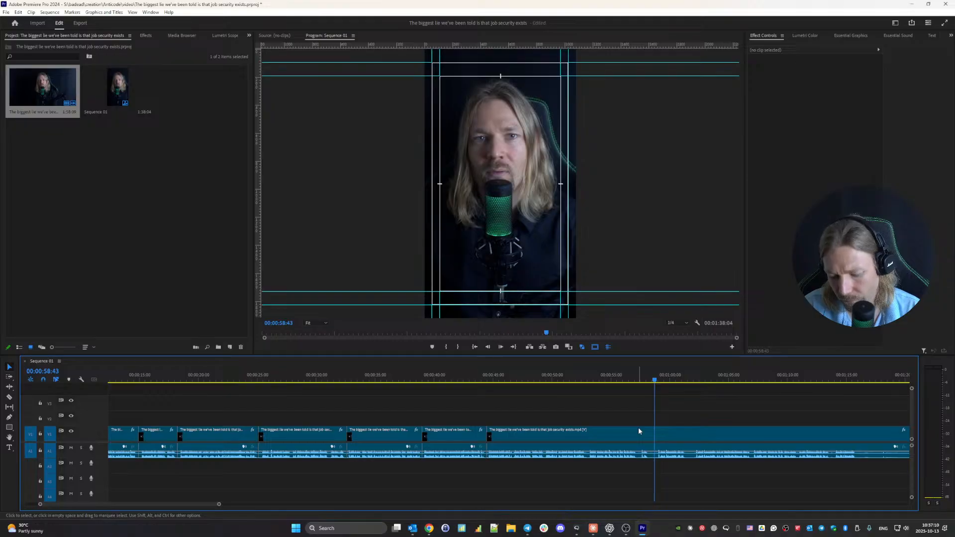
pyautogui.press('c')
pyautogui.press('space')
pyautogui.click(637, 429)
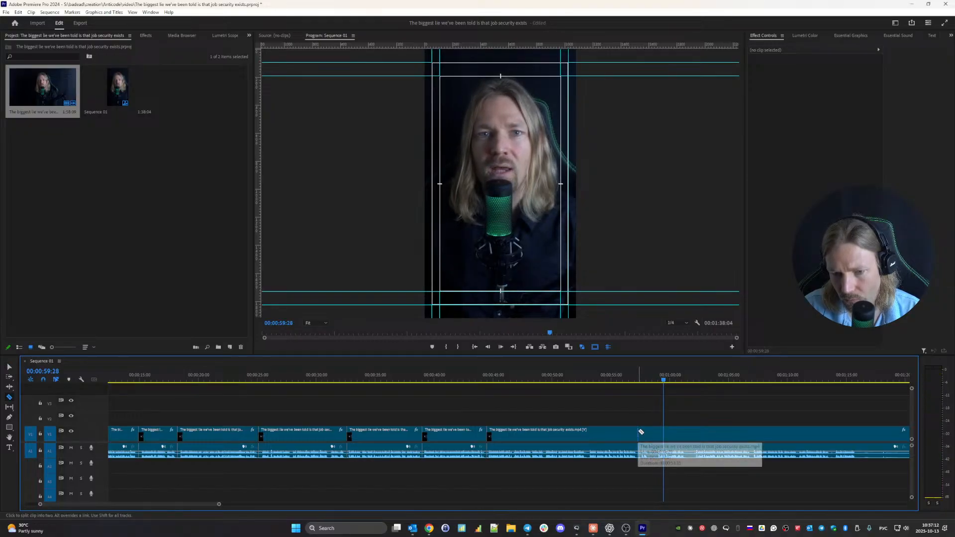
# - Split the clip at about 1:02 and ripple-delete the segment between 57 seconds and that cut
pyautogui.press('space')
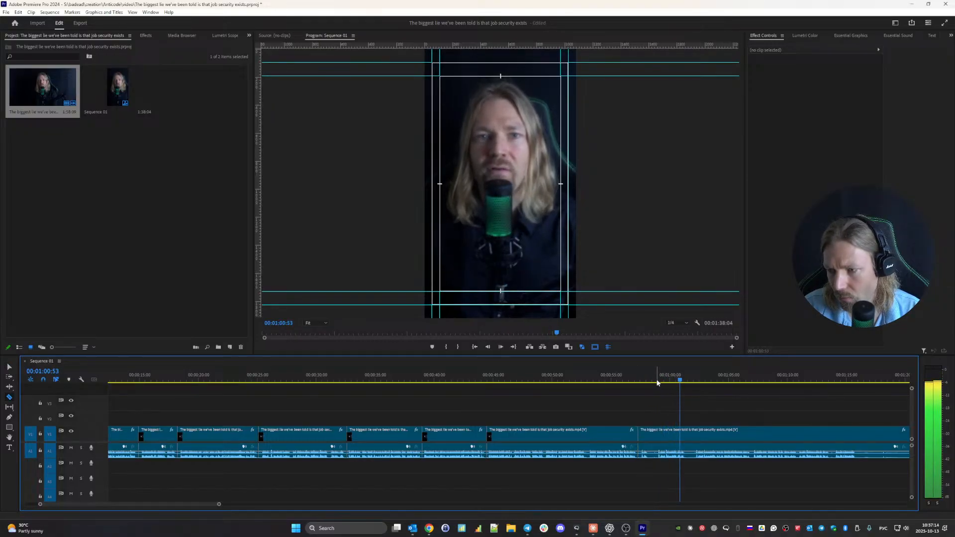
pyautogui.click(696, 433)
pyautogui.press('space')
pyautogui.press('v')
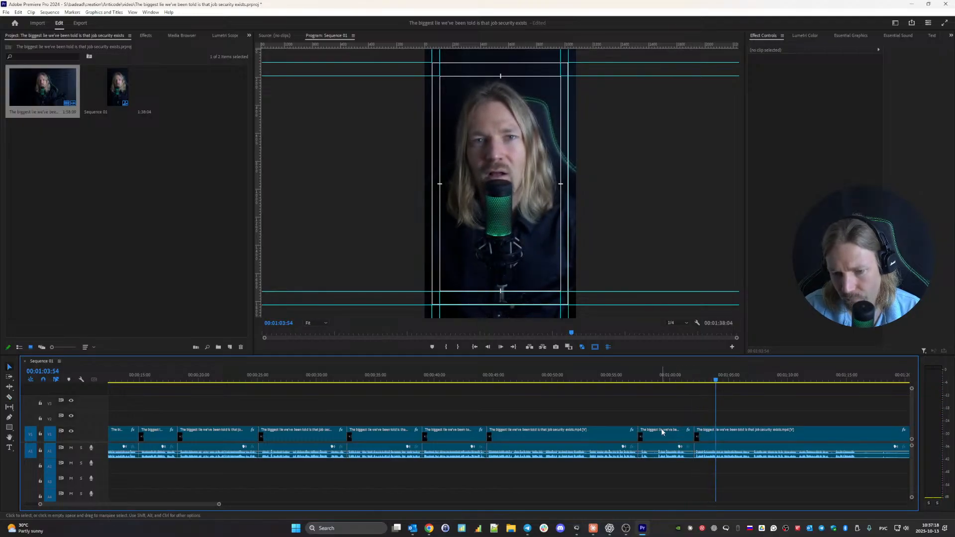
pyautogui.click(661, 432)
pyautogui.hotkey('shift', 'Delete')
# - Play from the edit point near 57 seconds and split the clip at the speech pause about 1:02 in
pyautogui.press('Up')
pyautogui.press('space')
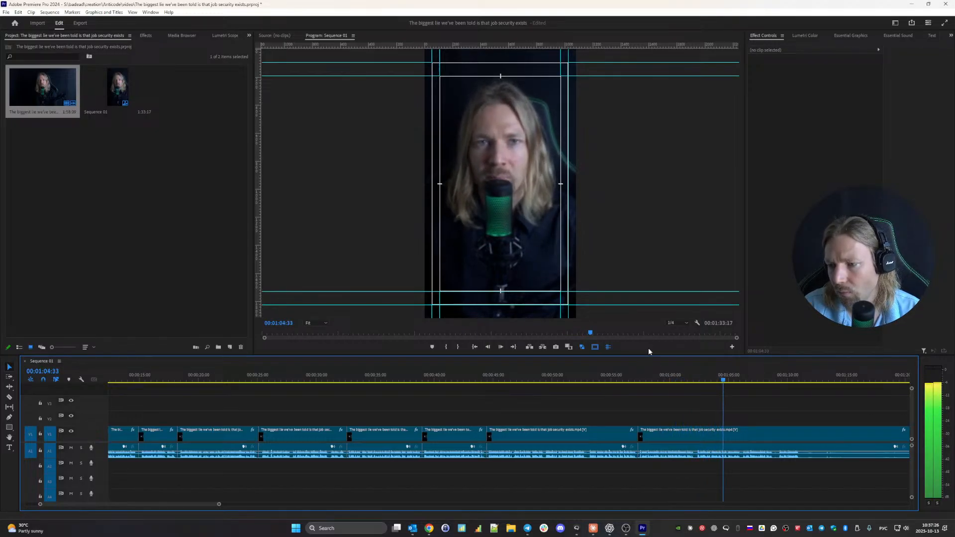
pyautogui.press('c')
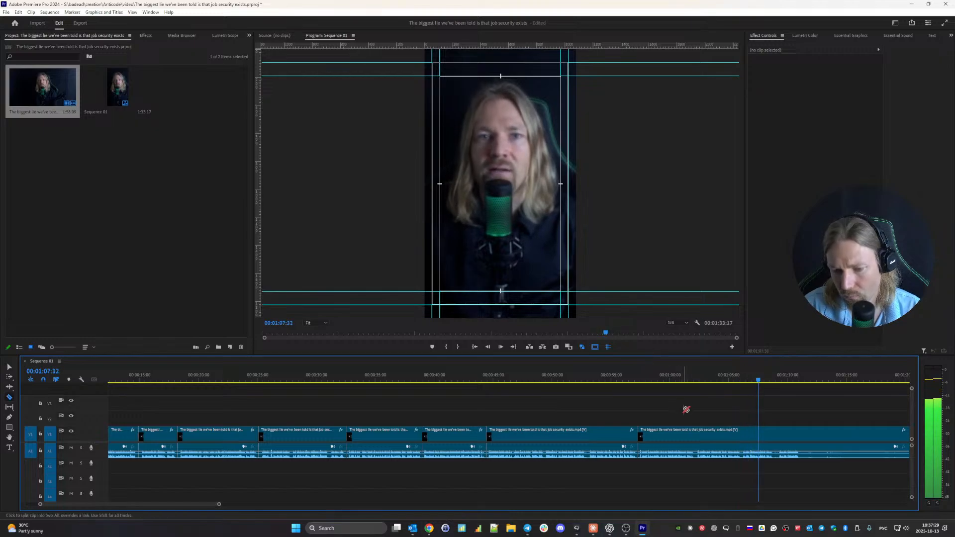
pyautogui.click(696, 433)
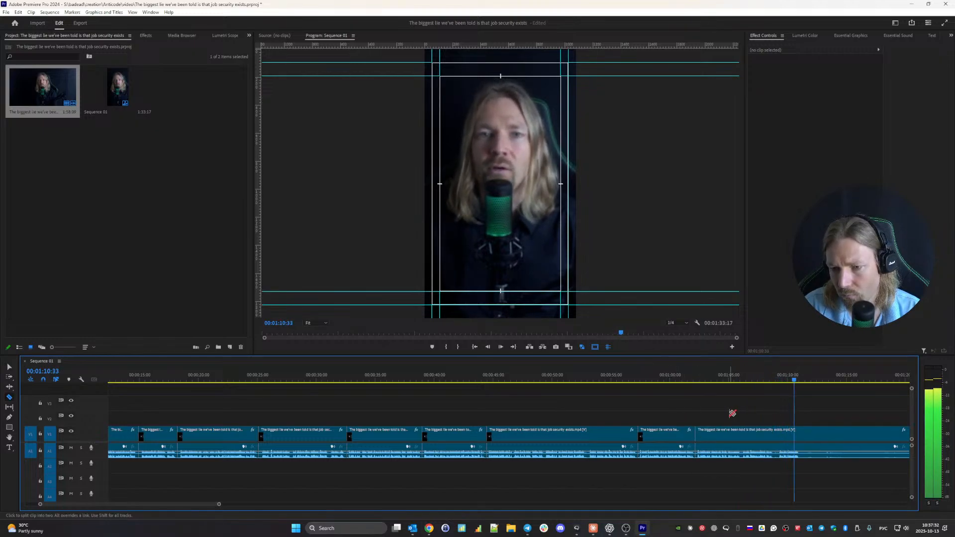
# - Compare the passages starting near 1:02 and 1:21 by playing them, and split the clip at about 1:21.5
pyautogui.press('space')
pyautogui.scroll(-5, 742, 434)
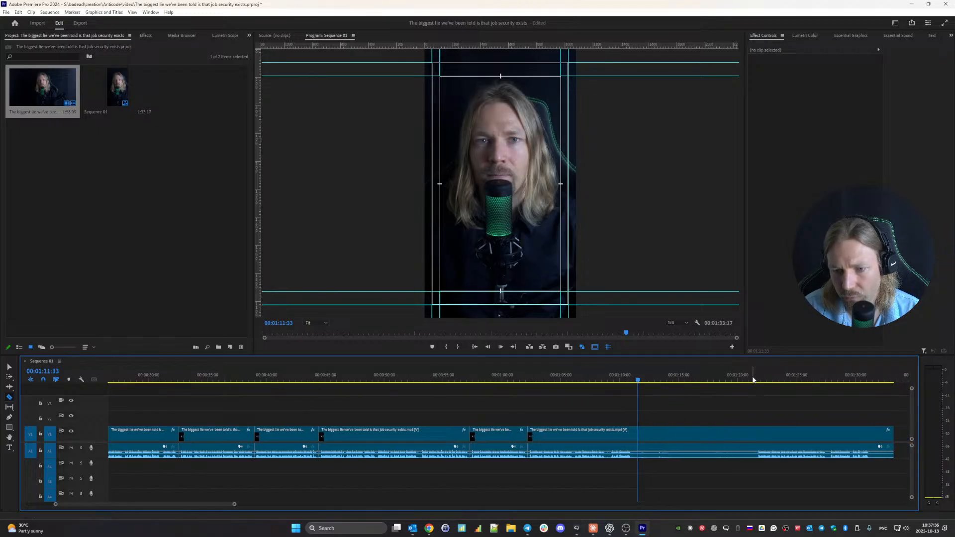
pyautogui.press('space')
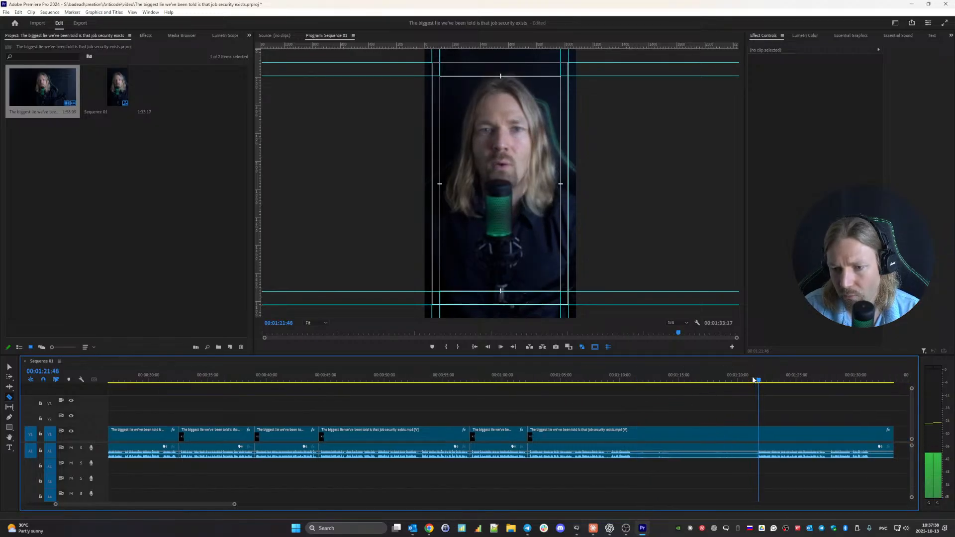
pyautogui.press('space')
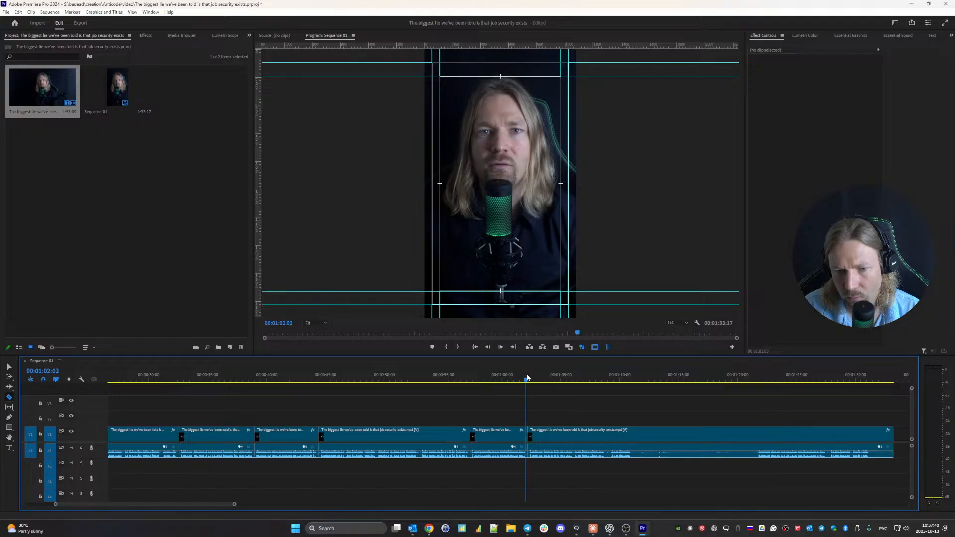
pyautogui.press('space')
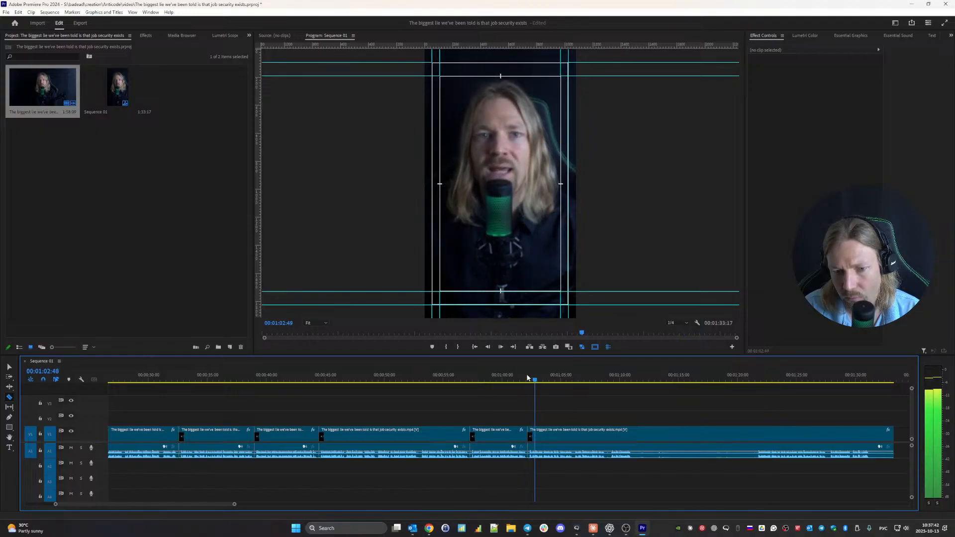
pyautogui.press('space')
pyautogui.click(756, 381)
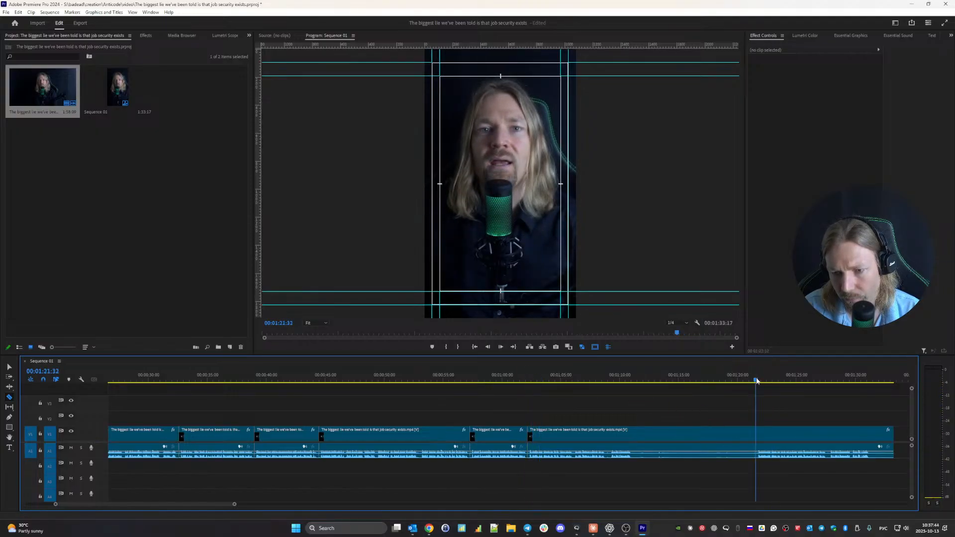
pyautogui.press('space')
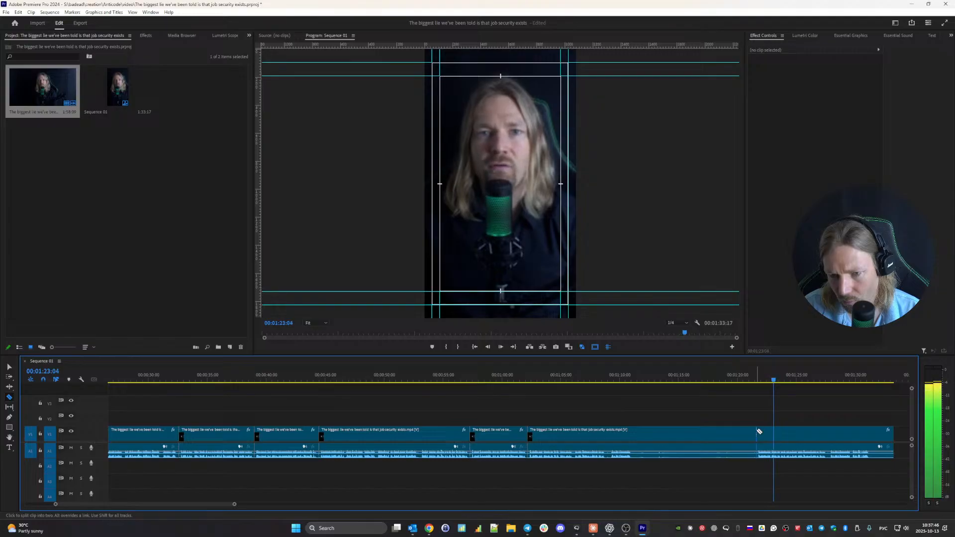
pyautogui.click(757, 431)
pyautogui.press('v')
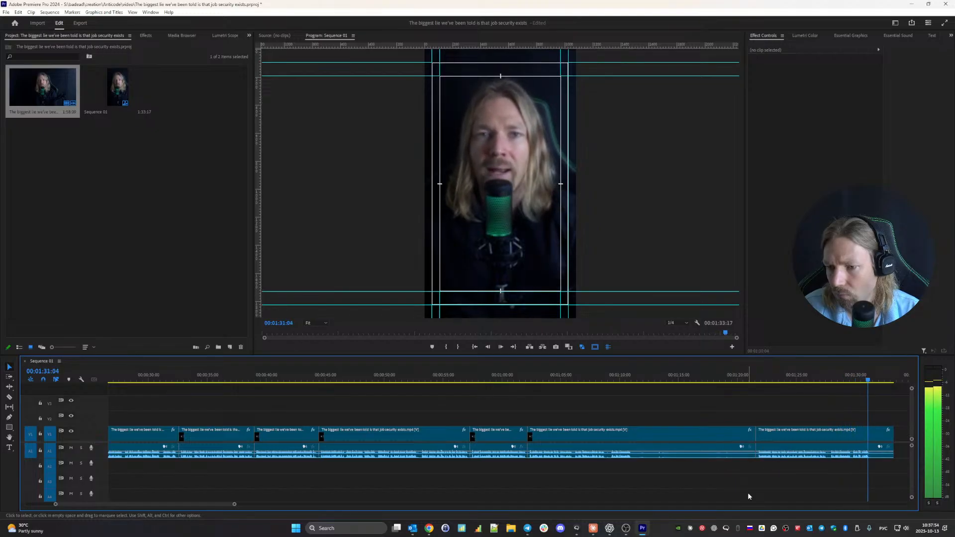
# - Ripple-delete the segment between about 1:02 and 1:21.5, and trim about 2 seconds off the end of the last clip
pyautogui.scroll(-5, 748, 492)
pyautogui.scroll(2, 303, 432)
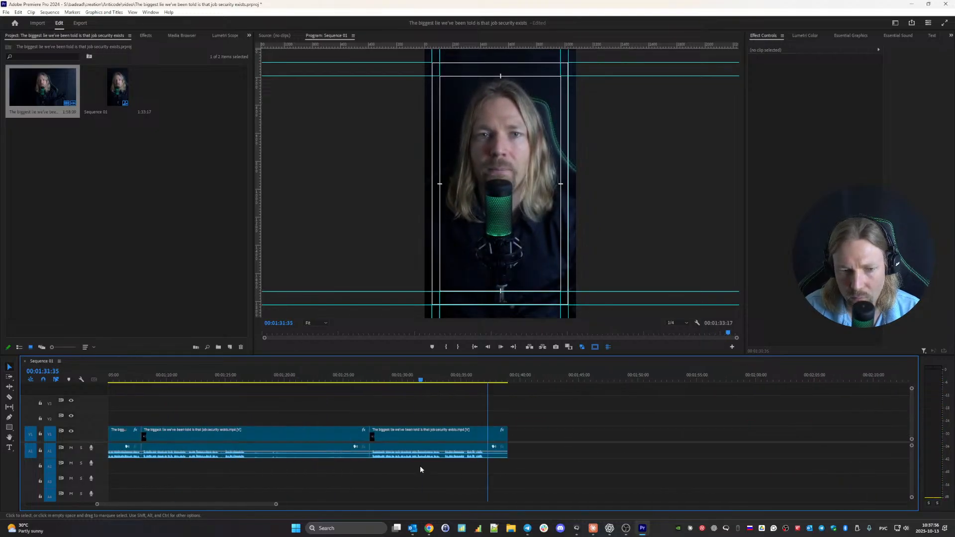
pyautogui.click(316, 434)
pyautogui.hotkey('shift', 'Delete')
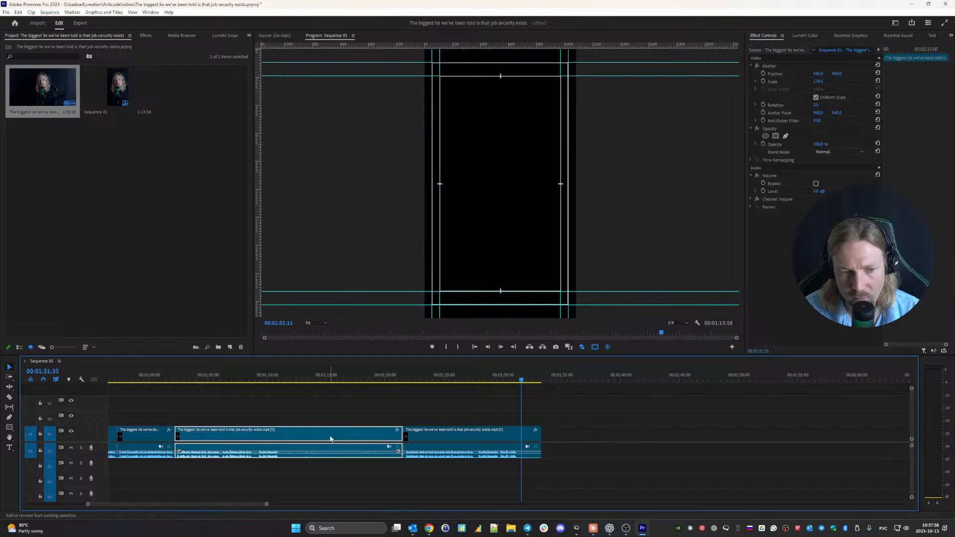
pyautogui.moveTo(312, 437); pyautogui.dragTo(291, 437)
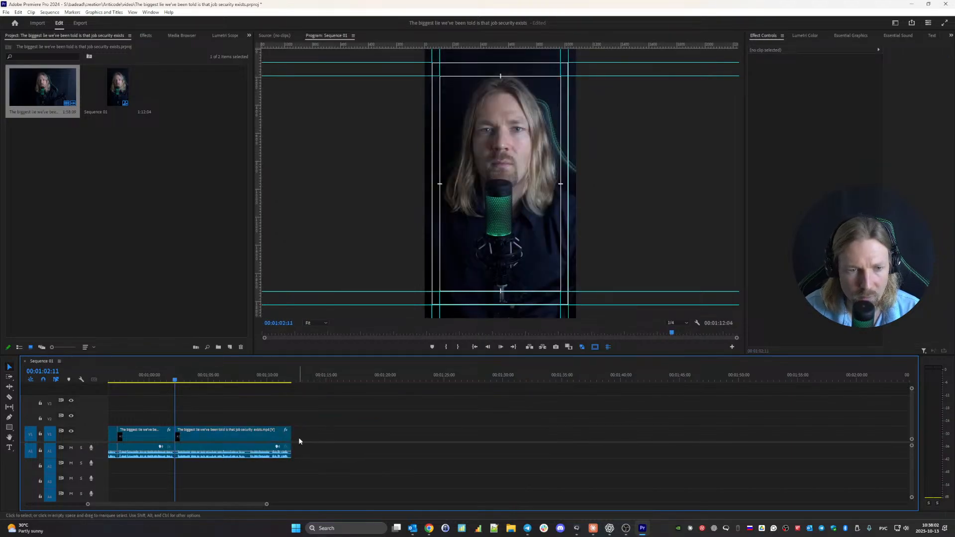
# - Ripple-trim about 24 frames of silence off the start of the first clip, and play the new opening
pyautogui.press('Home')
pyautogui.press('\\')
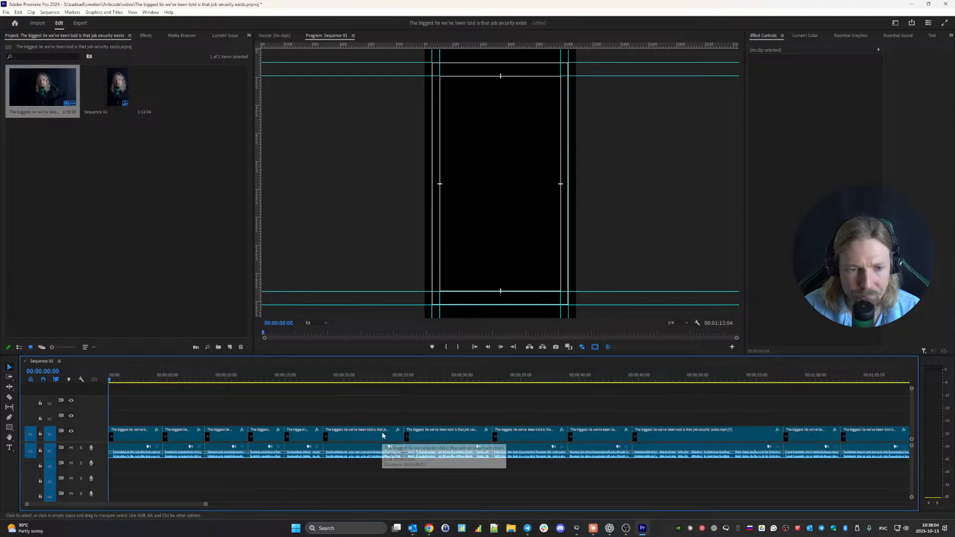
pyautogui.moveTo(205, 504); pyautogui.dragTo(116, 511)
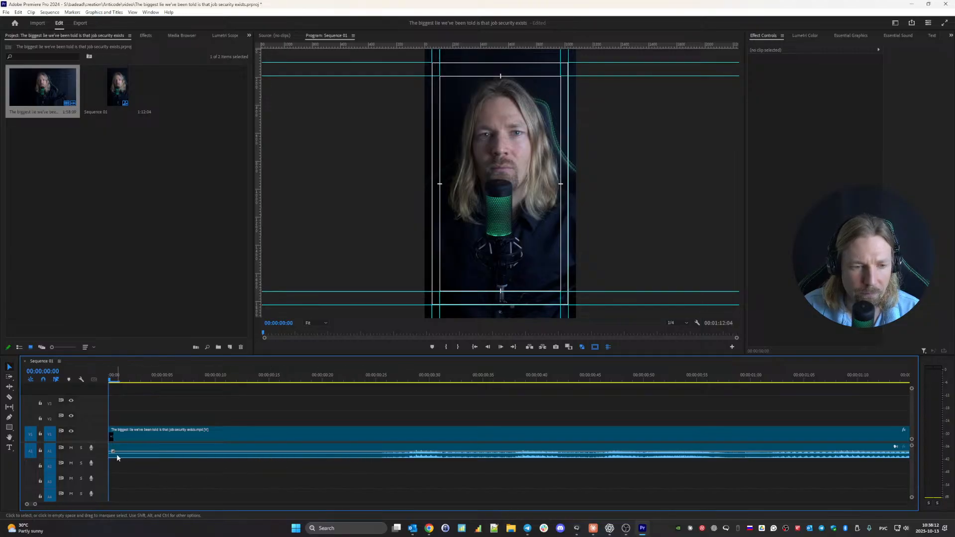
pyautogui.press('b')
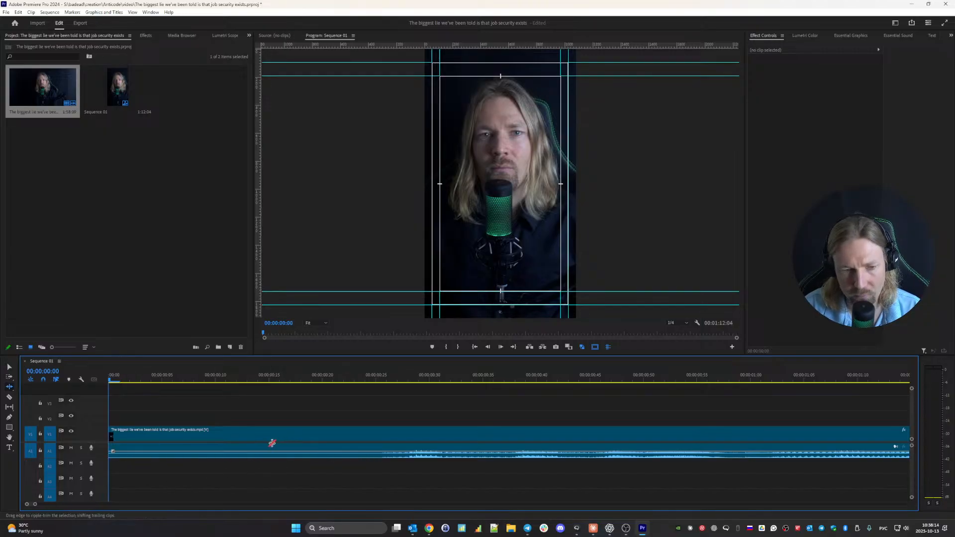
pyautogui.moveTo(113, 435); pyautogui.dragTo(367, 477)
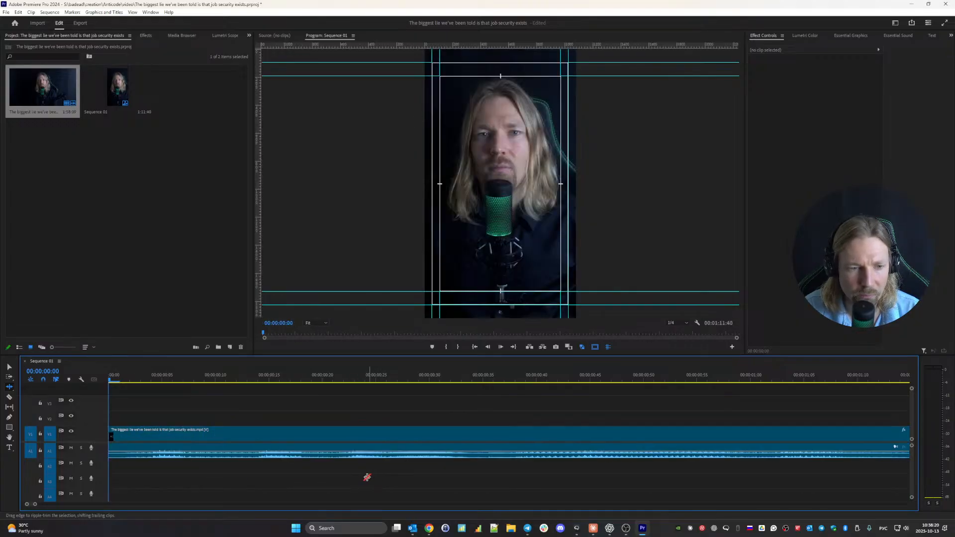
pyautogui.press('space')
pyautogui.press('space')
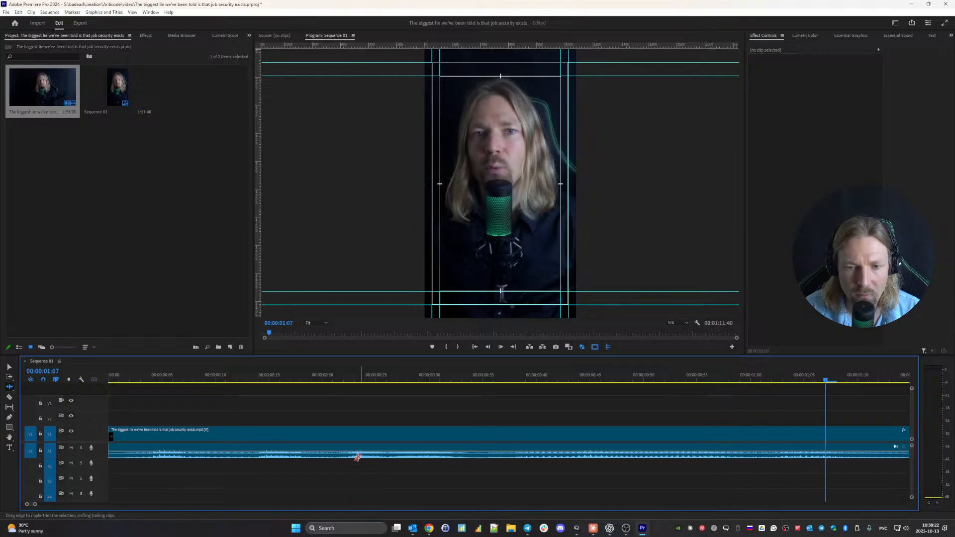
# - Try to ripple-trim about 10 frames off the end of the first clip at the edit near 00:00:04:13, and undo the trim
pyautogui.press('Down')
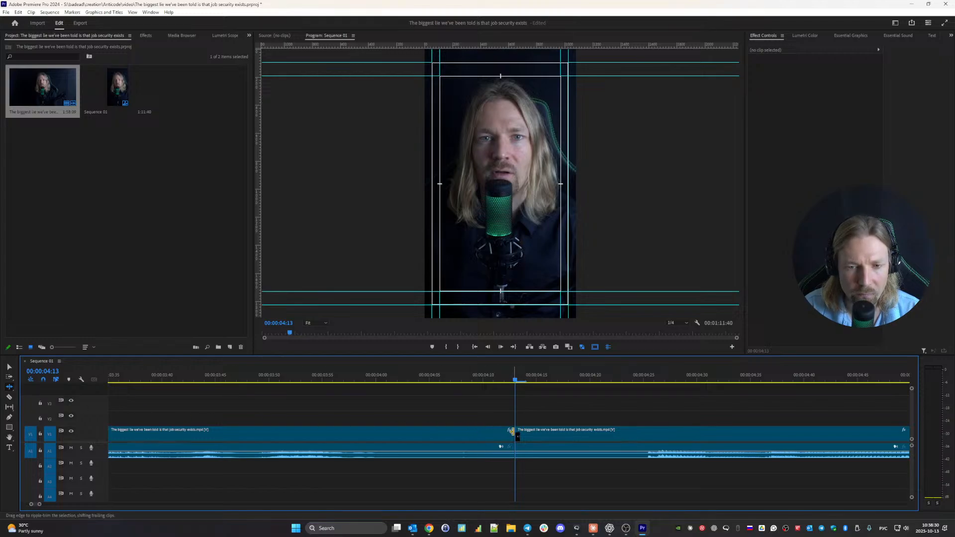
pyautogui.moveTo(513, 431); pyautogui.dragTo(401, 434)
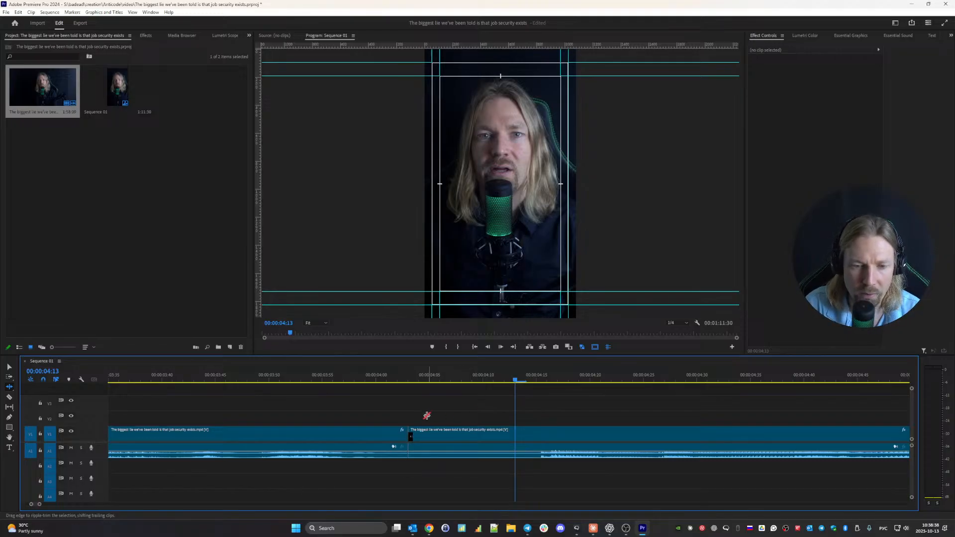
pyautogui.hotkey('ctrl', 'z')
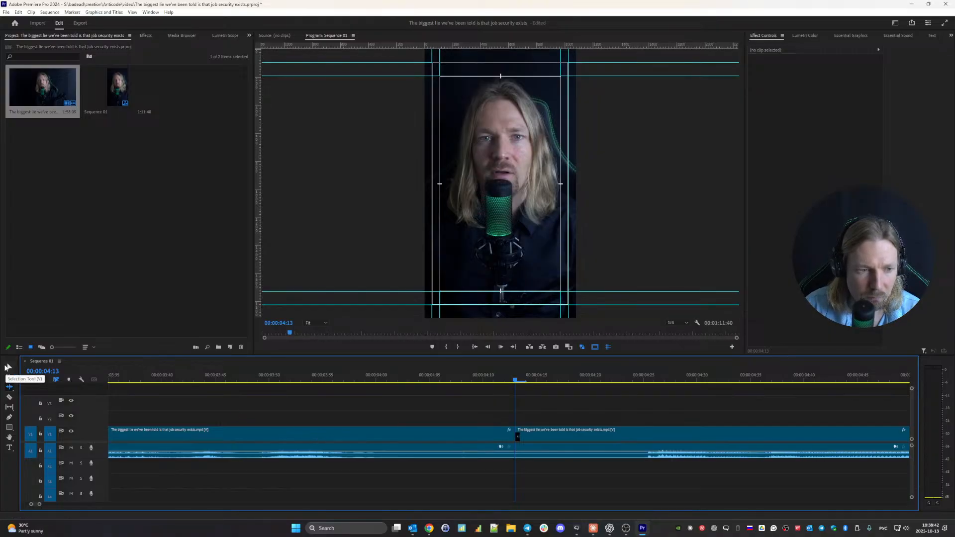
# - Shorten the end of the first clip by about 10 frames with the Selection tool, and delete the gap it leaves
pyautogui.click(8, 367)
pyautogui.moveTo(511, 435); pyautogui.dragTo(408, 435)
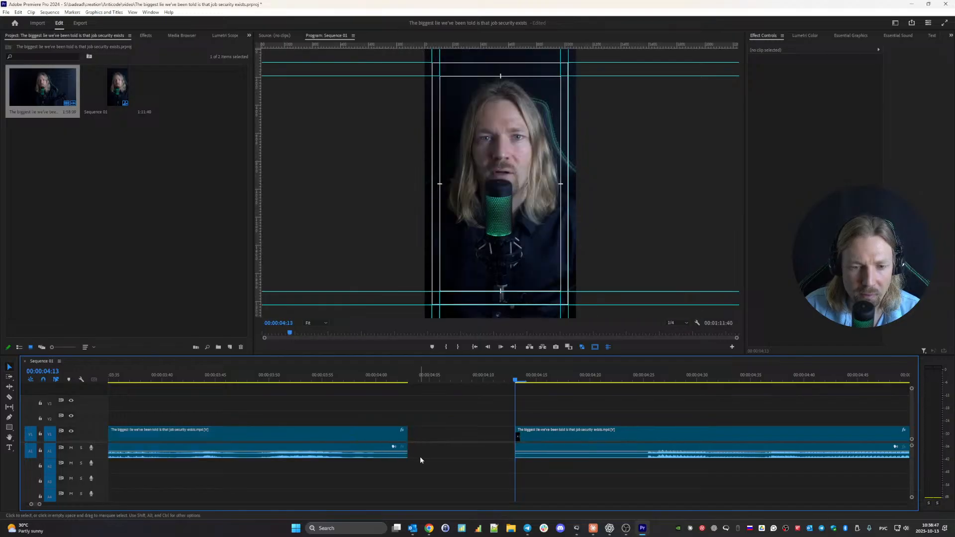
pyautogui.click(465, 451)
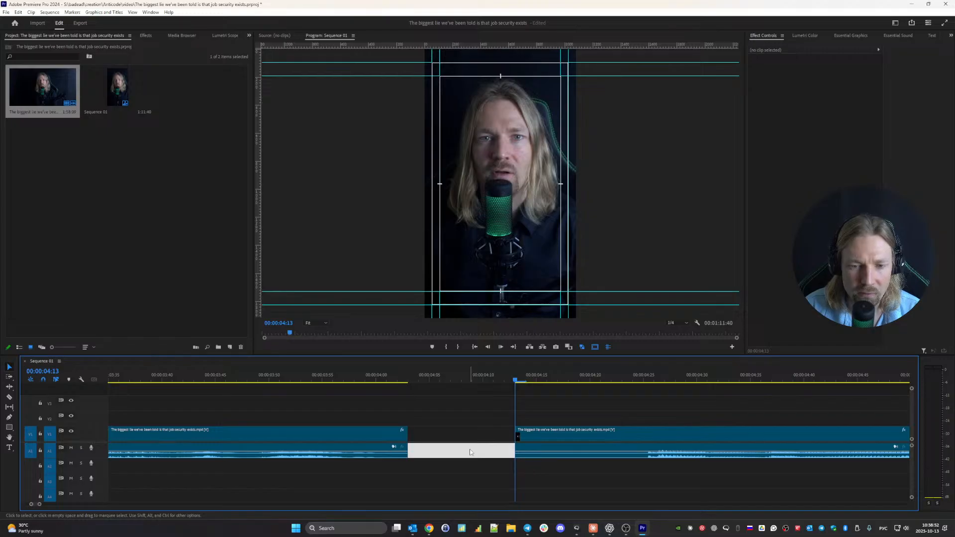
pyautogui.press('Delete')
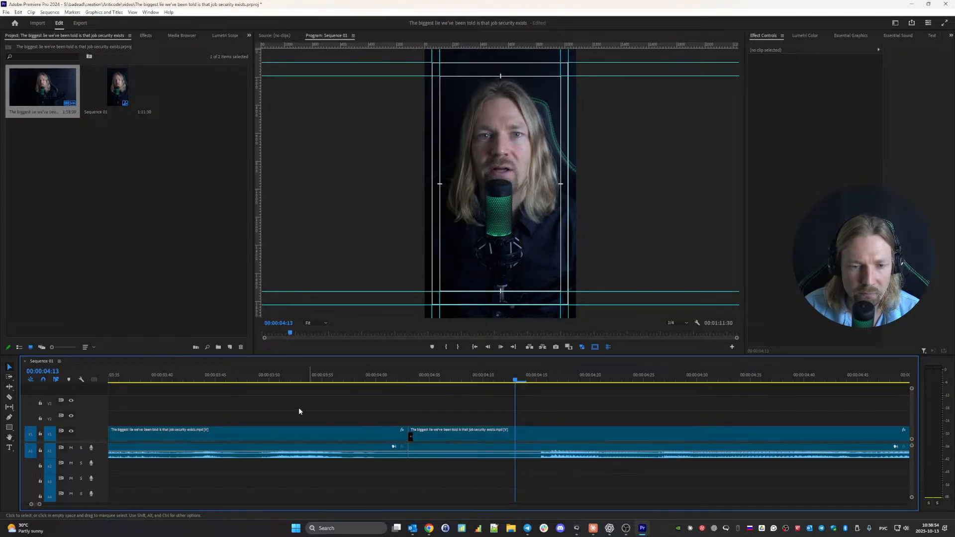
# - Ripple-trim about 10 frames of silence off the start of the second clip, and play across the edit near 4 seconds
pyautogui.click(9, 388)
pyautogui.moveTo(412, 436); pyautogui.dragTo(519, 460)
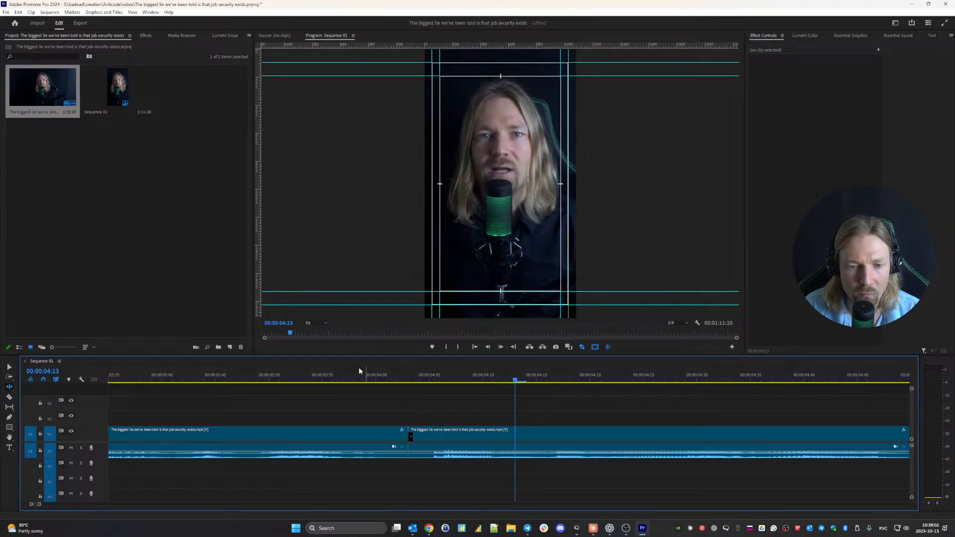
pyautogui.click(131, 370)
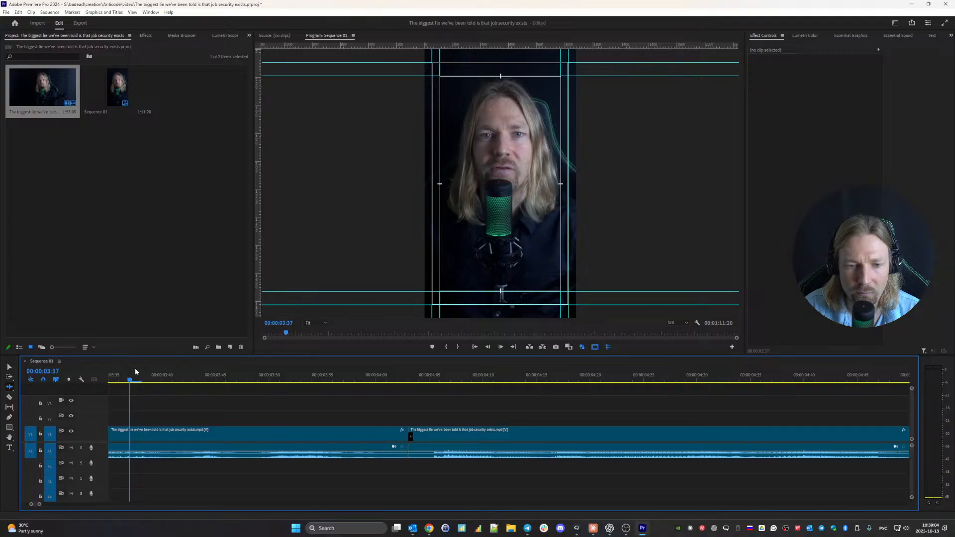
pyautogui.press('space')
pyautogui.press('space')
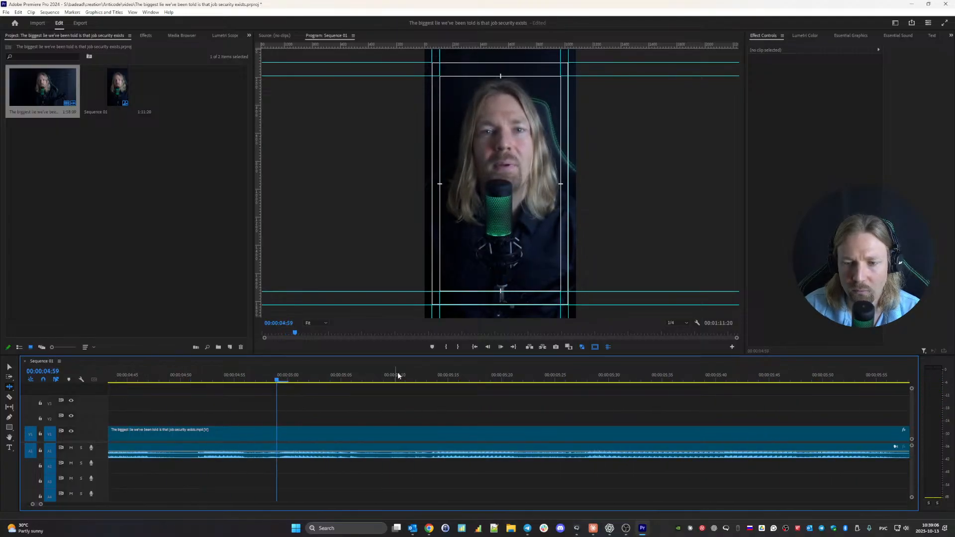
# - Ripple-trim about 29 frames of silence in total around the edit near 7 seconds, and play across the cut
pyautogui.press('Down')
pyautogui.moveTo(512, 438); pyautogui.dragTo(490, 490)
pyautogui.scroll(3, 339, 453)
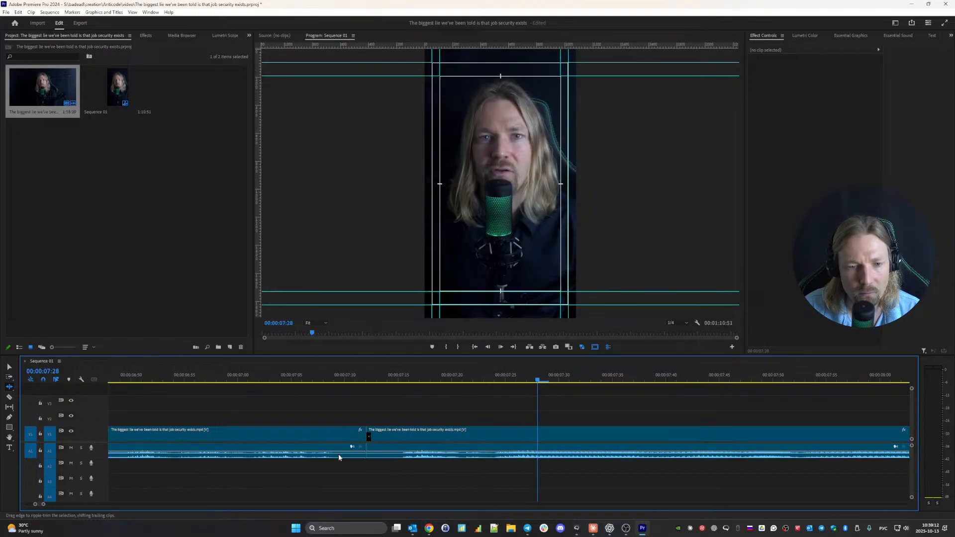
pyautogui.click(179, 374)
pyautogui.press('space')
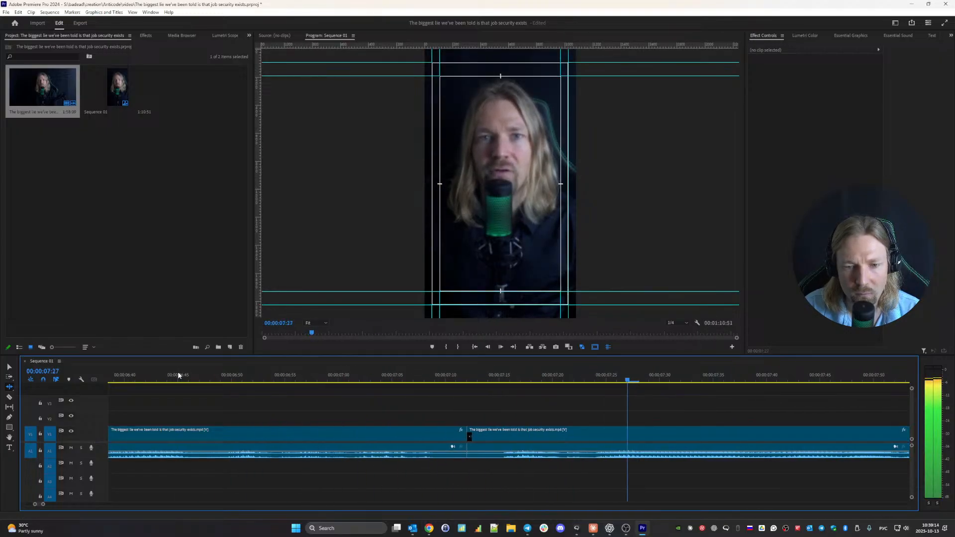
pyautogui.press('space')
# - Play the edit at 00:00:10:39, and ripple-trim about 7 frames off the start of the clip that follows it
pyautogui.press('Down')
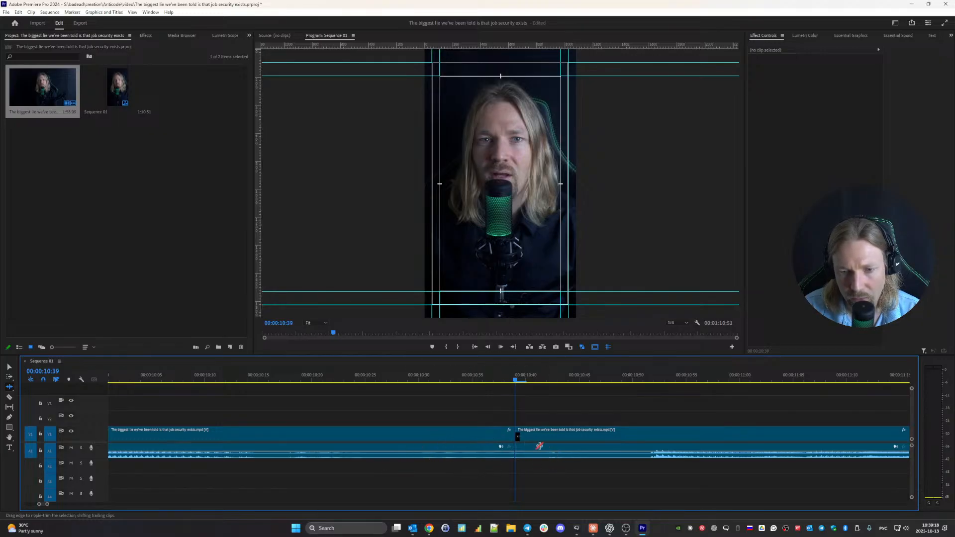
pyautogui.press('space')
pyautogui.press('space')
pyautogui.moveTo(519, 378); pyautogui.dragTo(545, 387)
pyautogui.press('space')
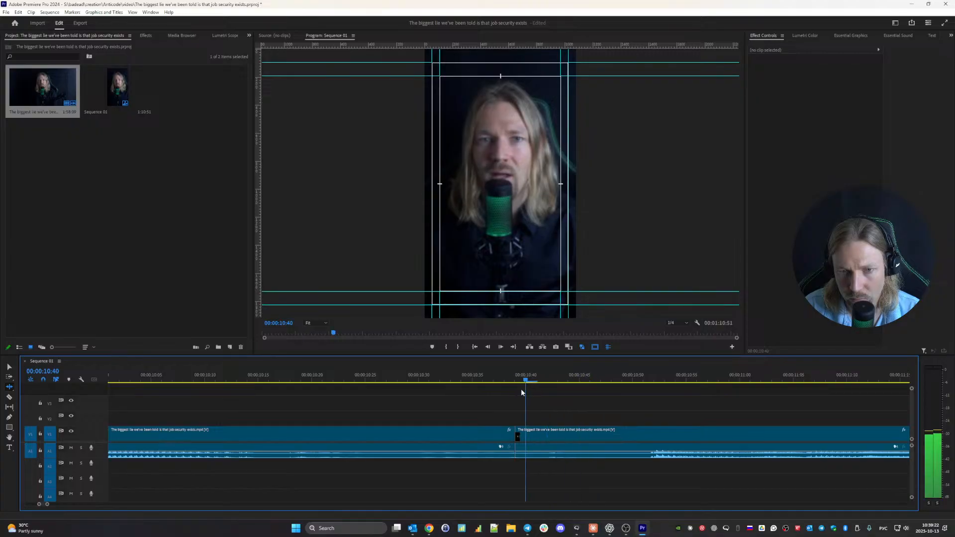
pyautogui.press('space')
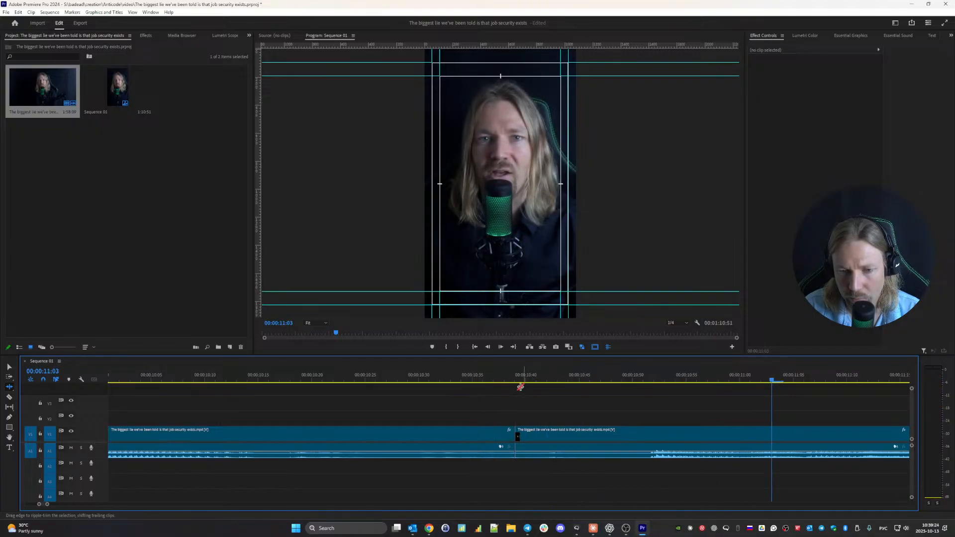
pyautogui.click(506, 378)
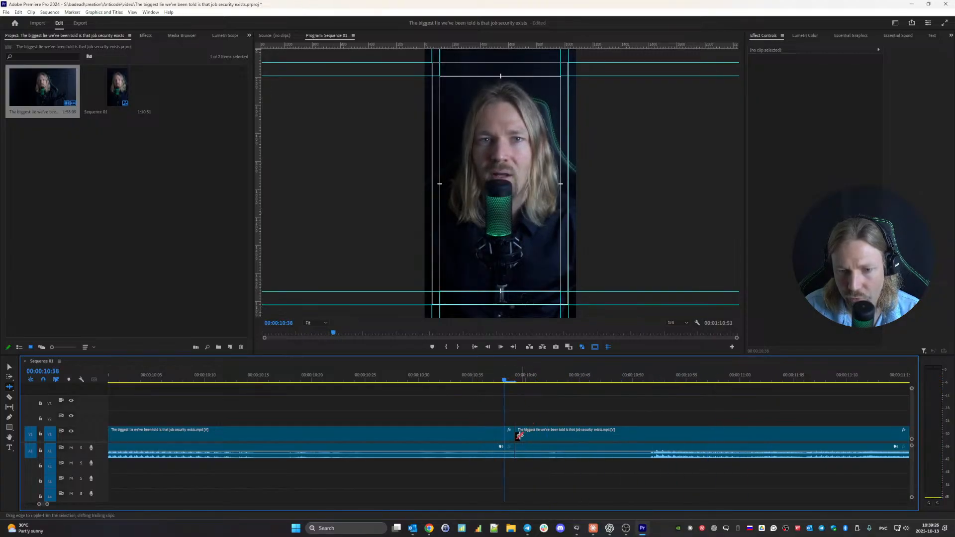
pyautogui.moveTo(520, 436); pyautogui.dragTo(588, 436)
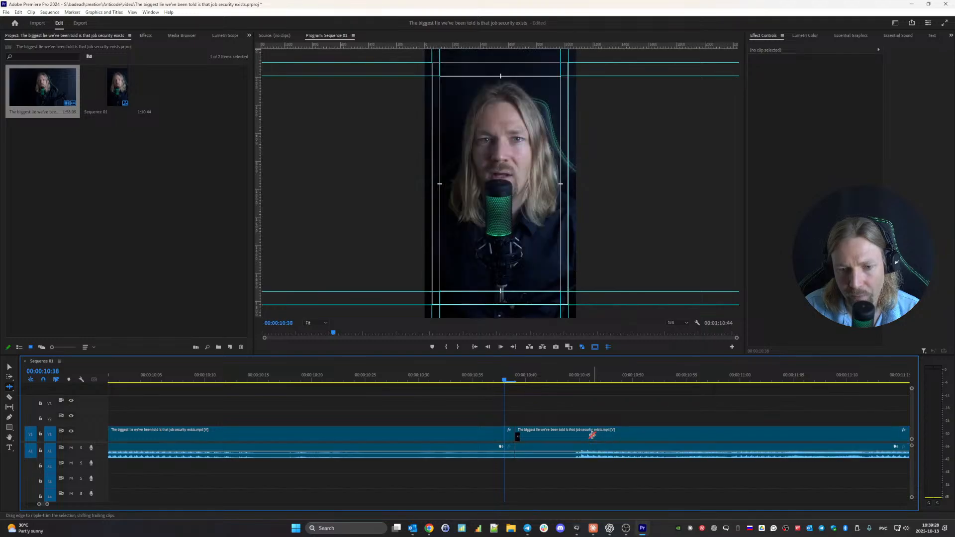
# - Listen to where the speech ends before the 00:00:10:39 edit, ripple-trim the preceding clip's end back to 00:00:10:26, and play across the cut
pyautogui.click(120, 374)
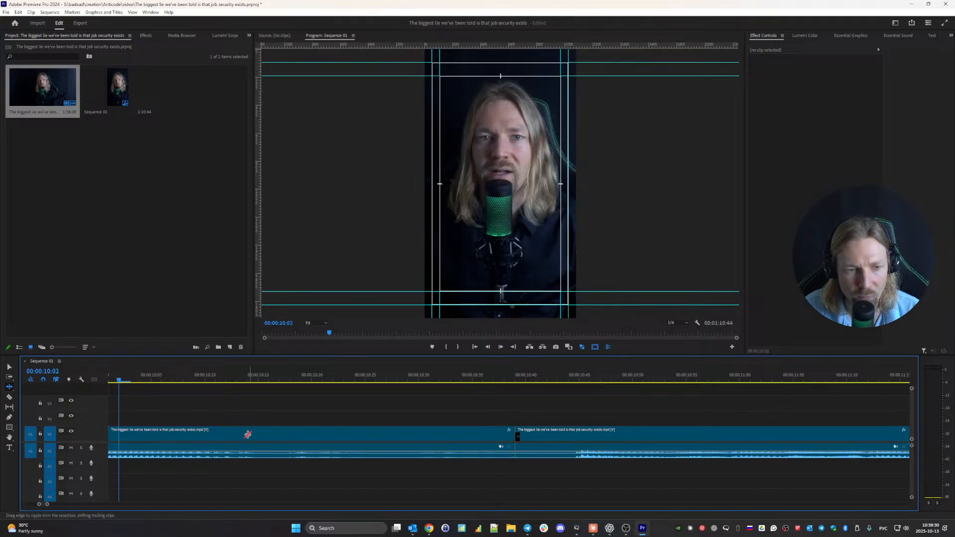
pyautogui.scroll(1, 247, 435)
pyautogui.click(145, 382)
pyautogui.press('space')
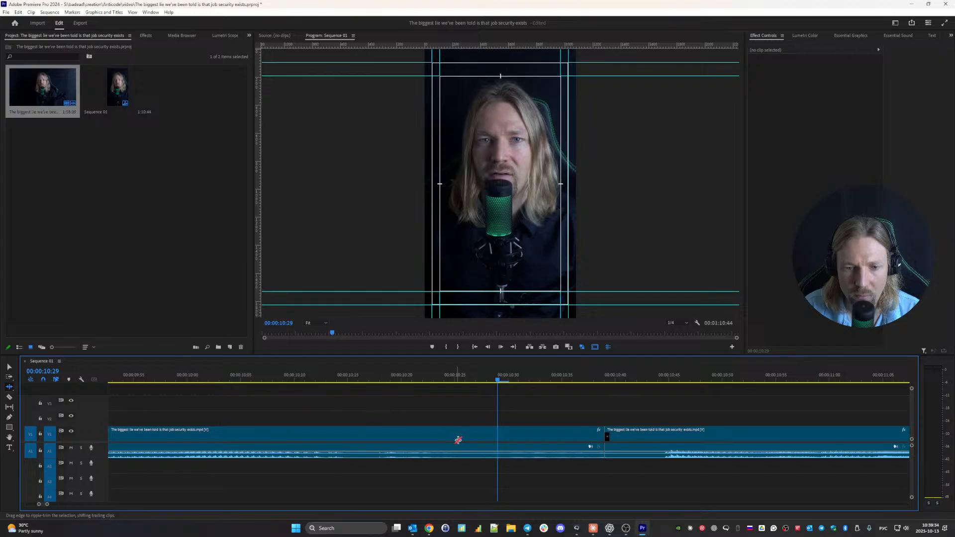
pyautogui.click(133, 376)
pyautogui.press('space')
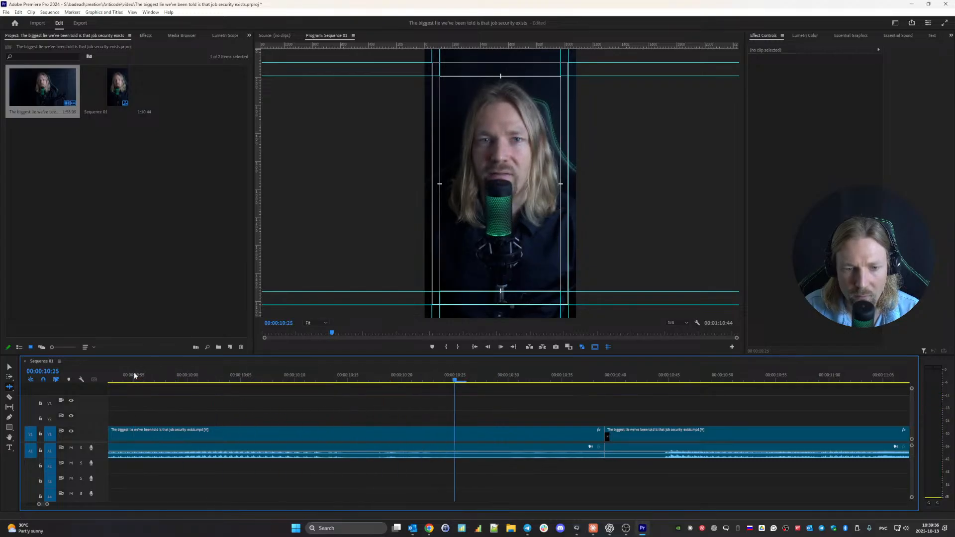
pyautogui.click(473, 382)
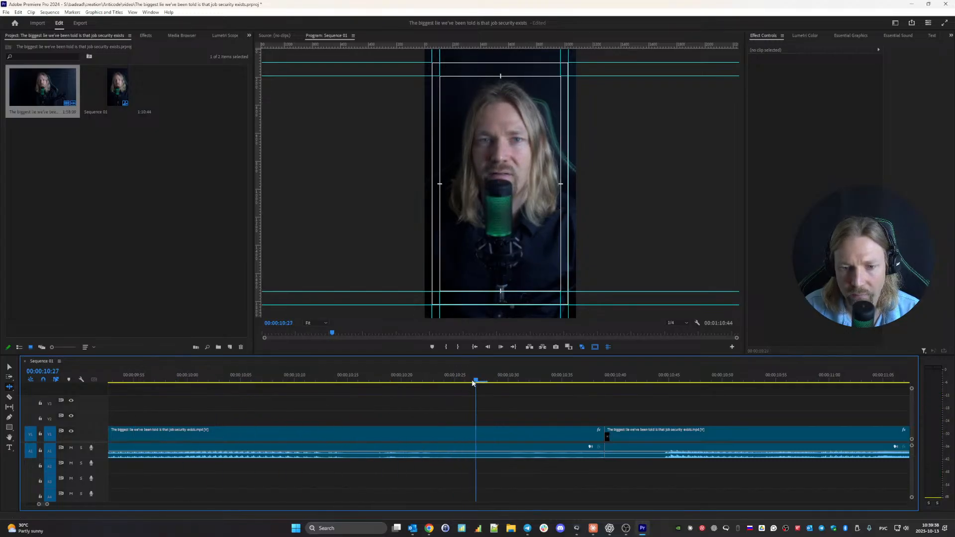
pyautogui.press('Left')
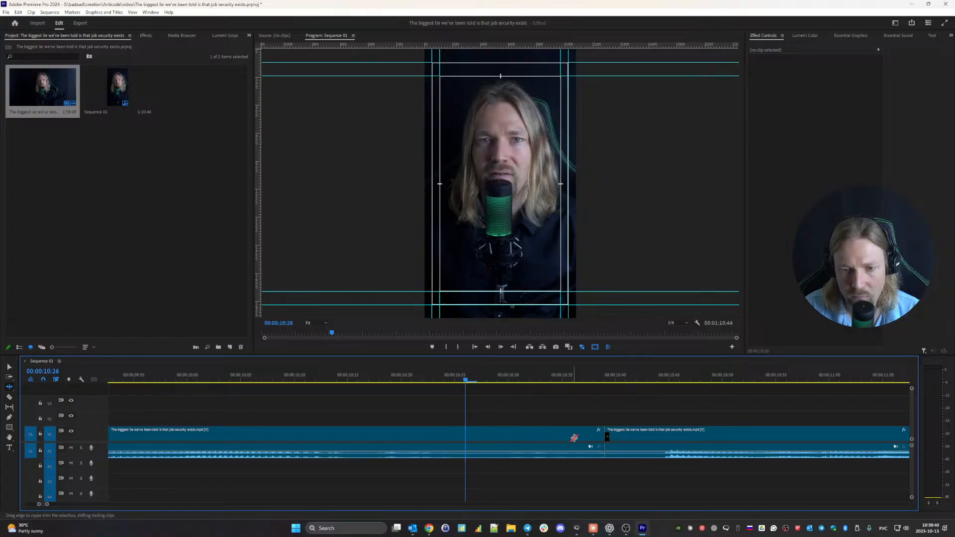
pyautogui.moveTo(599, 439); pyautogui.dragTo(468, 442)
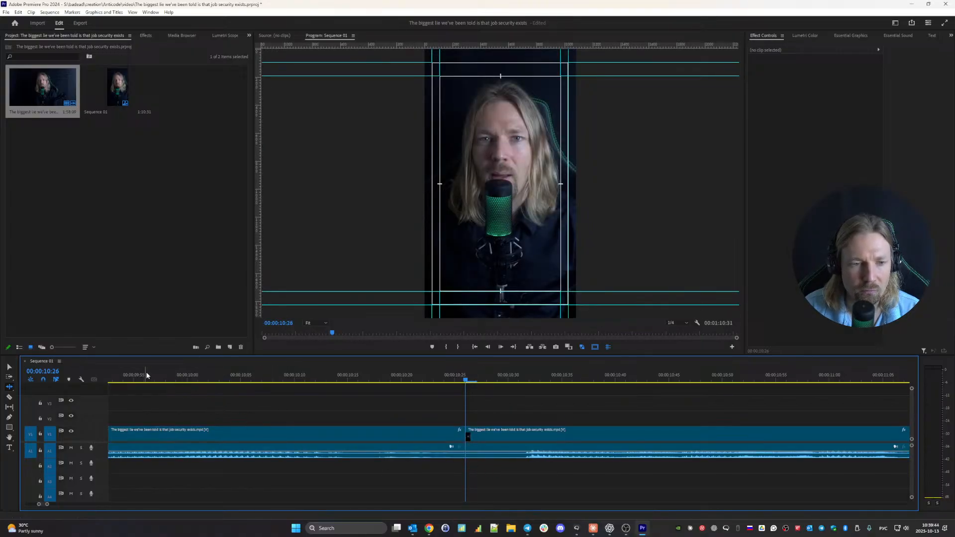
pyautogui.press('space')
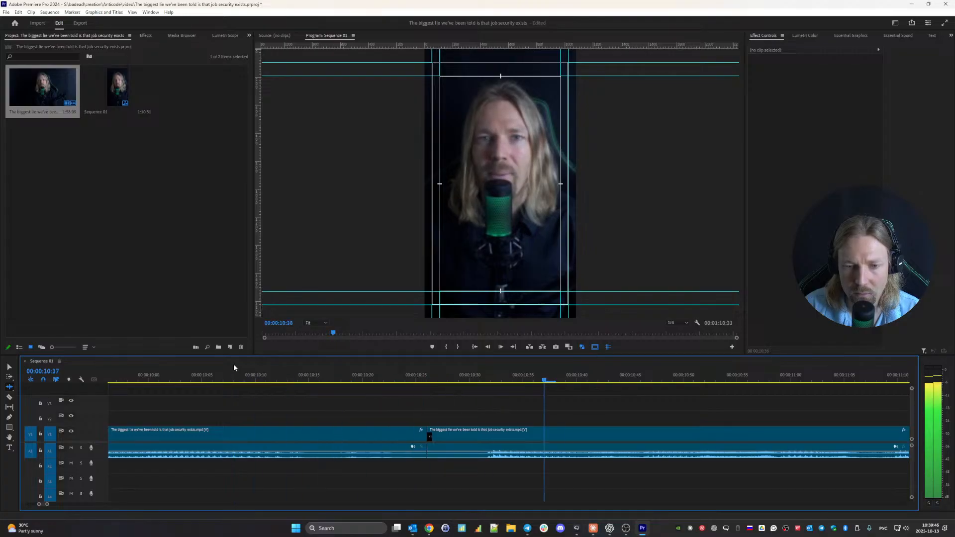
# - Ripple-trim about 28 frames of silence in total around the edit near 13 seconds, and play across the cut
pyautogui.press('Down')
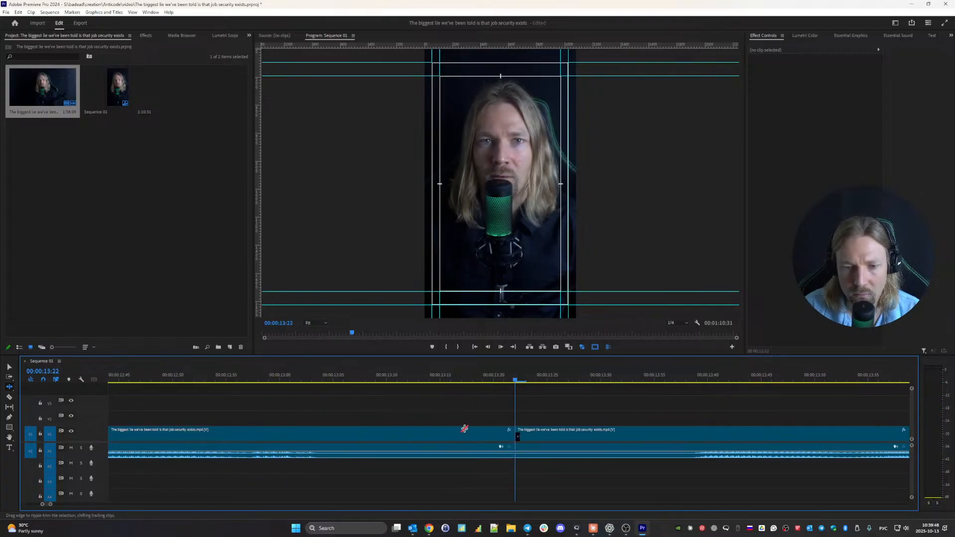
pyautogui.moveTo(512, 438)
pyautogui.mouseDown()
pyautogui.moveTo(356, 438)
pyautogui.moveTo(500, 436)
pyautogui.mouseUp()
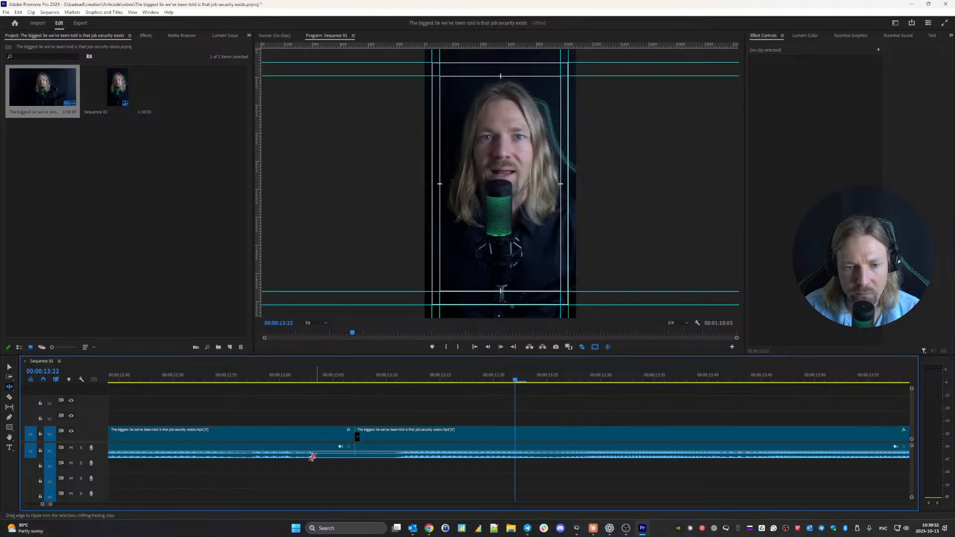
pyautogui.scroll(3, 304, 458)
pyautogui.press('space')
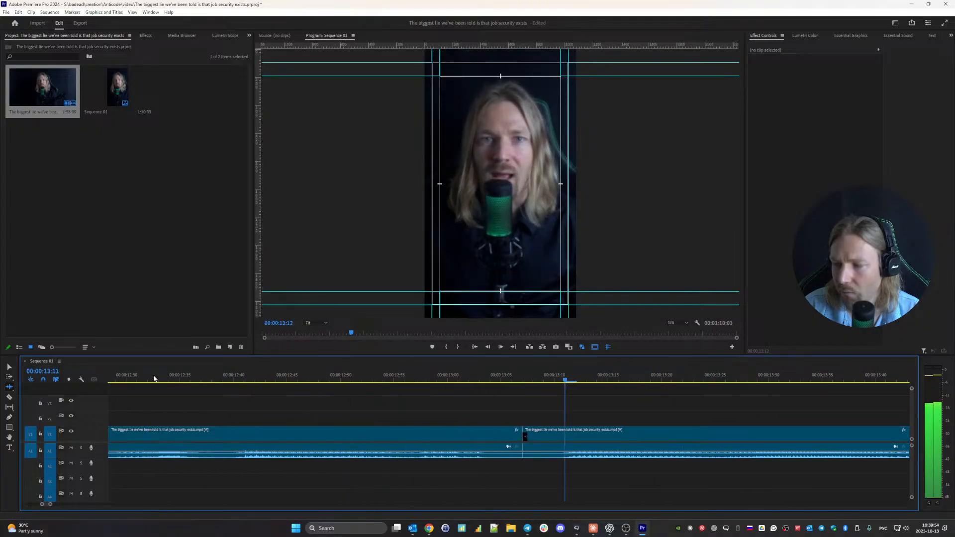
# - Ripple-trim about 23 frames of silence in total around the edit near 16 seconds, and play across the cut
pyautogui.press('Down')
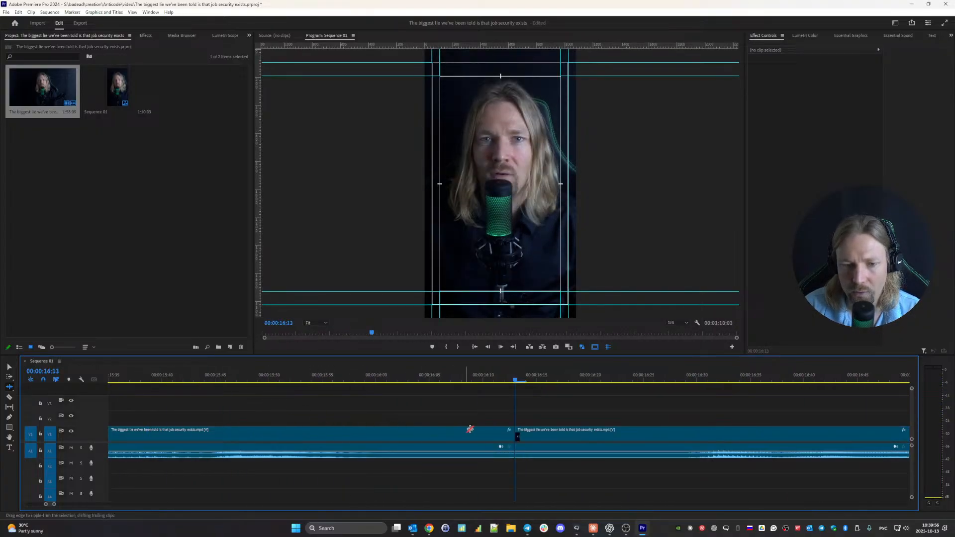
pyautogui.moveTo(508, 439); pyautogui.dragTo(417, 435)
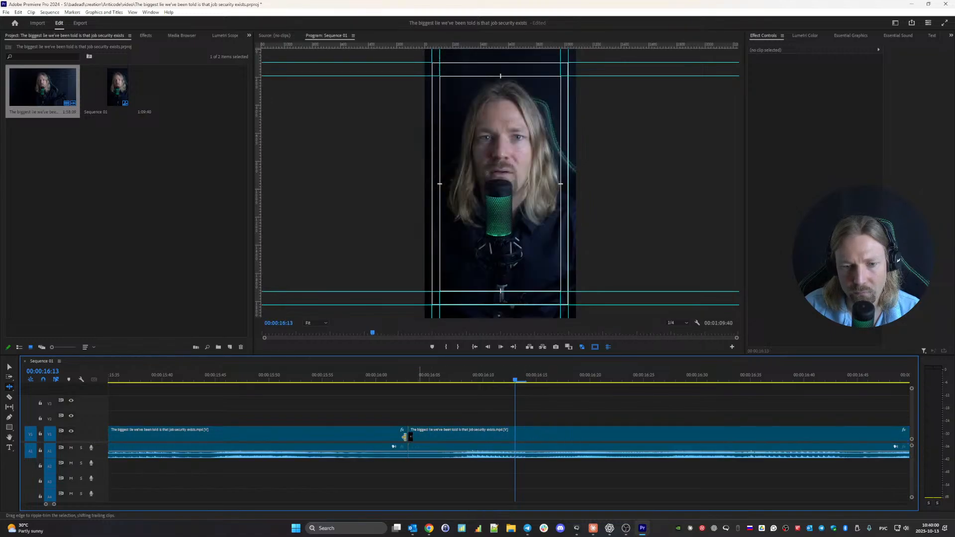
pyautogui.press('space')
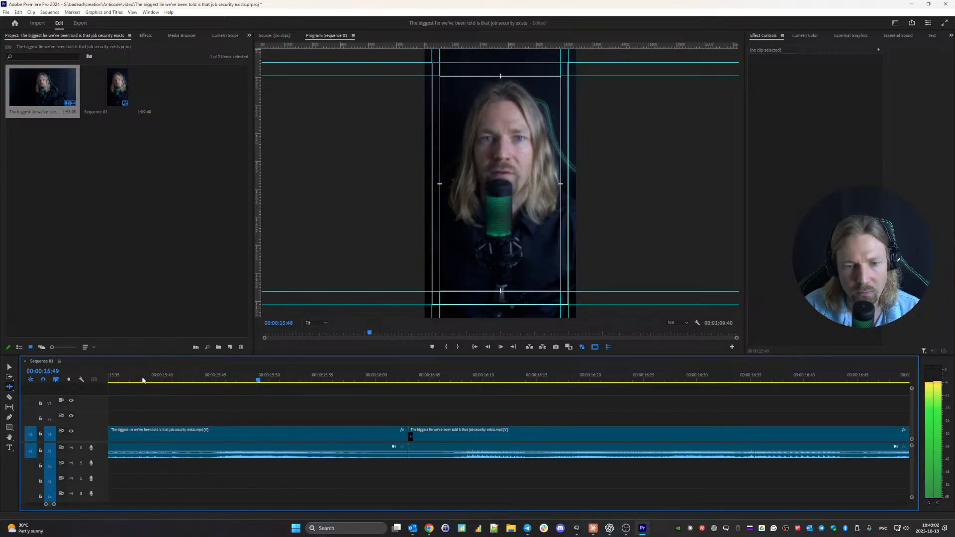
pyautogui.press('space')
# - Ripple-trim about 20 frames of silence in total around the edit near 22 seconds, and play across the cut
pyautogui.press('Down')
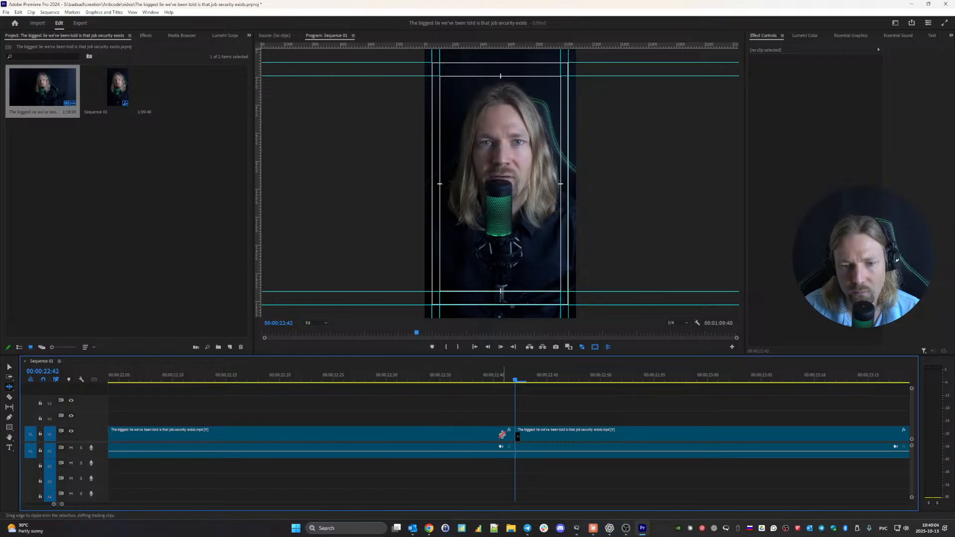
pyautogui.moveTo(510, 435); pyautogui.dragTo(645, 438)
pyautogui.click(119, 377)
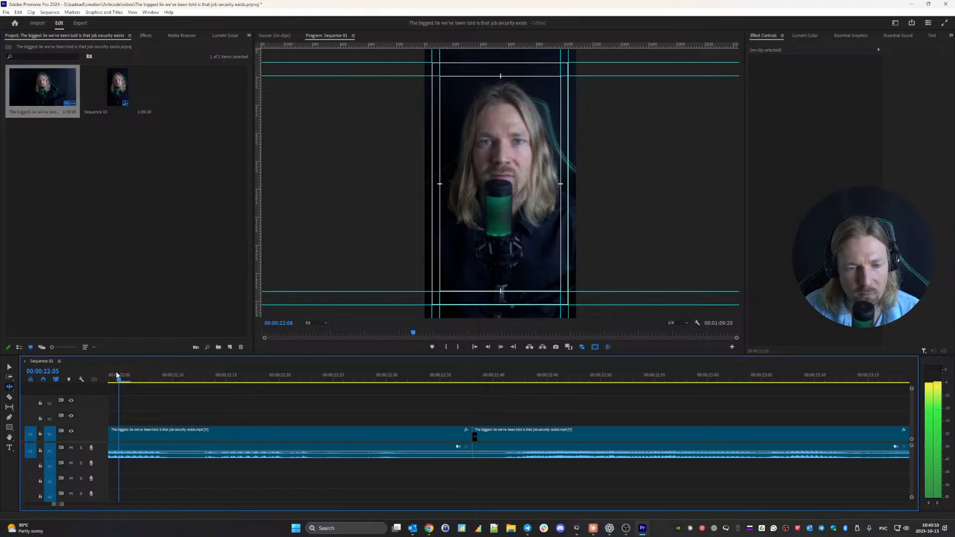
pyautogui.press('space')
pyautogui.press('space')
# - Replay the passage leading into the 00:00:22:38 cut several times, starting up to a second earlier, to check how the speech flows across it
pyautogui.scroll(5, 297, 404)
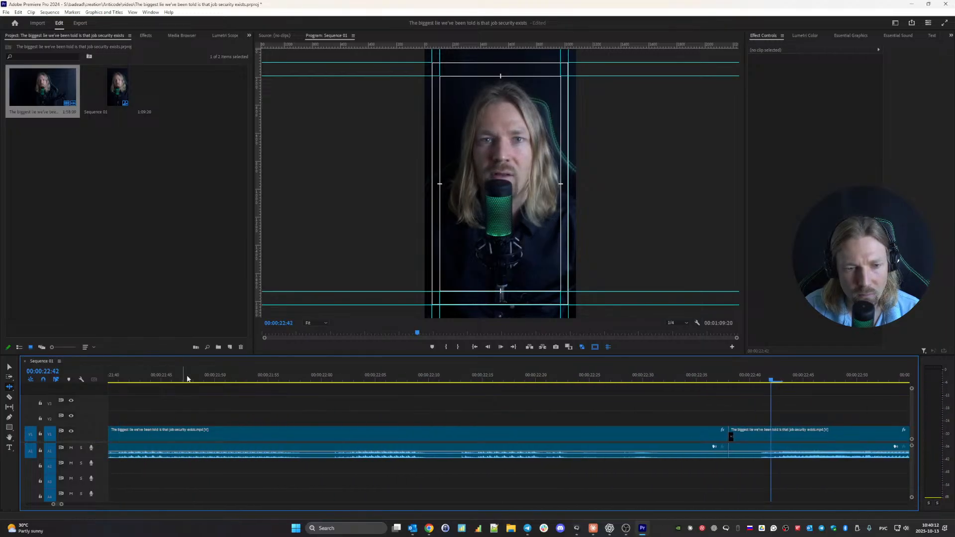
pyautogui.press('space')
pyautogui.press('space')
pyautogui.press('Up')
pyautogui.scroll(6, 312, 400)
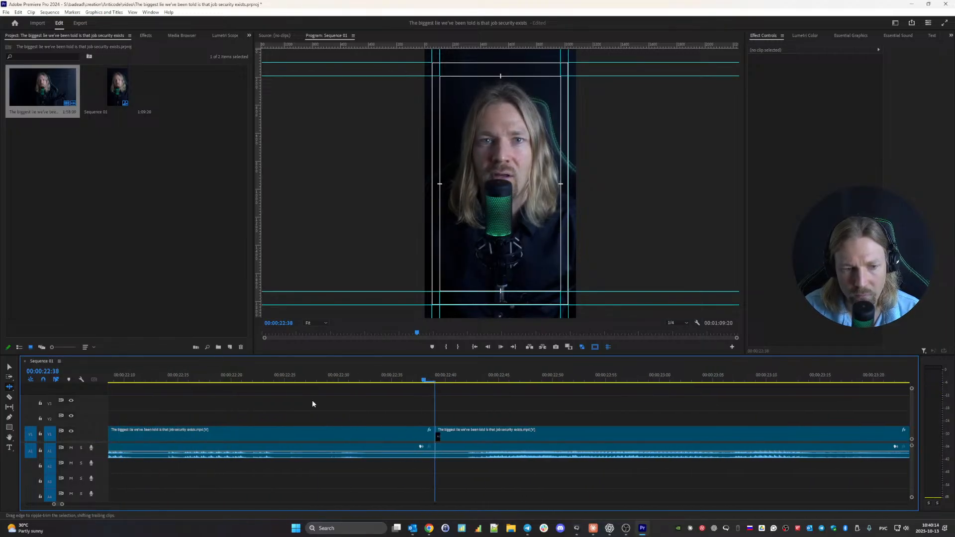
pyautogui.click(204, 378)
pyautogui.press('space')
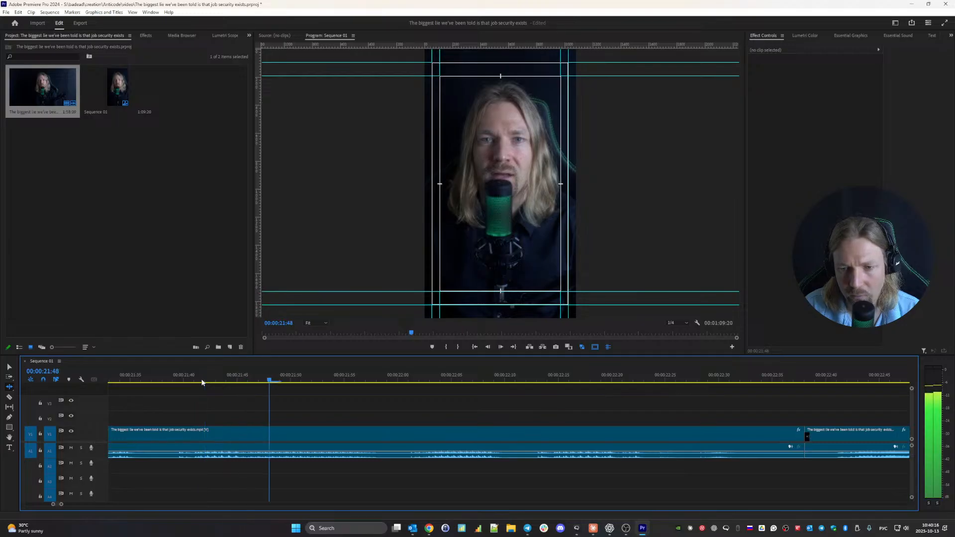
pyautogui.press('space')
pyautogui.click(202, 381)
pyautogui.press('space')
pyautogui.press('space')
pyautogui.scroll(-5, 432, 421)
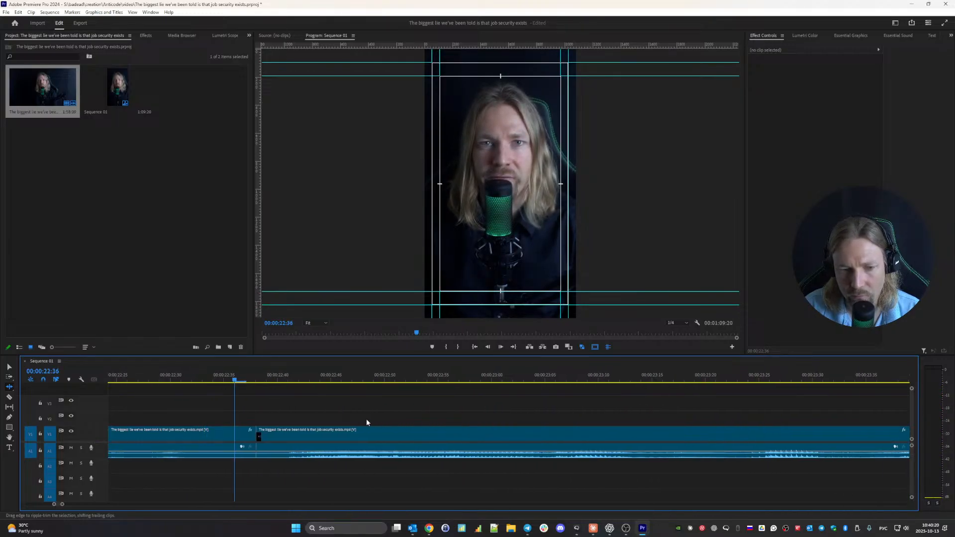
# - Ripple-trim about 19 frames of silence in total around the edit near 29 seconds, and play across the cut
pyautogui.press('Down')
pyautogui.press('Down')
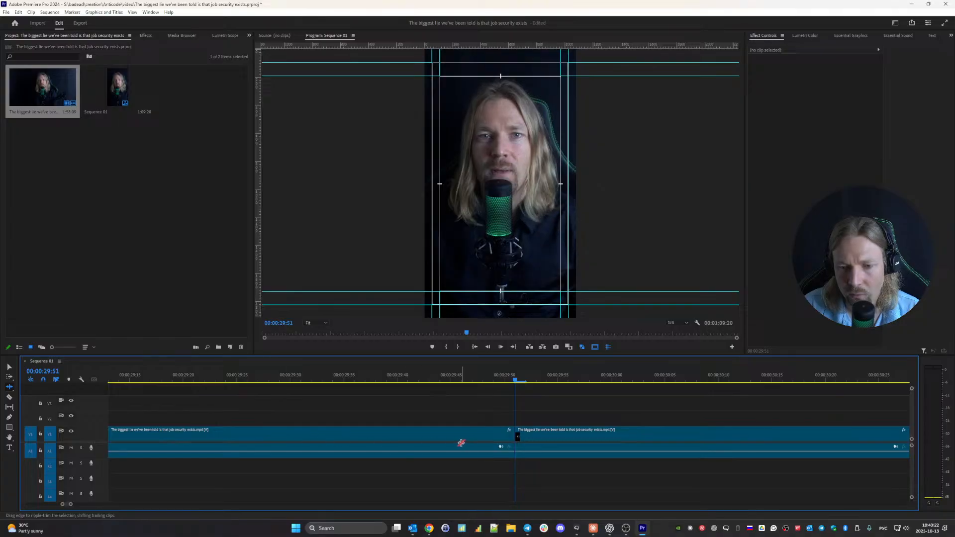
pyautogui.moveTo(511, 432); pyautogui.dragTo(384, 435)
pyautogui.press('Up')
pyautogui.press('space')
pyautogui.moveTo(381, 437); pyautogui.dragTo(383, 437)
pyautogui.press('space')
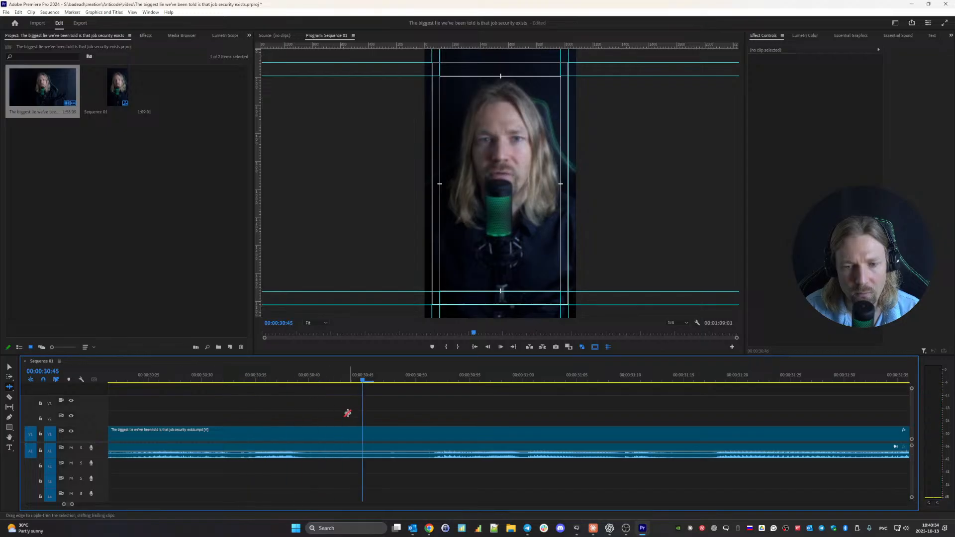
# - Ripple-trim the silent end of the clip before the 00:00:35:57 edit back to 00:00:35:48
pyautogui.press('Down')
pyautogui.moveTo(513, 436); pyautogui.dragTo(429, 436)
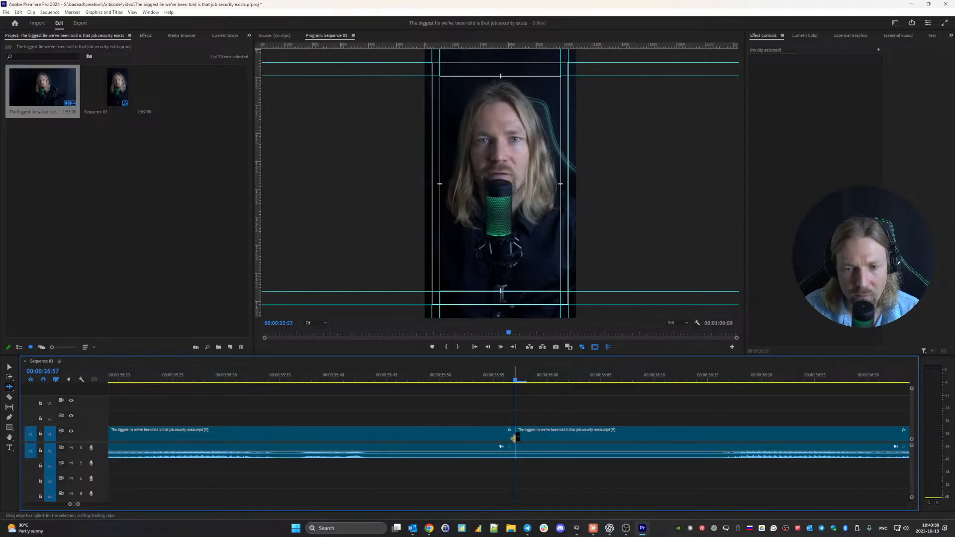
pyautogui.moveTo(510, 437); pyautogui.dragTo(417, 438)
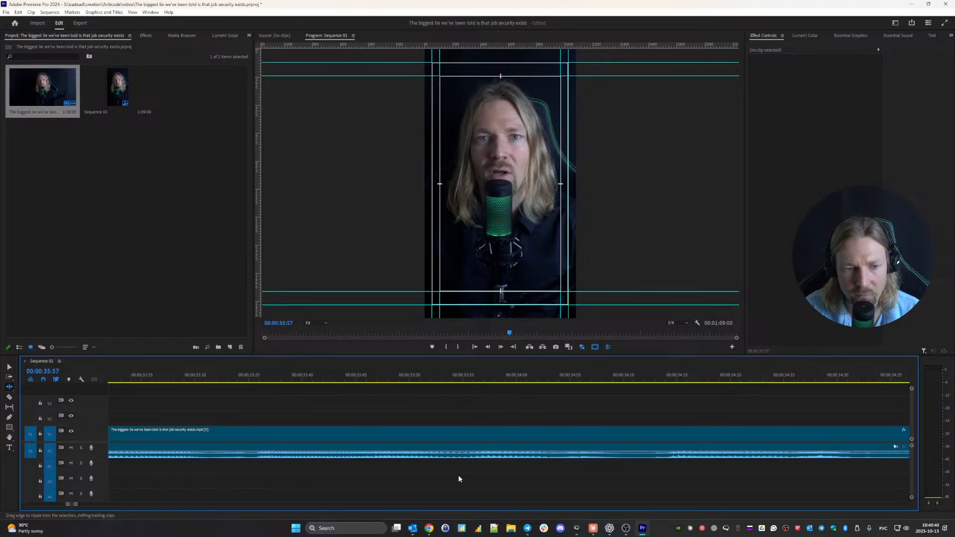
pyautogui.scroll(-3, 548, 458)
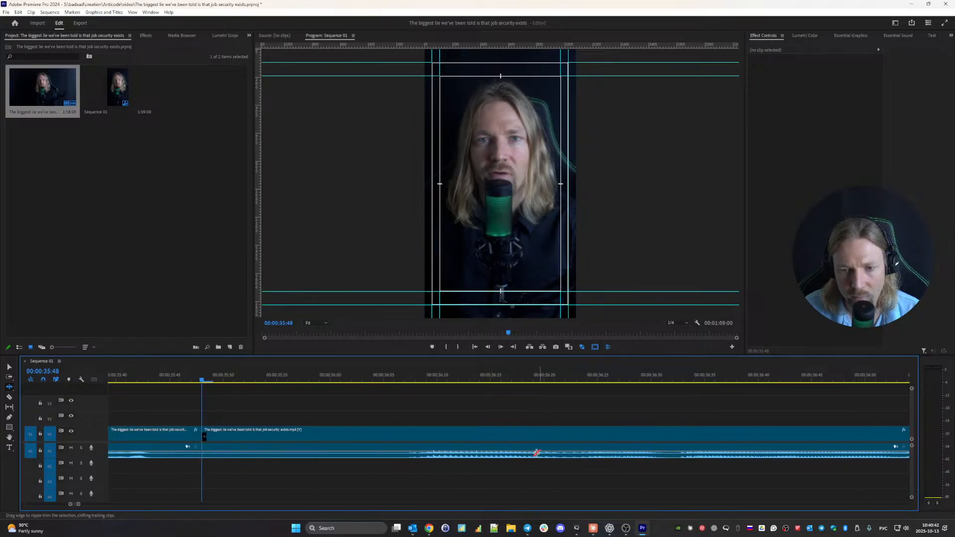
pyautogui.press('space')
# - Return to the 00:00:29:38 edit and listen to the speech after it, replaying from 00:00:30:25
pyautogui.press('Up')
pyautogui.press('Up')
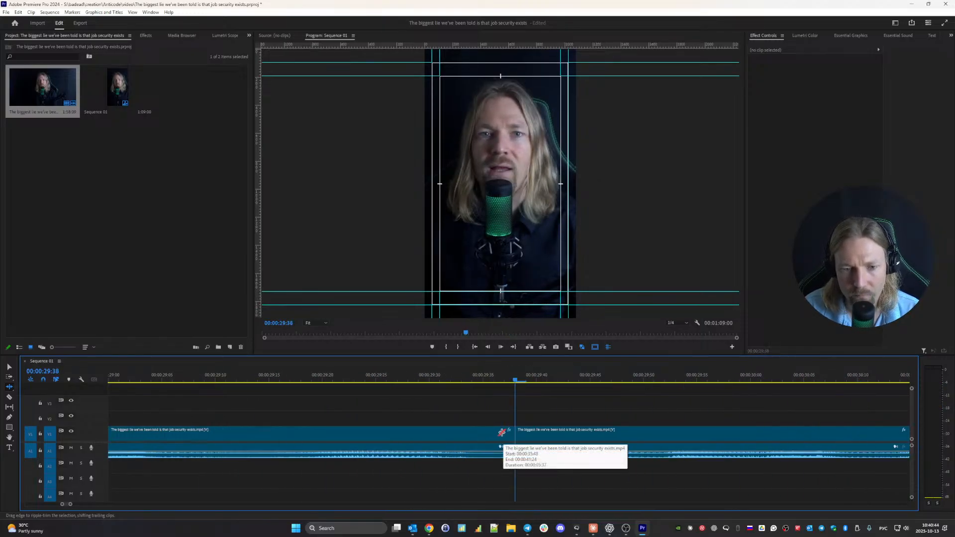
pyautogui.press('space')
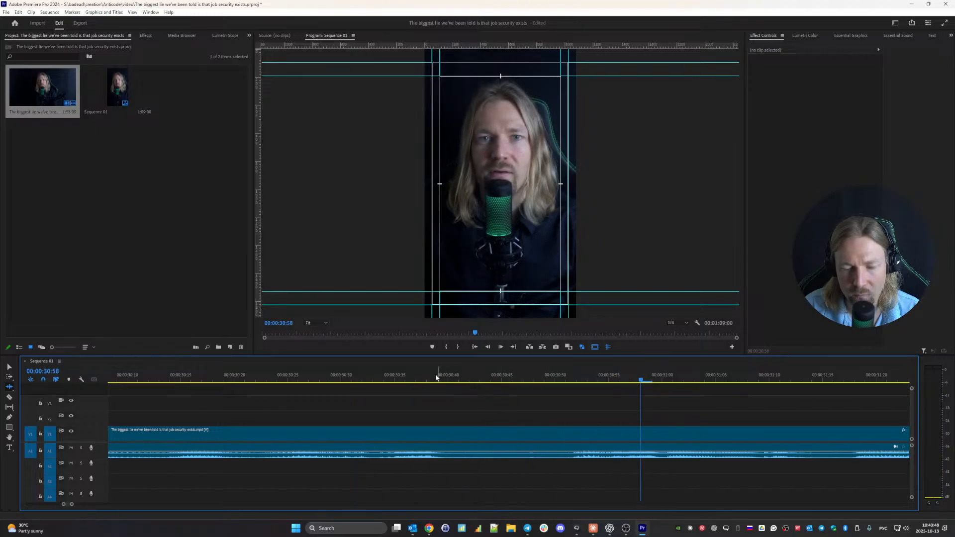
pyautogui.click(289, 379)
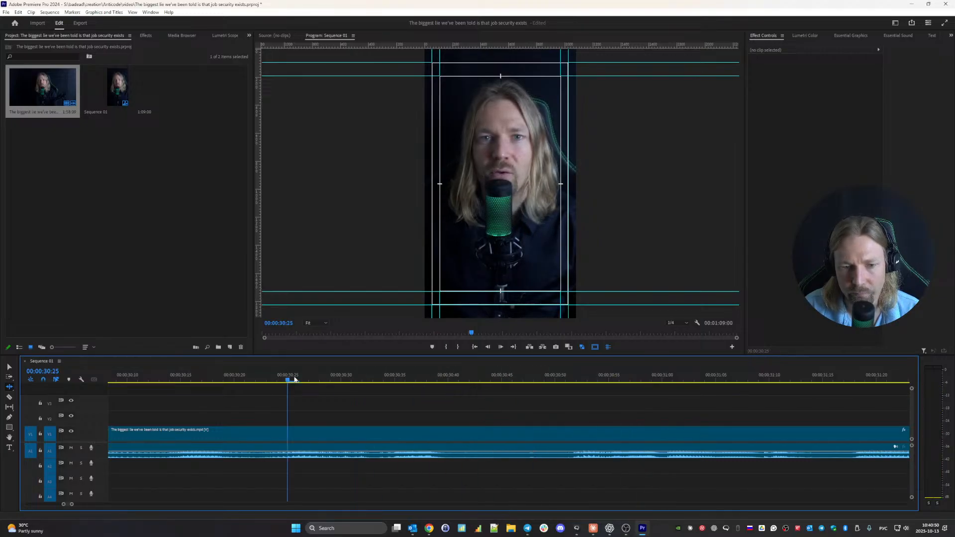
pyautogui.press('space')
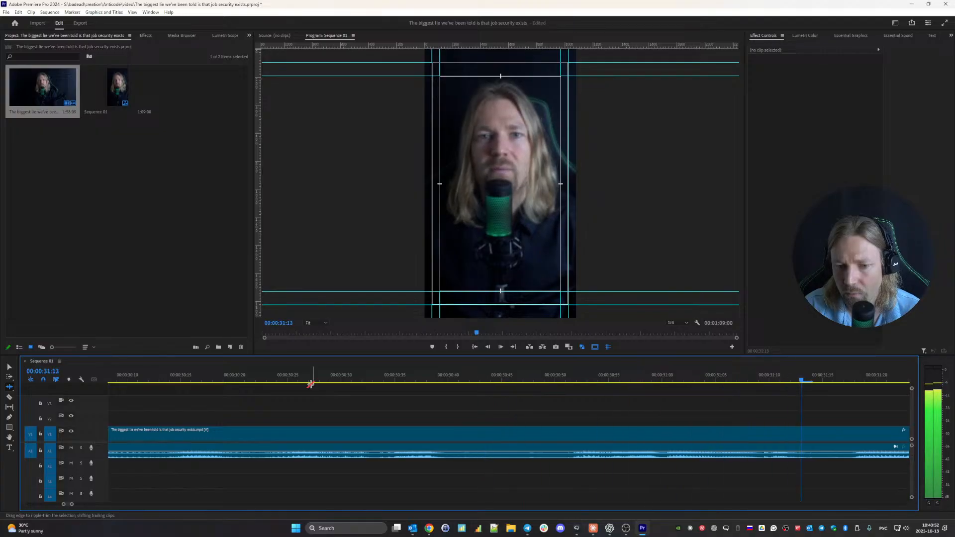
# - Ripple-trim about 16 frames off the start of the clip after the 00:00:35:48 edit, and play across the cut
pyautogui.hotkey('ctrl', 'k')
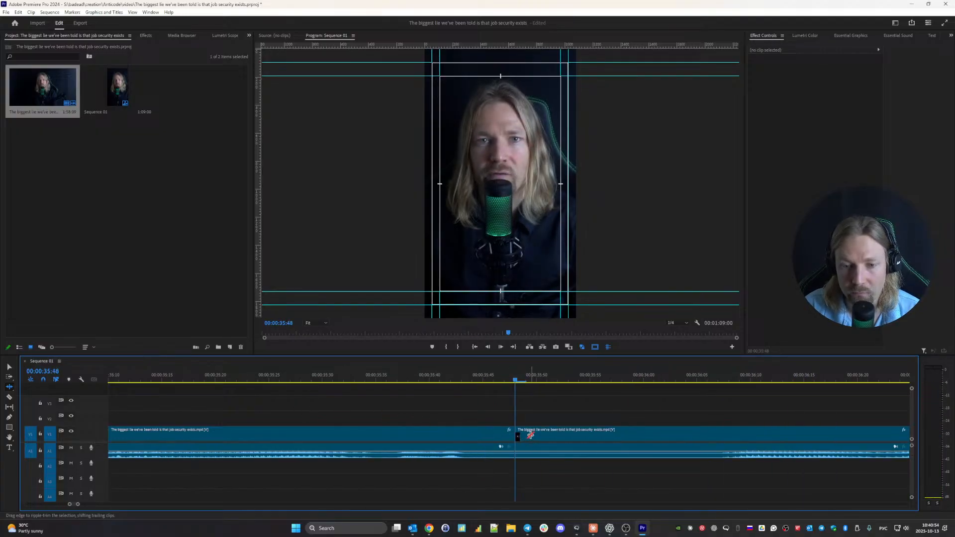
pyautogui.moveTo(519, 436); pyautogui.dragTo(687, 439)
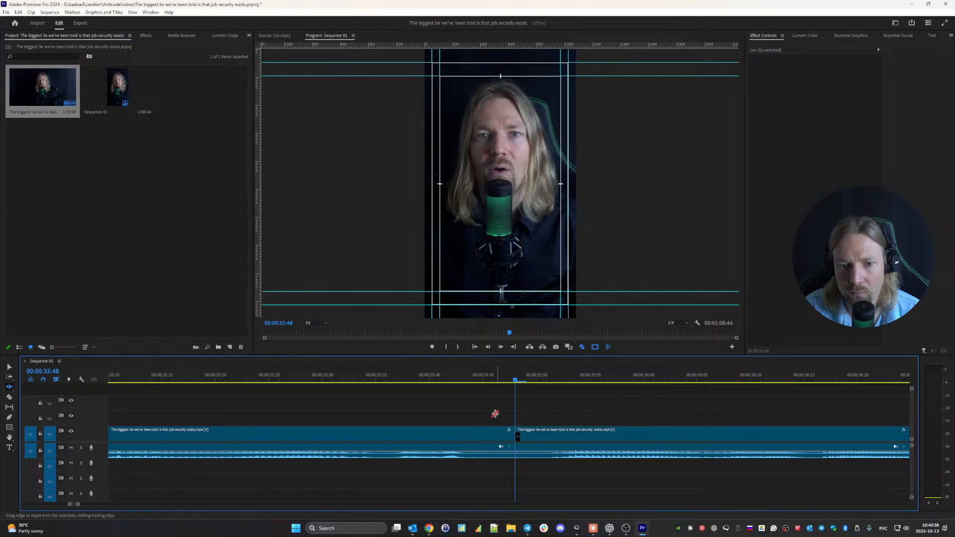
pyautogui.press('space')
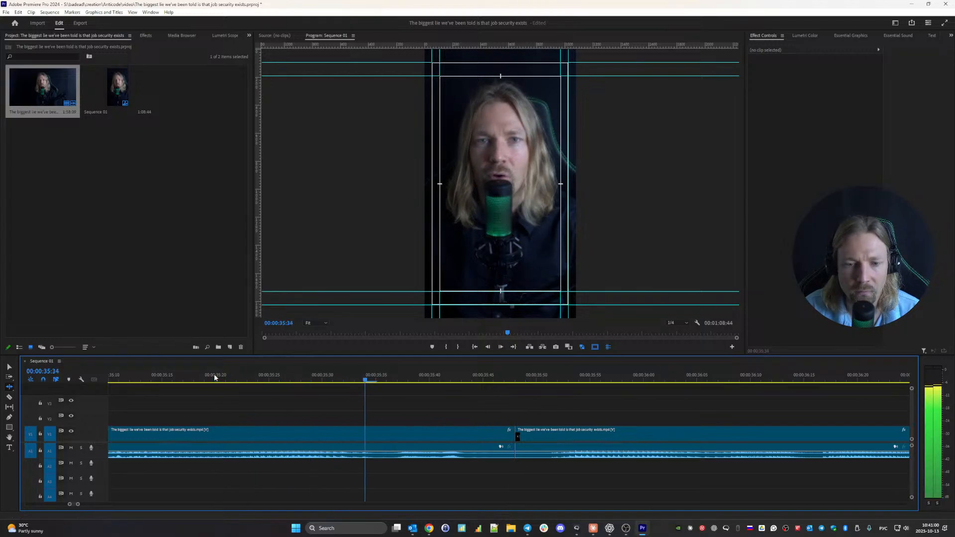
pyautogui.press('space')
# - Ripple-trim about 7 frames off the start of the clip after the 00:00:41:09 edit, and play across the cut
pyautogui.press('Down')
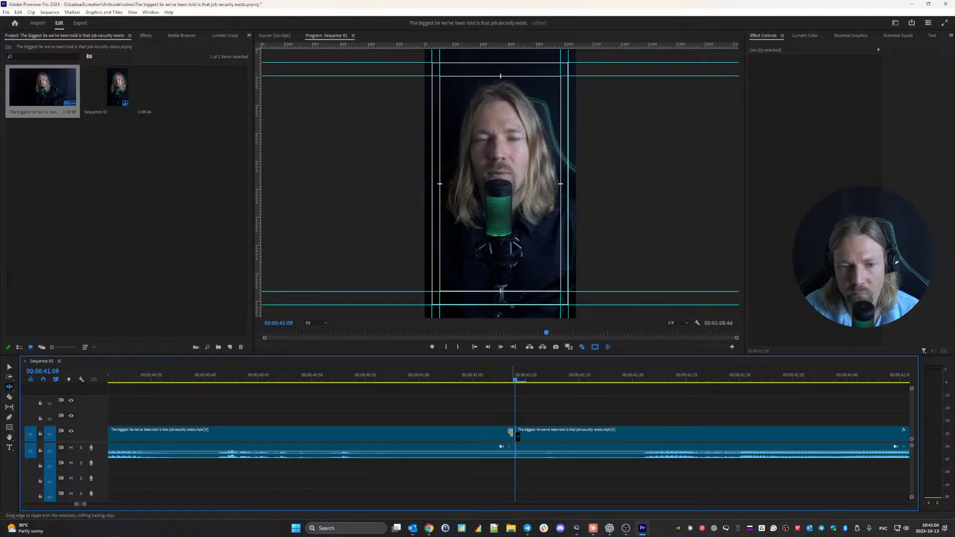
pyautogui.moveTo(517, 434); pyautogui.dragTo(548, 436)
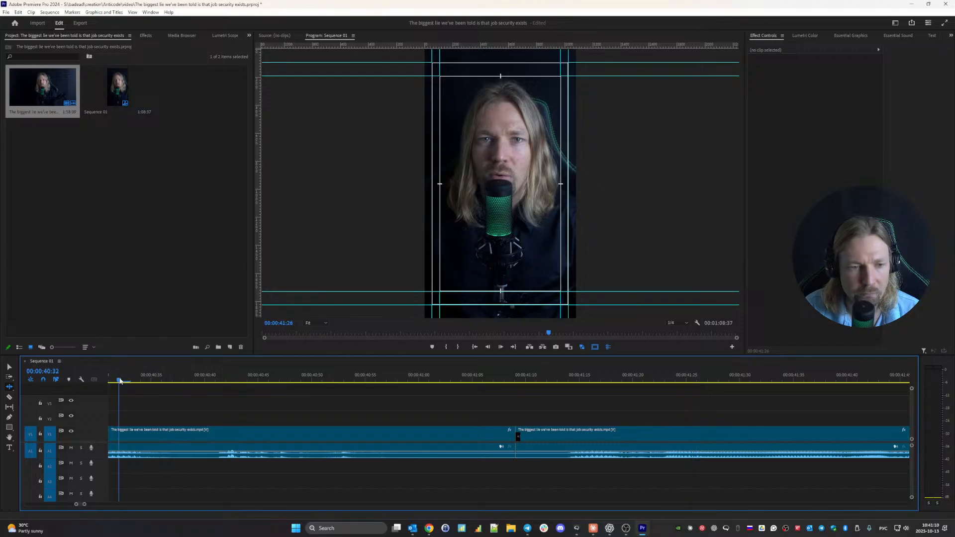
pyautogui.press('space')
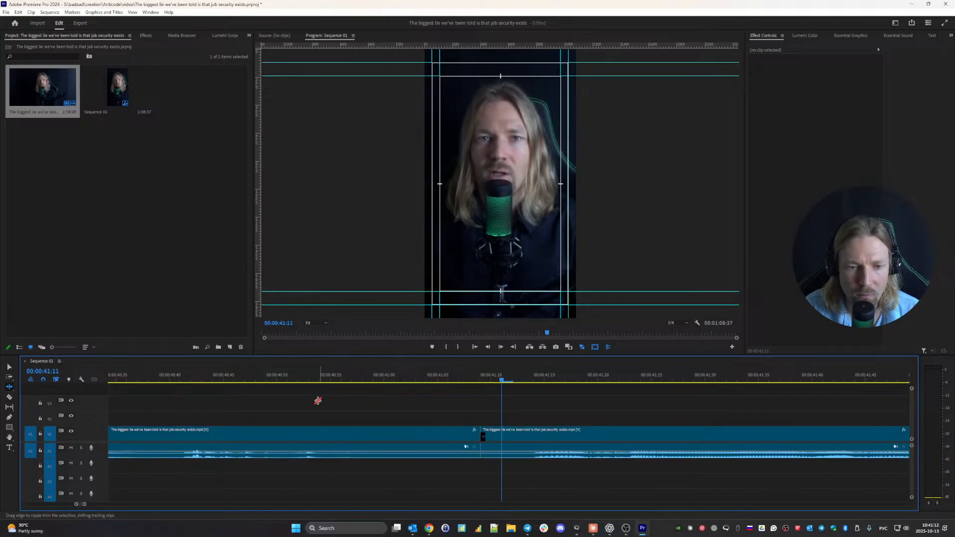
# - Listen to where the speech ends before the 00:00:41:09 edit, ripple-trim about 13 frames off the preceding clip's end, and play across the cut
pyautogui.scroll(5, 299, 398)
pyautogui.click(174, 377)
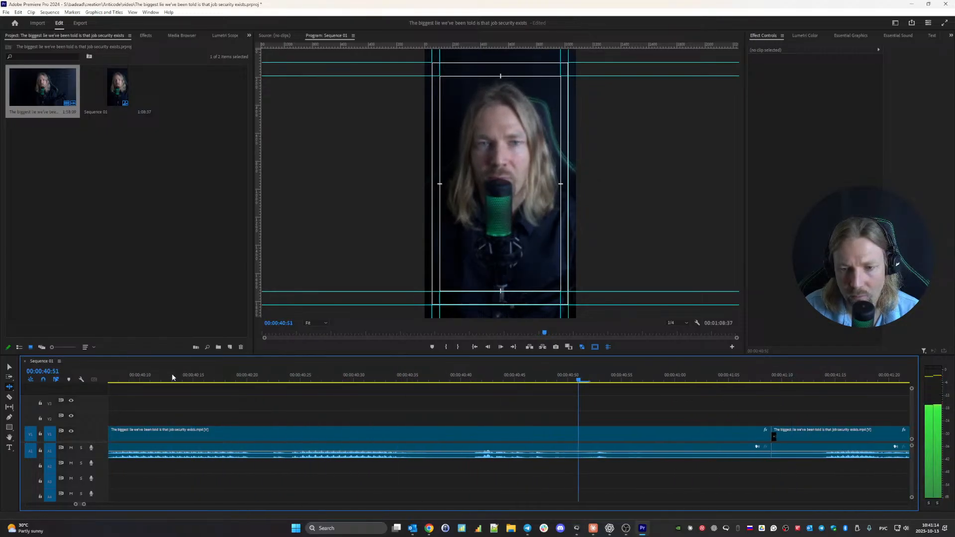
pyautogui.click(173, 377)
pyautogui.press('space')
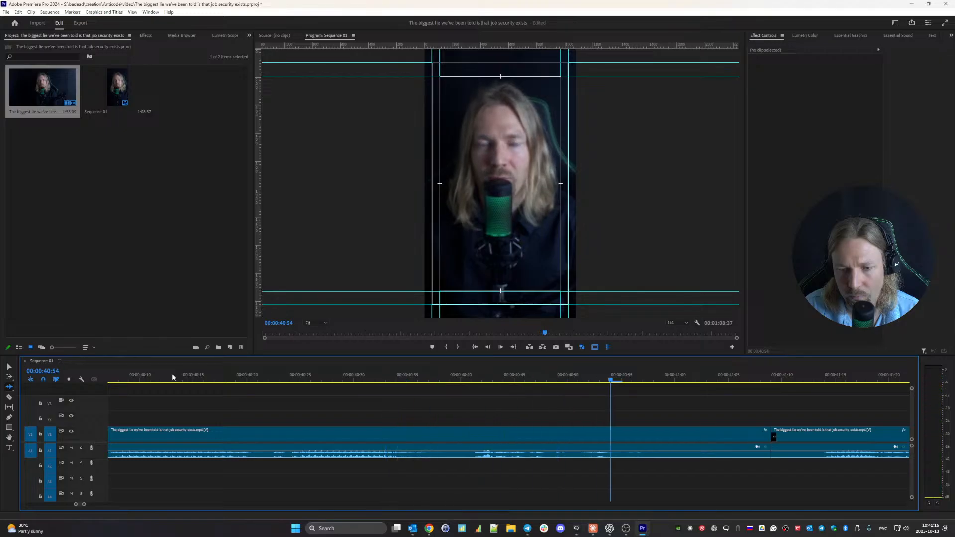
pyautogui.press('space')
pyautogui.moveTo(172, 377); pyautogui.dragTo(632, 387)
pyautogui.moveTo(769, 437); pyautogui.dragTo(631, 436)
pyautogui.press('space')
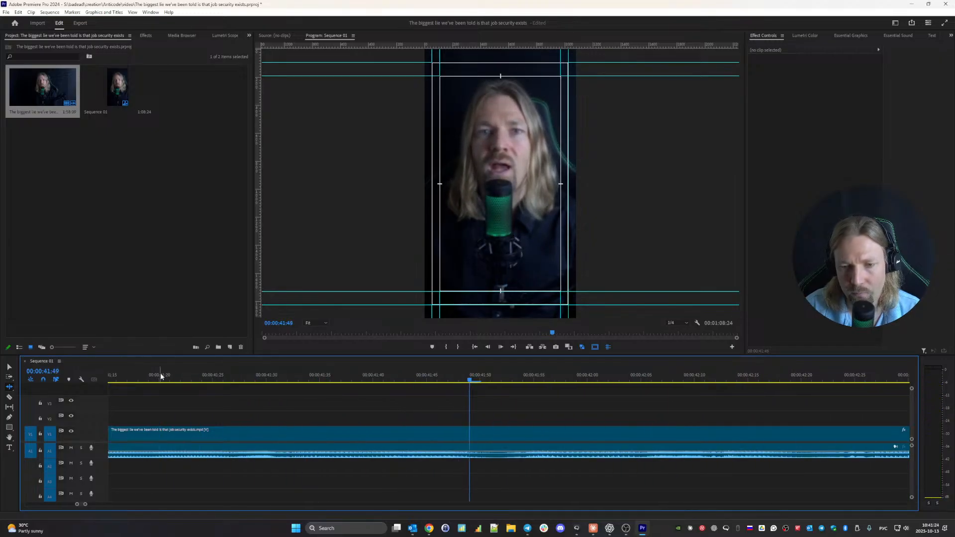
# - Ripple-trim about 18 frames of silence in total around the edit near 53 seconds, and play across the cut
pyautogui.press('Down')
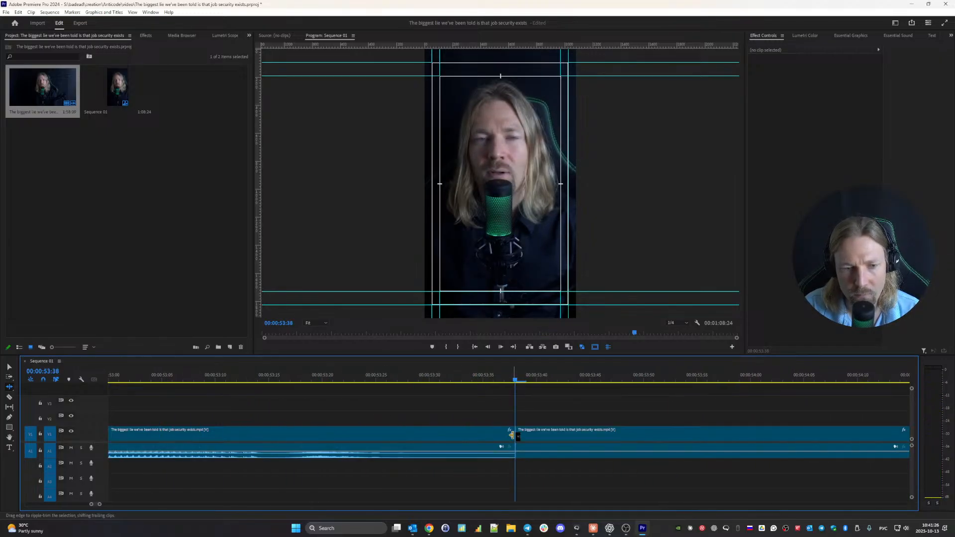
pyautogui.moveTo(510, 435); pyautogui.dragTo(427, 434)
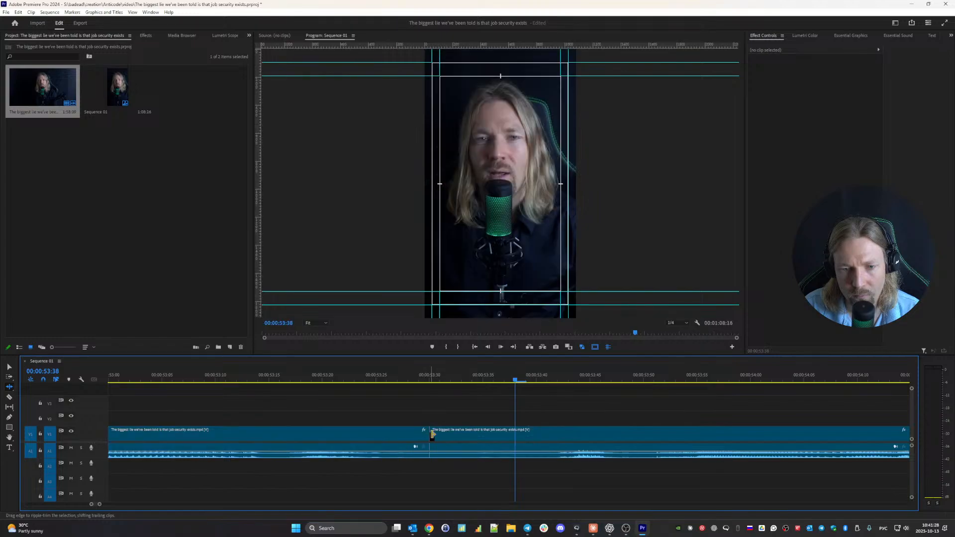
pyautogui.click(409, 372)
pyautogui.press('space')
pyautogui.press('space')
pyautogui.moveTo(431, 436); pyautogui.dragTo(535, 436)
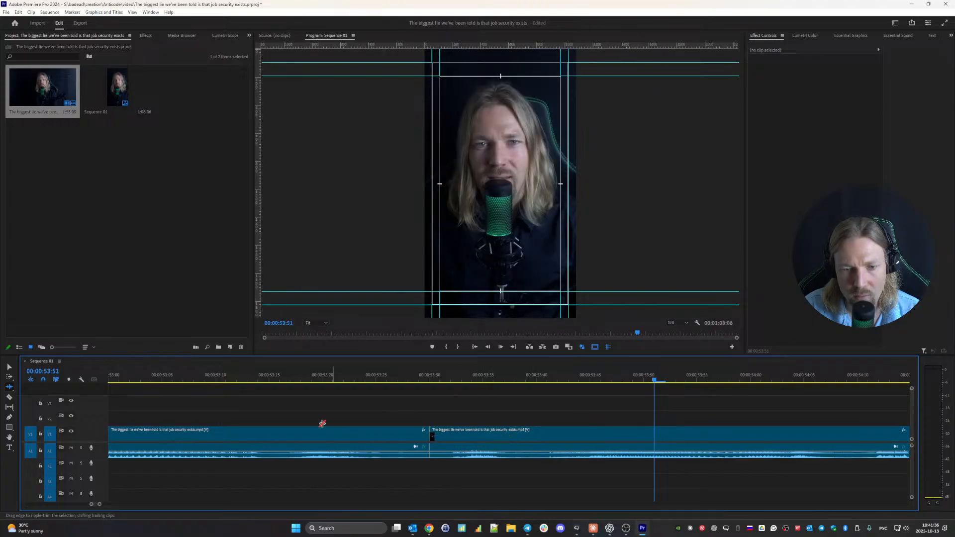
pyautogui.click(133, 379)
pyautogui.press('space')
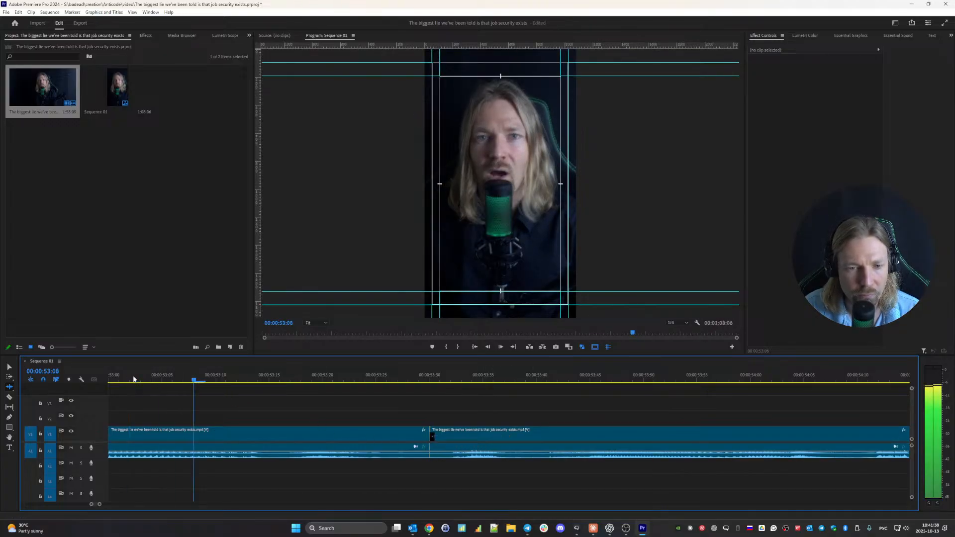
pyautogui.press('space')
# - Ripple-trim about 23 frames of silence in total around the edit near 58 seconds, and play across the cut
pyautogui.press('Down')
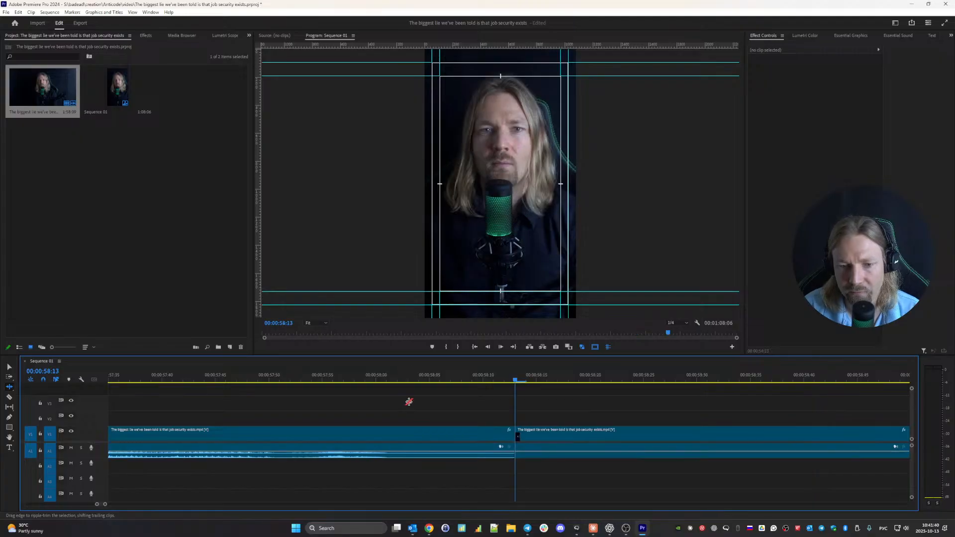
pyautogui.moveTo(517, 436); pyautogui.dragTo(423, 438)
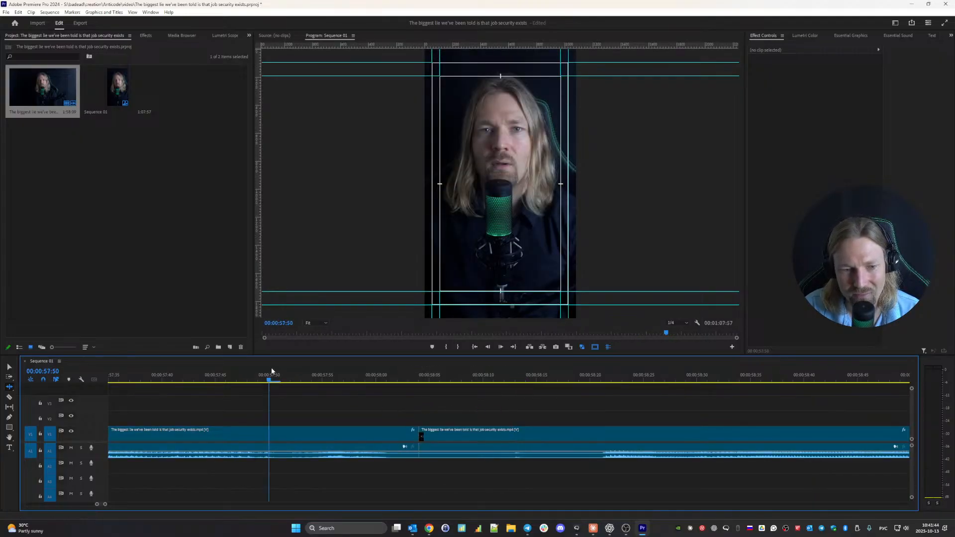
pyautogui.press('space')
pyautogui.press('space')
pyautogui.moveTo(422, 433); pyautogui.dragTo(573, 433)
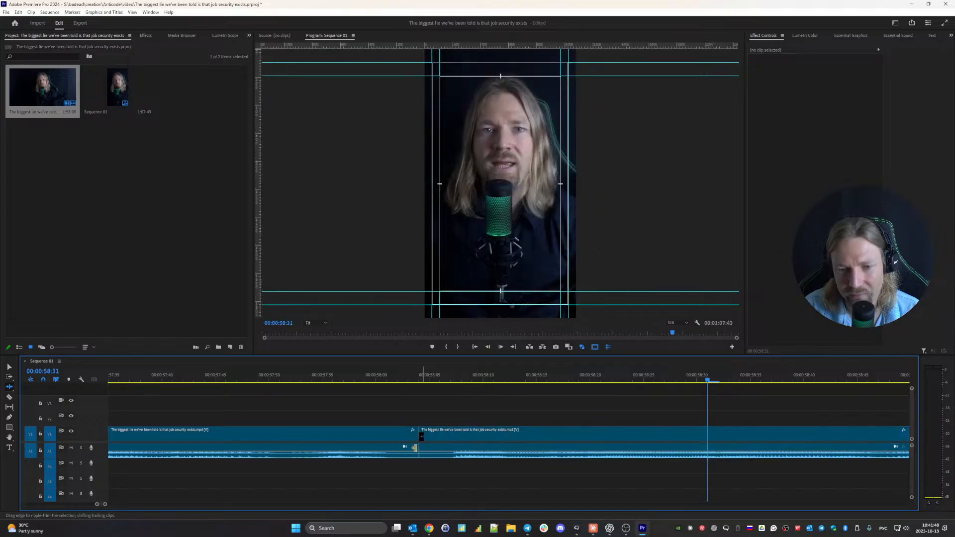
pyautogui.click(144, 374)
pyautogui.press('space')
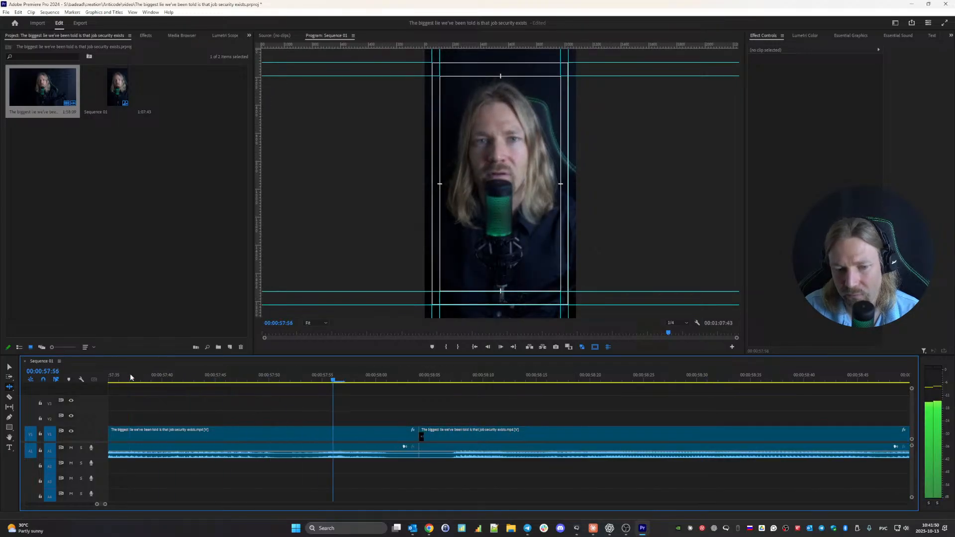
# - Trim the silence off the end of the last clip so the sequence ends at 00:01:07:31
pyautogui.press('End')
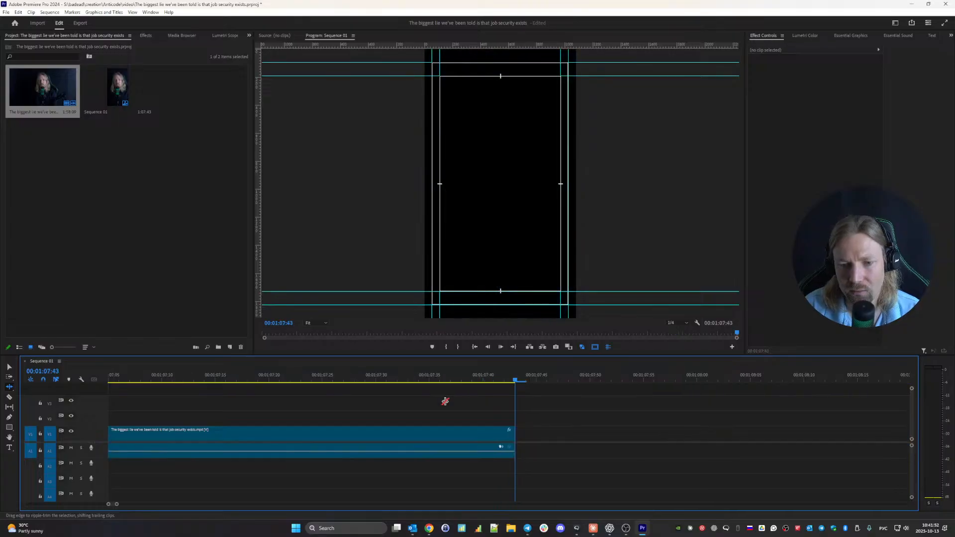
pyautogui.scroll(3, 547, 436)
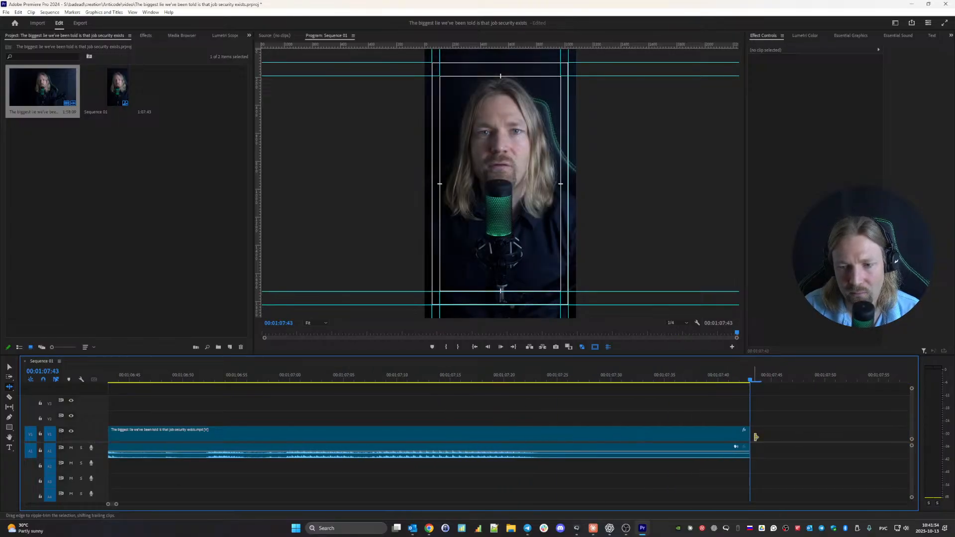
pyautogui.moveTo(744, 437); pyautogui.dragTo(621, 438)
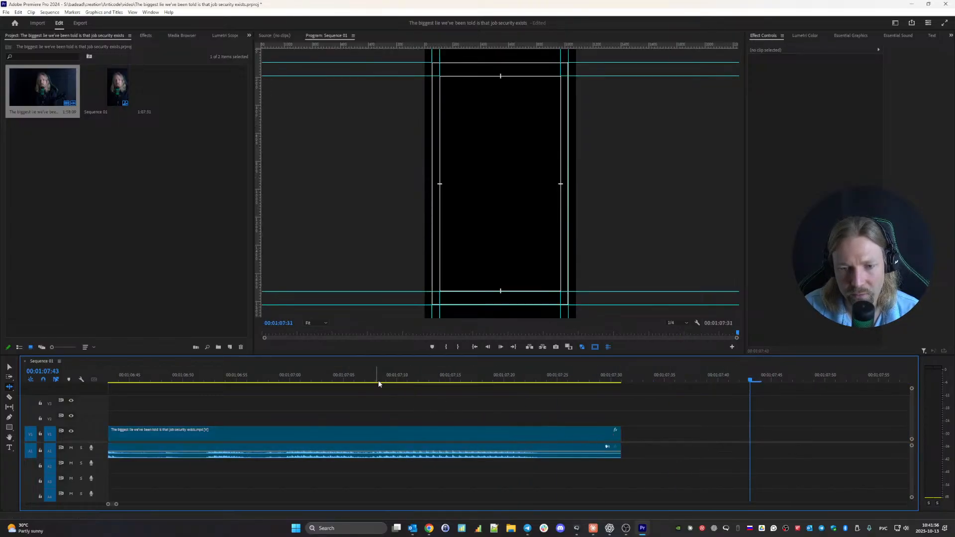
# - Listen to the end of the last clip and extend it by 3 frames so the sequence ends at 00:01:07:34
pyautogui.click(279, 379)
pyautogui.press('space')
pyautogui.press('Home')
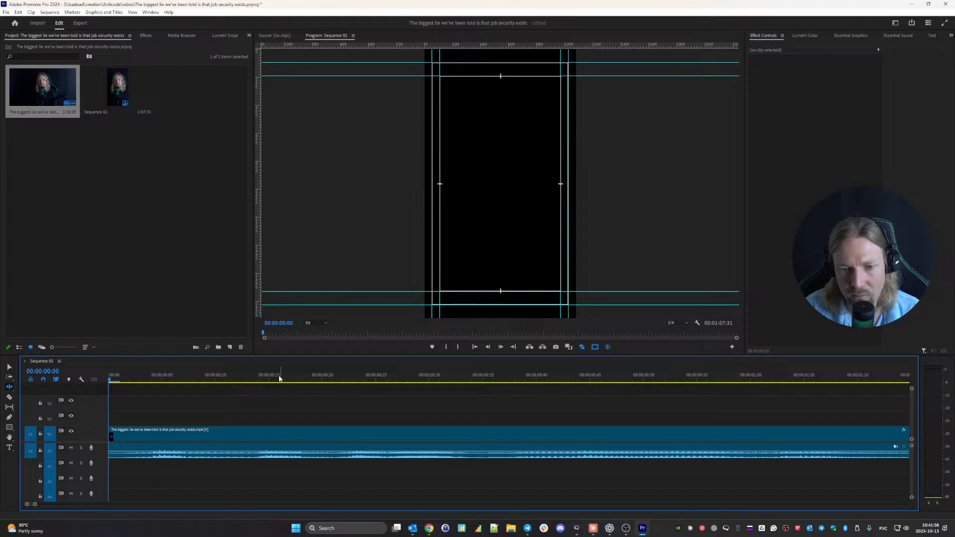
pyautogui.press('End')
pyautogui.click(168, 374)
pyautogui.press('space')
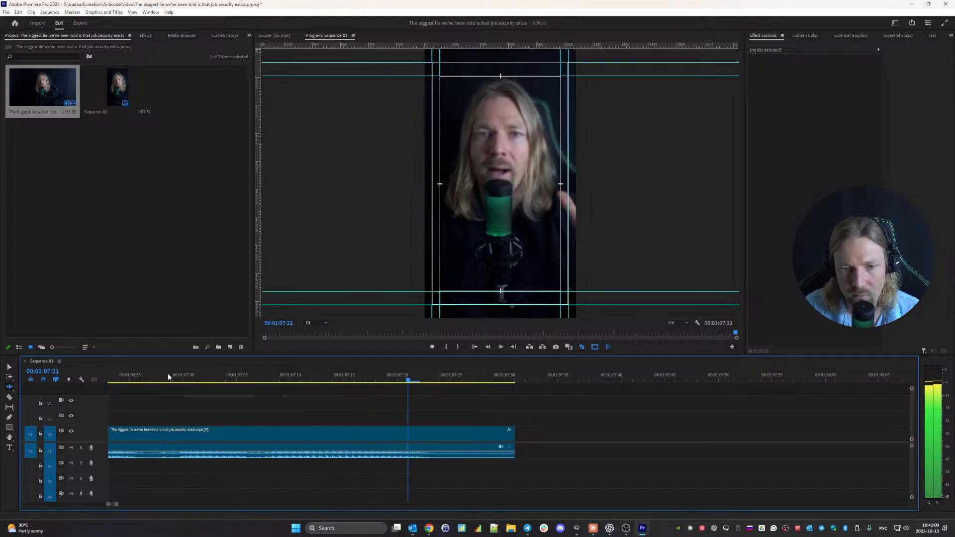
pyautogui.press('Home')
pyautogui.press('space')
pyautogui.press('End')
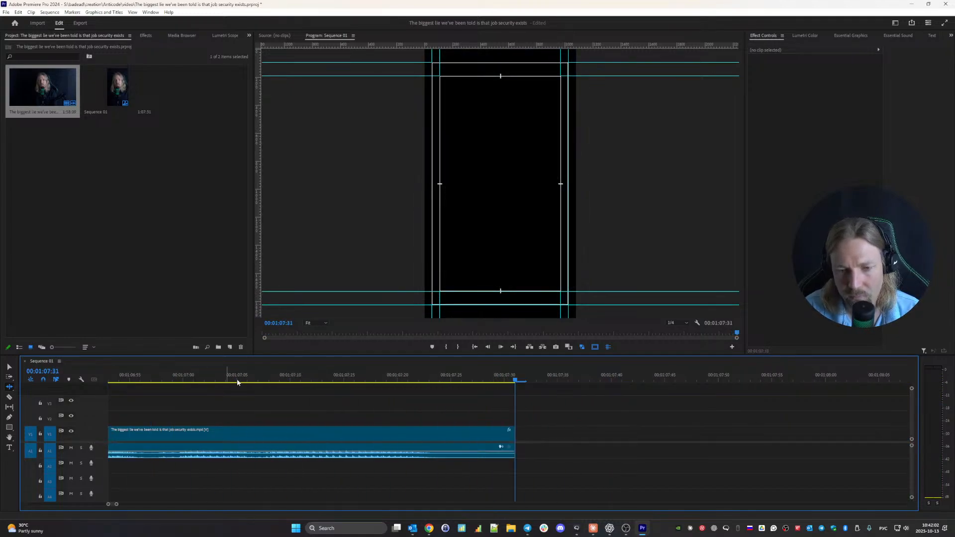
pyautogui.moveTo(520, 439); pyautogui.dragTo(539, 436)
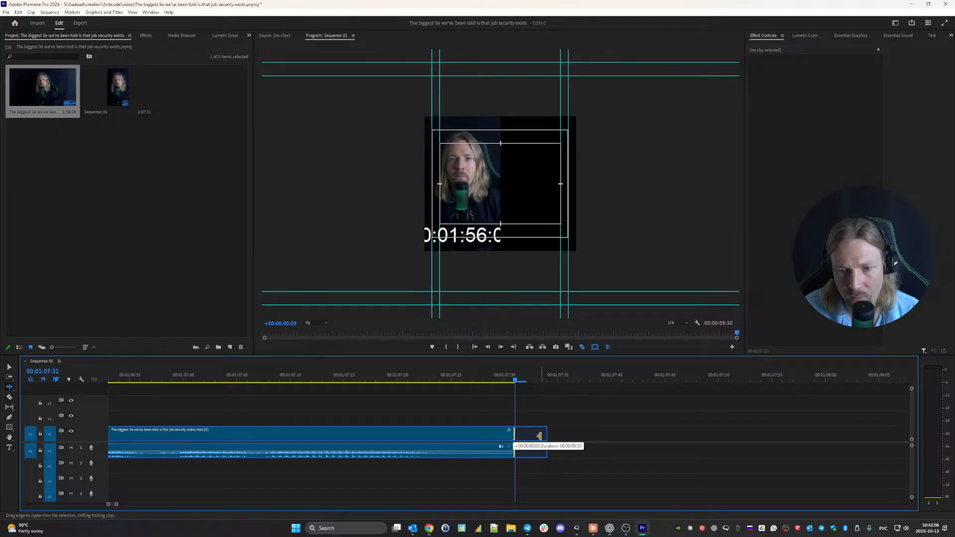
pyautogui.moveTo(539, 436); pyautogui.dragTo(539, 436)
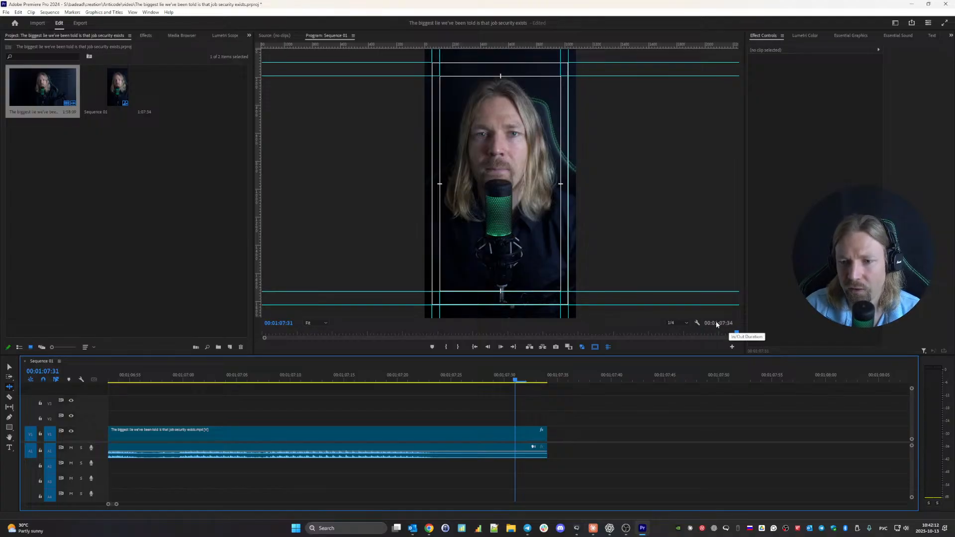
# - Return the playhead to the start of the sequence and transcribe the clip's speech
pyautogui.press('Home')
pyautogui.press('\\')
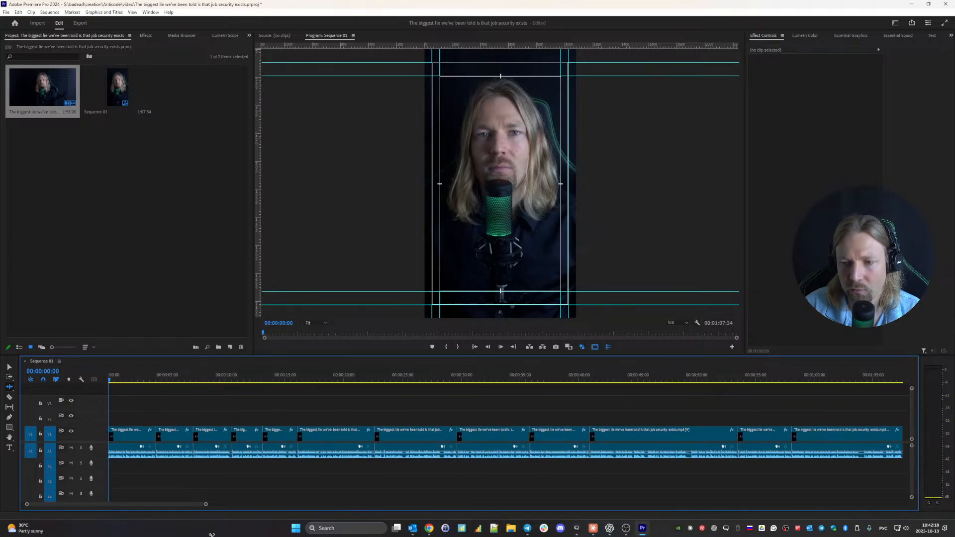
pyautogui.click(935, 36)
pyautogui.click(760, 48)
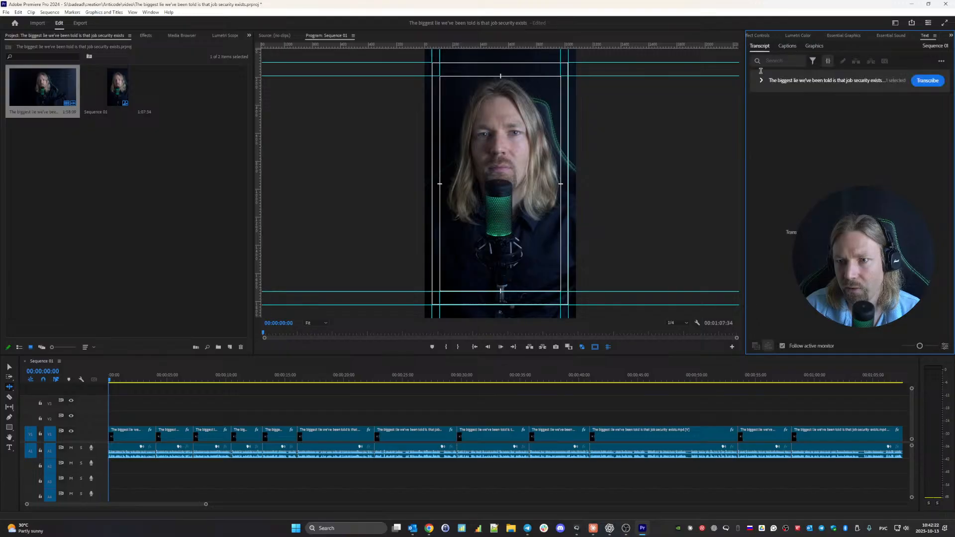
pyautogui.click(927, 81)
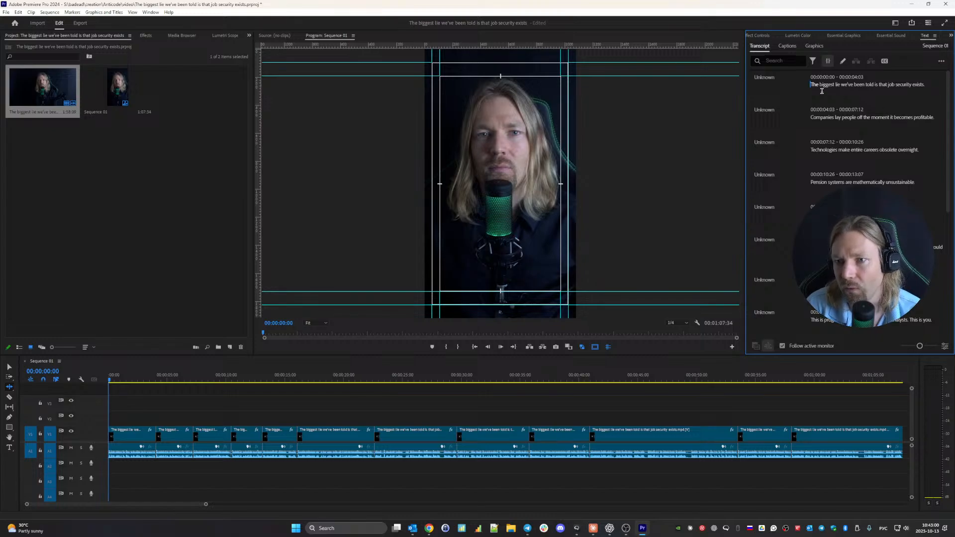
# - Check the transcript's first sentence against the playback and restore the program monitor's zoom to Fit
pyautogui.press('space')
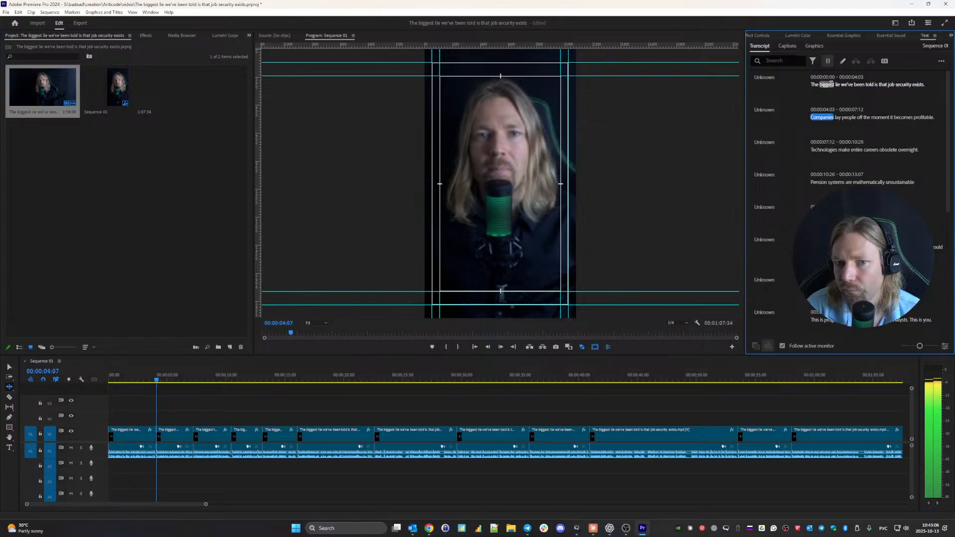
pyautogui.press('space')
pyautogui.scroll(1, 402, 274)
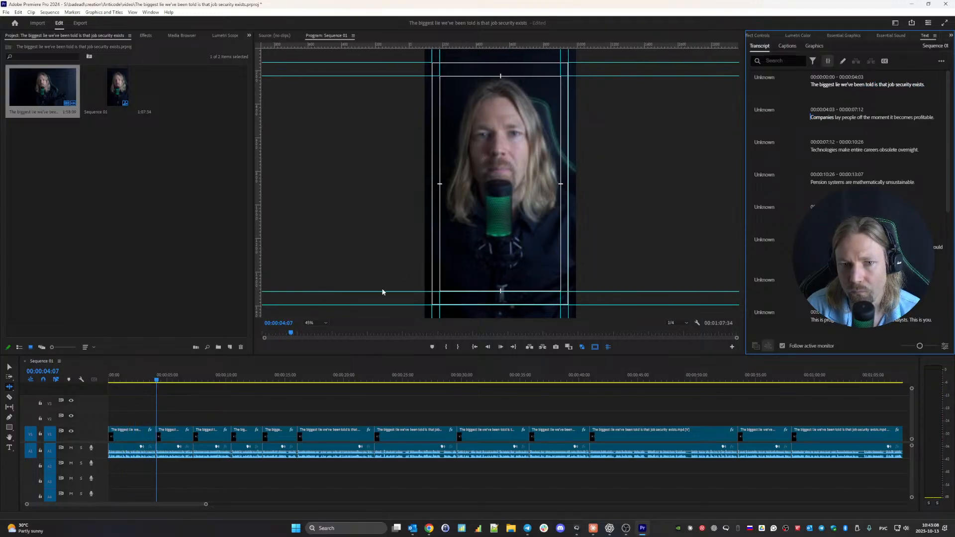
pyautogui.click(152, 381)
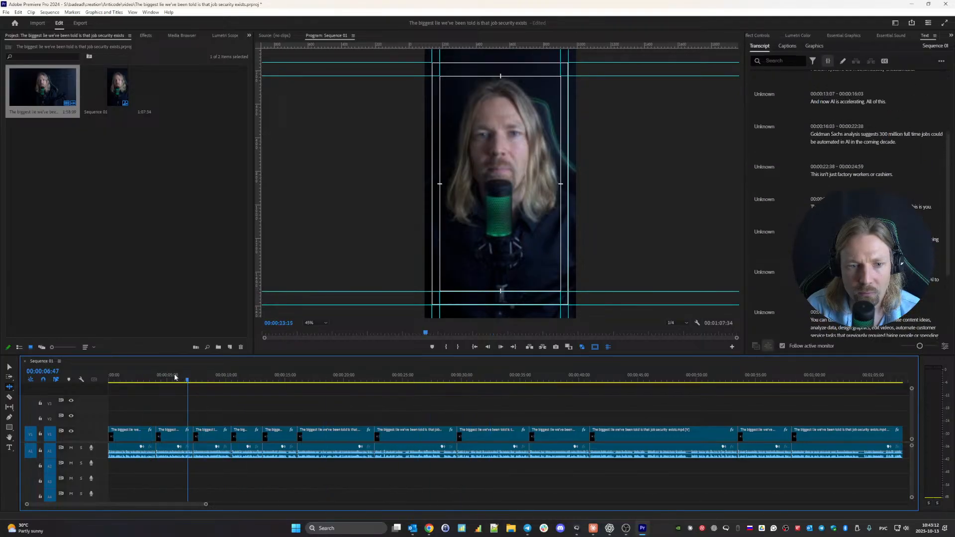
pyautogui.click(140, 379)
pyautogui.moveTo(141, 379); pyautogui.dragTo(186, 379)
pyautogui.click(323, 324)
pyautogui.click(321, 331)
# - Play from the end of the first sentence through "Pension systems are mathematically unsustainable", comparing the spoken words with the transcript
pyautogui.click(144, 374)
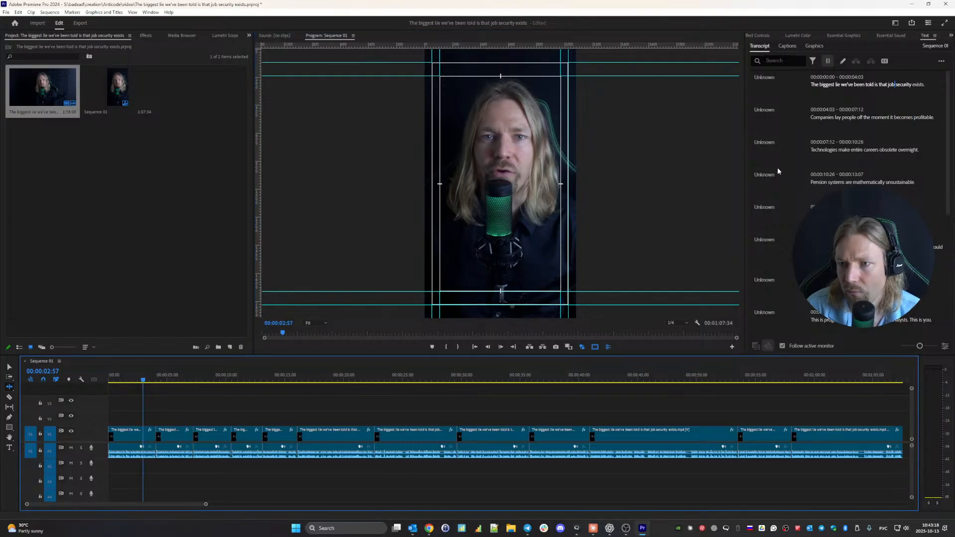
pyautogui.press('space')
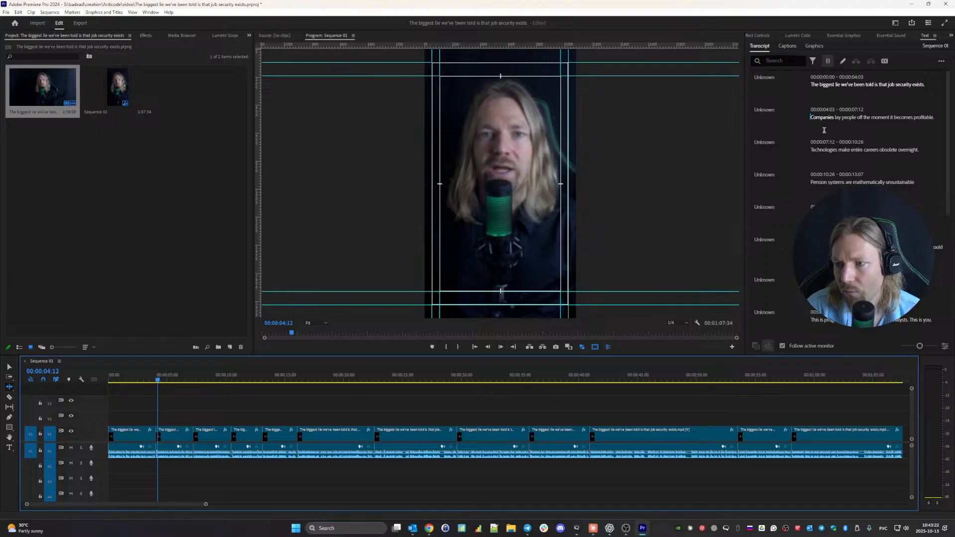
pyautogui.hotkey('alt', 'Tab')
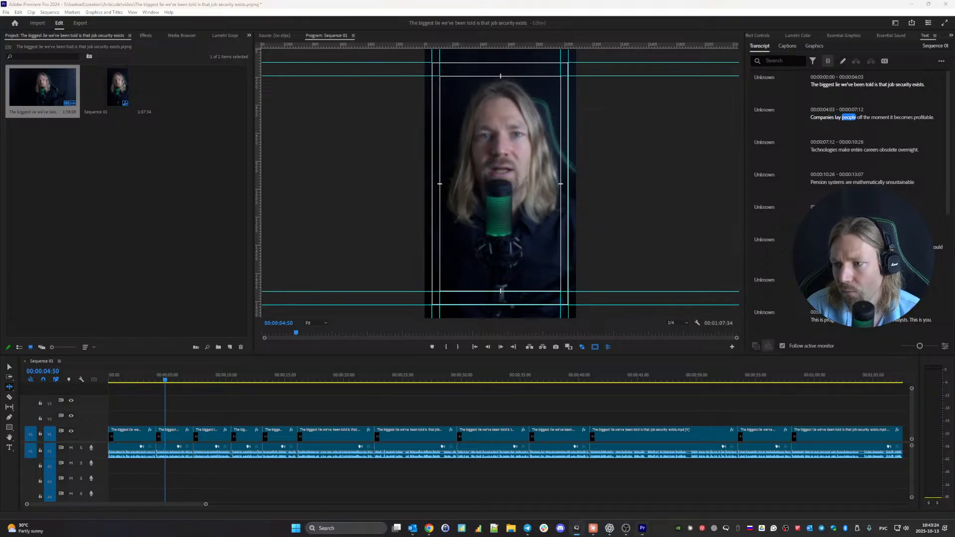
pyautogui.click(775, 126)
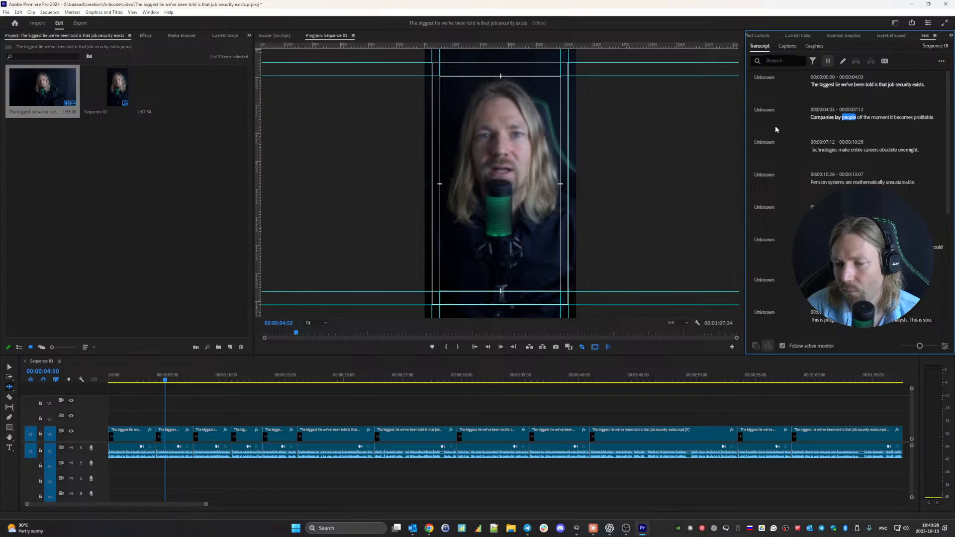
pyautogui.press('space')
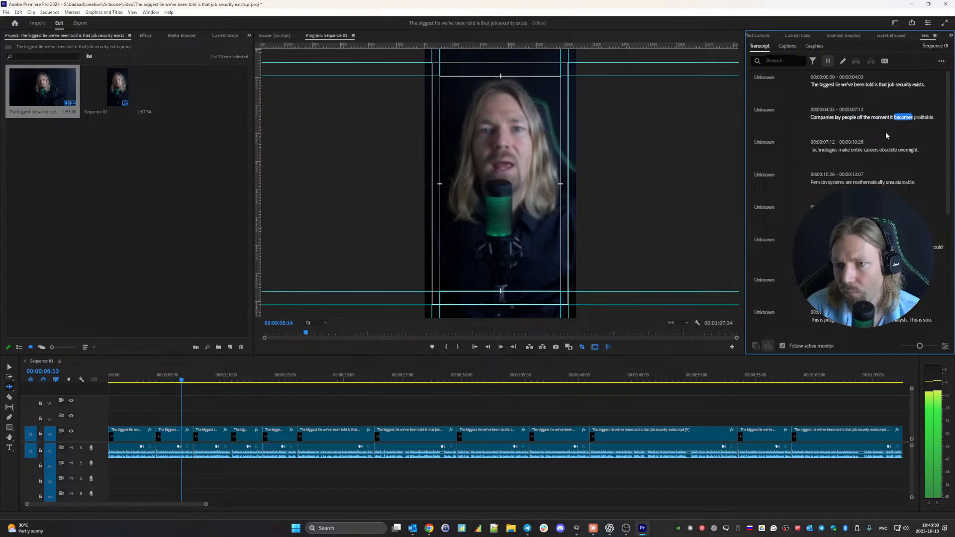
pyautogui.press('space')
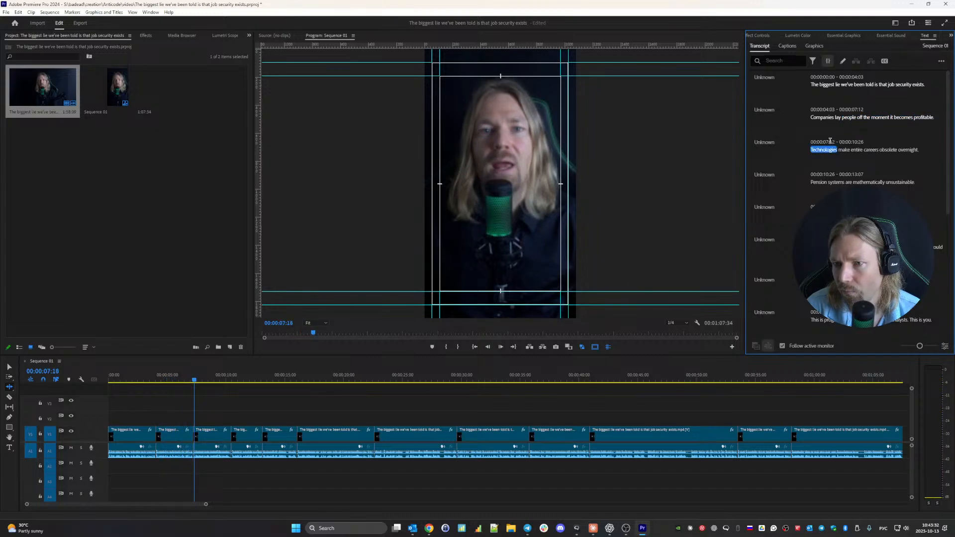
pyautogui.press('space')
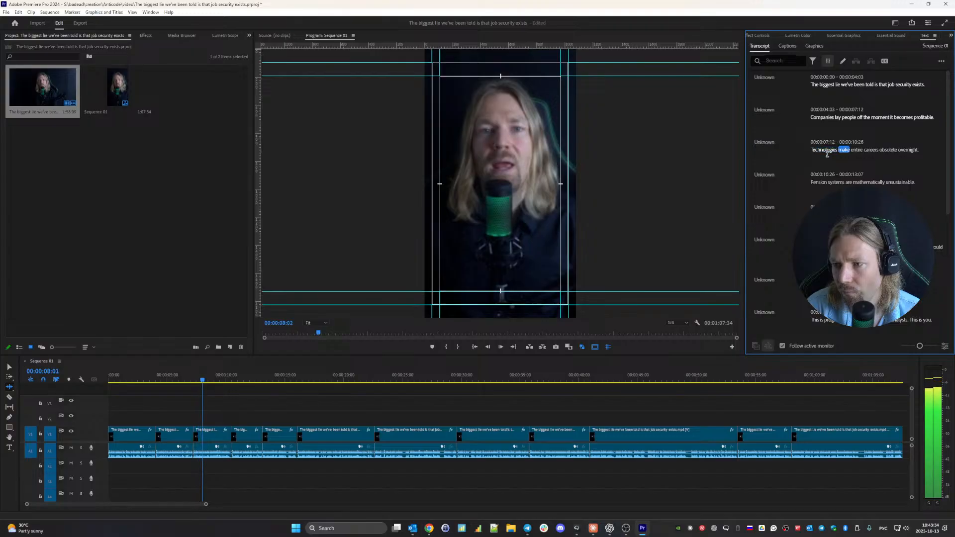
pyautogui.press('space')
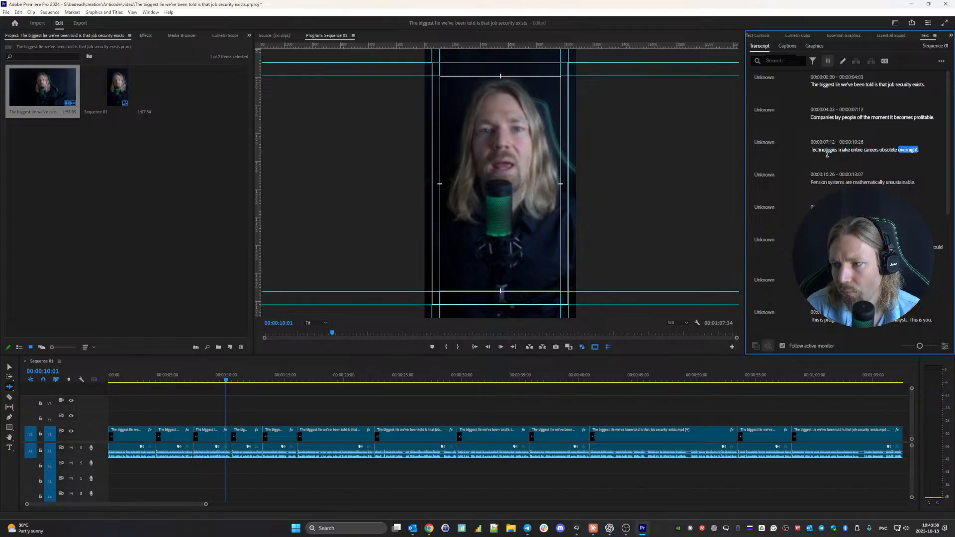
pyautogui.press('space')
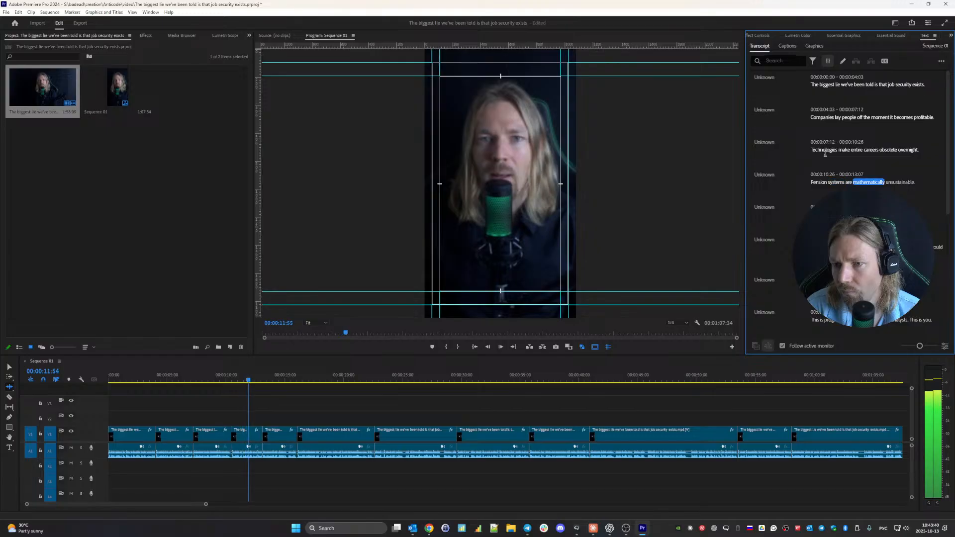
pyautogui.press('space')
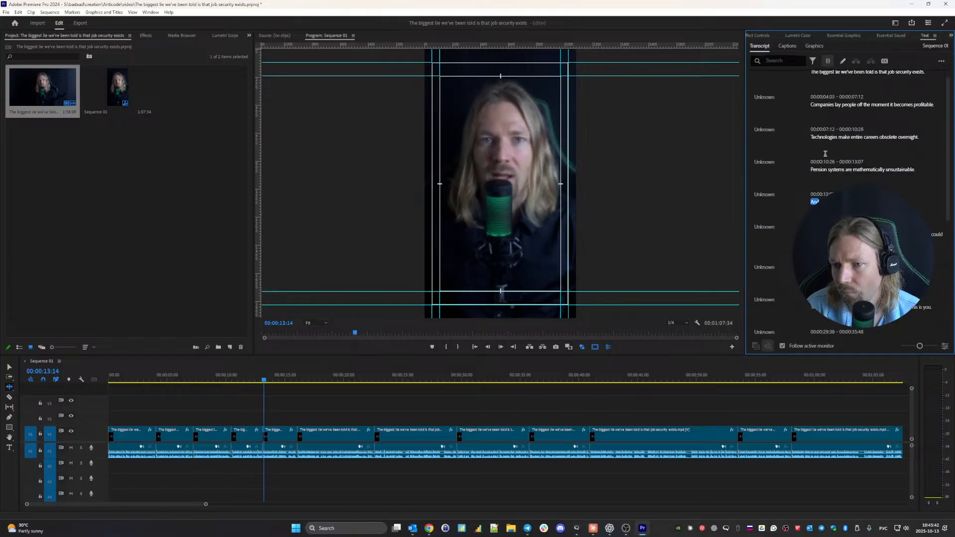
# - Play "And now AI is accelerating" and the Goldman Sachs sentence, comparing each with the transcript
pyautogui.press('space')
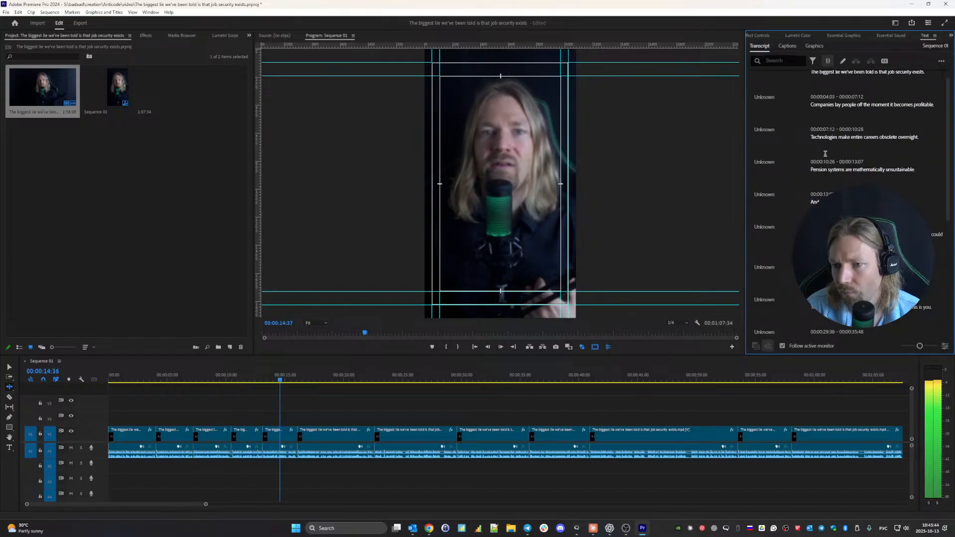
pyautogui.press('space')
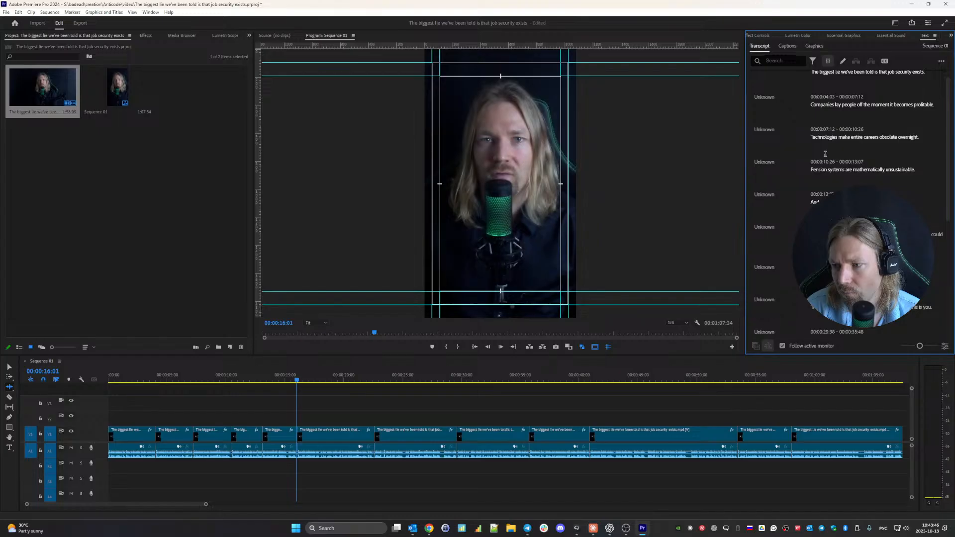
pyautogui.press('space')
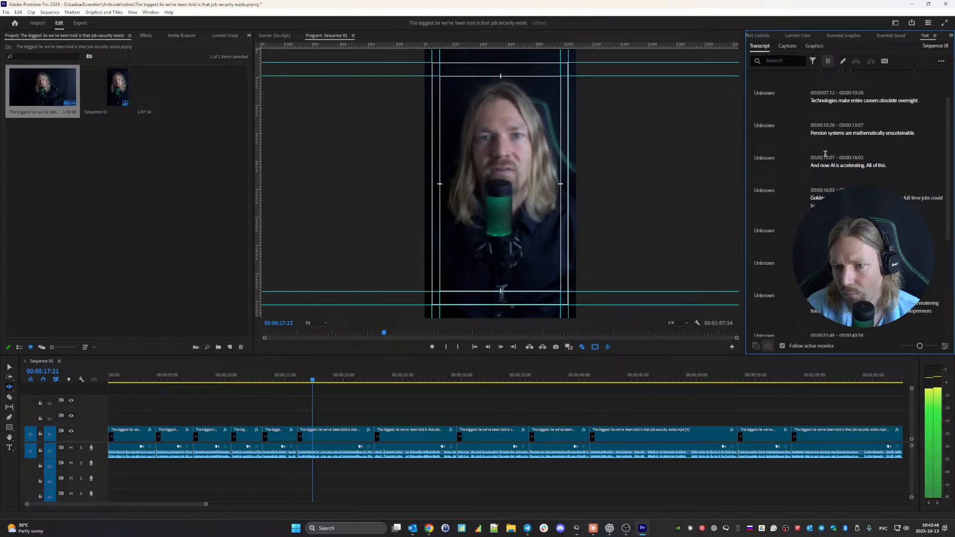
pyautogui.press('space')
pyautogui.press('space')
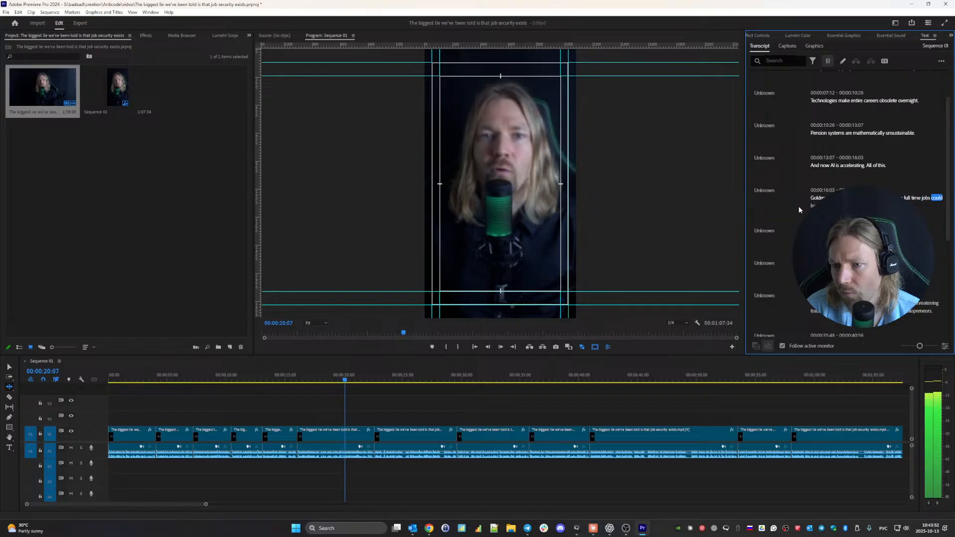
pyautogui.press('space')
pyautogui.press('space')
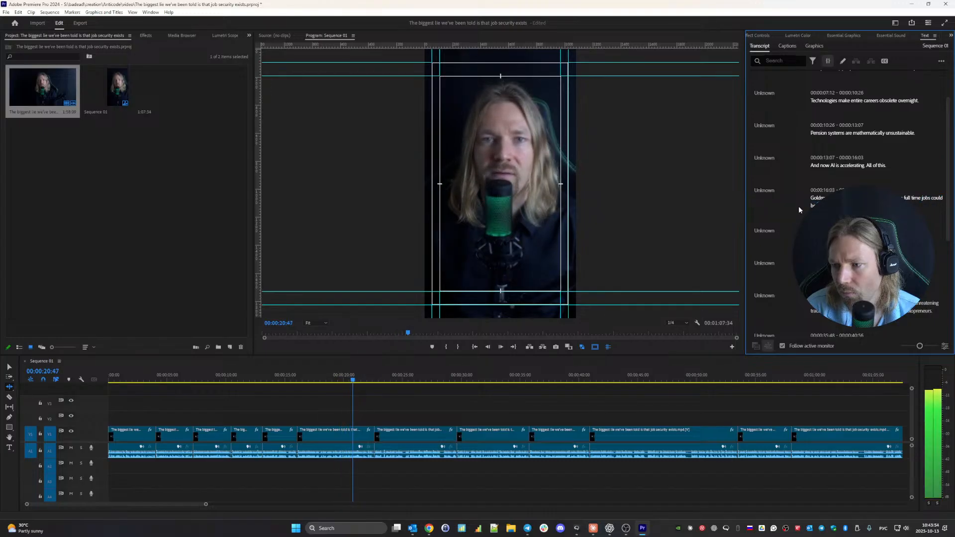
pyautogui.press('space')
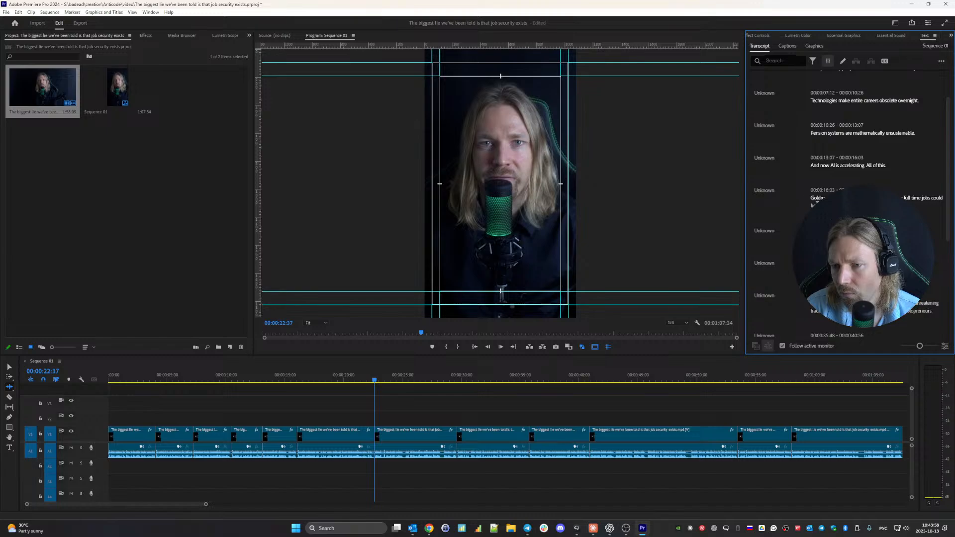
# - Replay the end of the Goldman Sachs sentence and correct its transcript text to read "automated by AI in the coming decade"
pyautogui.press('space')
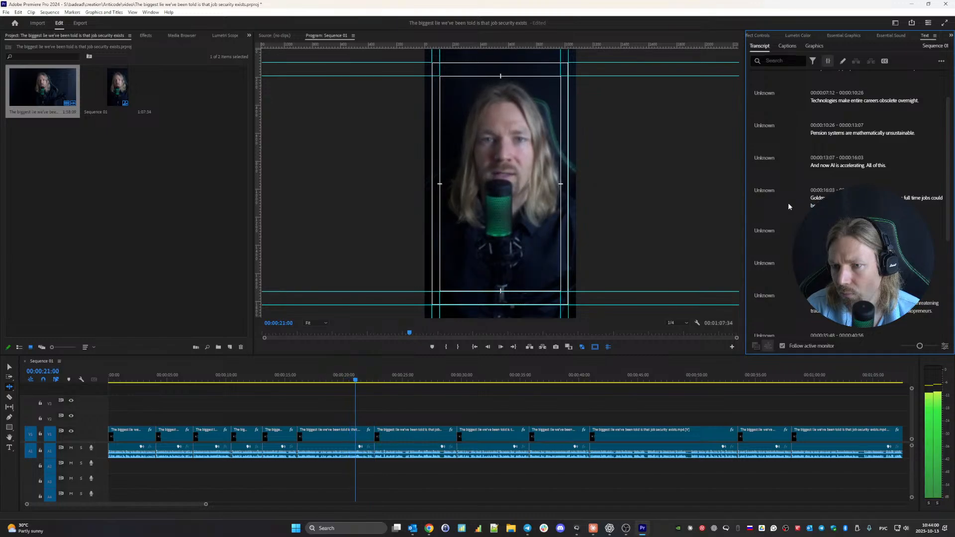
pyautogui.press('space')
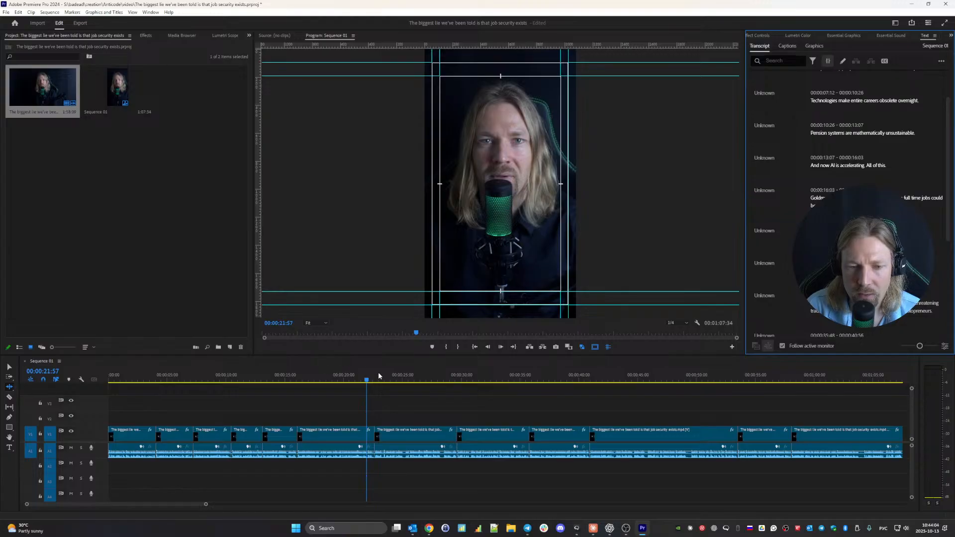
pyautogui.click(753, 195)
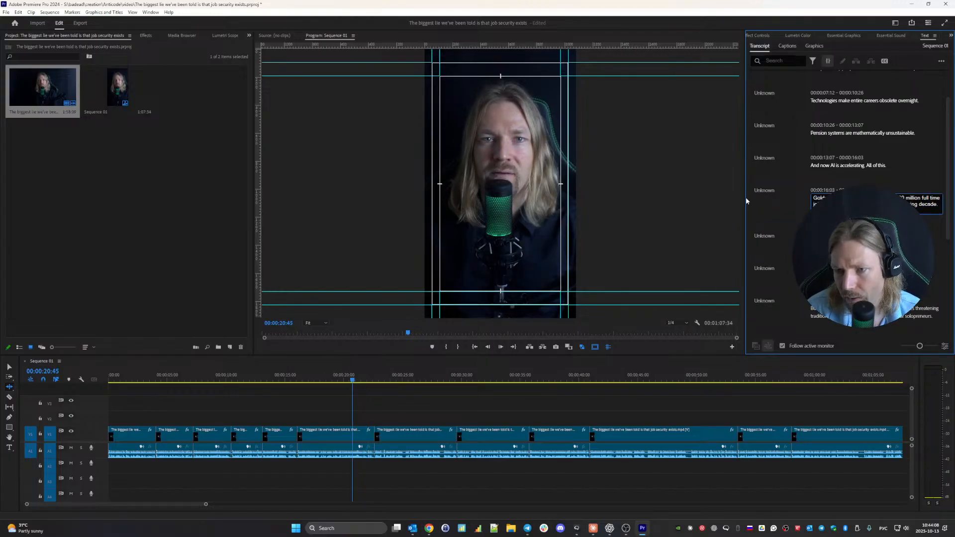
pyautogui.click(779, 207)
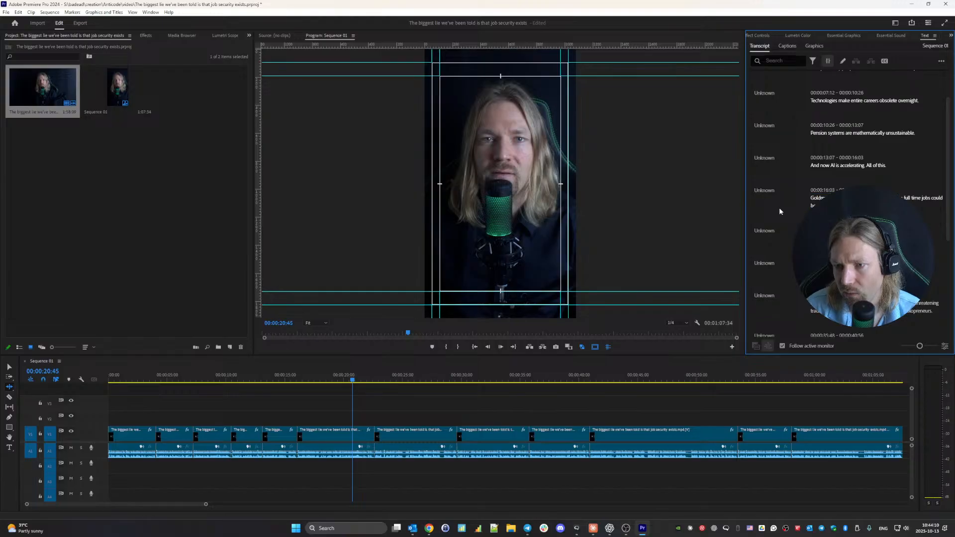
# - Play from the end of the Goldman Sachs sentence through "This is programmers, writers, designers, analysts", comparing the speech with the transcript
pyautogui.press('space')
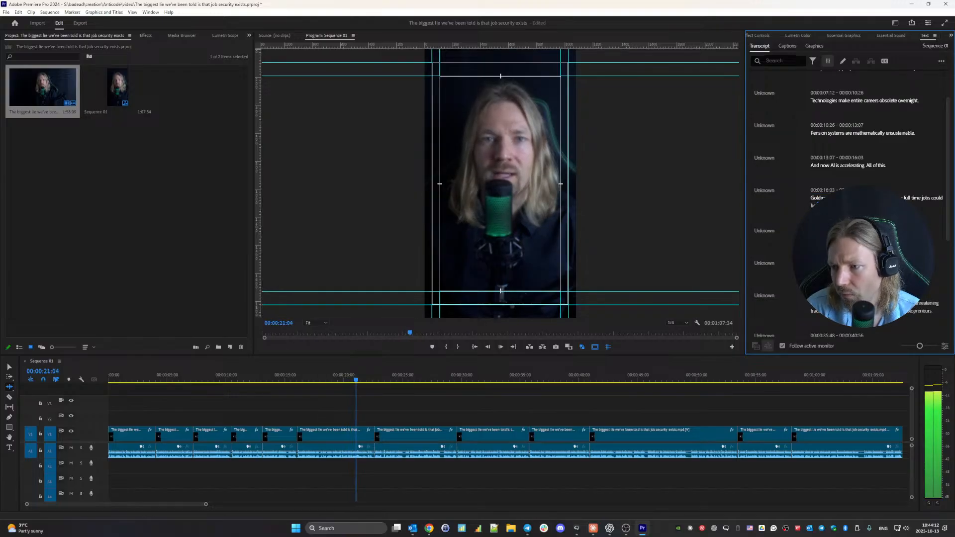
pyautogui.press('space')
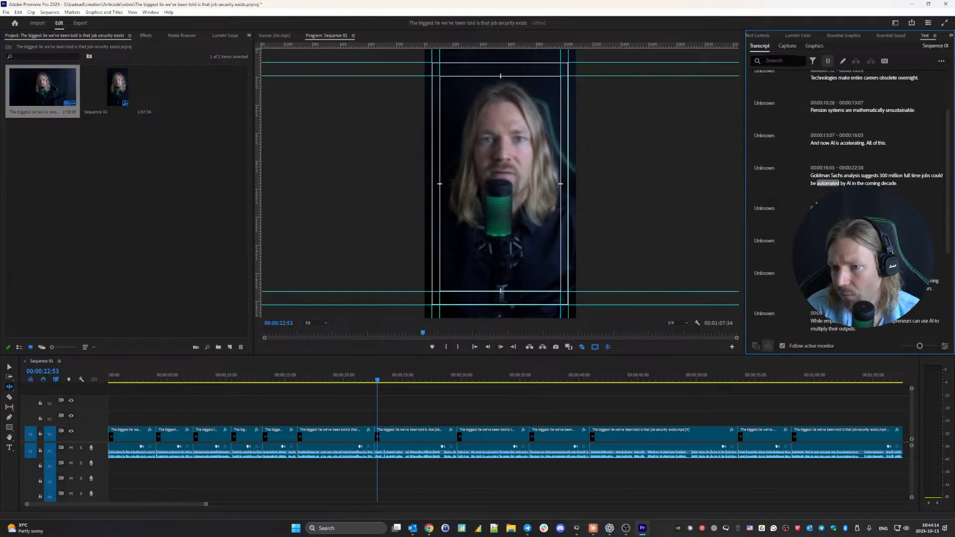
pyautogui.press('space')
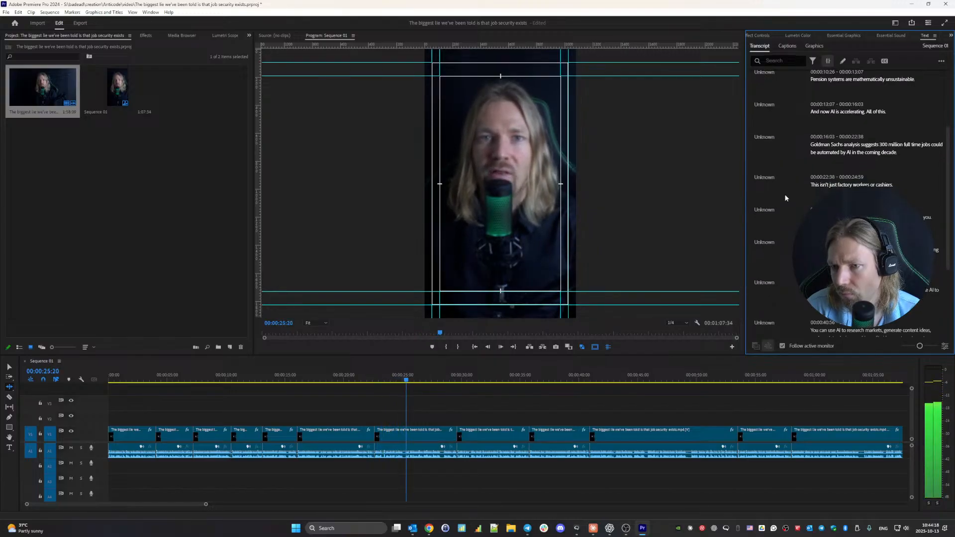
pyautogui.press('space')
pyautogui.press('space')
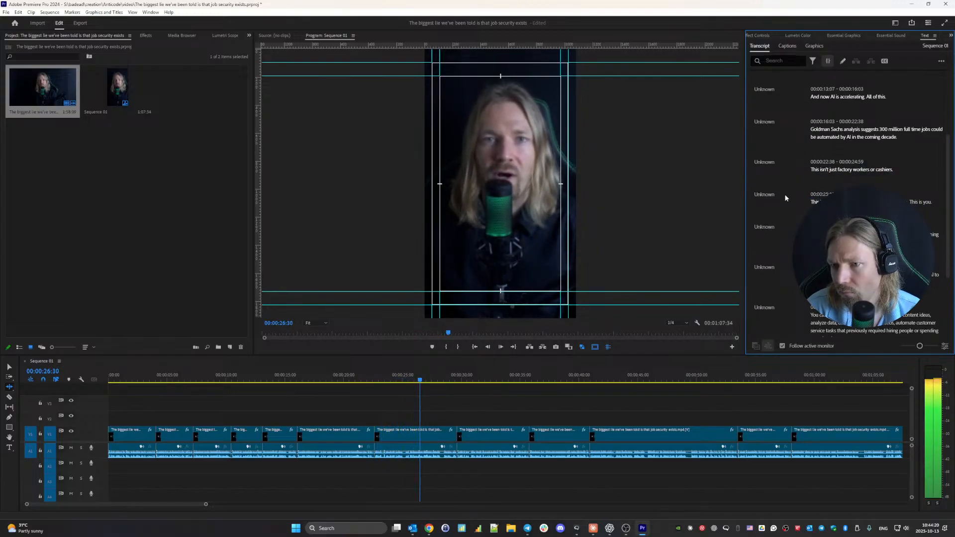
pyautogui.press('space')
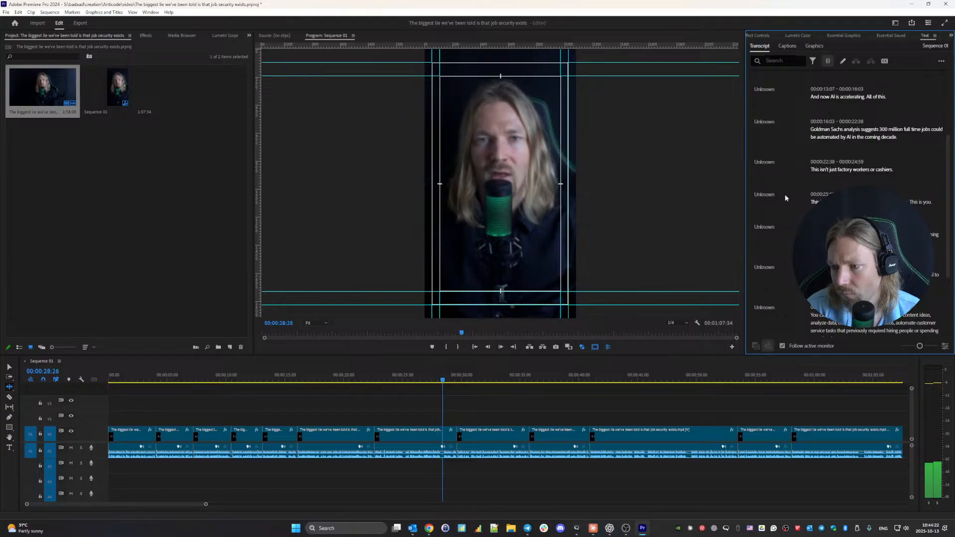
# - Play "But there is the good news" through the "While employees fear replacement" sentence, comparing the spoken words with the transcript
pyautogui.press('space')
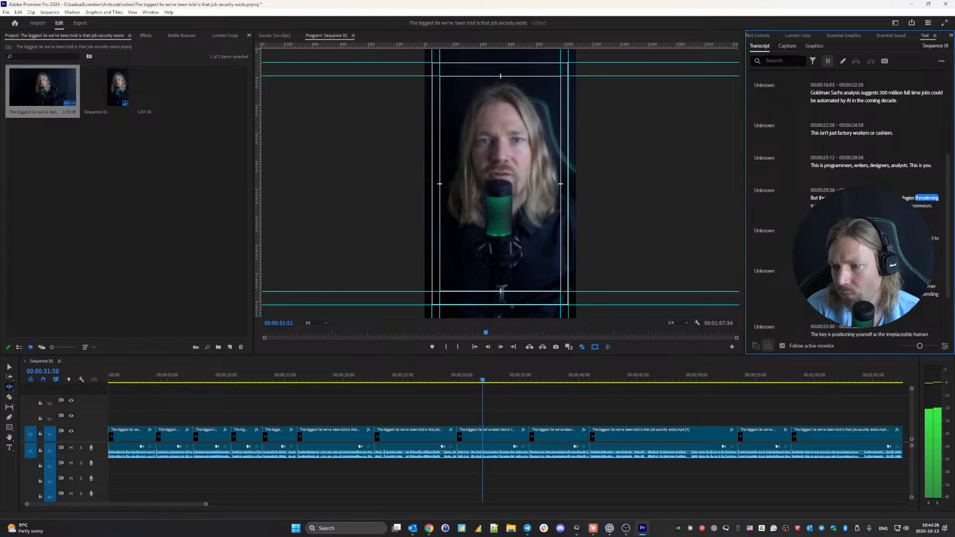
pyautogui.press('space')
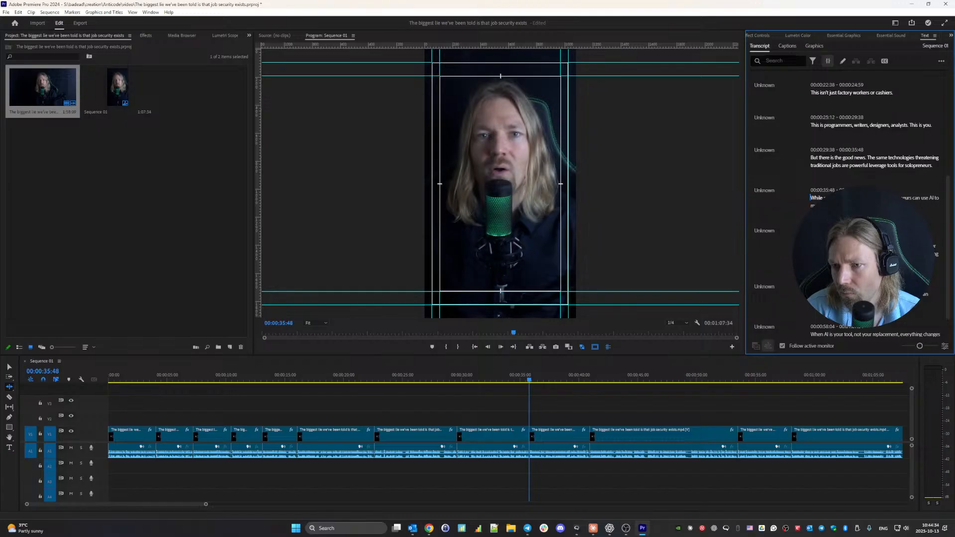
pyautogui.press('space')
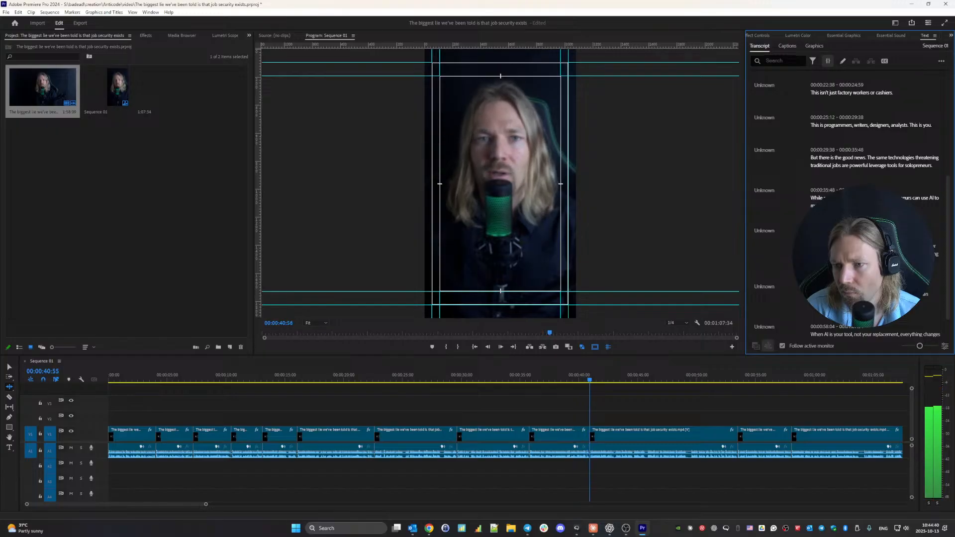
pyautogui.press('space')
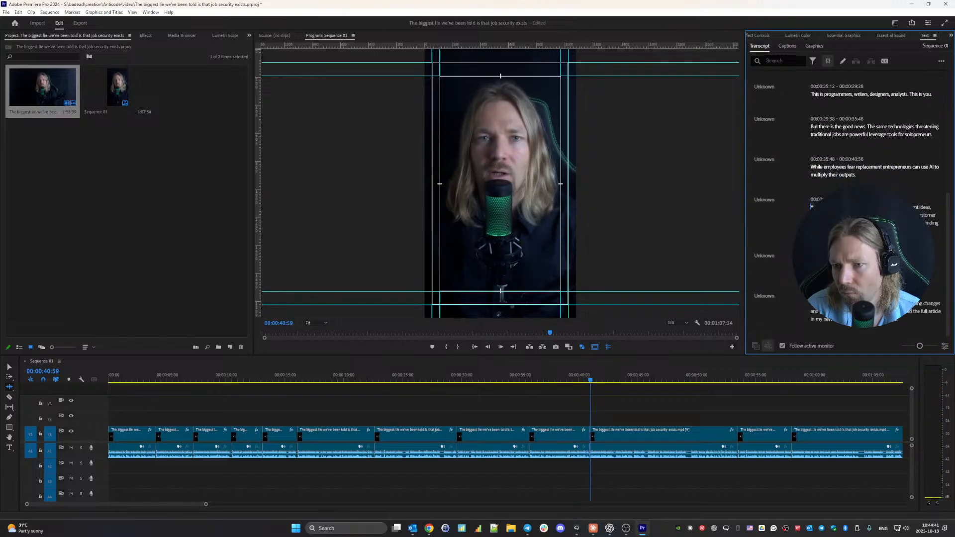
# - Correct the end of the "While employees fear replacement" transcript sentence to read "multiply their output"
pyautogui.doubleClick(833, 175)
pyautogui.press('BackSpace')
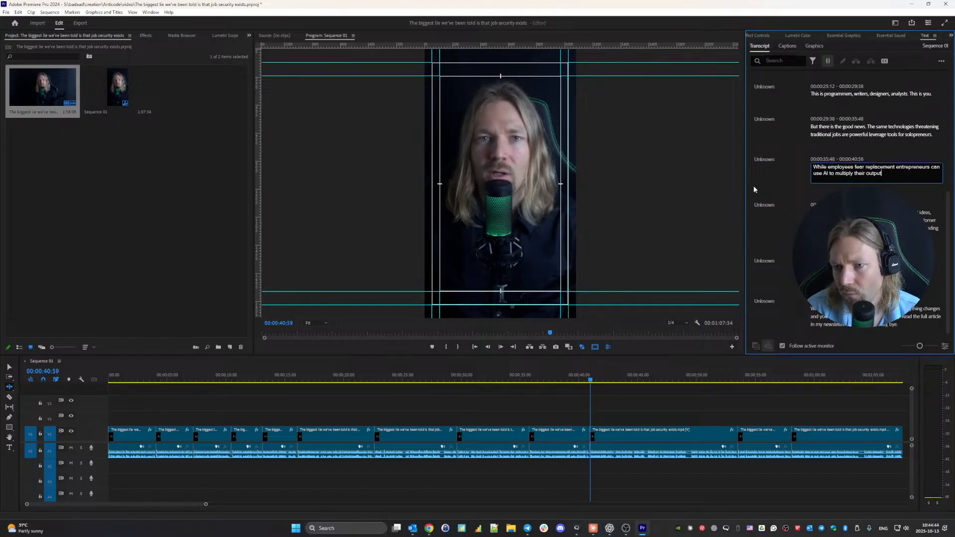
pyautogui.click(753, 185)
# - Play the rest of the sequence to its end against the transcript and return the playhead to the start
pyautogui.press('space')
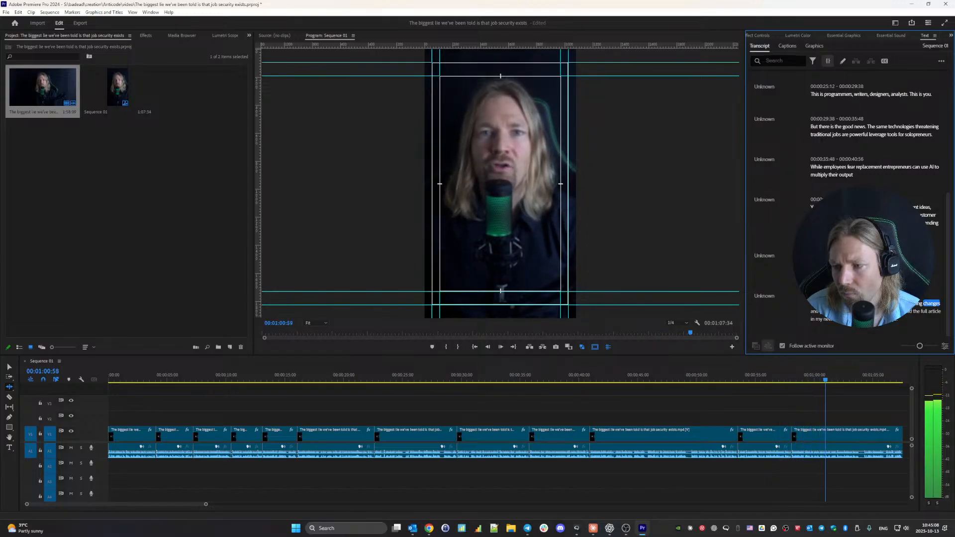
pyautogui.press('space')
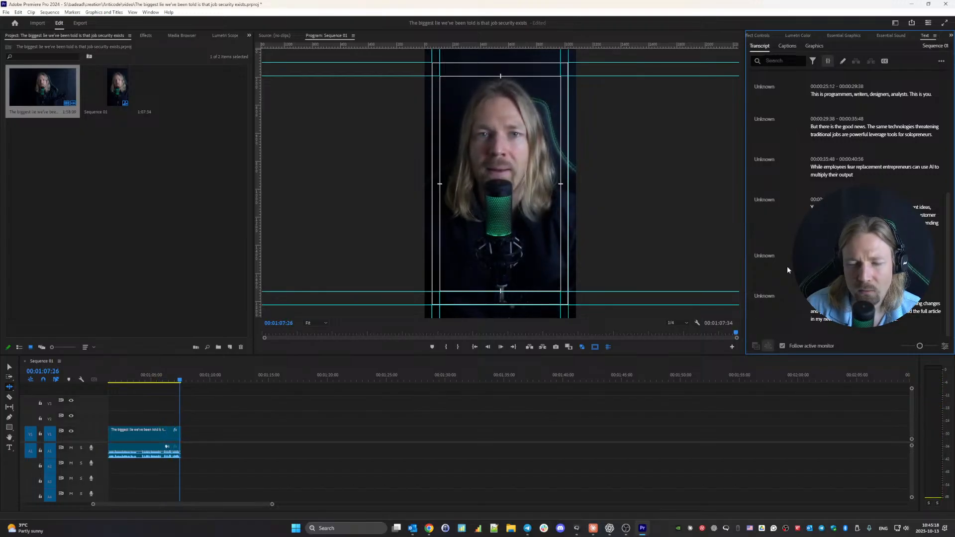
pyautogui.press('Up')
pyautogui.click(383, 380)
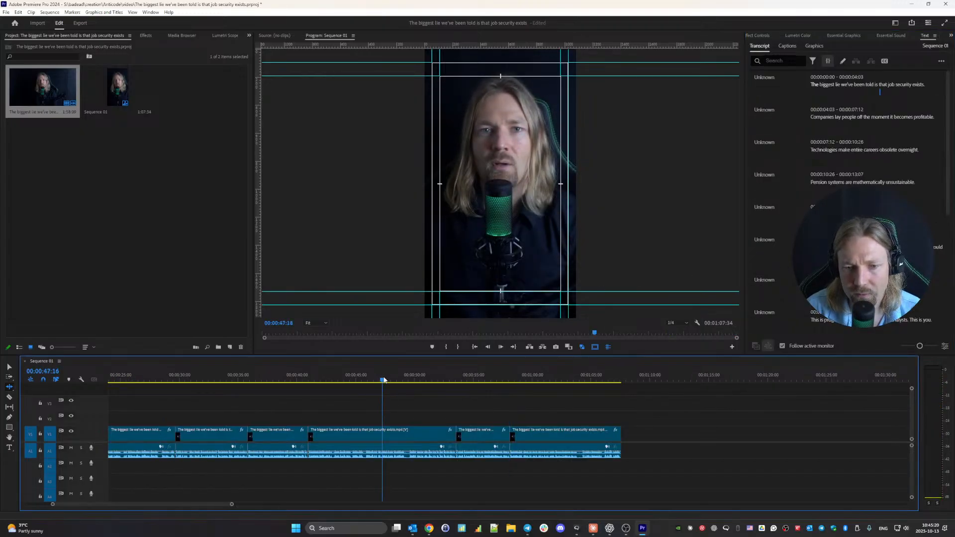
pyautogui.scroll(5, 383, 377)
pyautogui.click(382, 374)
pyautogui.press('Home')
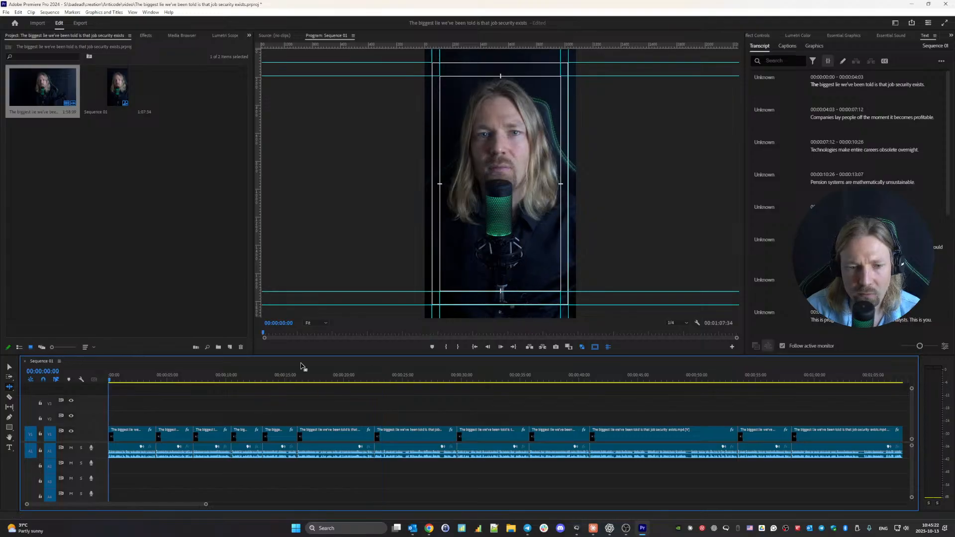
pyautogui.moveTo(205, 505); pyautogui.dragTo(208, 504)
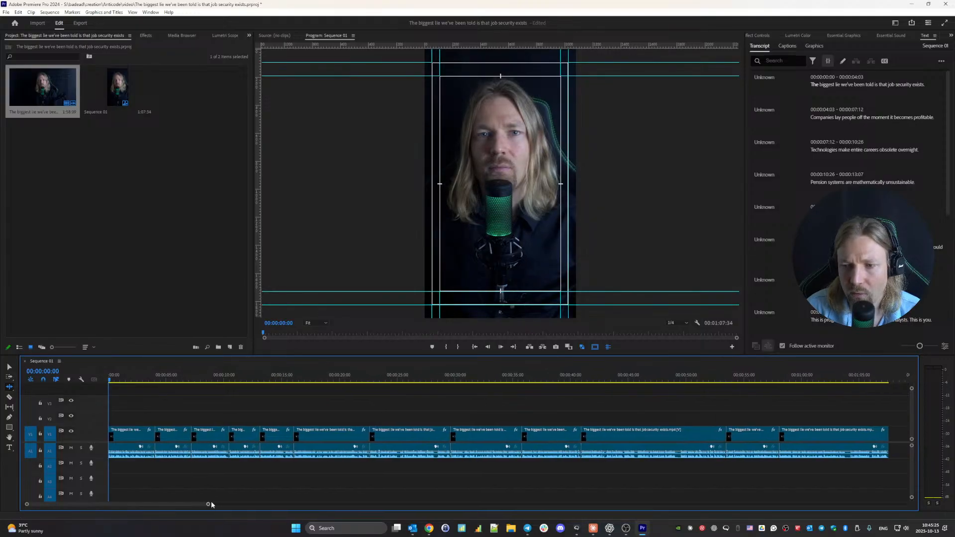
# - Create subtitle captions from the transcript with a maximum length of 10 characters and a minimum duration of 1.2 seconds
pyautogui.click(787, 45)
pyautogui.click(826, 201)
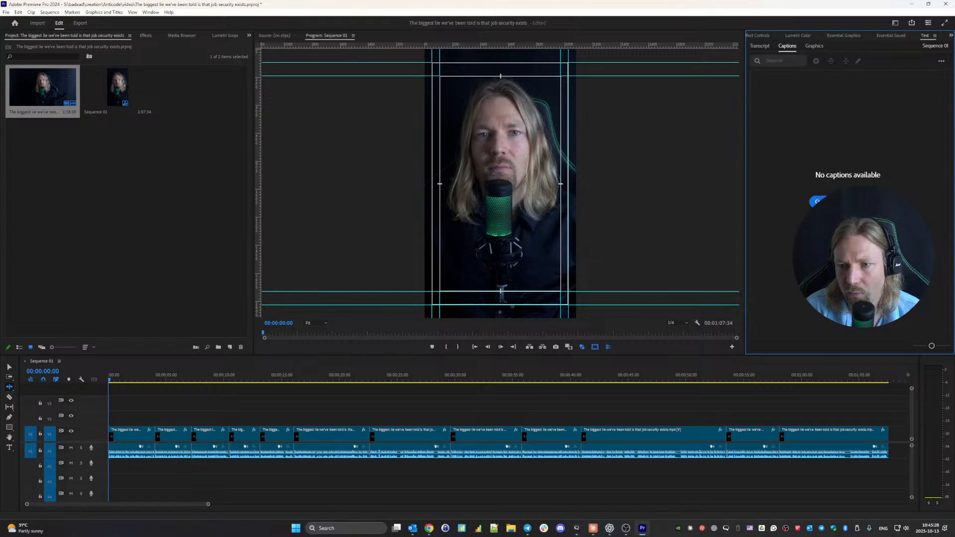
pyautogui.click(403, 267)
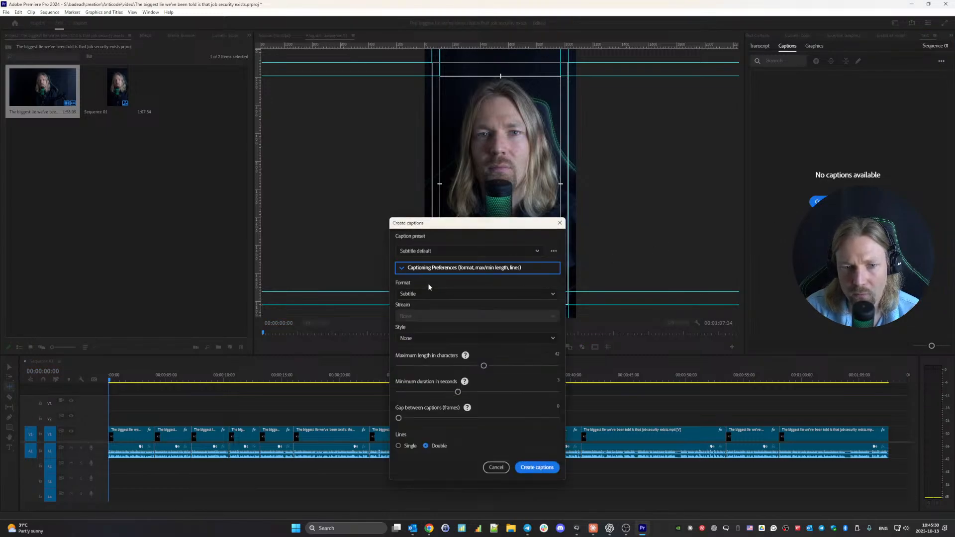
pyautogui.moveTo(485, 366); pyautogui.dragTo(407, 367)
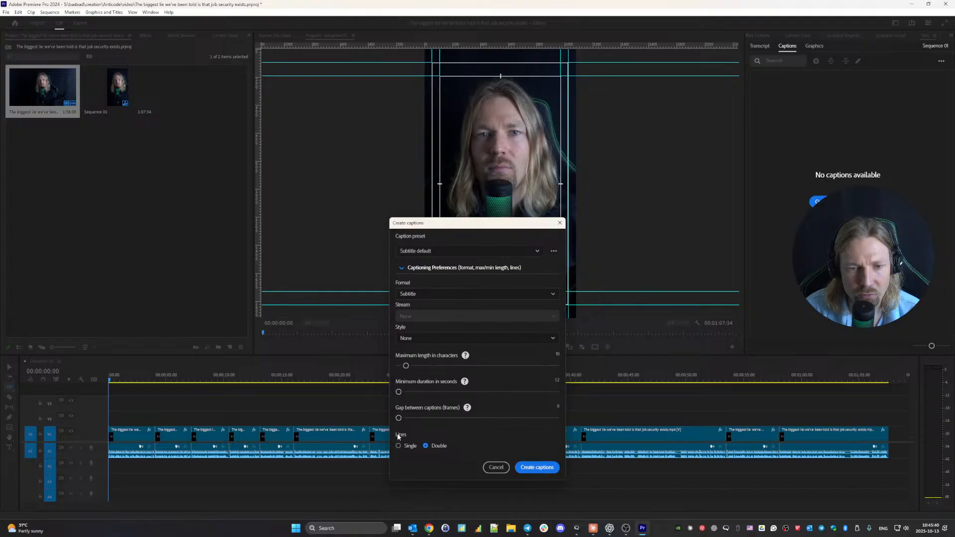
pyautogui.click(537, 467)
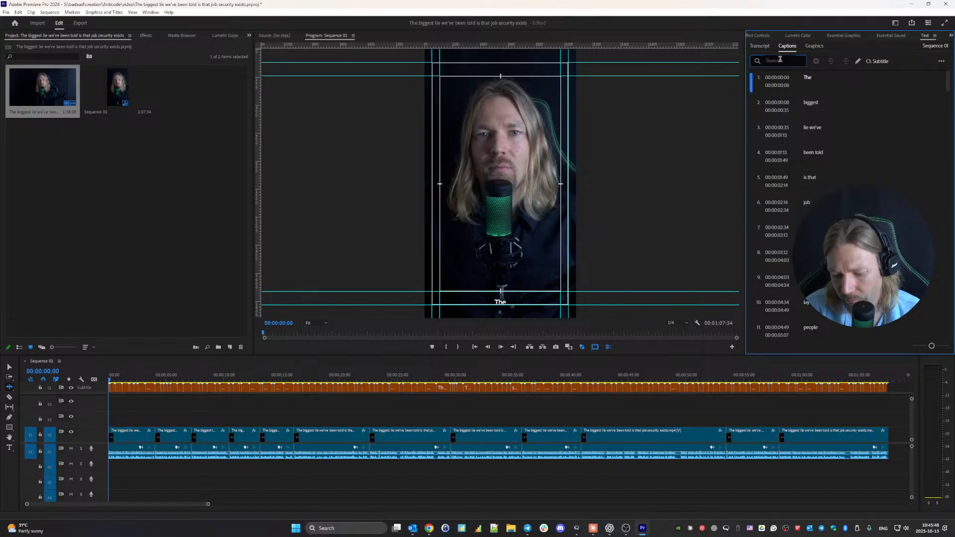
# - Remove all commas and periods from the captions by replacing them with nothing, and clear the caption search
pyautogui.write(',')
pyautogui.click(766, 76)
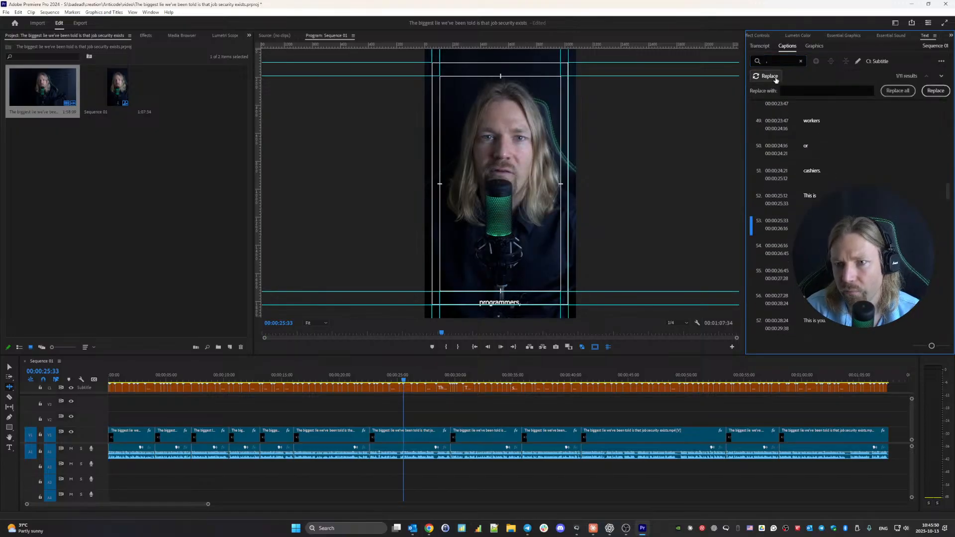
pyautogui.click(897, 91)
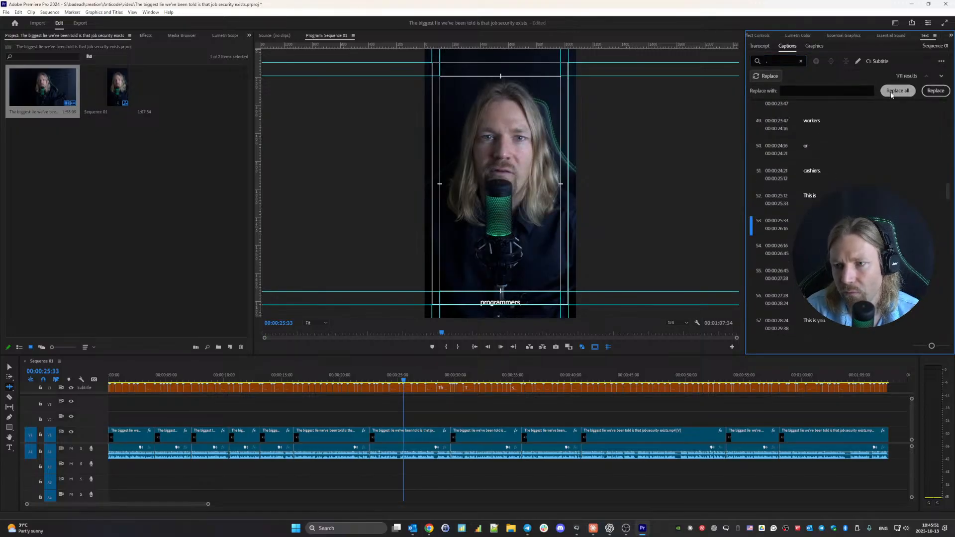
pyautogui.write('.')
pyautogui.click(766, 76)
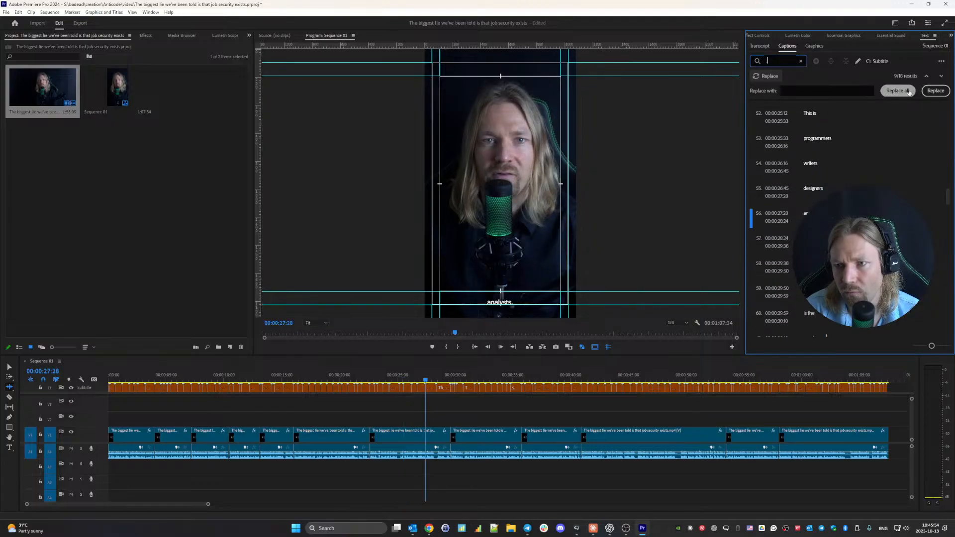
pyautogui.click(908, 92)
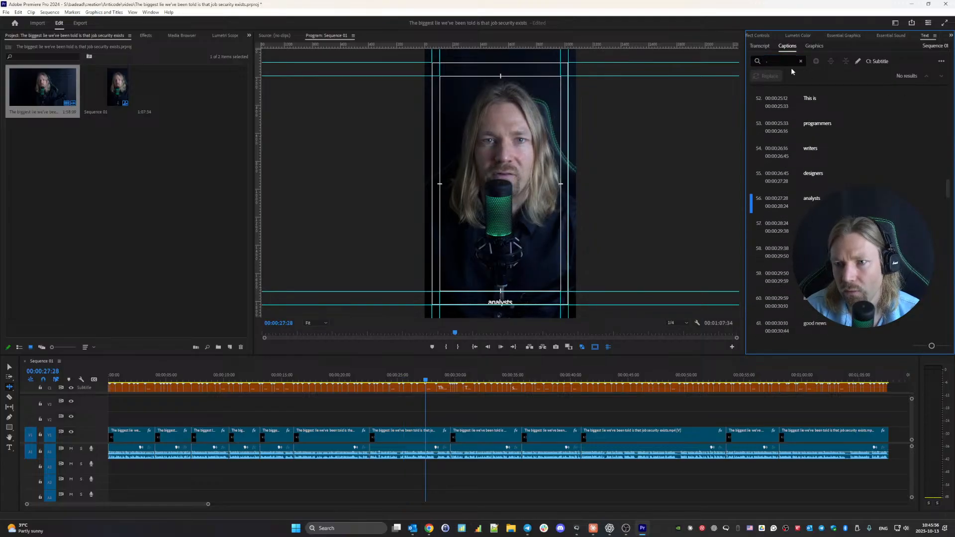
pyautogui.press('BackSpace')
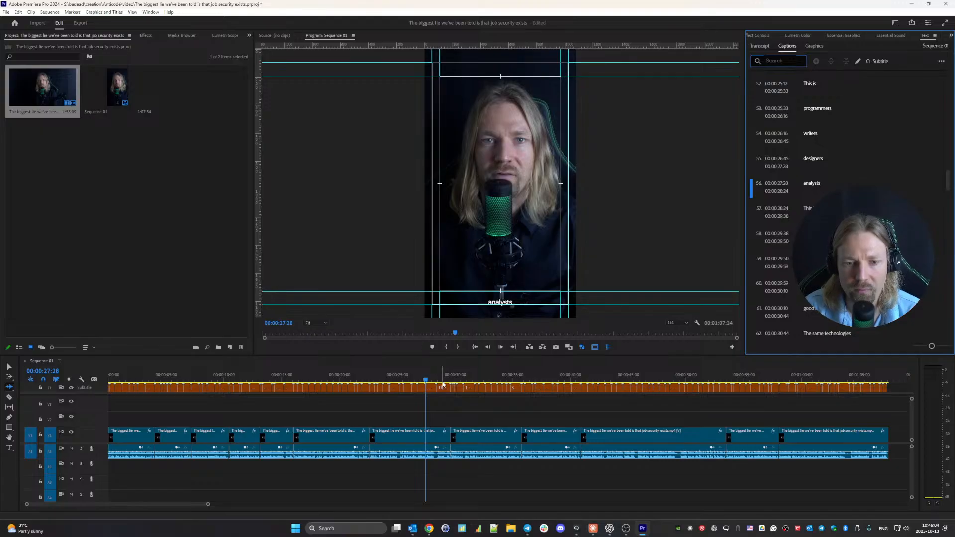
# - Select the caption "The same technologies" on the subtitle track and set Anticode Shorts Captions With Stroke as the track style
pyautogui.write('v')
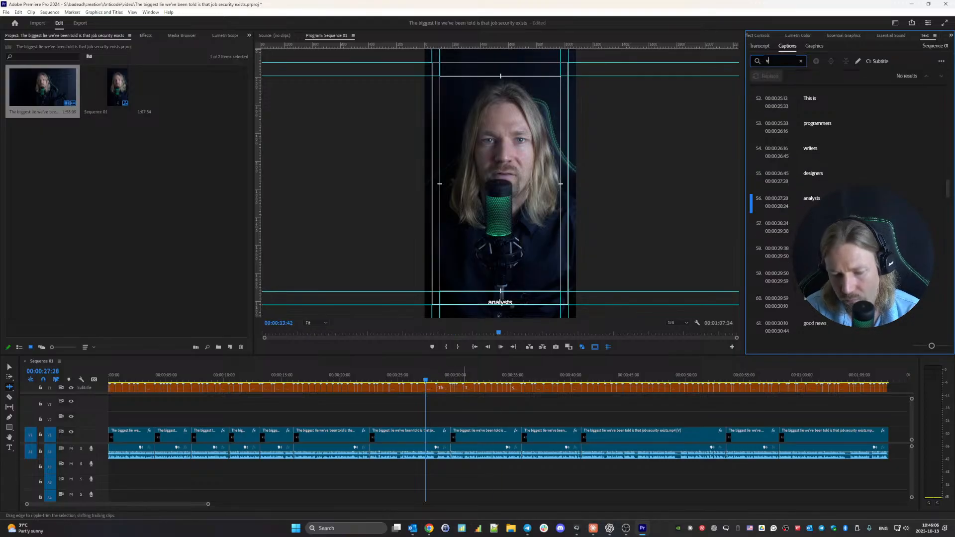
pyautogui.press('BackSpace')
pyautogui.click(444, 362)
pyautogui.press('v')
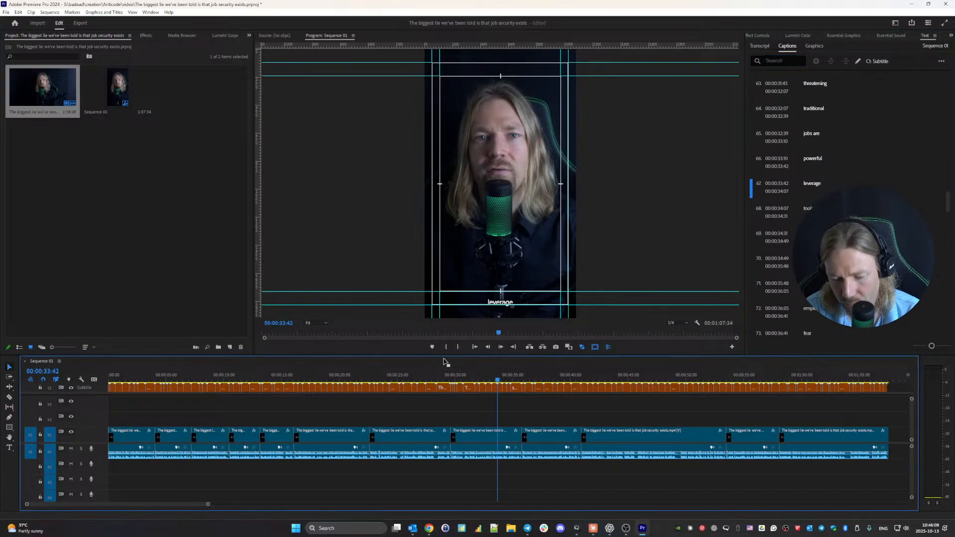
pyautogui.click(469, 388)
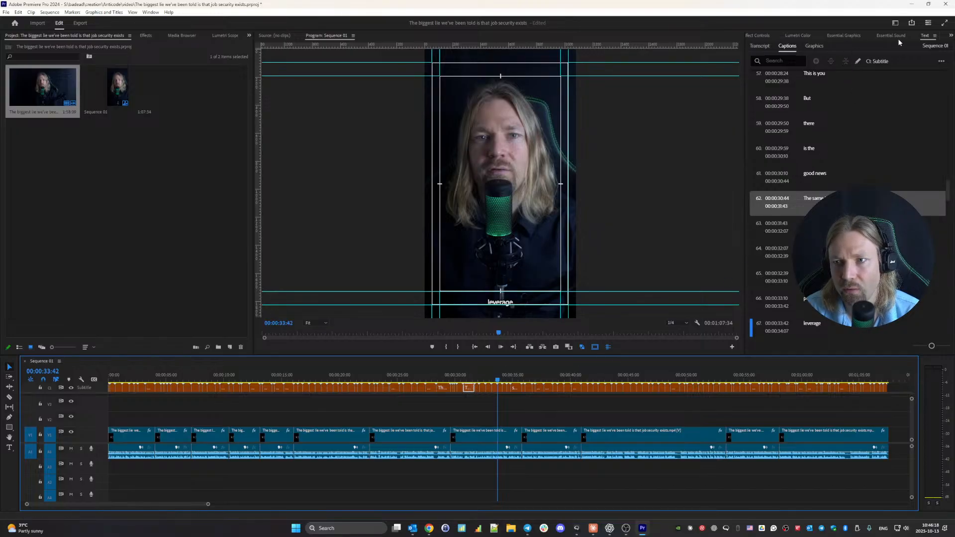
pyautogui.click(840, 36)
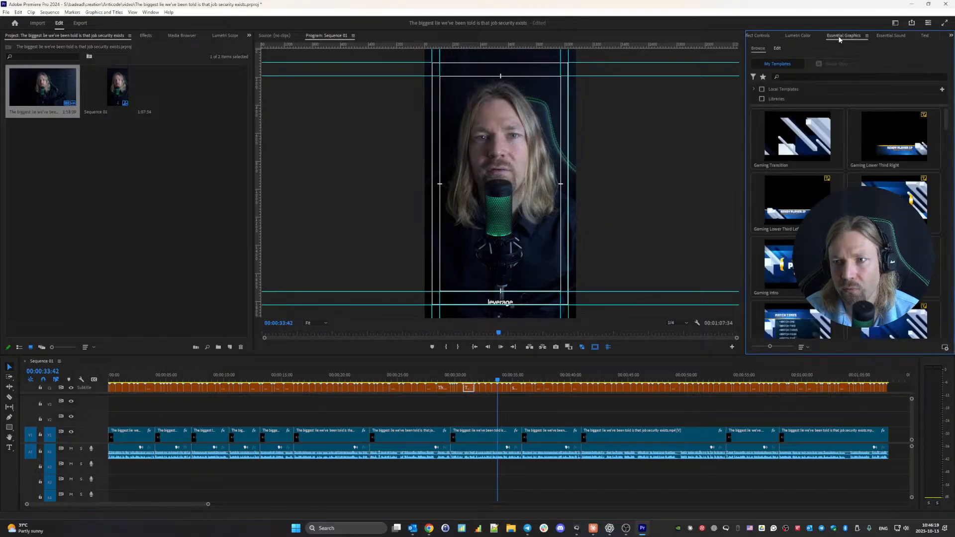
pyautogui.click(777, 49)
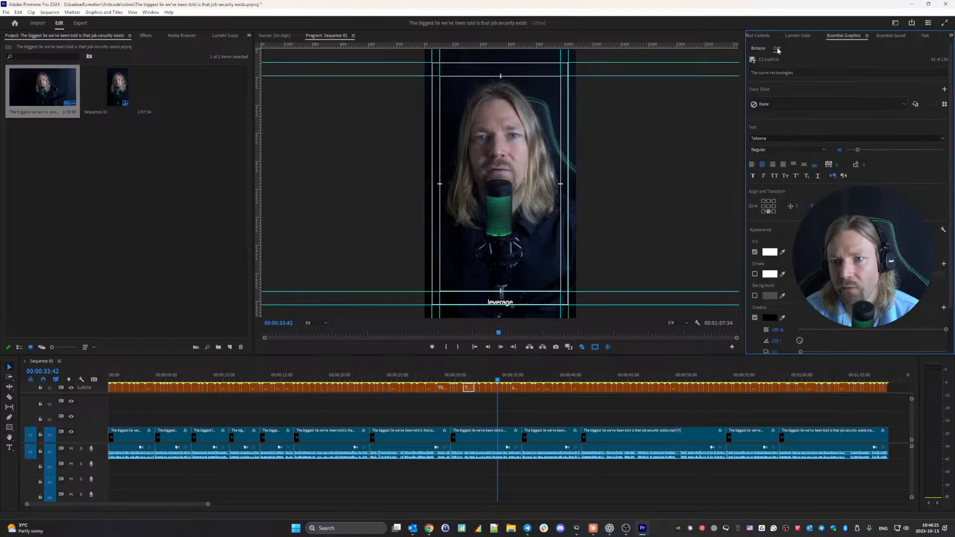
pyautogui.click(944, 105)
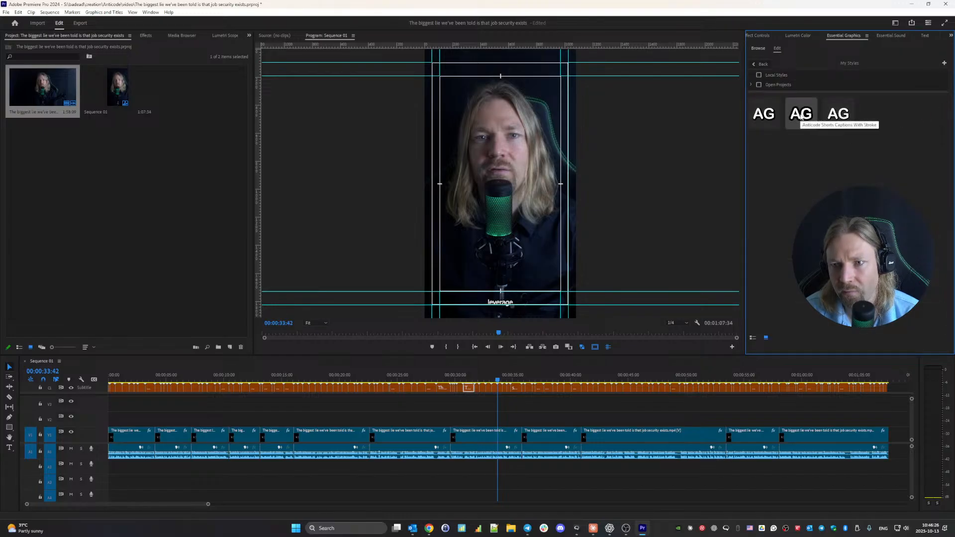
pyautogui.rightClick(801, 116)
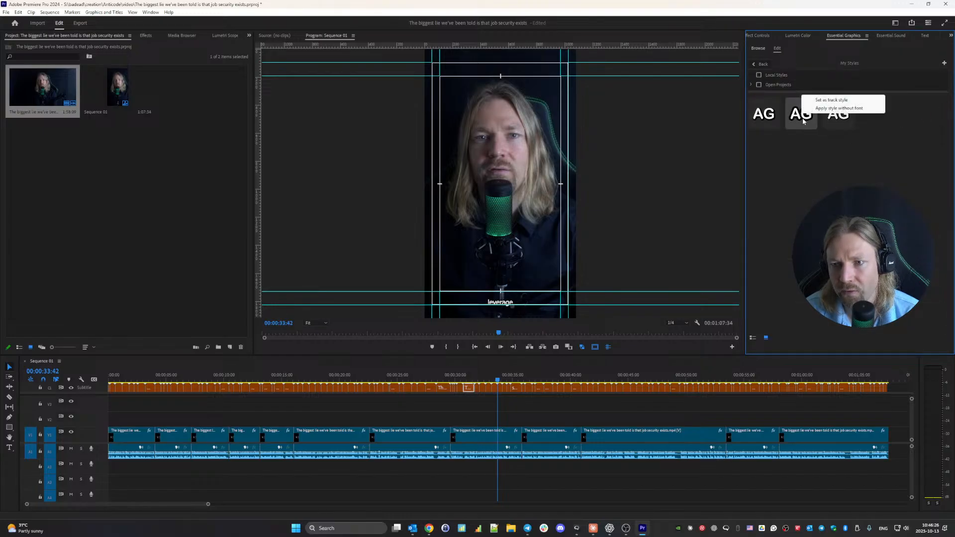
pyautogui.click(831, 101)
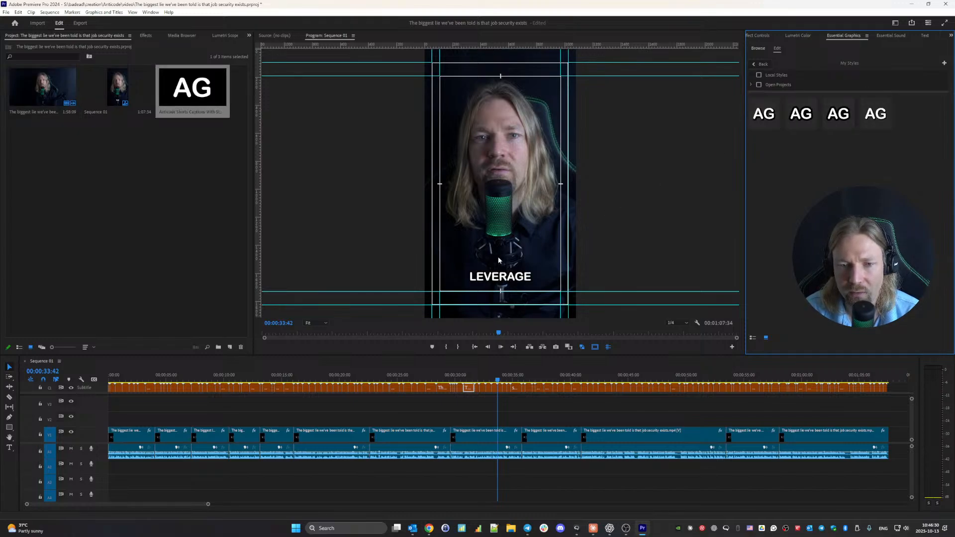
# - Play the sequence from the start through the word "overnight" to check the styled captions
pyautogui.click(335, 377)
pyautogui.press('Home')
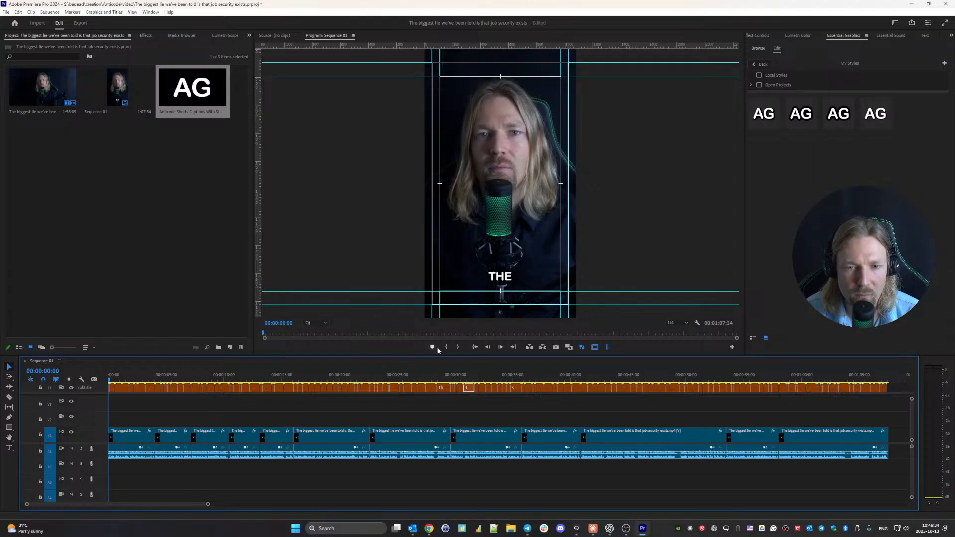
pyautogui.press('space')
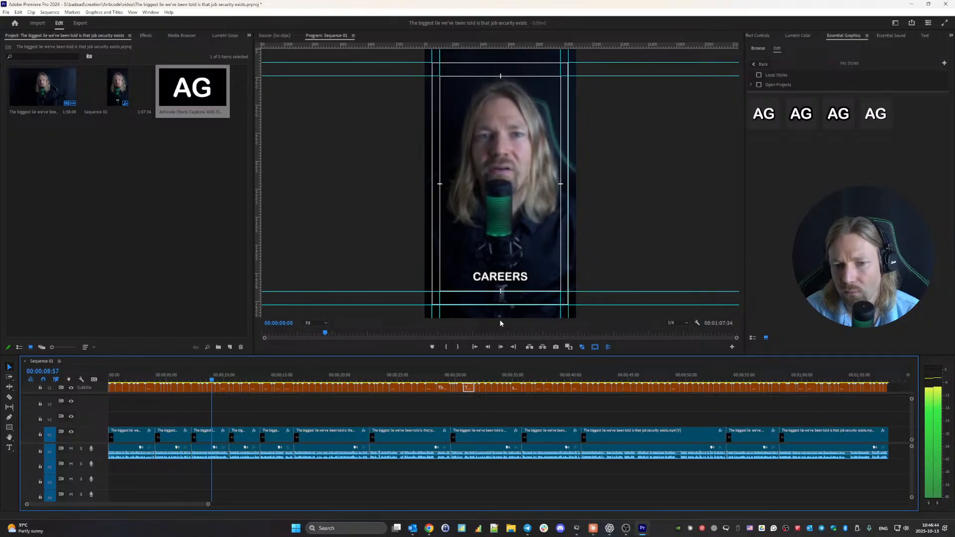
pyautogui.press('space')
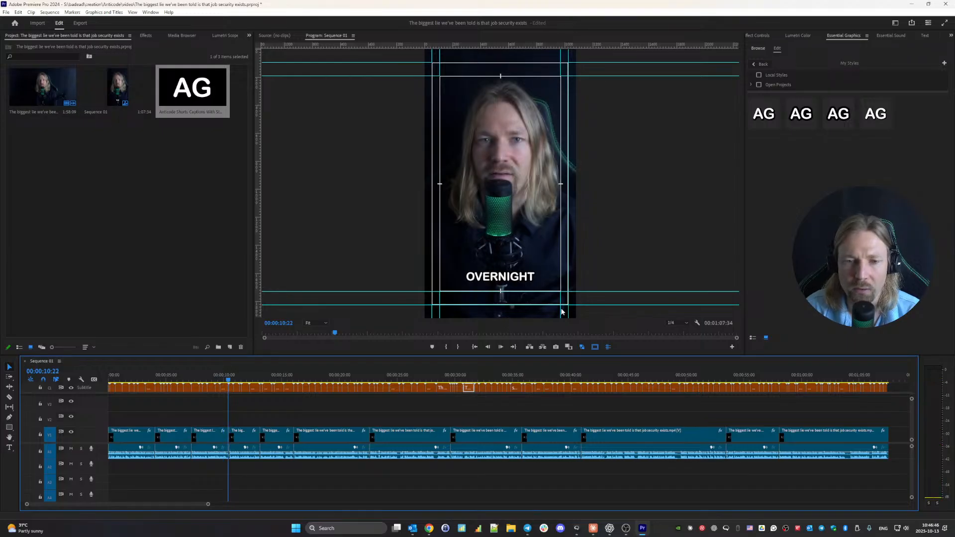
# - Create a 1080 × 1920 adjustment layer at 60 fps and extend it over the whole sequence on the track above the video clips
pyautogui.click(766, 36)
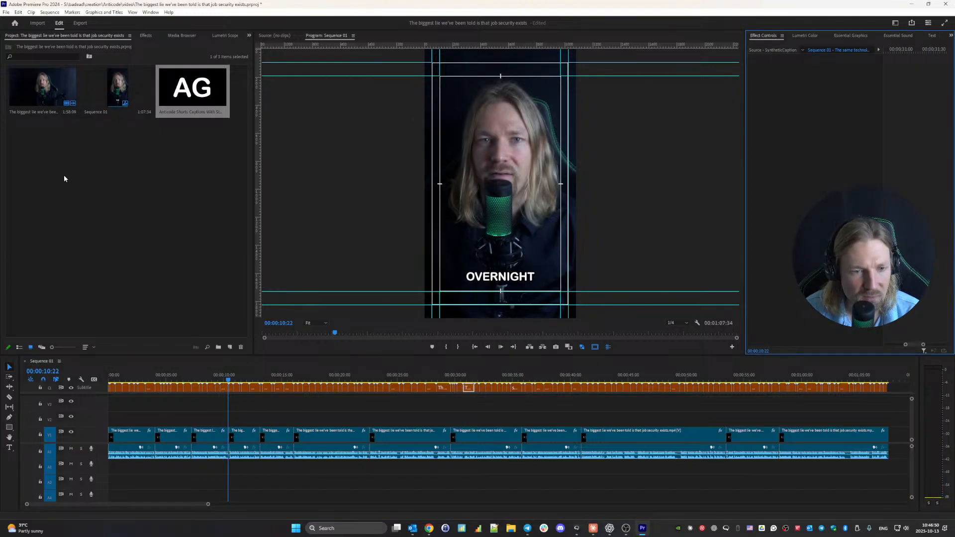
pyautogui.rightClick(97, 173)
pyautogui.moveTo(176, 210)
pyautogui.click(231, 230)
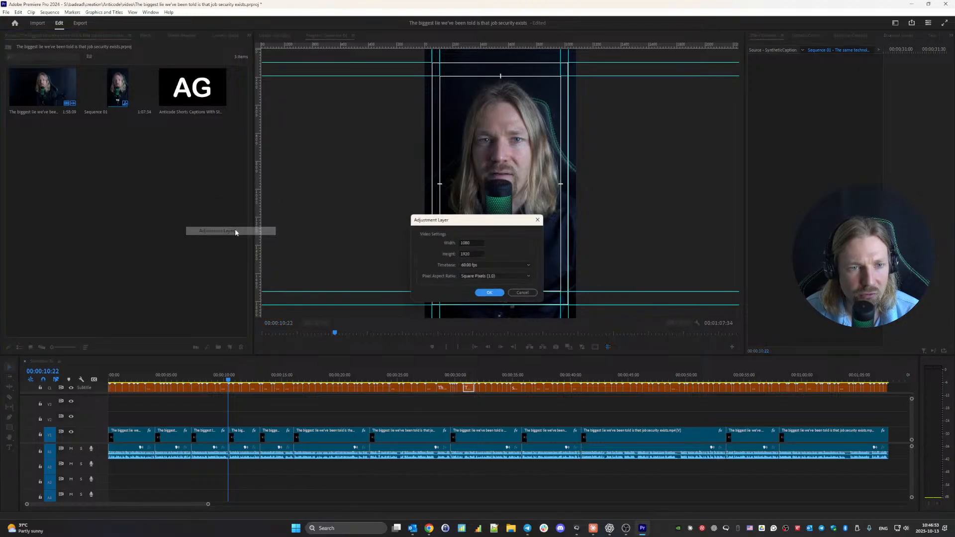
pyautogui.click(490, 293)
pyautogui.moveTo(218, 103); pyautogui.dragTo(92, 414)
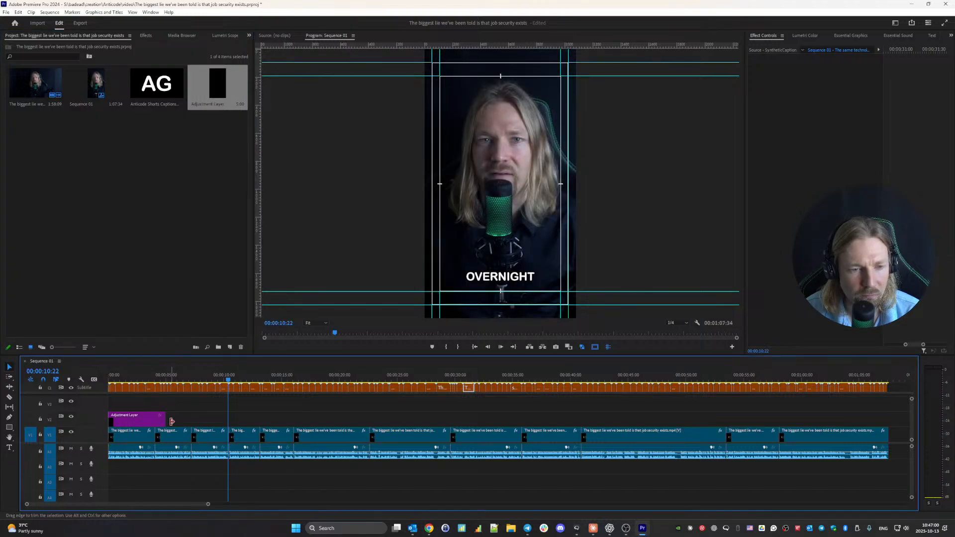
pyautogui.moveTo(162, 423); pyautogui.dragTo(886, 450)
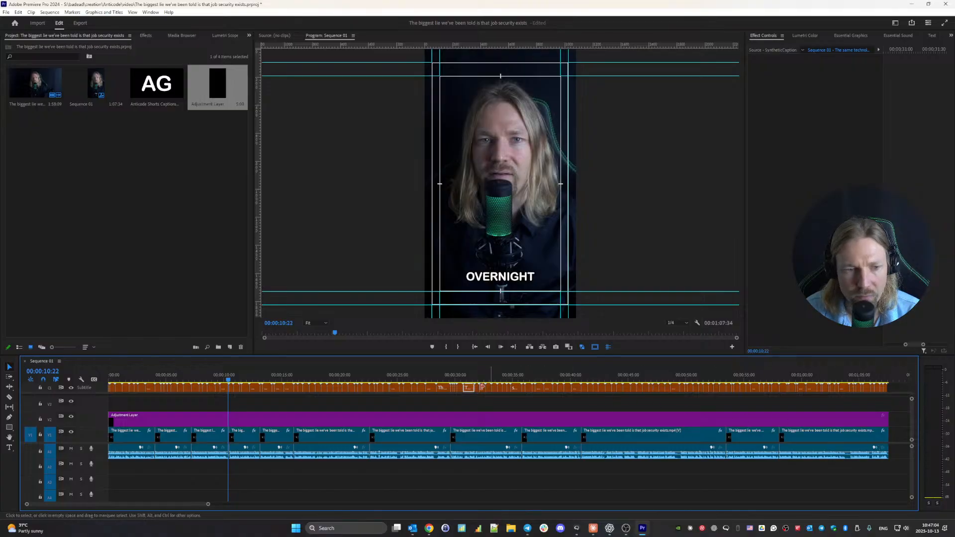
# - Select the adjustment layer in the sequence and set the program preview's zoom to Fit
pyautogui.click(160, 379)
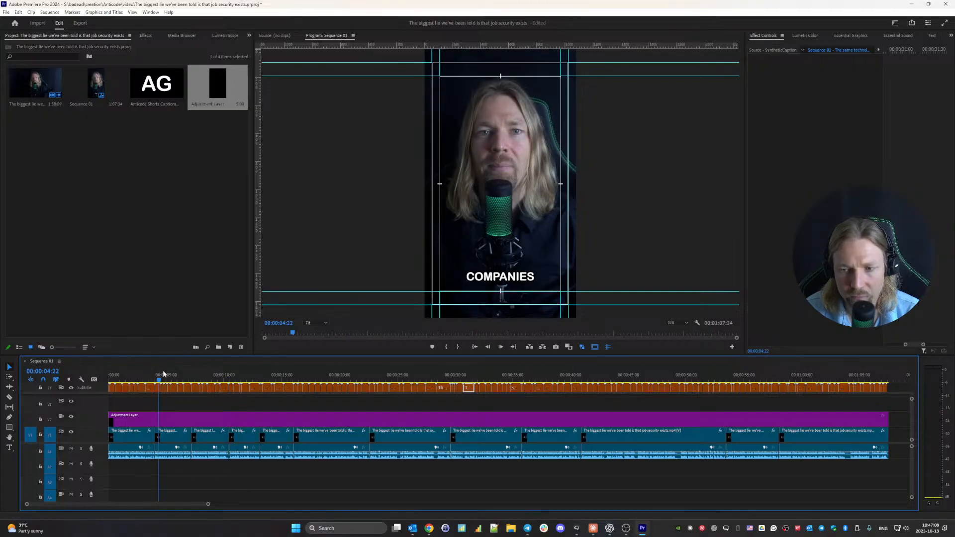
pyautogui.click(204, 421)
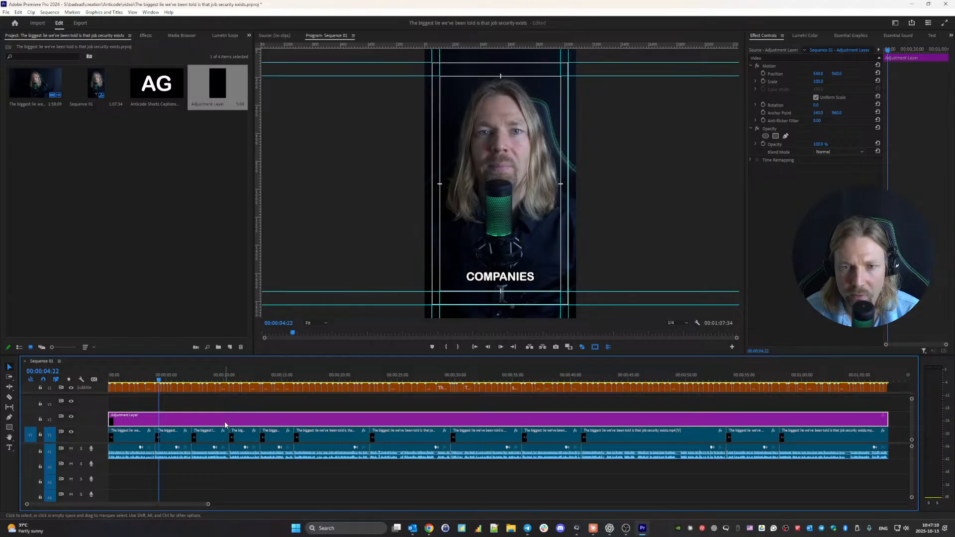
pyautogui.scroll(-1, 491, 138)
pyautogui.click(320, 323)
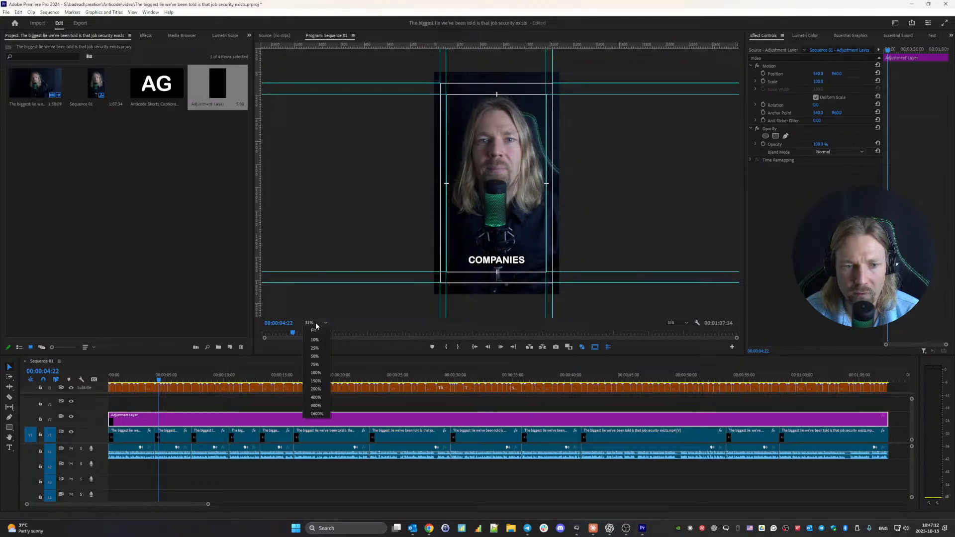
pyautogui.click(314, 329)
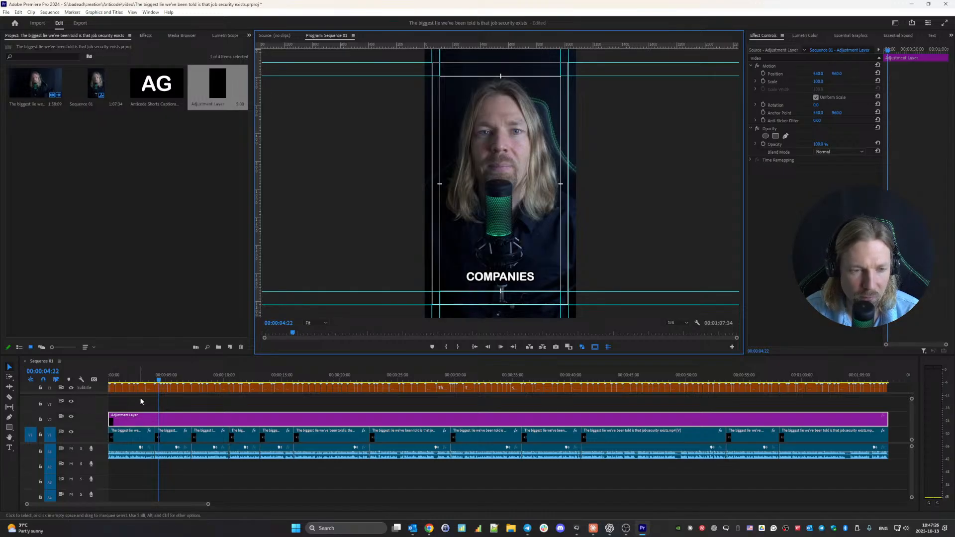
# - Enlarge the timeline around the first 25 seconds and play the sequence from the start to review the opening
pyautogui.click(142, 421)
pyautogui.press('Home')
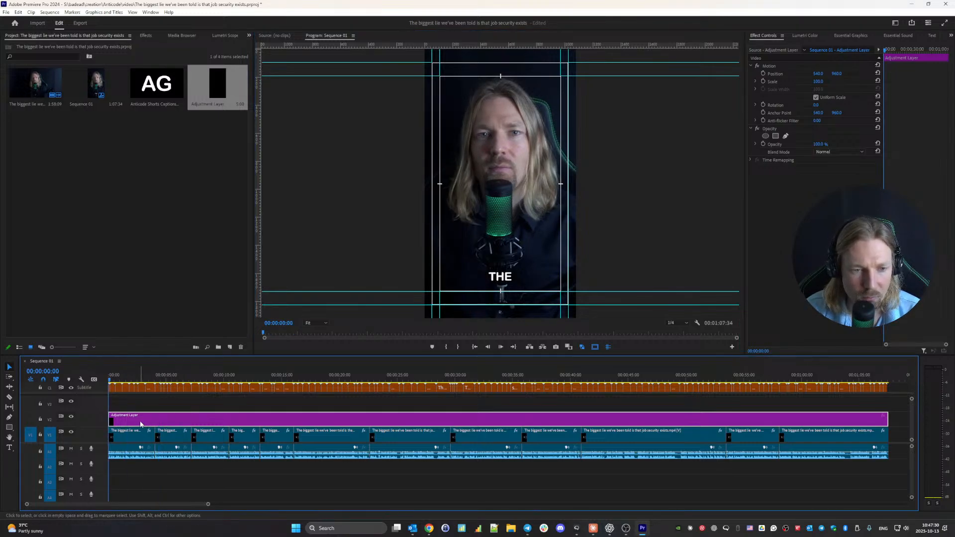
pyautogui.moveTo(206, 505); pyautogui.dragTo(163, 504)
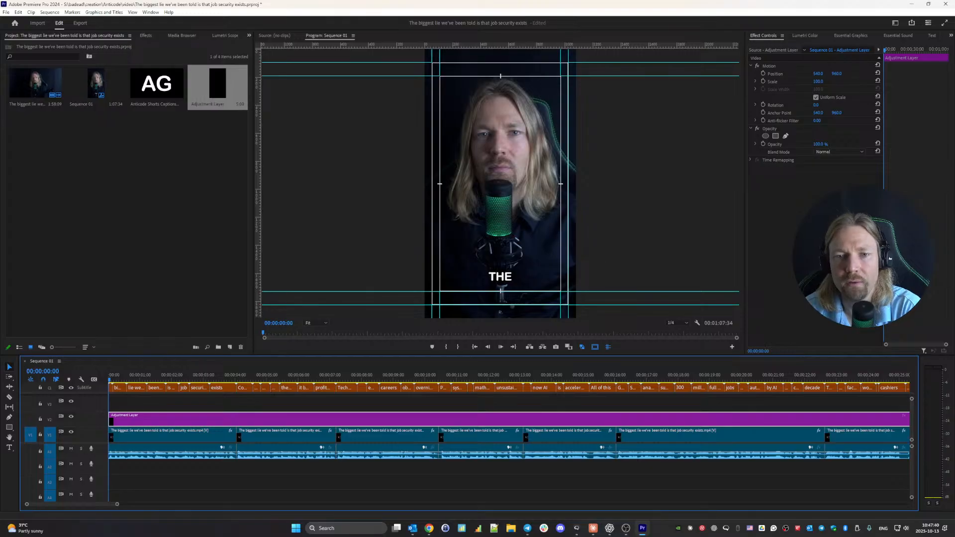
pyautogui.press('space')
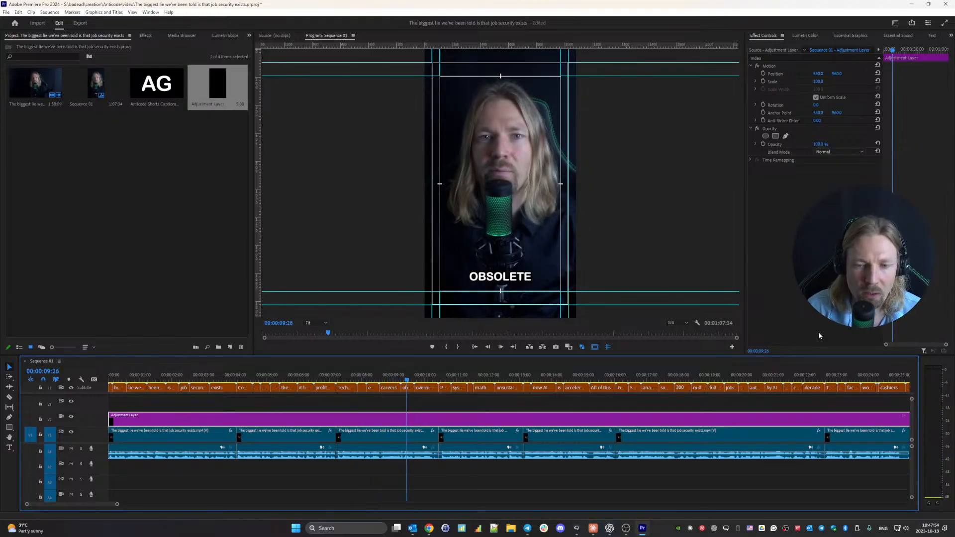
pyautogui.click(228, 380)
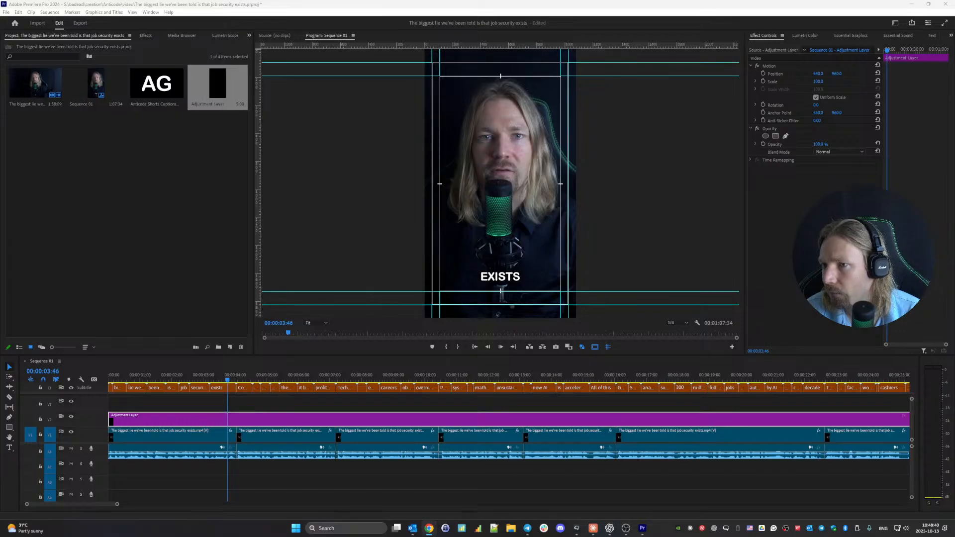
# - Bring up the Pexels free stock videos page and show the recent searches in its video search
pyautogui.moveTo(954, 343); pyautogui.dragTo(658, 10)
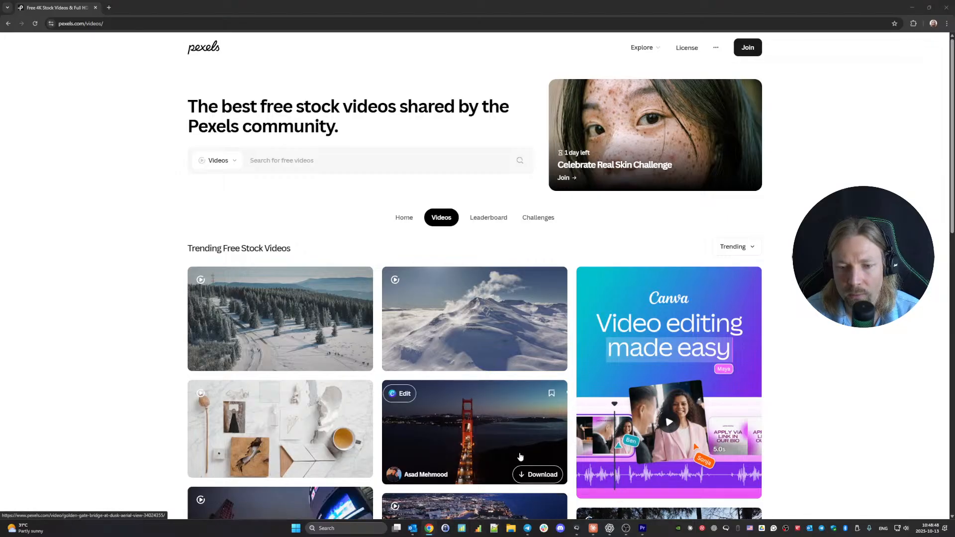
pyautogui.scroll(-1, 290, 214)
pyautogui.click(281, 130)
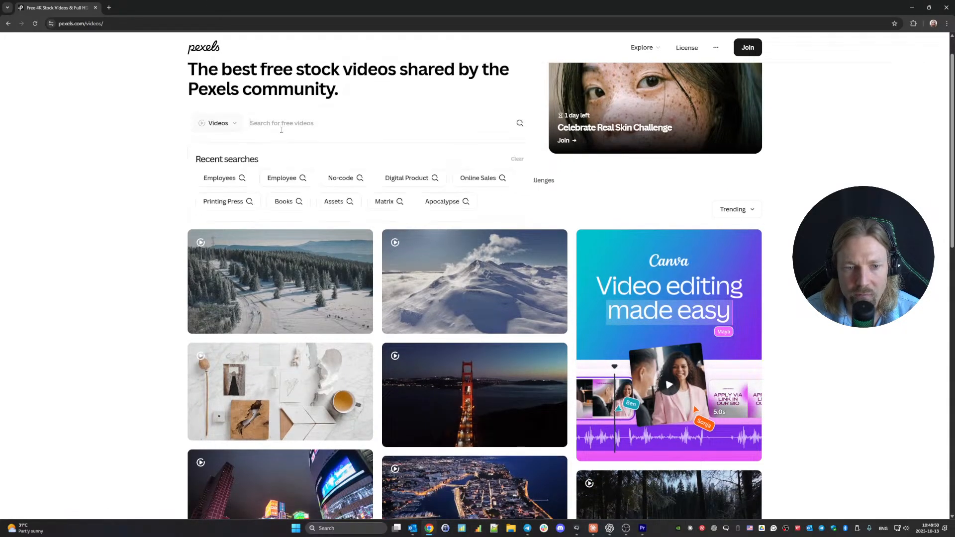
pyautogui.scroll(1, 379, 249)
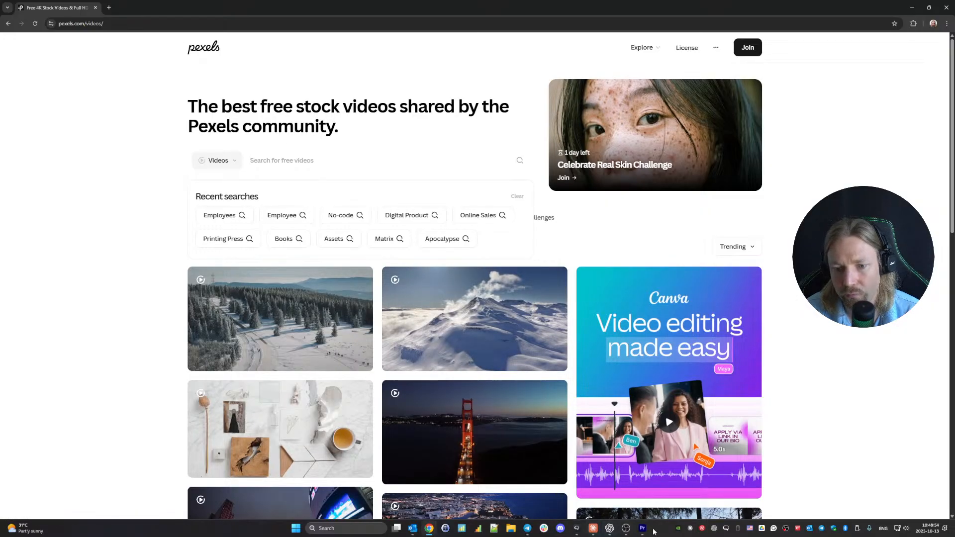
pyautogui.moveTo(641, 531)
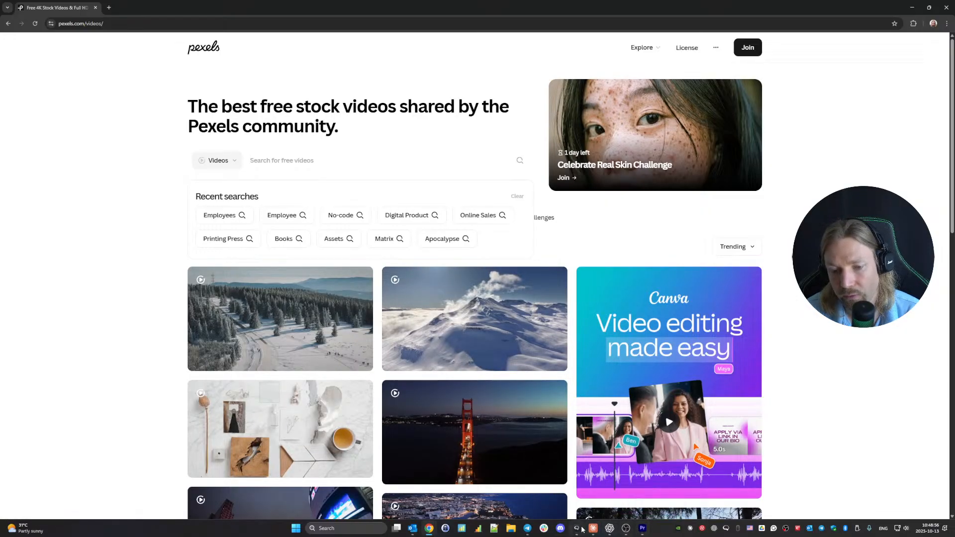
pyautogui.moveTo(582, 530)
# - Switch to Premiere Pro and play the sequence from the start through the word "profitable"
pyautogui.click(642, 529)
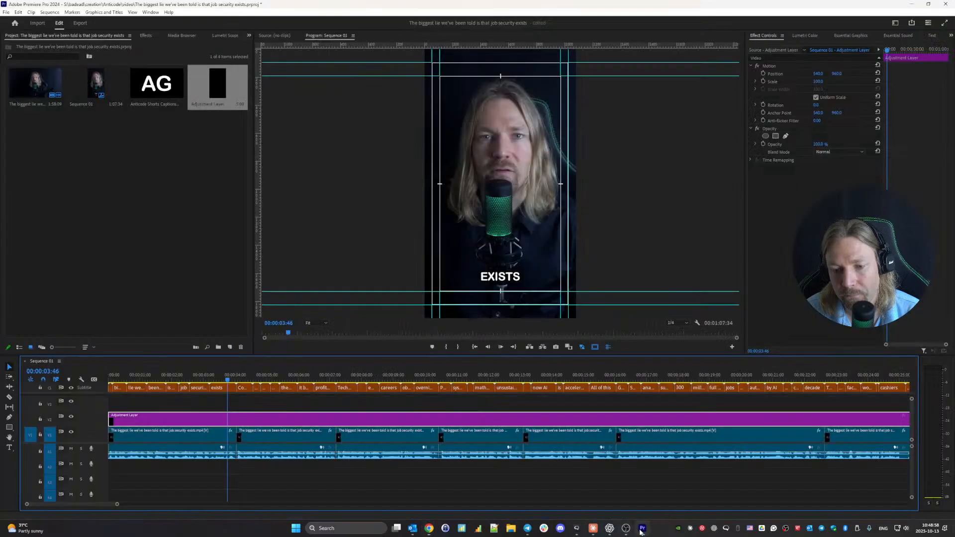
pyautogui.press('Home')
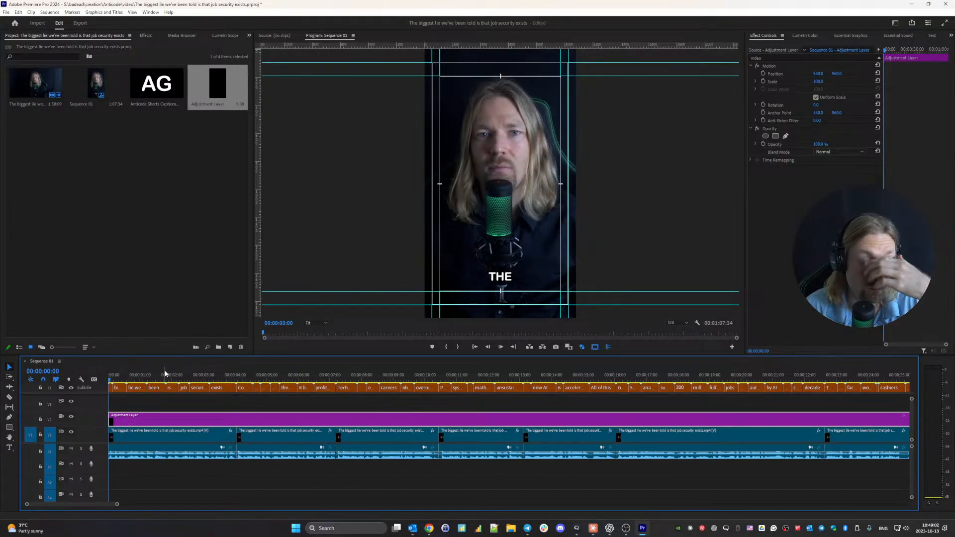
pyautogui.press('space')
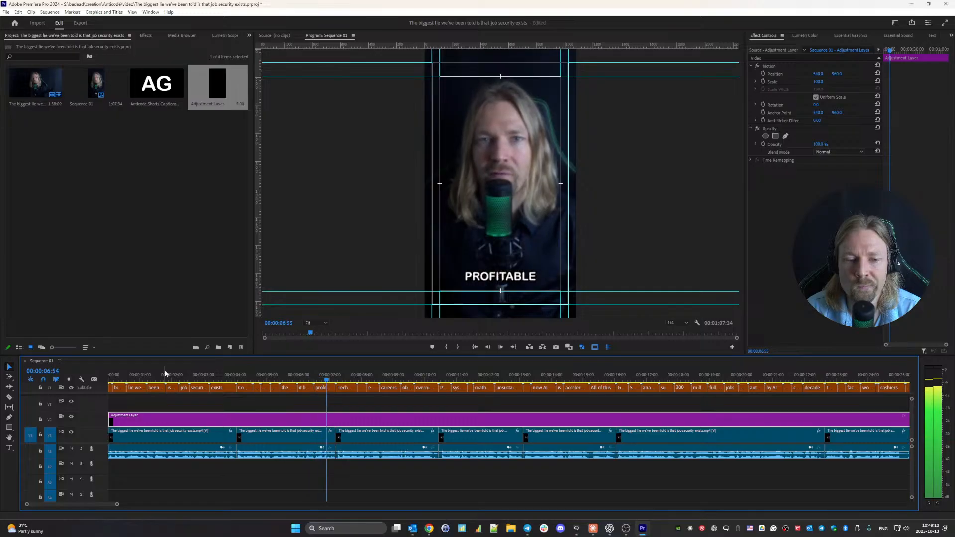
pyautogui.press('space')
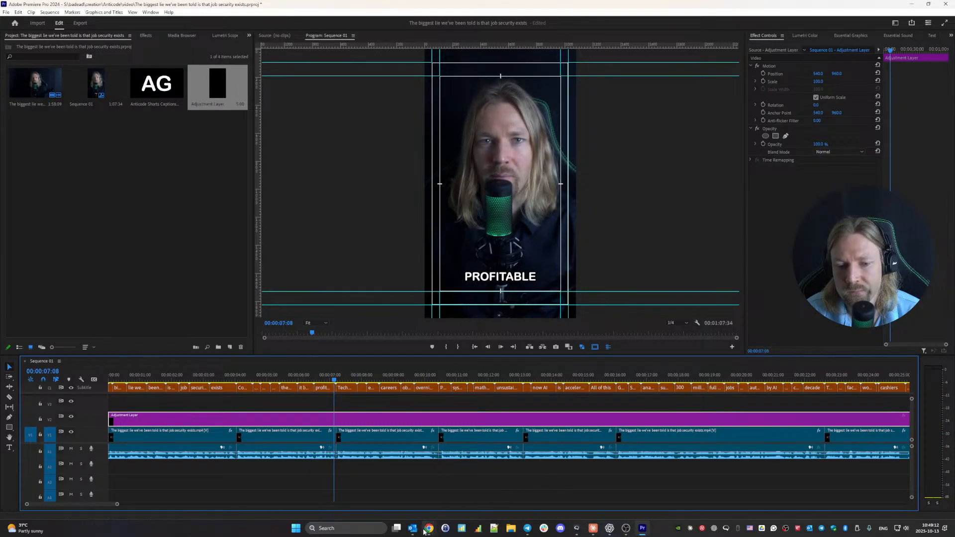
# - Switch to the Pexels page in Chrome and search its videos for "layoff"
pyautogui.moveTo(429, 529)
pyautogui.click(470, 504)
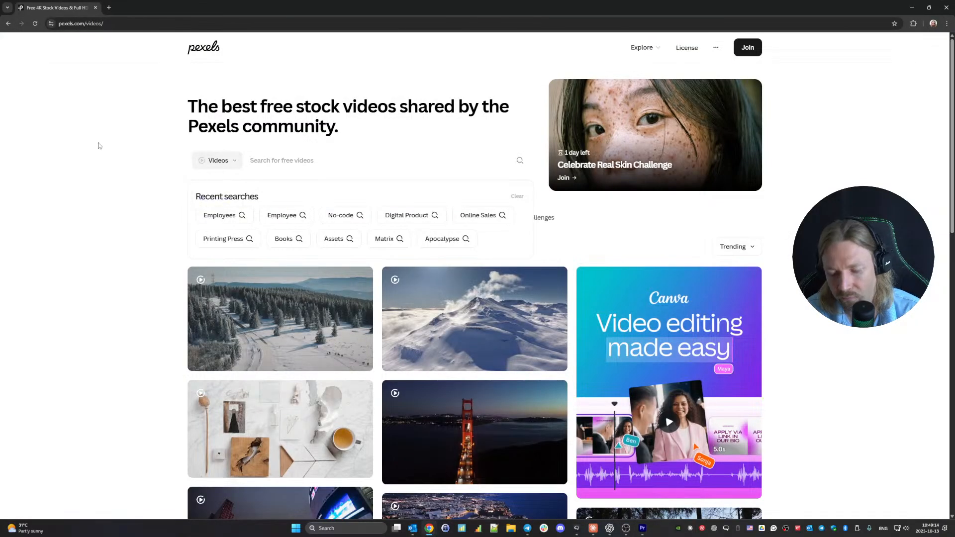
pyautogui.write('layo')
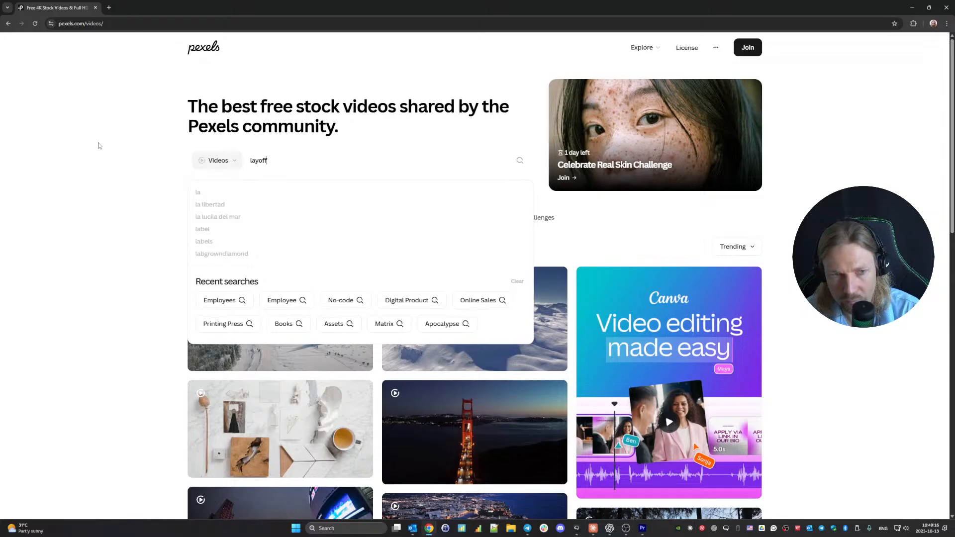
pyautogui.write('ff')
pyautogui.press('Return')
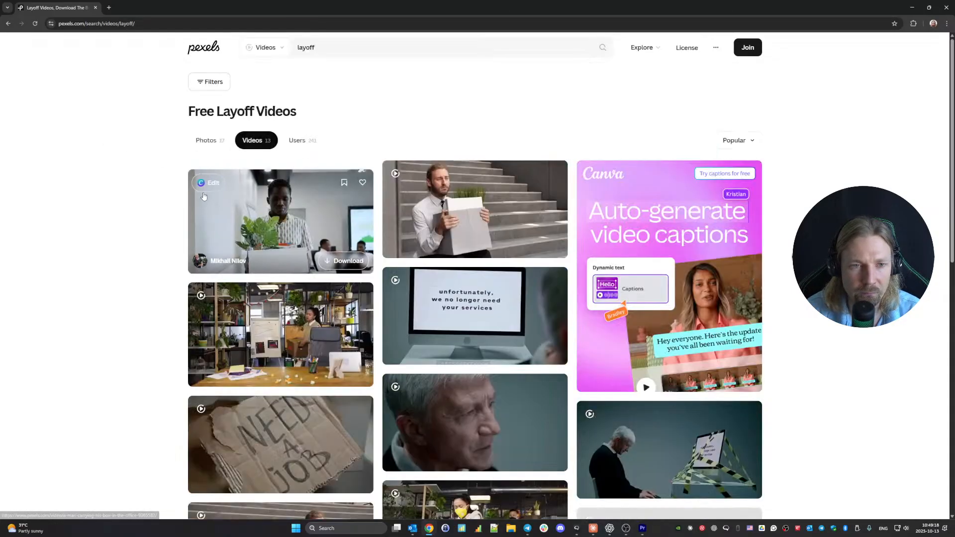
# - Look through the layoff video results and preview the thumbnails for suitable B-roll footage
pyautogui.scroll(-1, 265, 193)
pyautogui.scroll(-3, 265, 192)
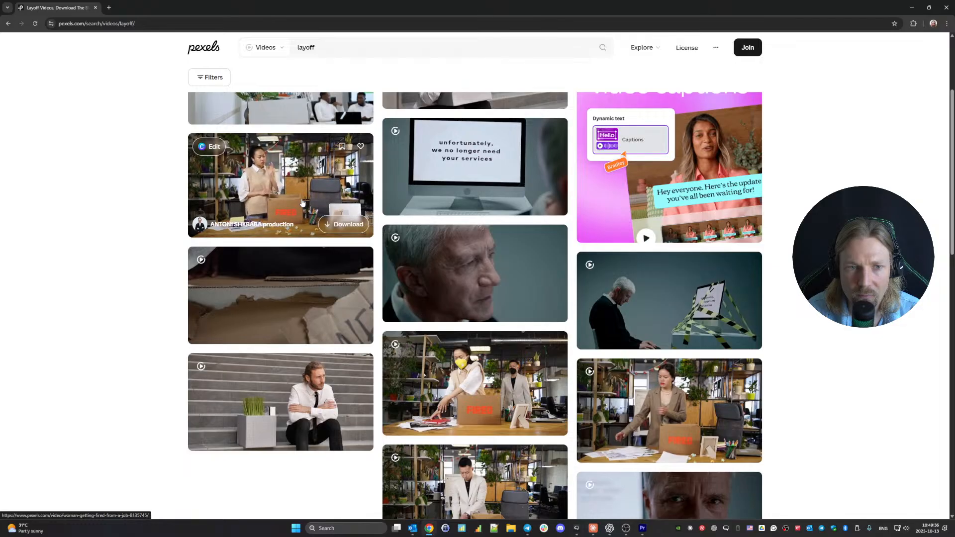
pyautogui.scroll(-4, 302, 203)
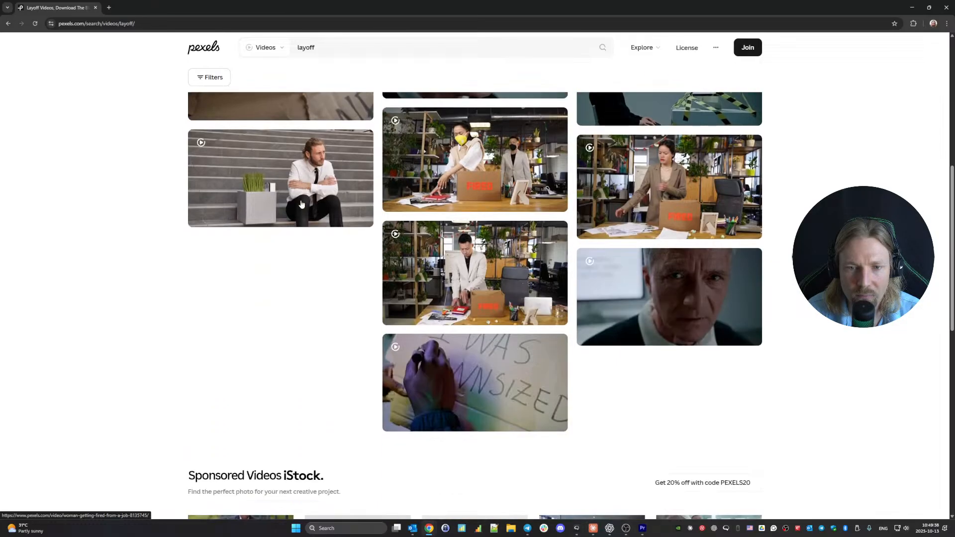
pyautogui.scroll(-3, 300, 241)
pyautogui.scroll(1, 302, 242)
pyautogui.moveTo(476, 279)
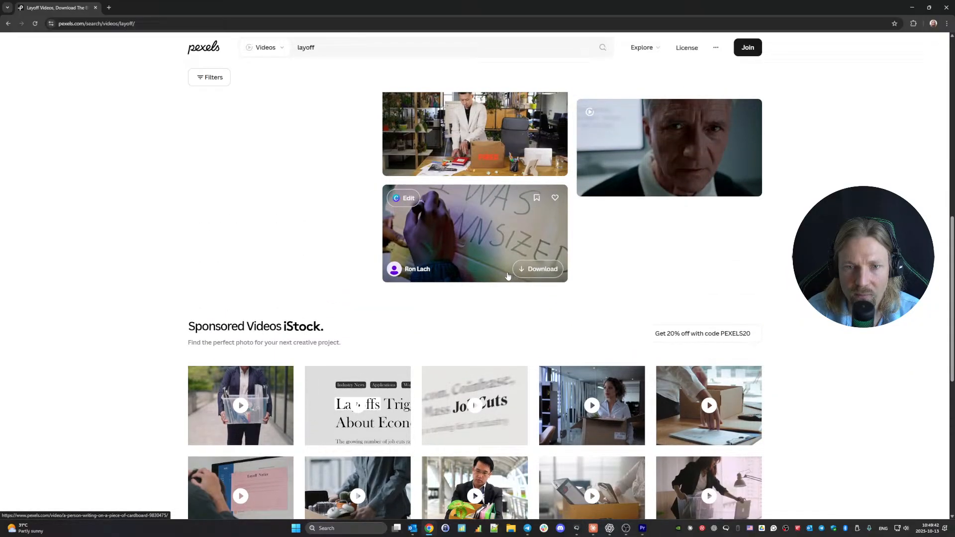
pyautogui.scroll(3, 509, 279)
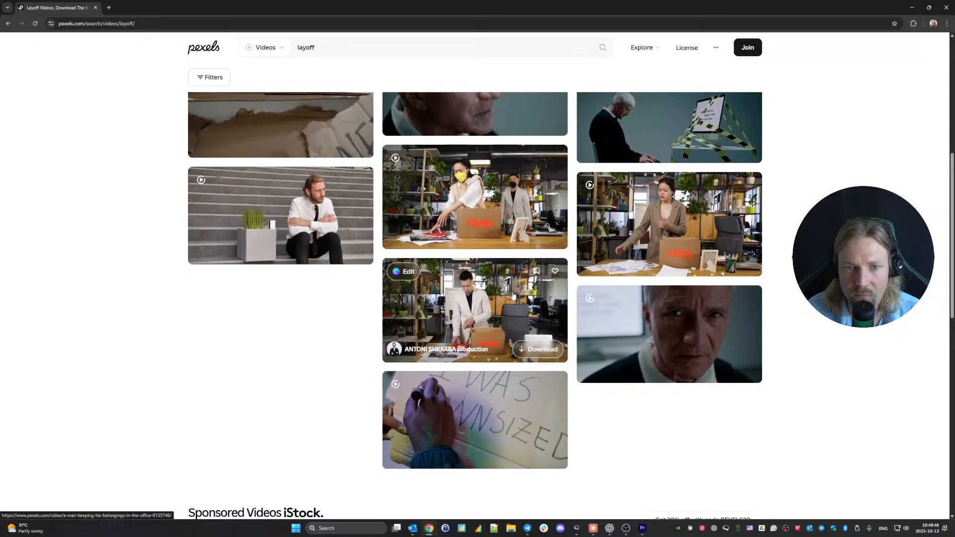
pyautogui.moveTo(348, 219)
pyautogui.scroll(5, 348, 218)
pyautogui.moveTo(451, 166)
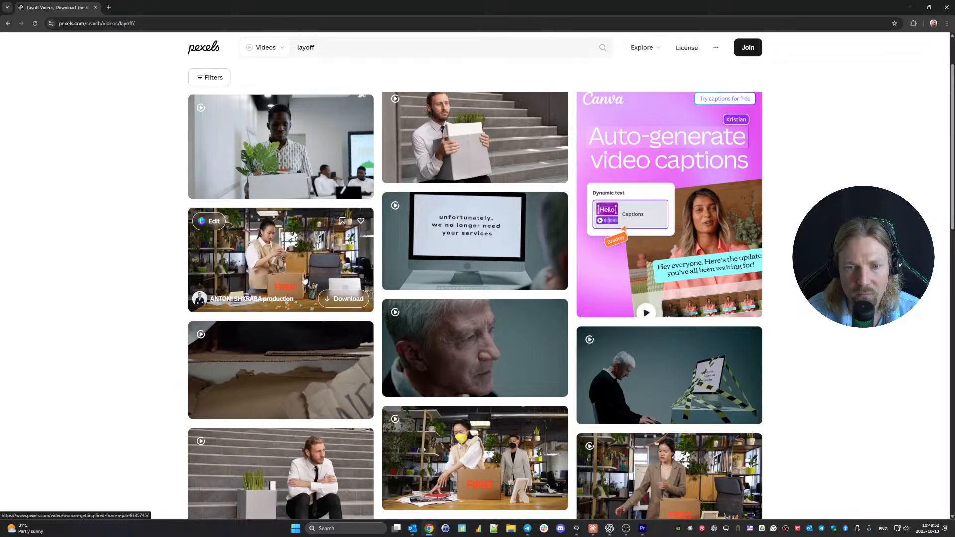
pyautogui.scroll(-3, 312, 298)
pyautogui.moveTo(297, 257)
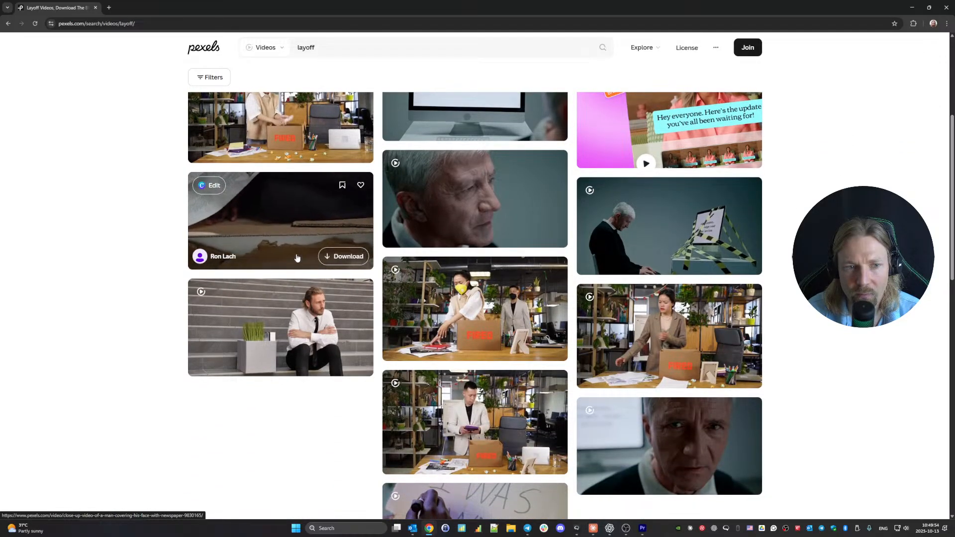
pyautogui.scroll(2, 297, 257)
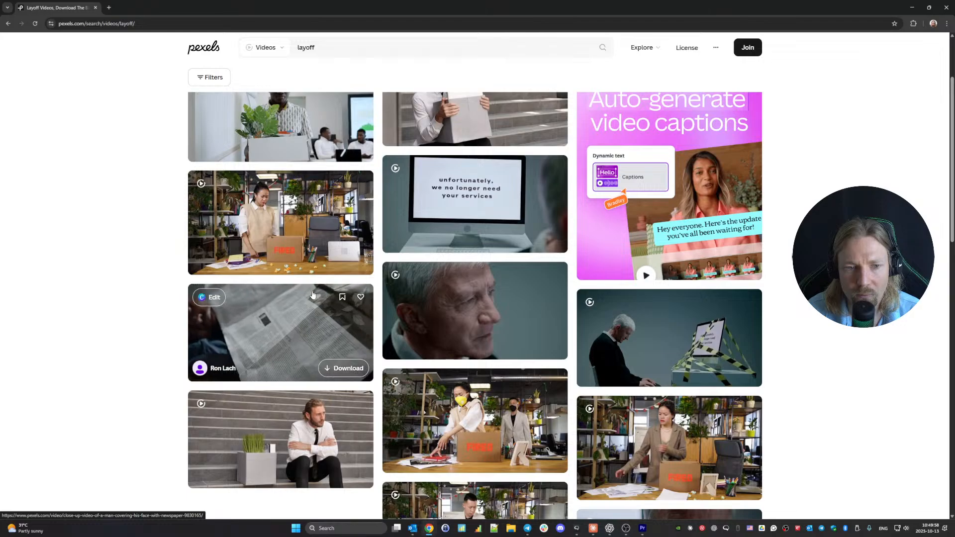
# - Download the stock video of the woman packing her belongings beside the box marked FIRED
pyautogui.moveTo(294, 232)
pyautogui.click(356, 266)
pyautogui.click(356, 266)
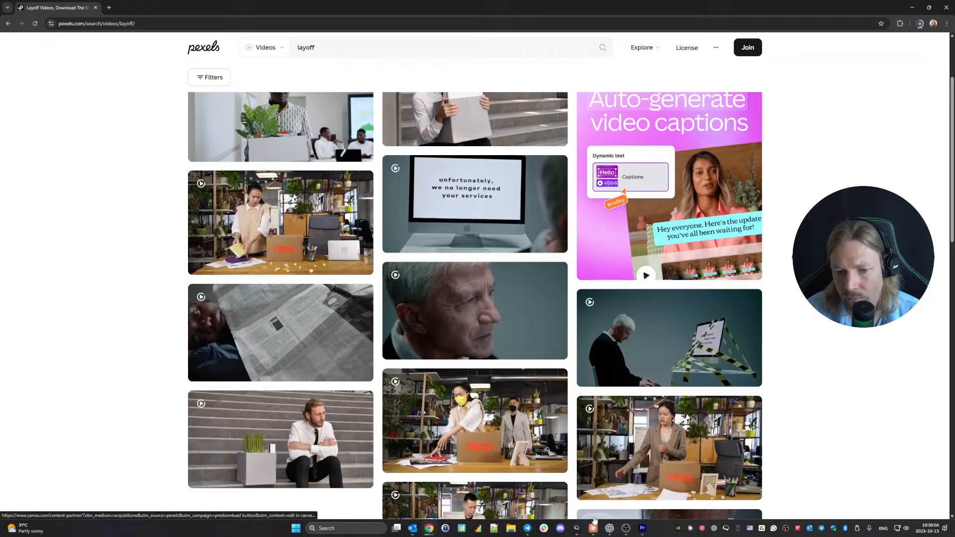
# - Switch to Premiere Pro and place the playhead at 00:00:04:03, at the start of the second clip
pyautogui.click(644, 531)
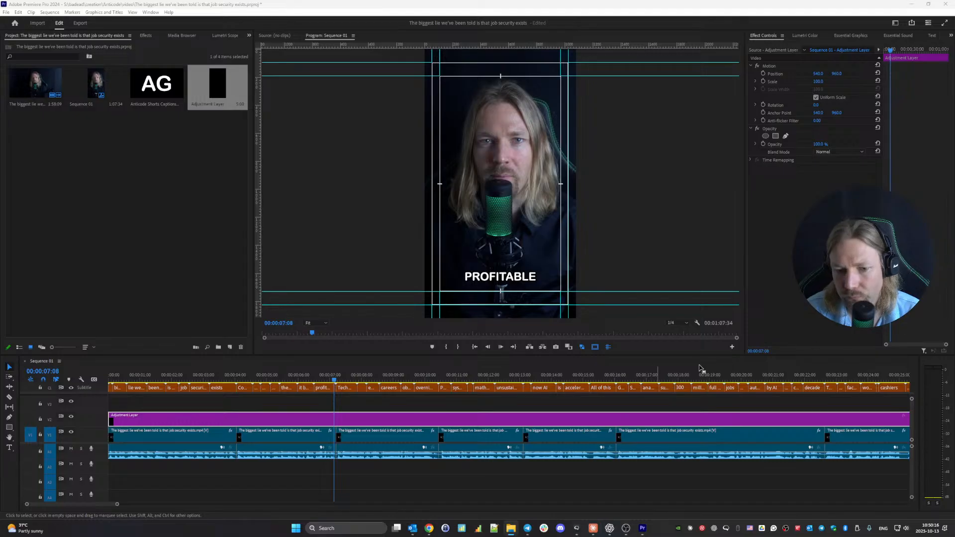
pyautogui.rightClick(511, 528)
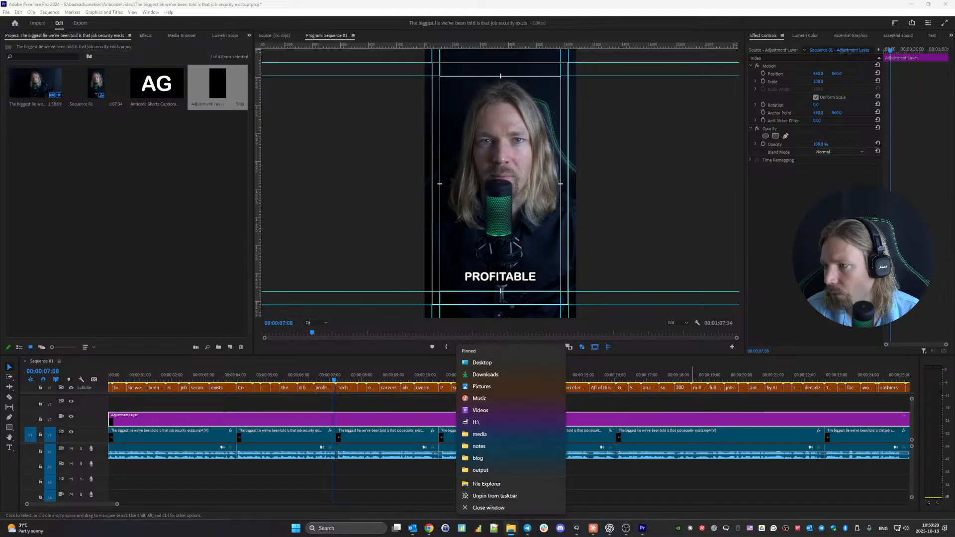
pyautogui.press('Escape')
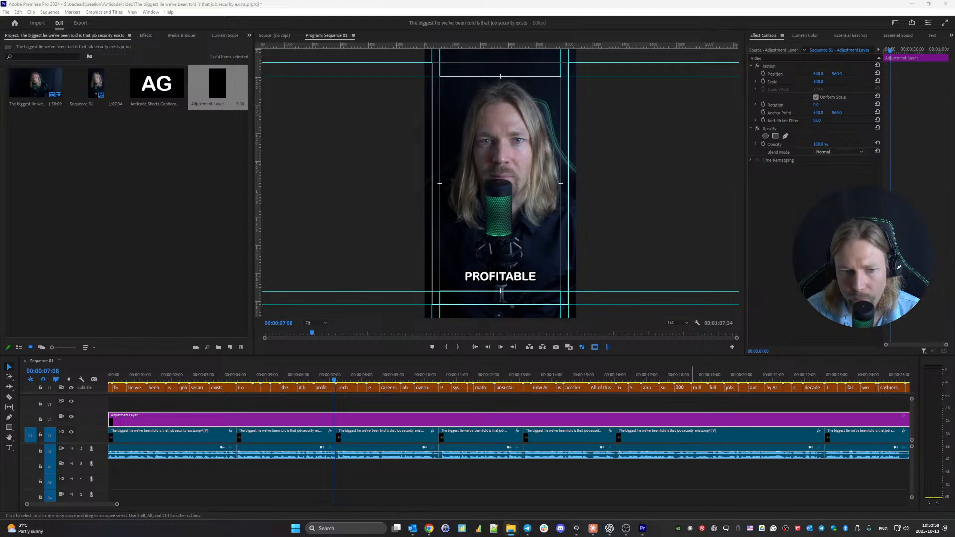
pyautogui.click(287, 379)
pyautogui.press('Up')
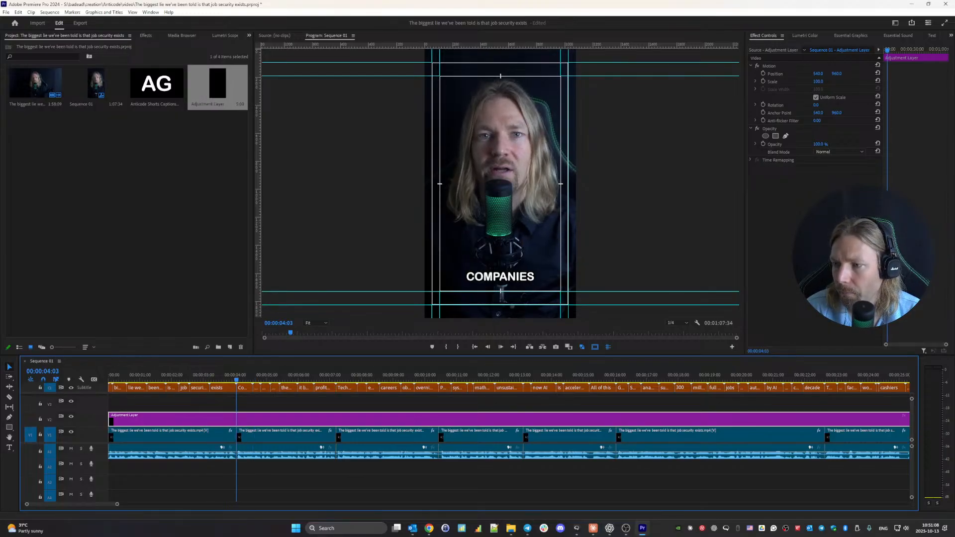
# - Add the downloaded FIRED stock clip above the adjustment layer at 00:00:04:03 and play back the section
pyautogui.moveTo(954, 343); pyautogui.dragTo(541, 408)
pyautogui.moveTo(237, 405); pyautogui.dragTo(237, 405)
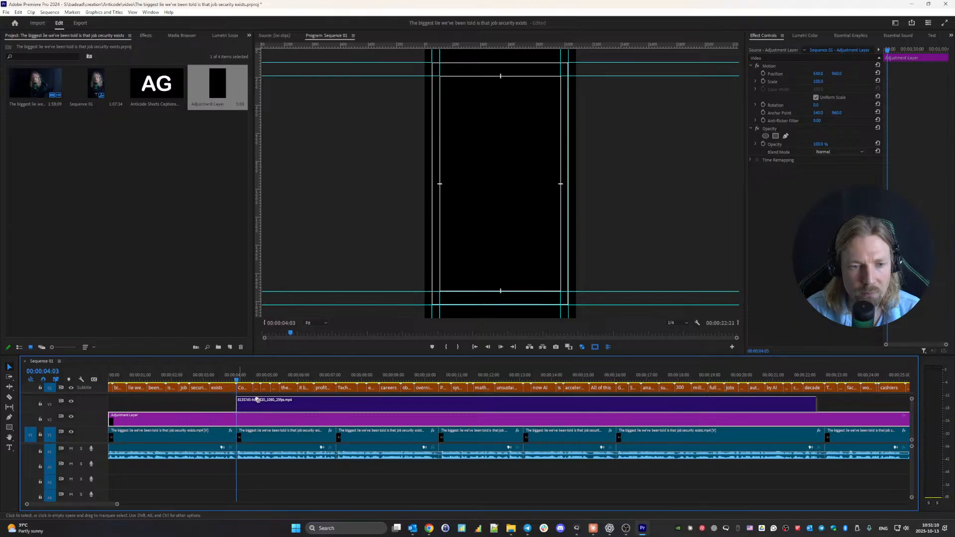
pyautogui.press('space')
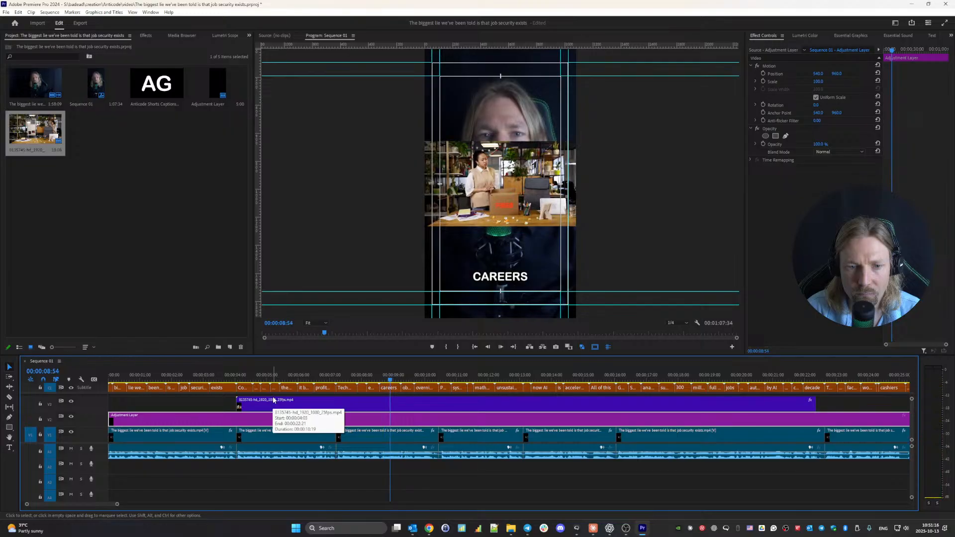
pyautogui.moveTo(300, 379); pyautogui.dragTo(224, 370)
pyautogui.press('space')
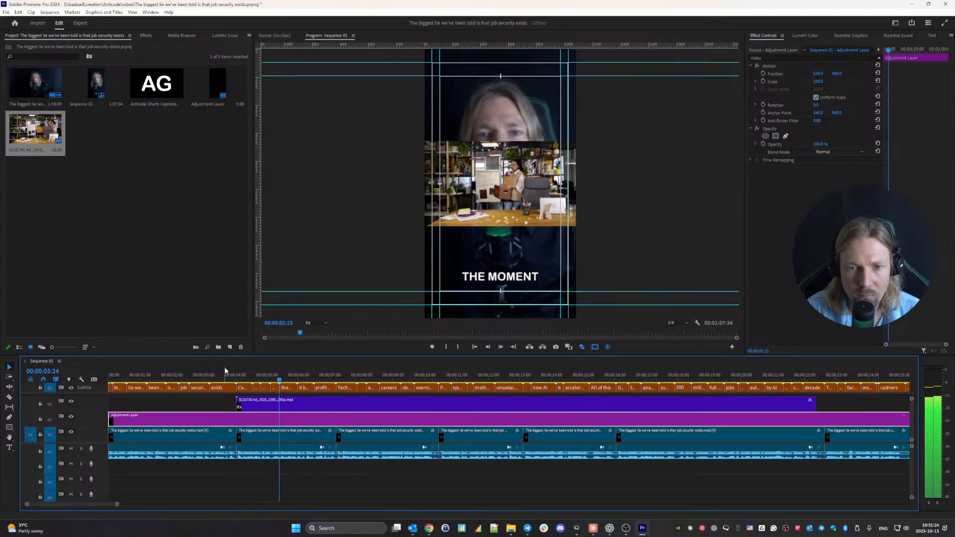
pyautogui.press('space')
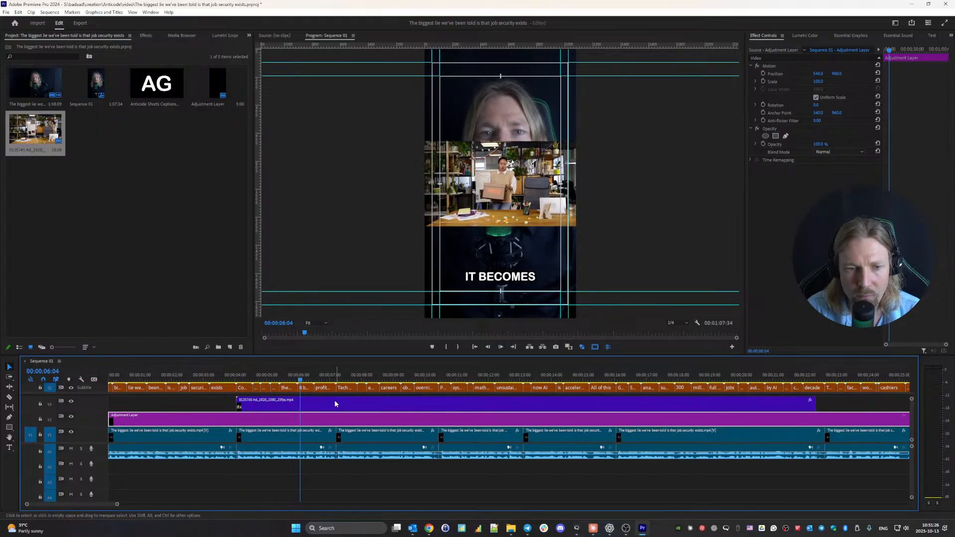
# - Set the FIRED stock clip's Scale to 178 so it fills the vertical frame
pyautogui.click(332, 405)
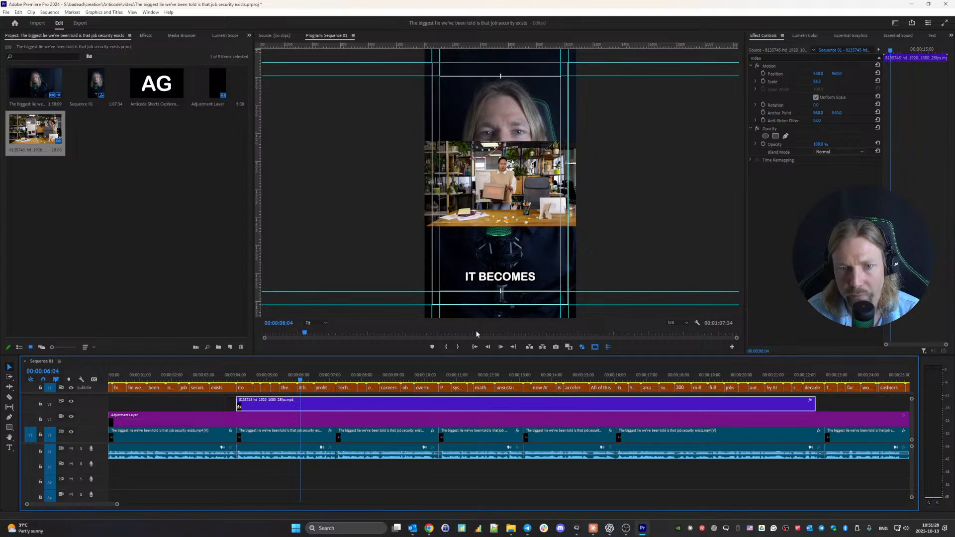
pyautogui.click(818, 81)
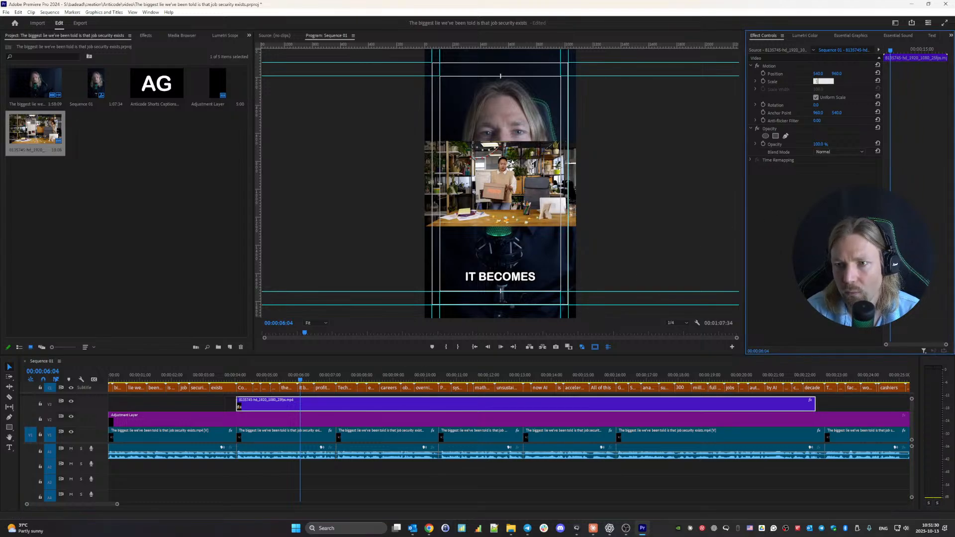
pyautogui.press('Return')
pyautogui.hotkey('shift', 'Up')
pyautogui.hotkey('shift', 'Up')
pyautogui.hotkey('shift', 'Up')
pyautogui.hotkey('shift', 'Up')
pyautogui.hotkey('shift', 'Up')
pyautogui.hotkey('shift', 'Up')
pyautogui.hotkey('shift', 'Up')
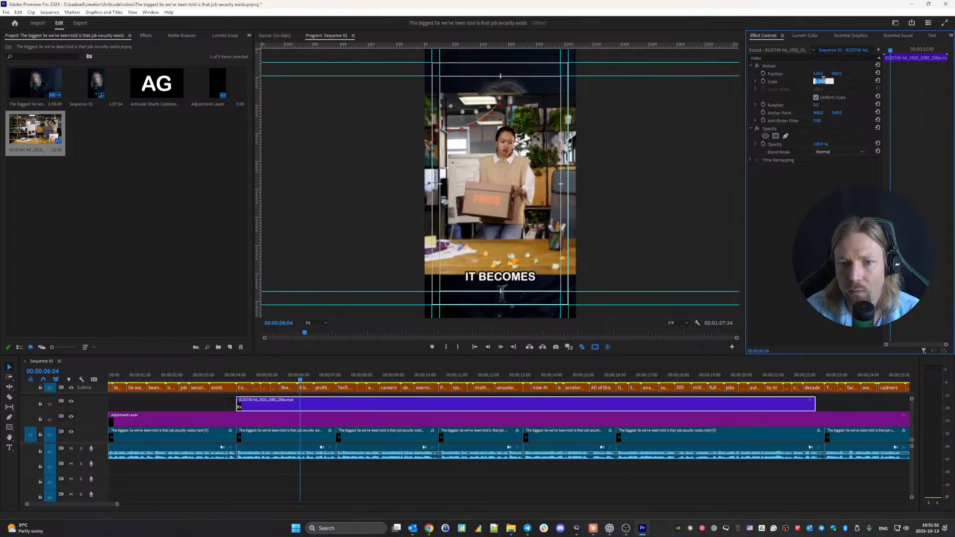
pyautogui.press('Up')
pyautogui.press('Up')
pyautogui.press('Up')
pyautogui.press('Up')
pyautogui.press('Up')
pyautogui.press('Up')
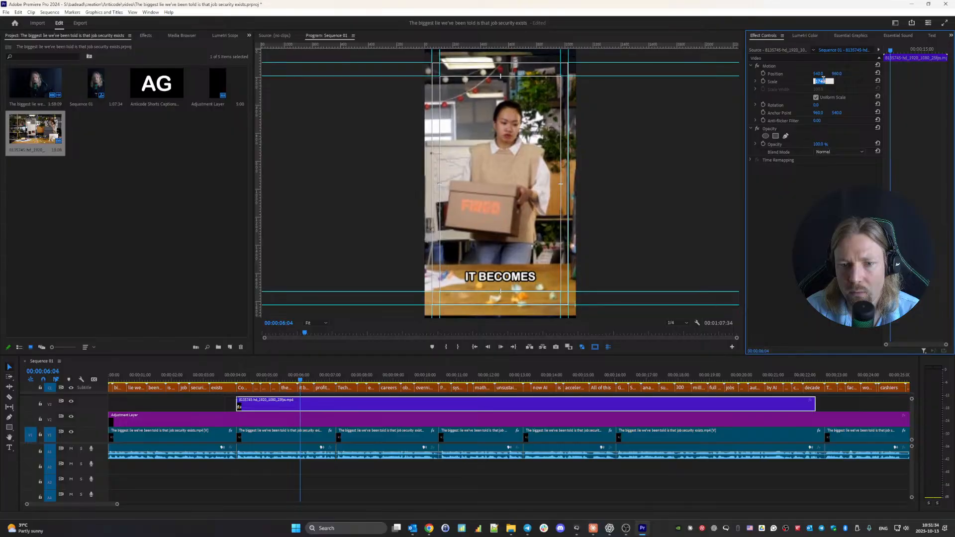
pyautogui.press('Return')
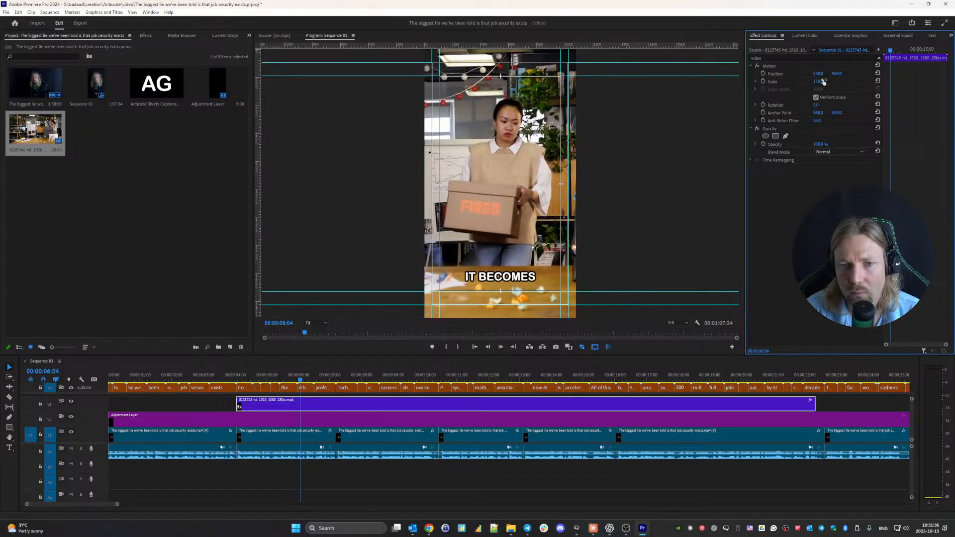
# - Play the FIRED clip from its start, split it at 00:00:07:12 and delete the remainder
pyautogui.click(234, 377)
pyautogui.press('space')
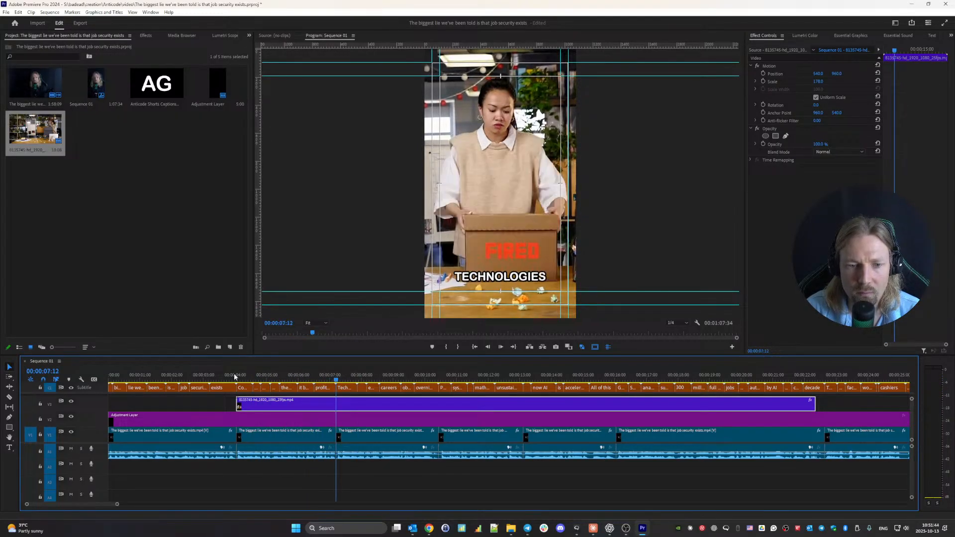
pyautogui.press('c')
pyautogui.click(338, 401)
pyautogui.press('v')
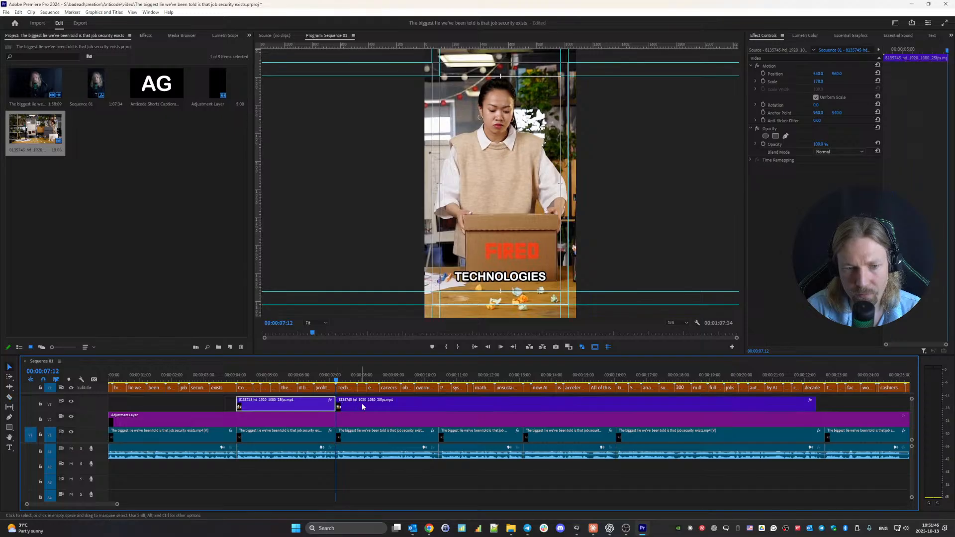
pyautogui.click(359, 403)
pyautogui.press('Delete')
# - Play on through the following talking-head clips and place the playhead at 00:00:10:26, where the pension line begins
pyautogui.press('space')
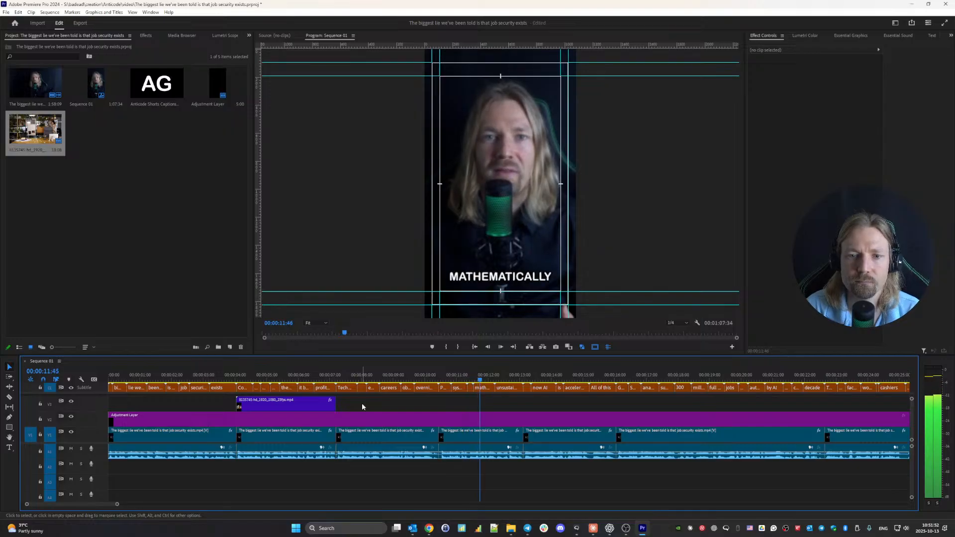
pyautogui.click(431, 369)
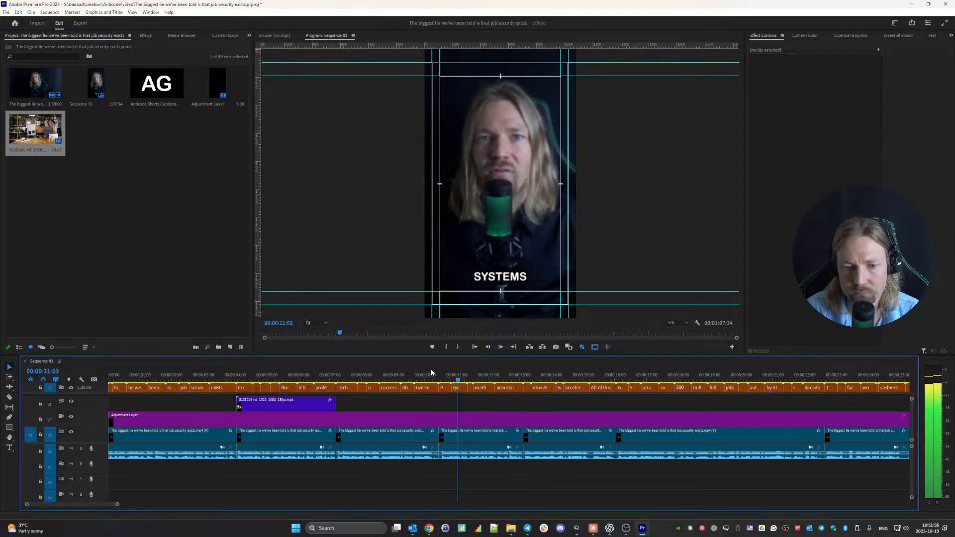
pyautogui.press('space')
pyautogui.click(445, 377)
pyautogui.click(438, 380)
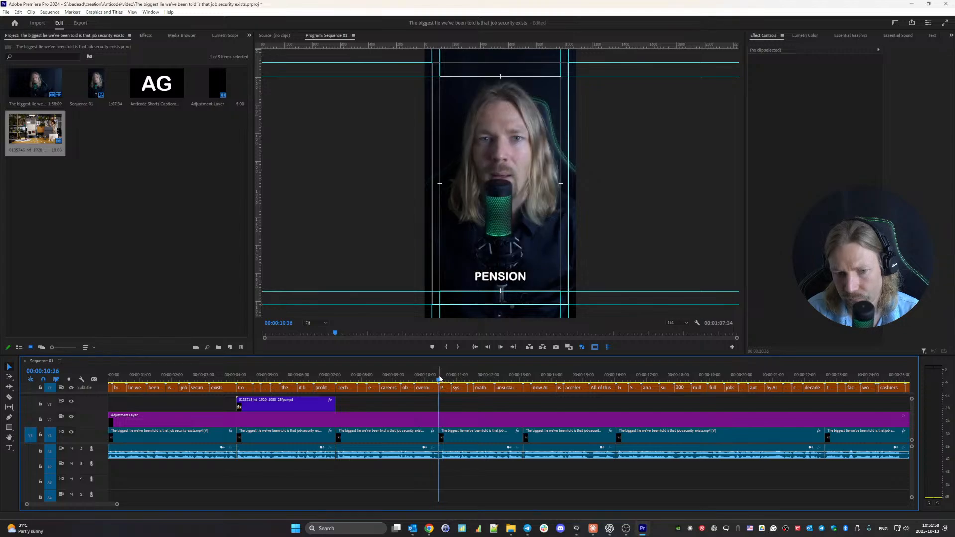
# - Switch to the Pexels page in Chrome and search its videos for "pension"
pyautogui.moveTo(429, 529)
pyautogui.click(528, 495)
pyautogui.click(358, 54)
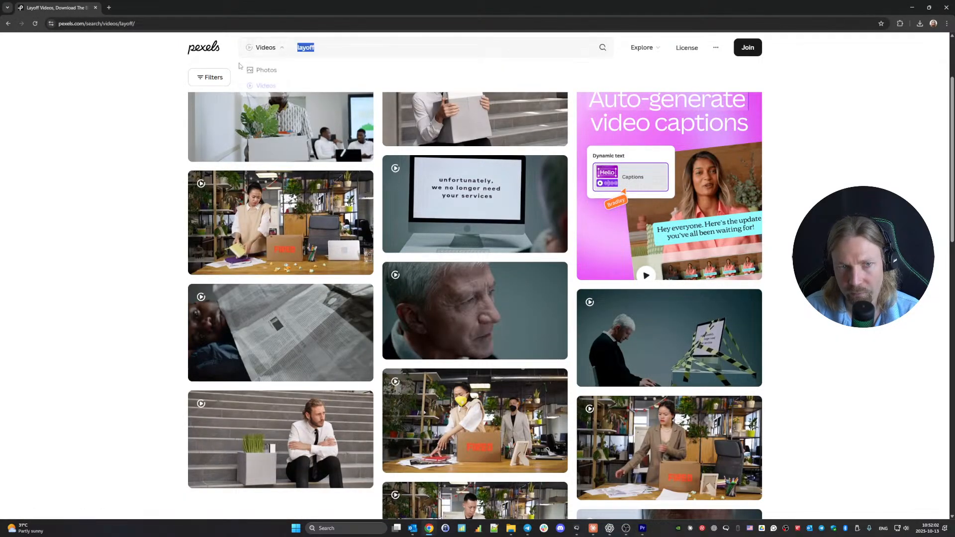
pyautogui.write('pension')
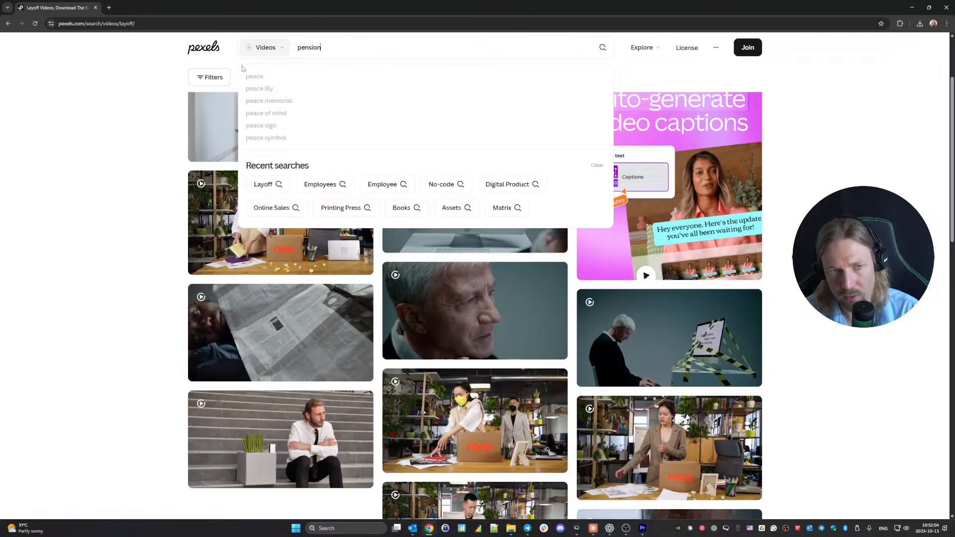
pyautogui.press('Return')
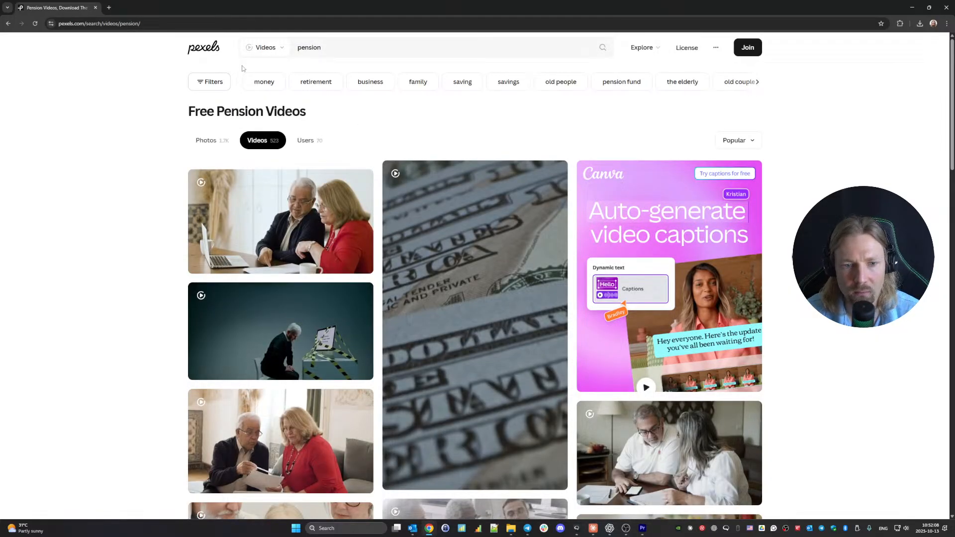
# - Browse the pension video results and download the footage of the elderly couple using a laptop
pyautogui.moveTo(265, 224)
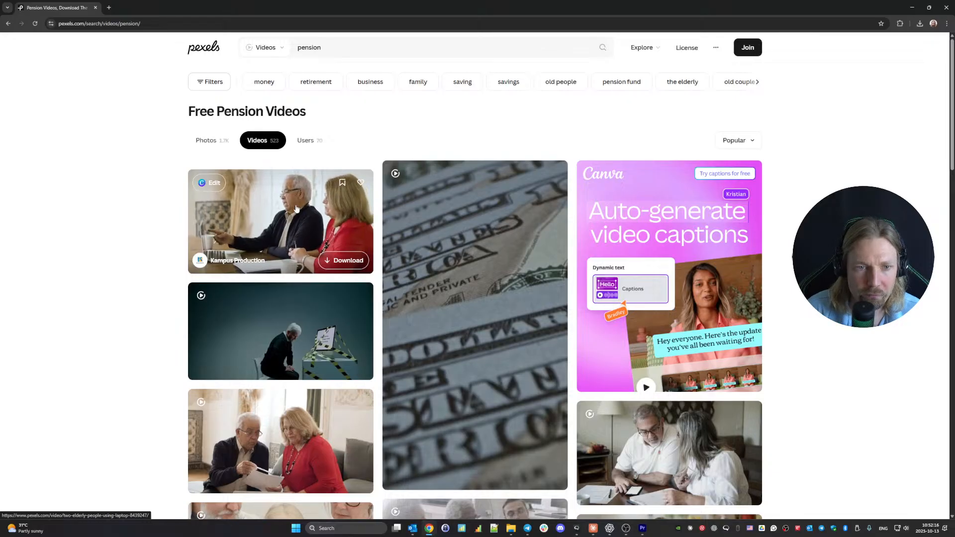
pyautogui.scroll(-3, 289, 205)
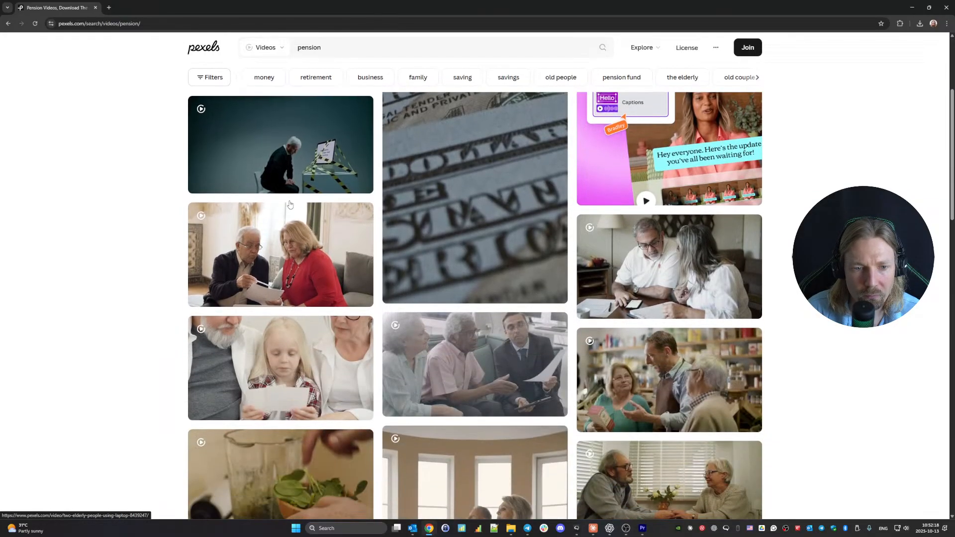
pyautogui.scroll(-6, 289, 204)
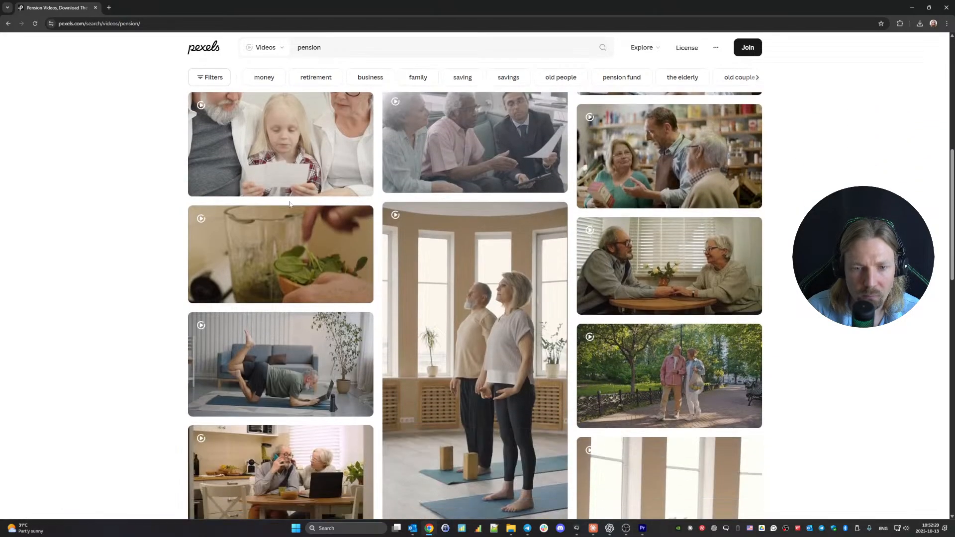
pyautogui.scroll(-3, 290, 205)
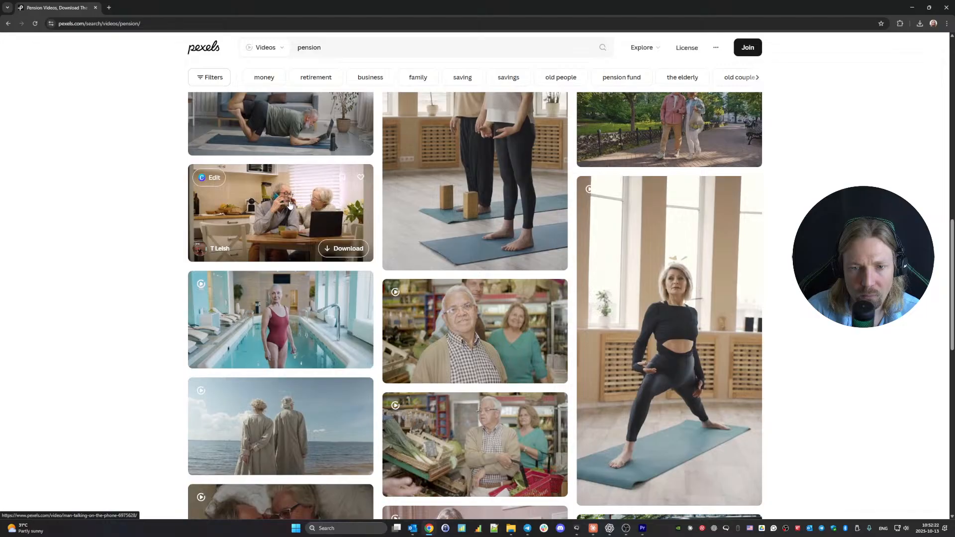
pyautogui.scroll(-5, 290, 205)
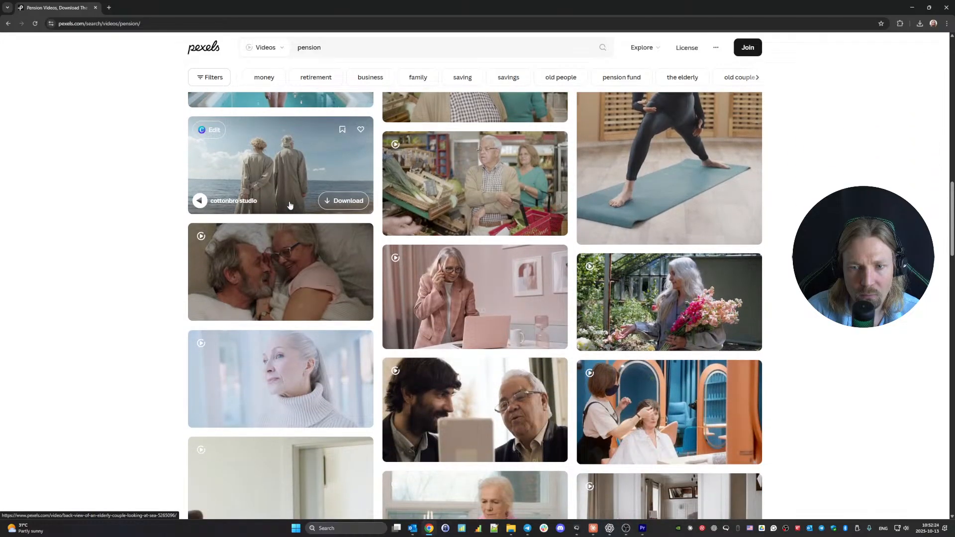
pyautogui.scroll(-6, 290, 204)
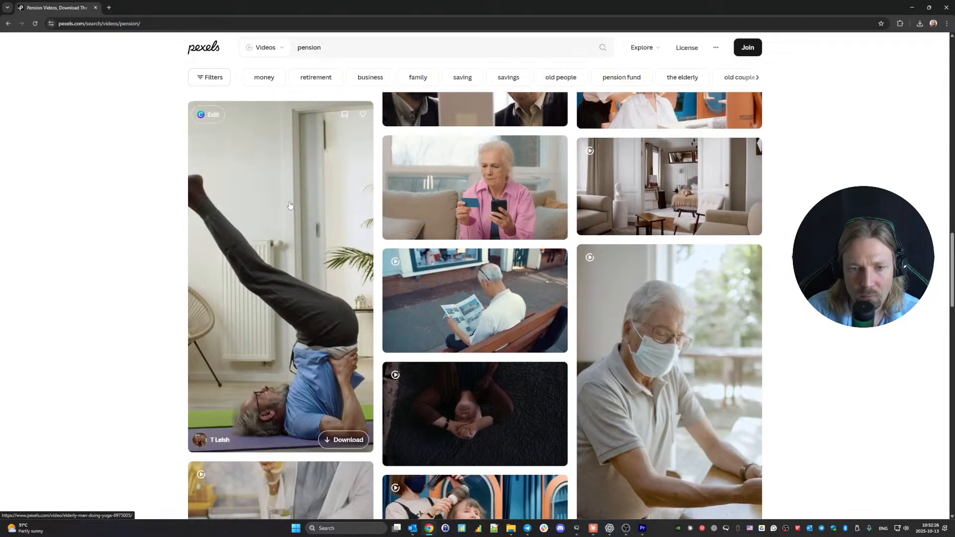
pyautogui.scroll(-8, 289, 204)
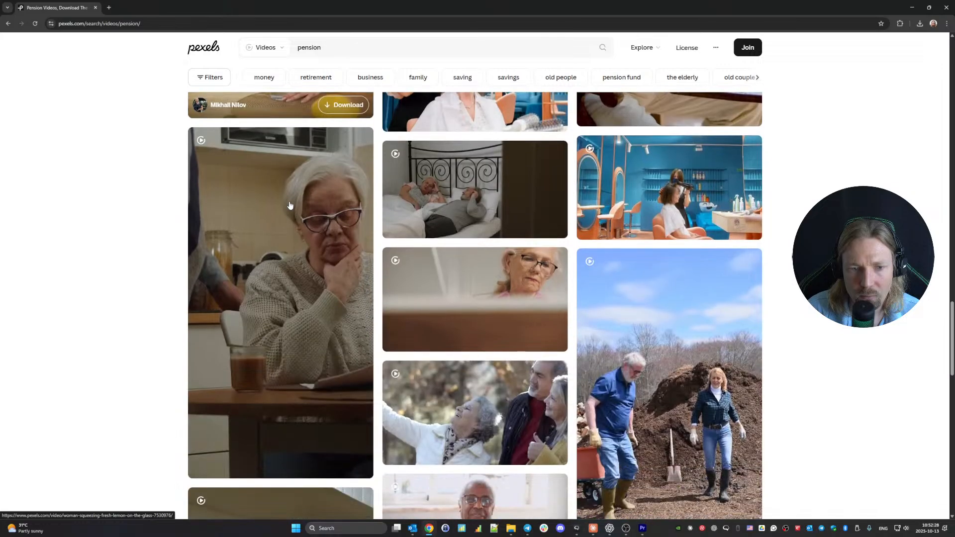
pyautogui.scroll(20, 289, 204)
pyautogui.click(616, 264)
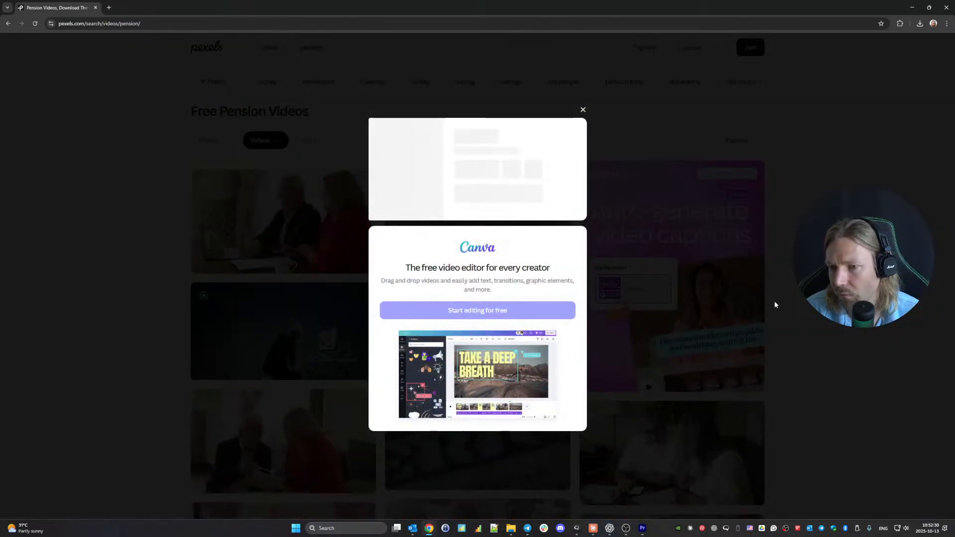
pyautogui.click(725, 290)
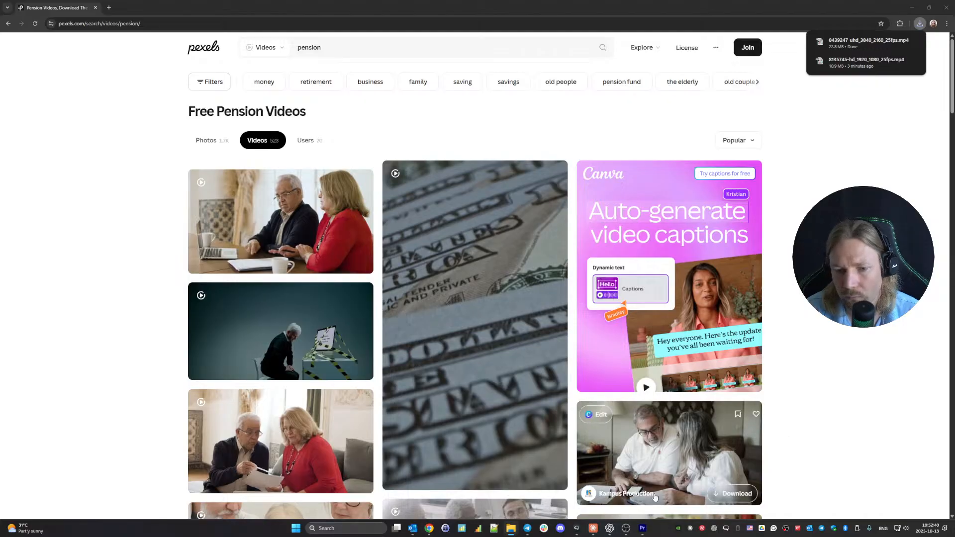
# - Switch to Premiere Pro, add the elderly couple clip above the adjustment layer at 00:00:10:26 and preview it
pyautogui.click(642, 530)
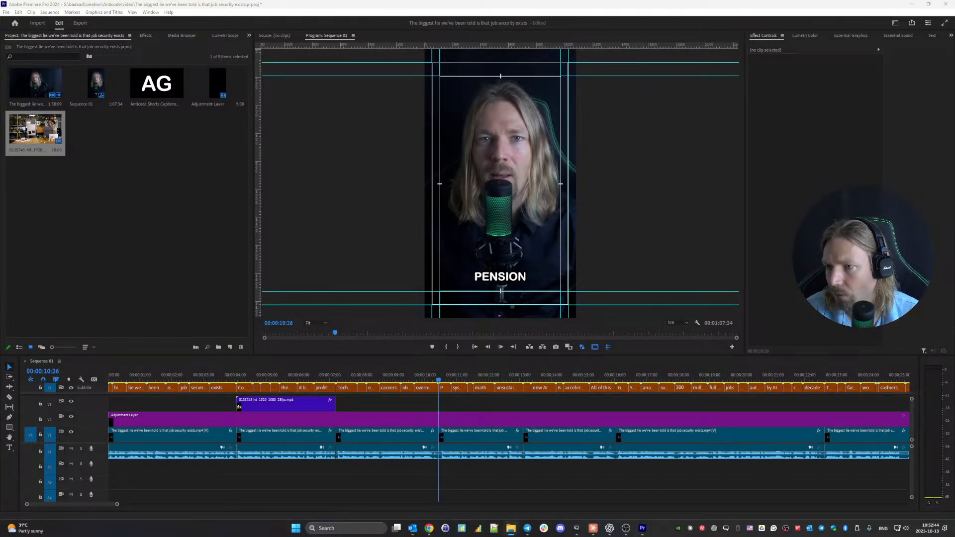
pyautogui.moveTo(493, 370); pyautogui.dragTo(443, 405)
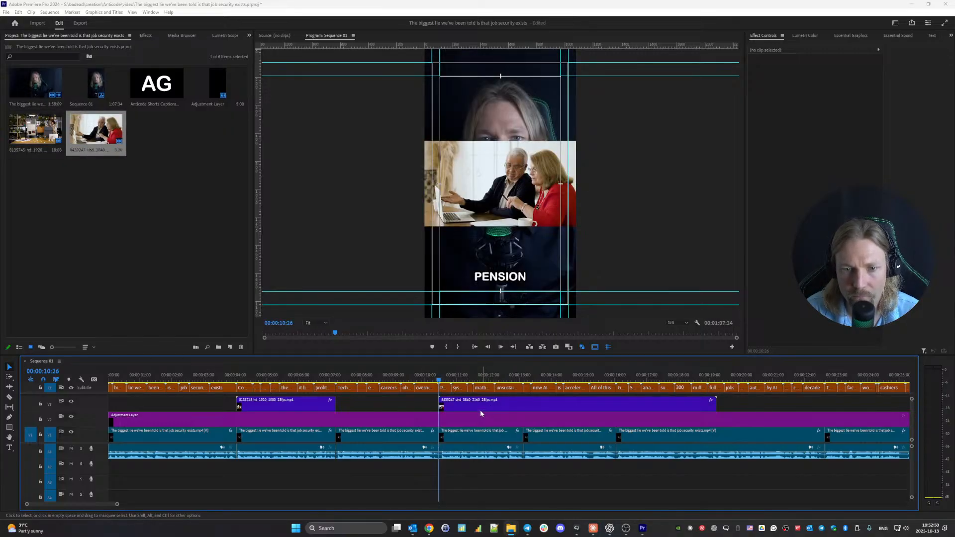
pyautogui.press('space')
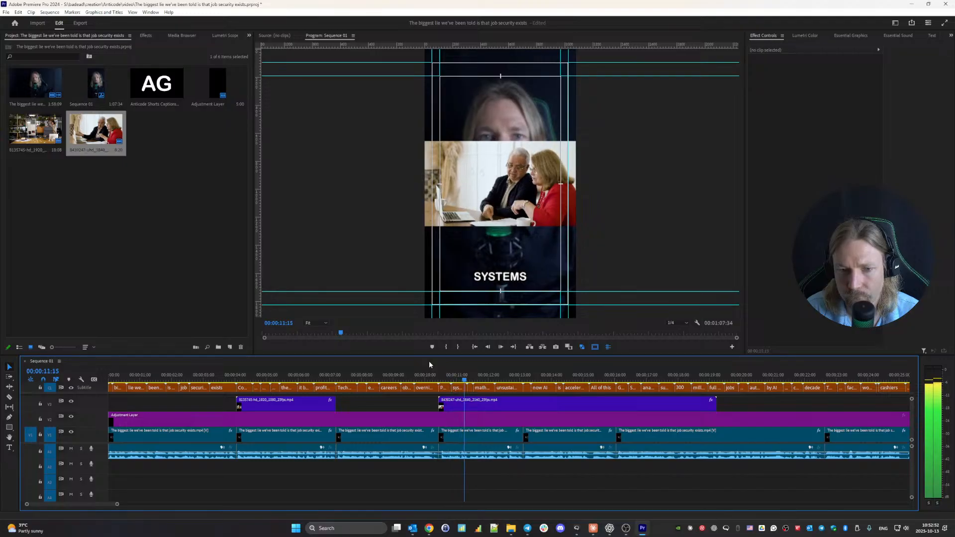
pyautogui.press('space')
# - Trim the beginning of the elderly couple clip, keeping its start at 00:00:10:26, and play the section through
pyautogui.moveTo(440, 404); pyautogui.dragTo(462, 404)
pyautogui.click(427, 373)
pyautogui.press('space')
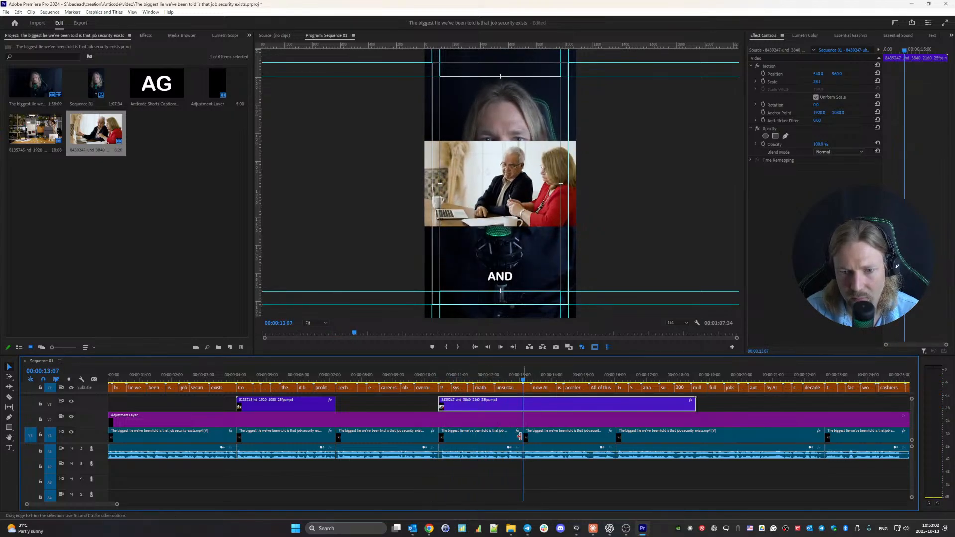
# - Set the elderly couple clip's Scale to 89 so it fills the vertical frame
pyautogui.click(818, 81)
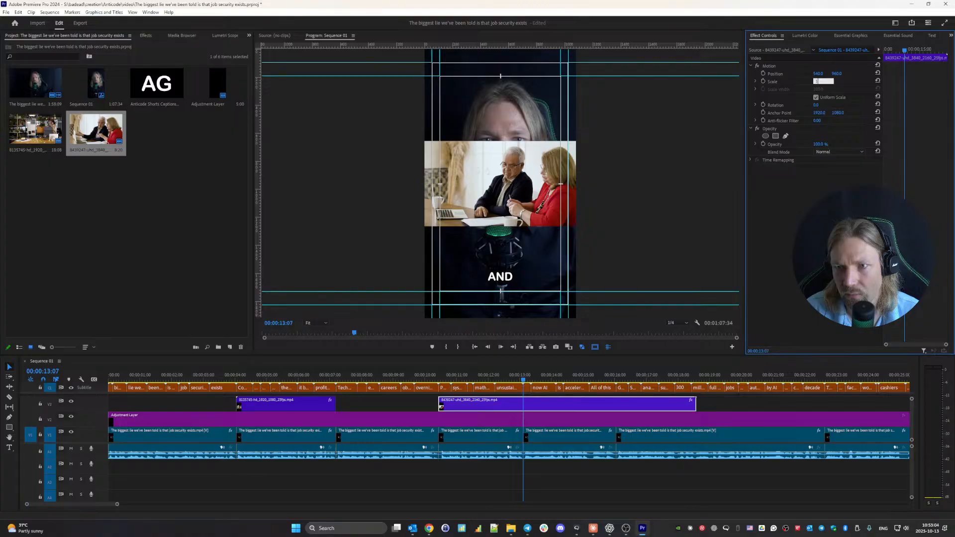
pyautogui.write('100')
pyautogui.press('Return')
pyautogui.hotkey('shift', 'Down')
pyautogui.hotkey('shift', 'Down')
pyautogui.press('Up')
pyautogui.press('Up')
pyautogui.press('Up')
pyautogui.press('Up')
pyautogui.press('Up')
pyautogui.press('Up')
pyautogui.press('Up')
pyautogui.press('Up')
pyautogui.press('Up')
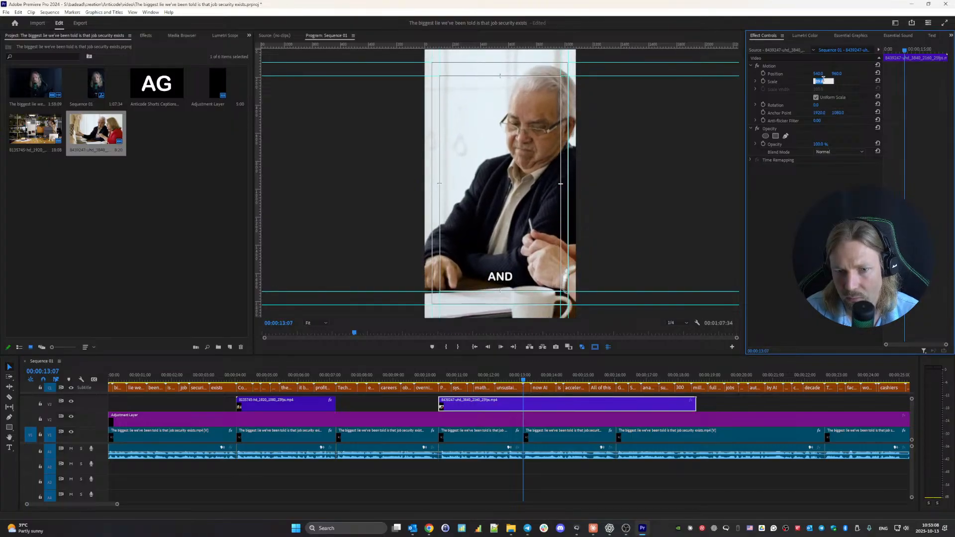
pyautogui.press('Return')
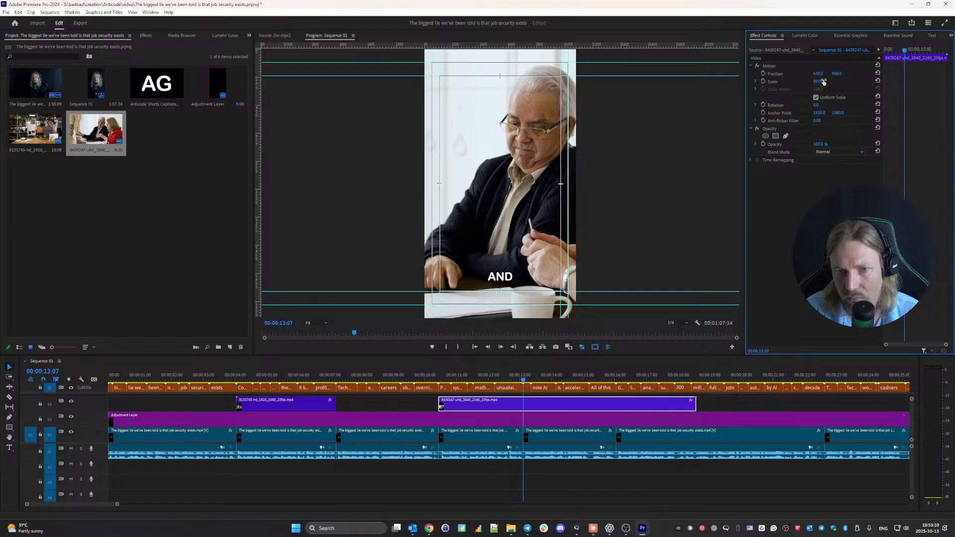
# - Shift the elderly couple clip's horizontal position left to include the woman, and return the playhead to 00:00:10:26
pyautogui.moveTo(818, 74); pyautogui.dragTo(722, 73)
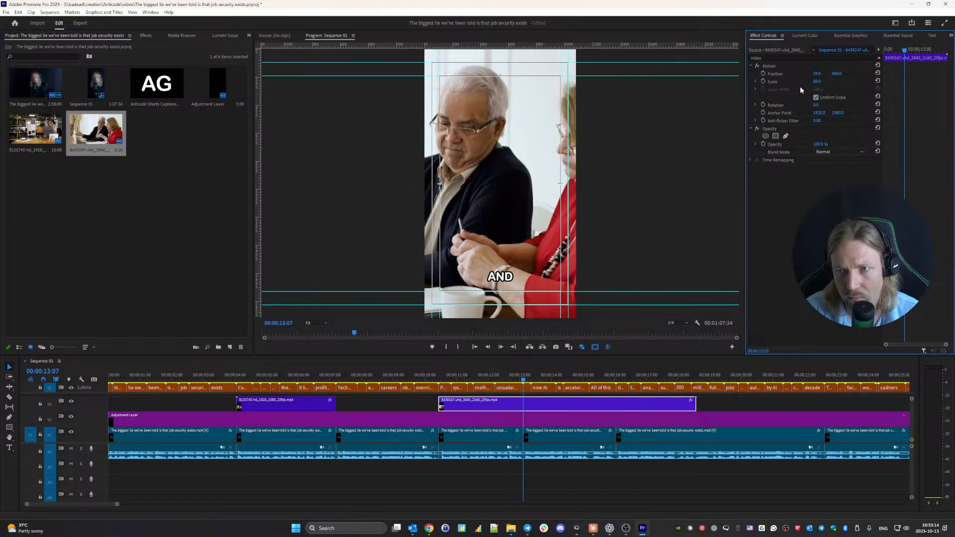
pyautogui.press('j')
pyautogui.press('j')
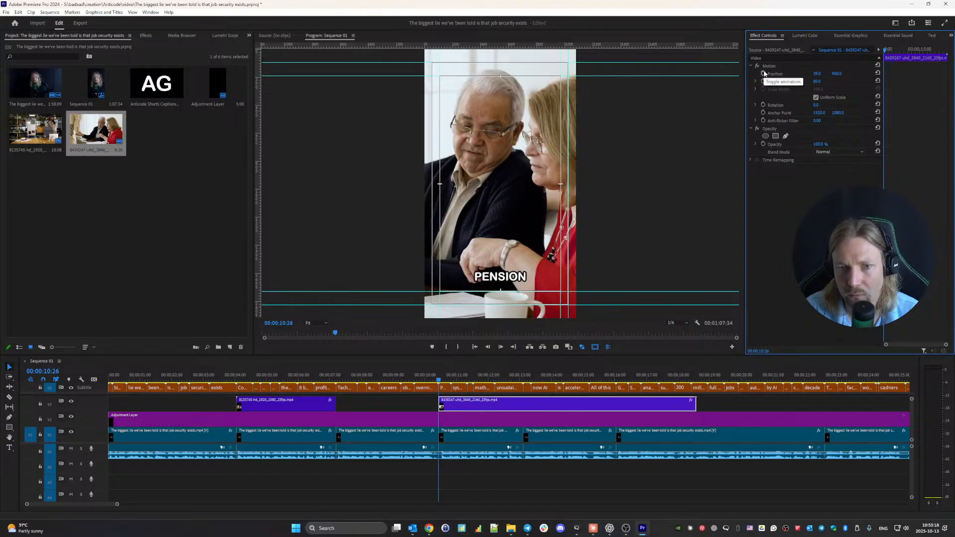
# - Animate the elderly couple clip's Position from -27 horizontally at its start, keyframing a pan that brings the man towards the frame's centre
pyautogui.moveTo(819, 76); pyautogui.dragTo(803, 75)
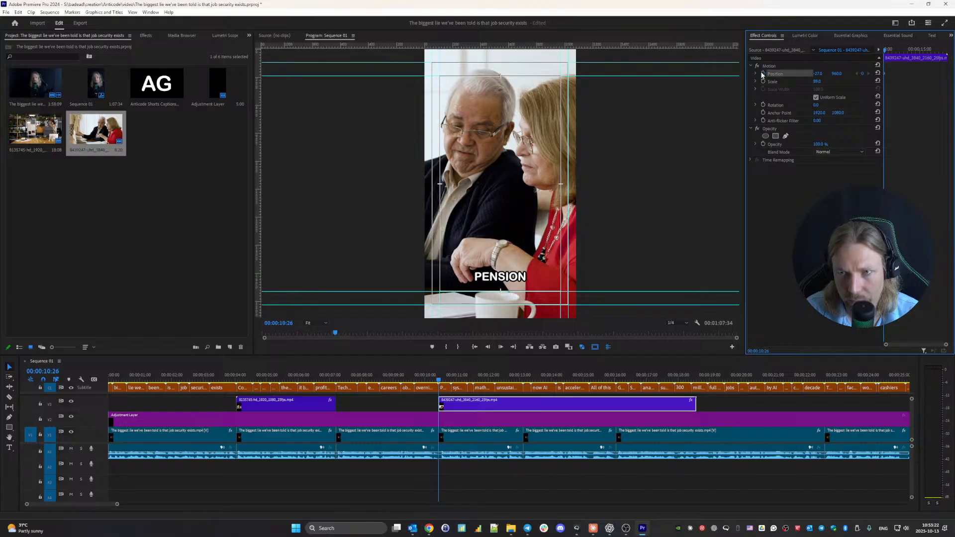
pyautogui.press('l')
pyautogui.press('l')
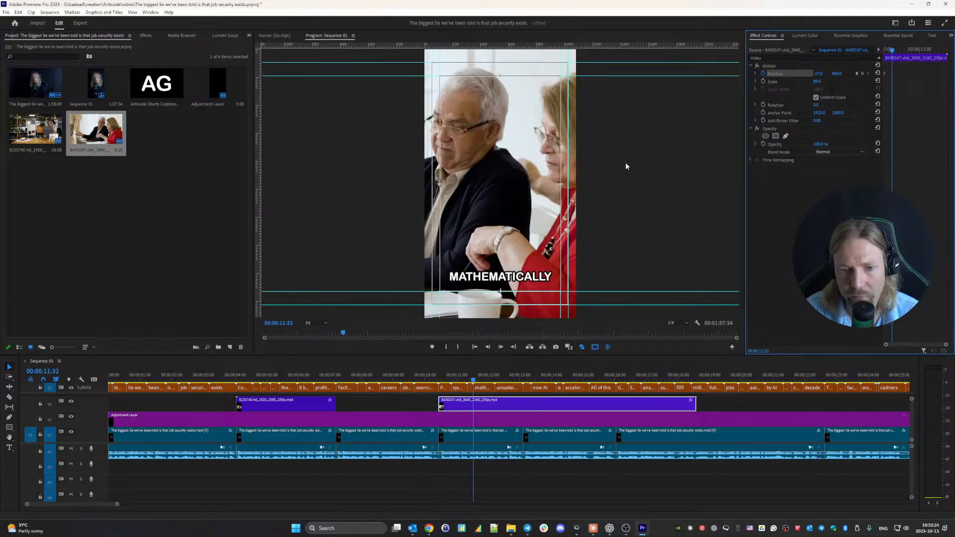
pyautogui.moveTo(817, 74); pyautogui.dragTo(930, 74)
# - Trim the elderly couple clip's end to the cut at 00:00:13:07 and play the section from 00:00:10:07
pyautogui.moveTo(694, 408); pyautogui.dragTo(521, 409)
pyautogui.click(429, 372)
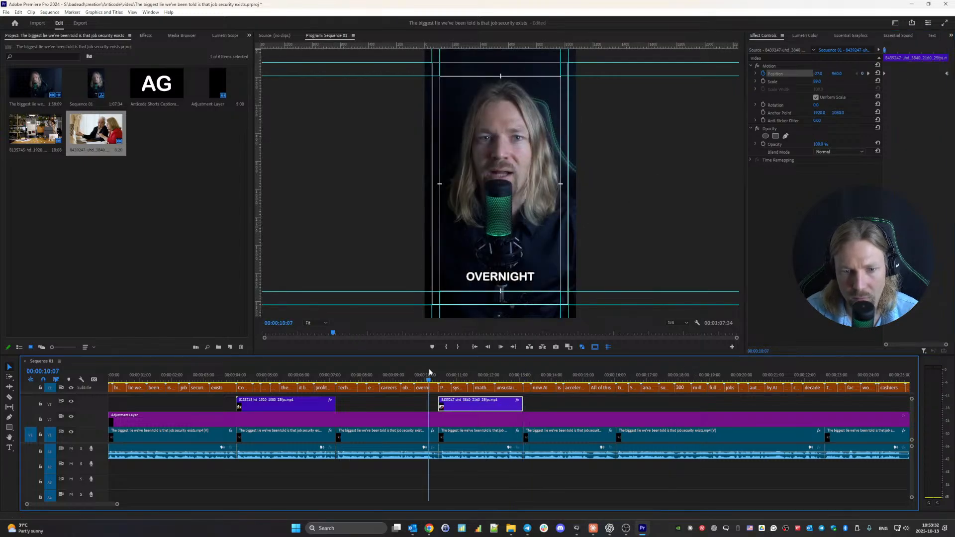
pyautogui.press('space')
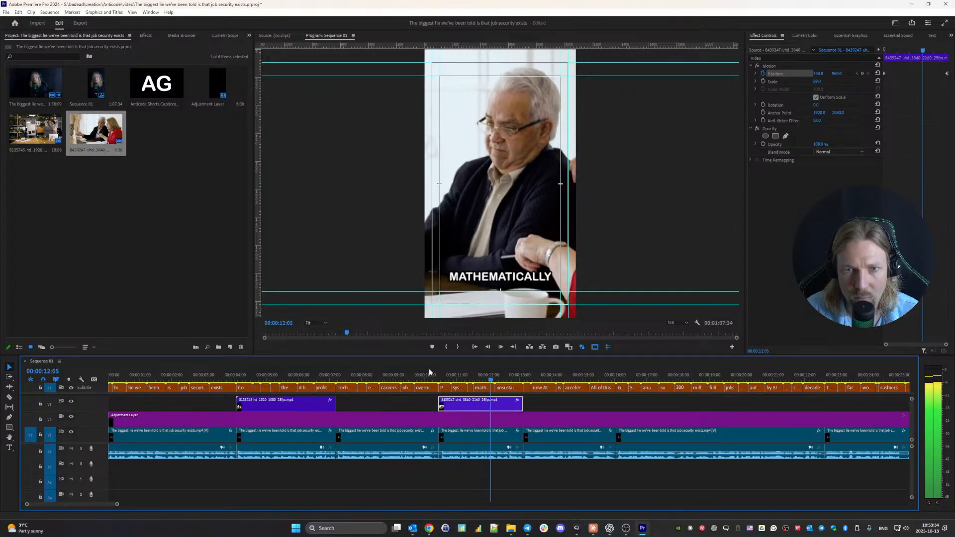
# - Replay the section and the following sentences, and park the playhead at 00:00:16:03 on the Goldman caption
pyautogui.click(436, 376)
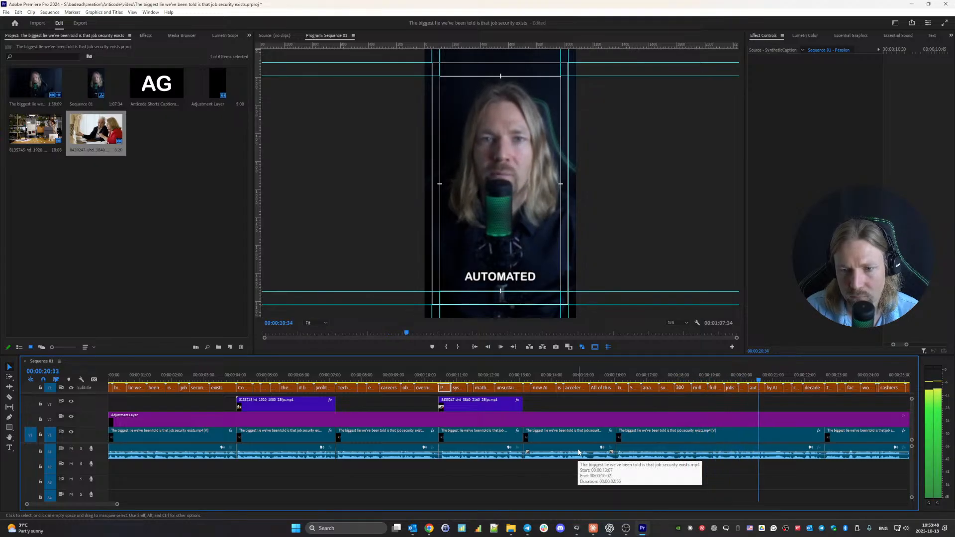
pyautogui.click(615, 377)
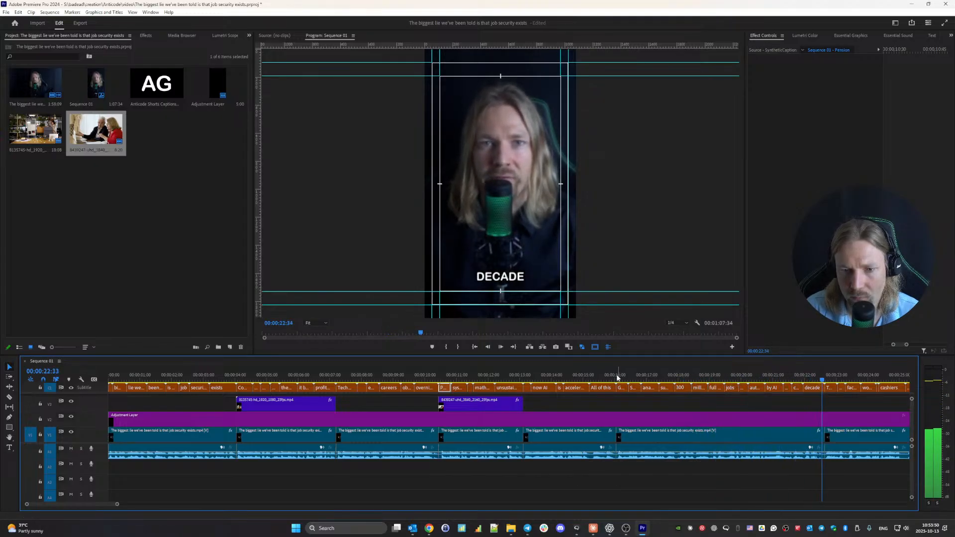
pyautogui.press('space')
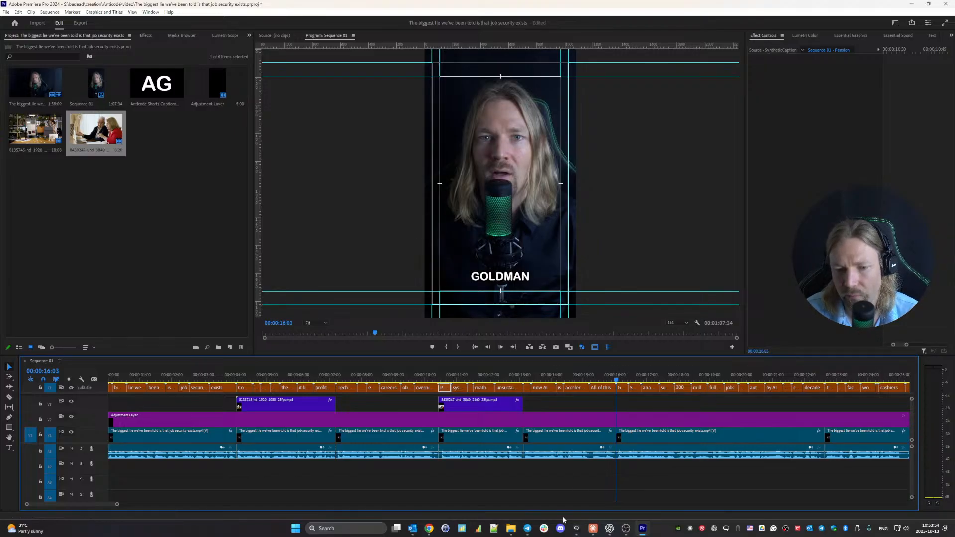
# - Switch to Chrome and merge the Goldman Sachs generative AI article into the Pexels window as a tab
pyautogui.click(575, 528)
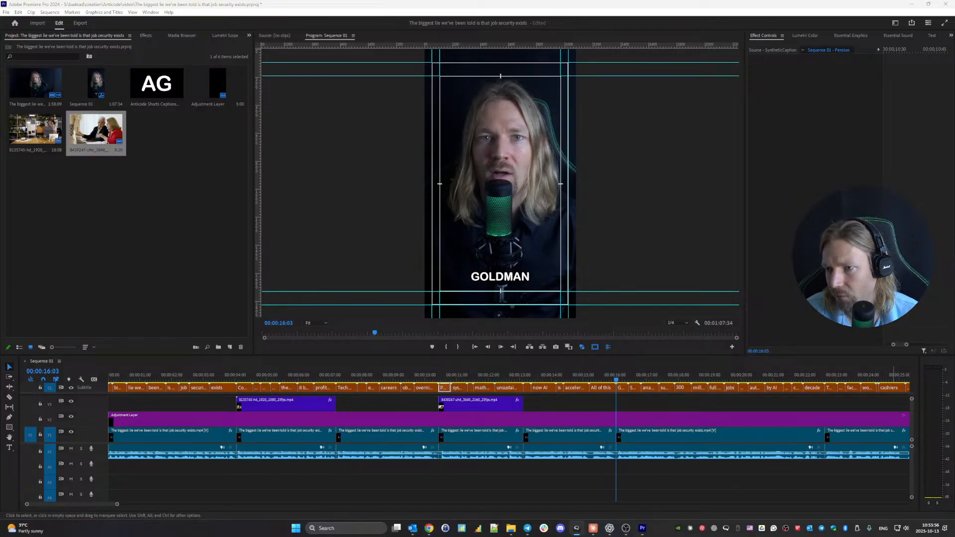
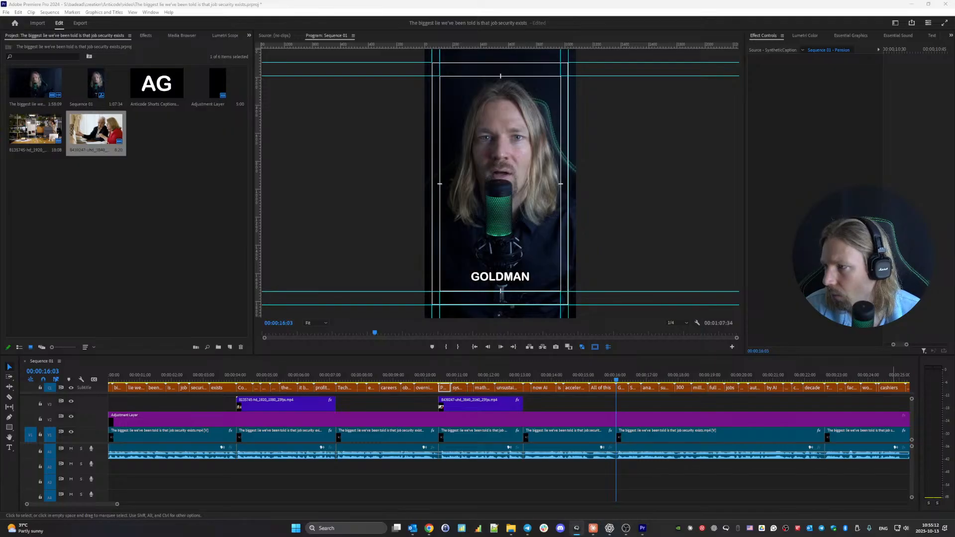
pyautogui.hotkey('alt', 'Tab')
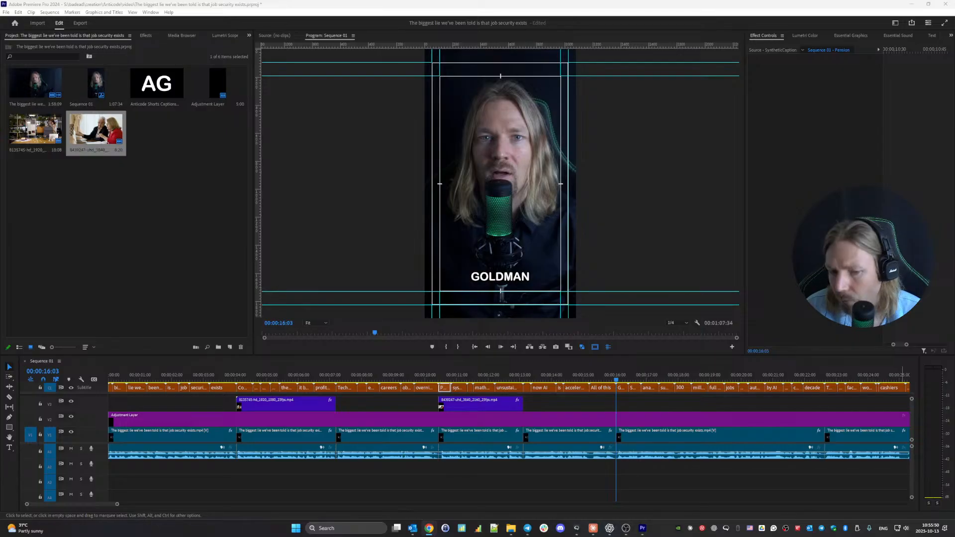
pyautogui.moveTo(431, 531)
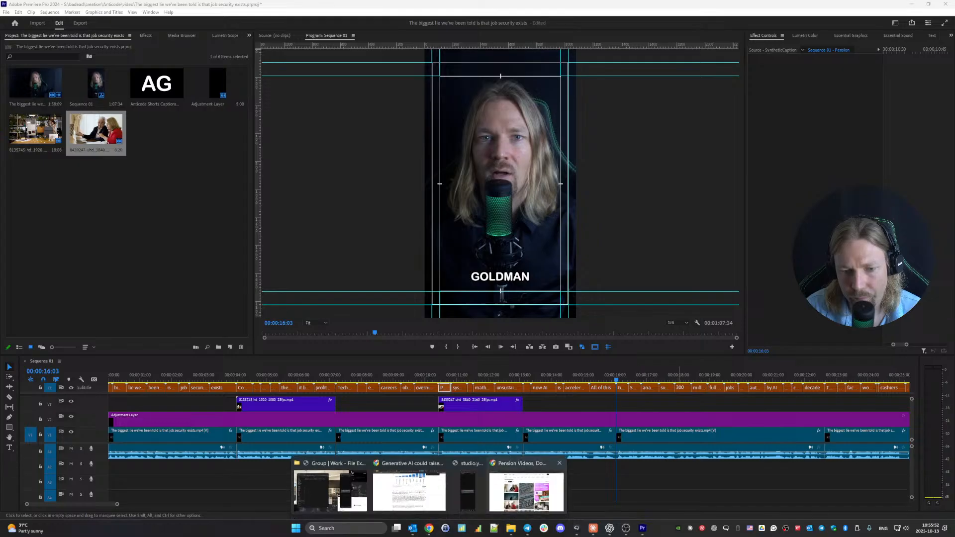
pyautogui.click(527, 509)
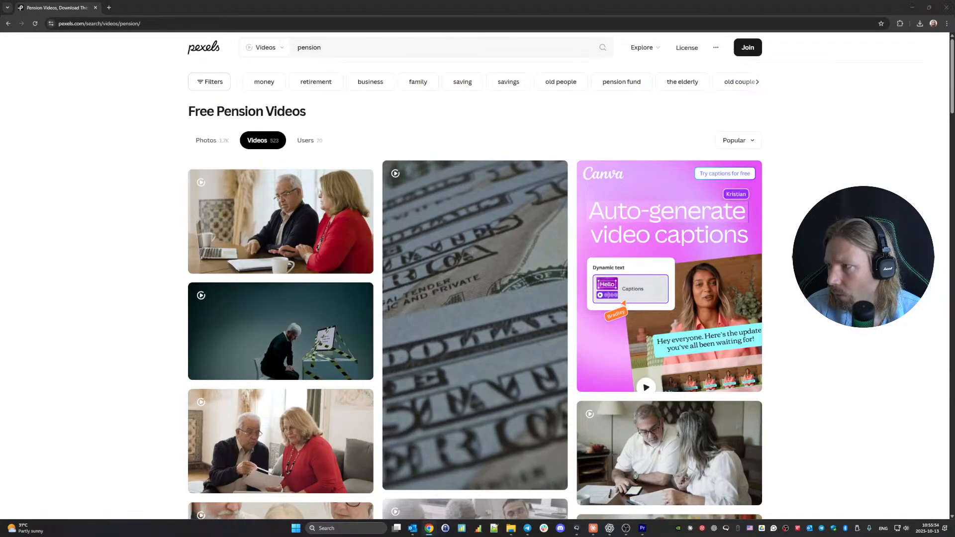
pyautogui.moveTo(954, 174); pyautogui.dragTo(482, 7)
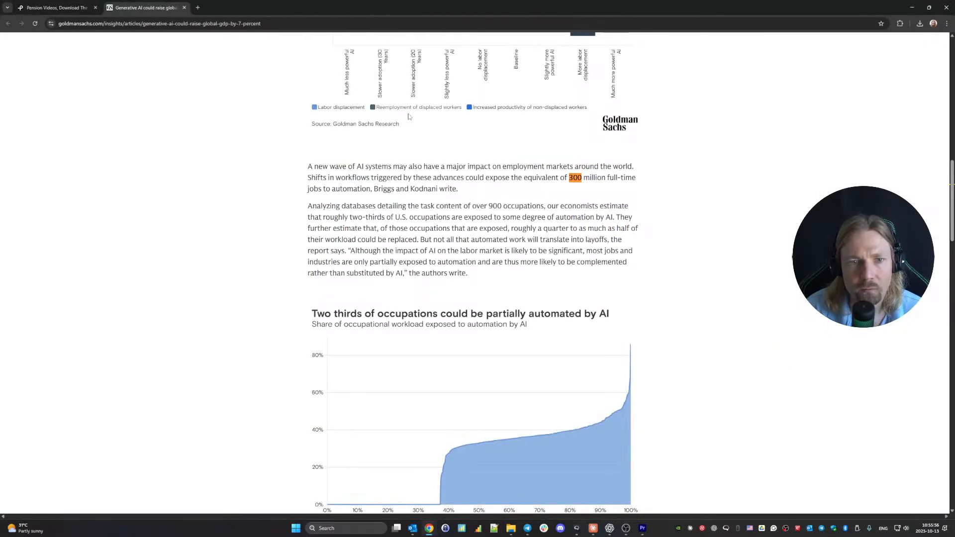
# - Skim the Goldman Sachs article and find the phrase "300 million full-time jobs to automation" in its text
pyautogui.scroll(8, 409, 119)
pyautogui.scroll(7, 427, 125)
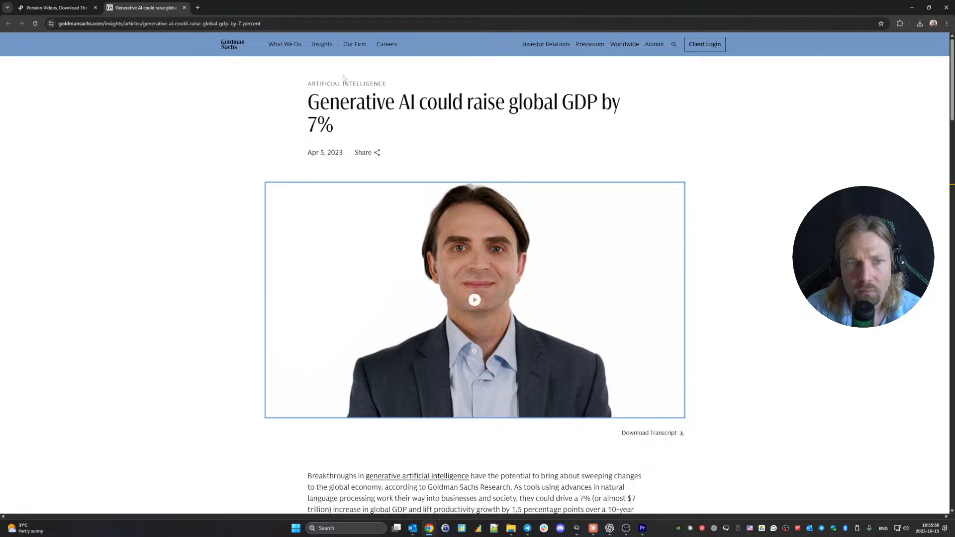
pyautogui.scroll(-15, 542, 136)
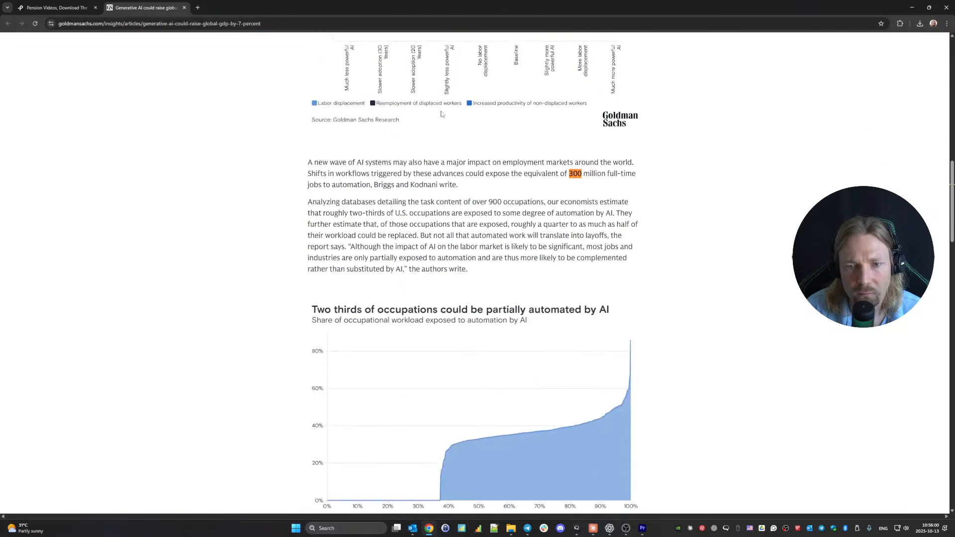
pyautogui.scroll(2, 572, 258)
pyautogui.moveTo(576, 256); pyautogui.dragTo(345, 275)
pyautogui.hotkey('ctrl', 'f')
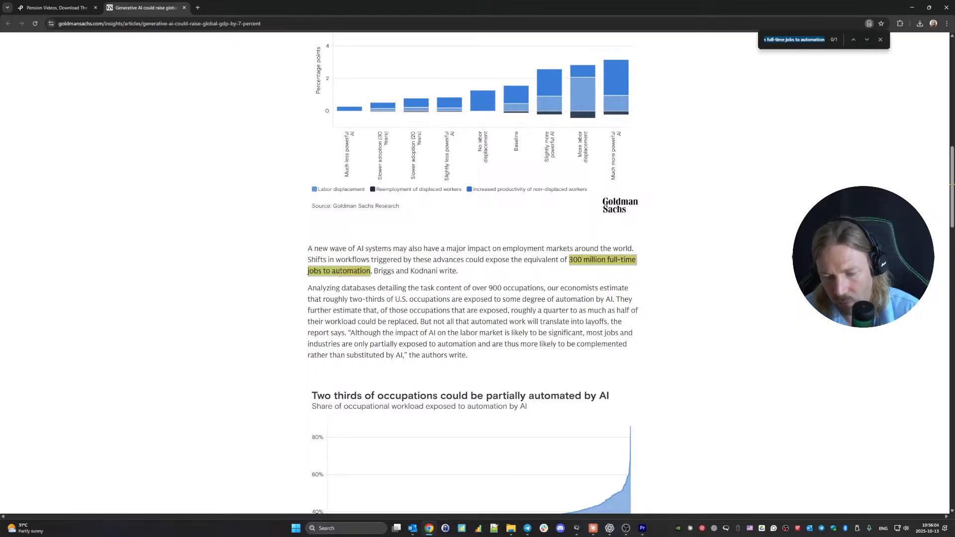
pyautogui.click(534, 261)
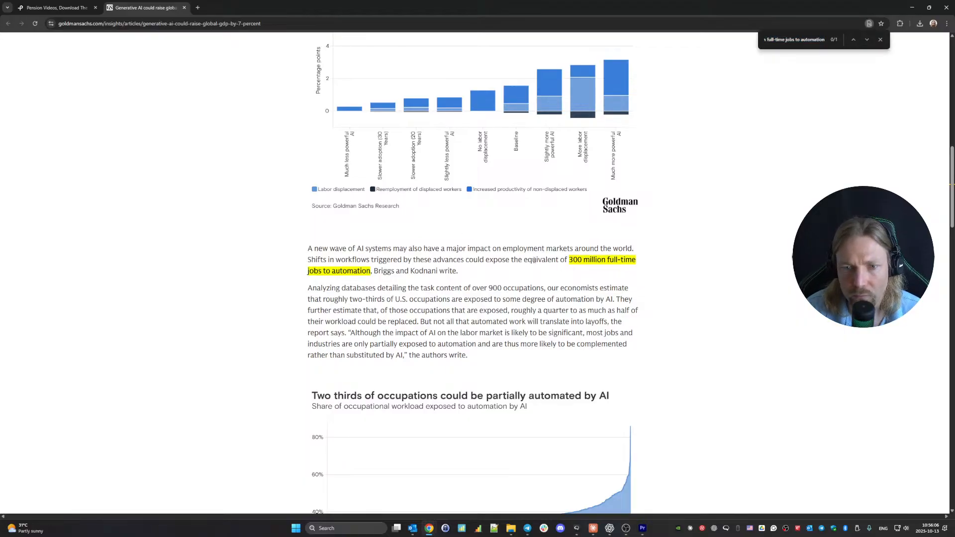
# - Examine the article's remaining charts and paragraphs, return to its headline and close the text search
pyautogui.scroll(-20, 583, 259)
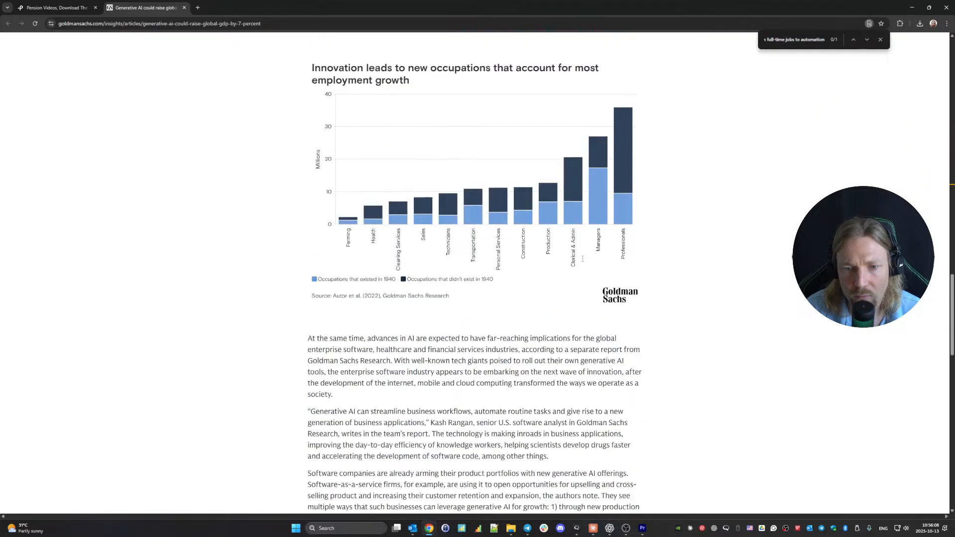
pyautogui.scroll(15, 582, 259)
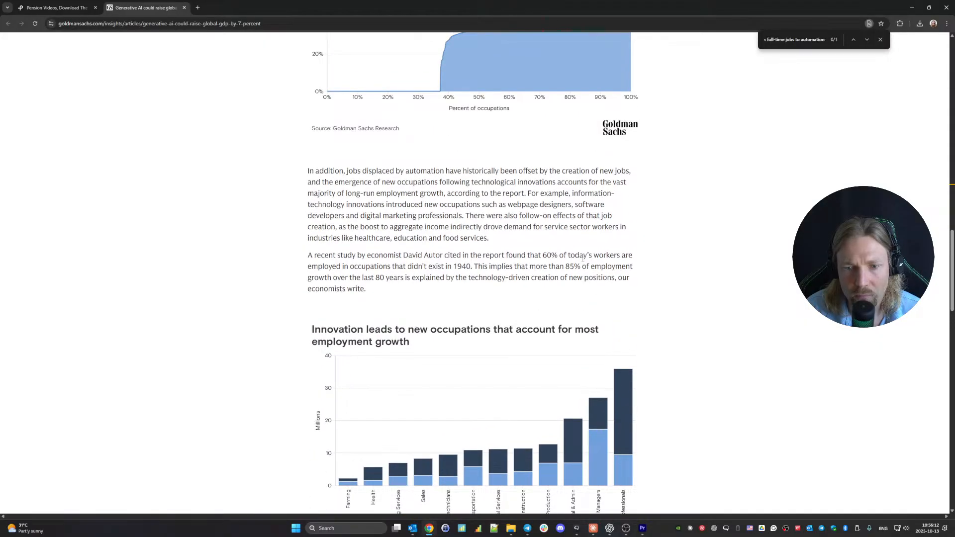
pyautogui.scroll(-2, 583, 259)
pyautogui.scroll(8, 583, 259)
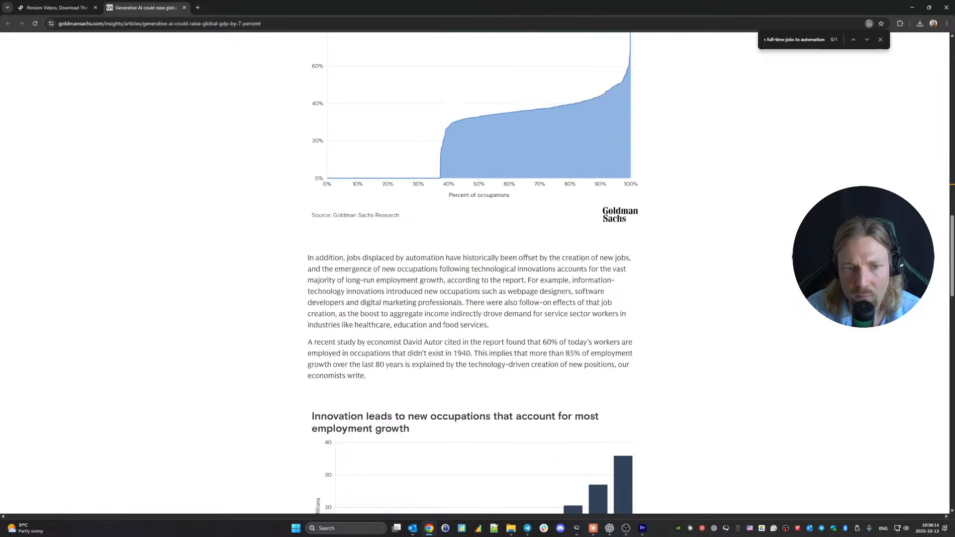
pyautogui.scroll(9, 583, 261)
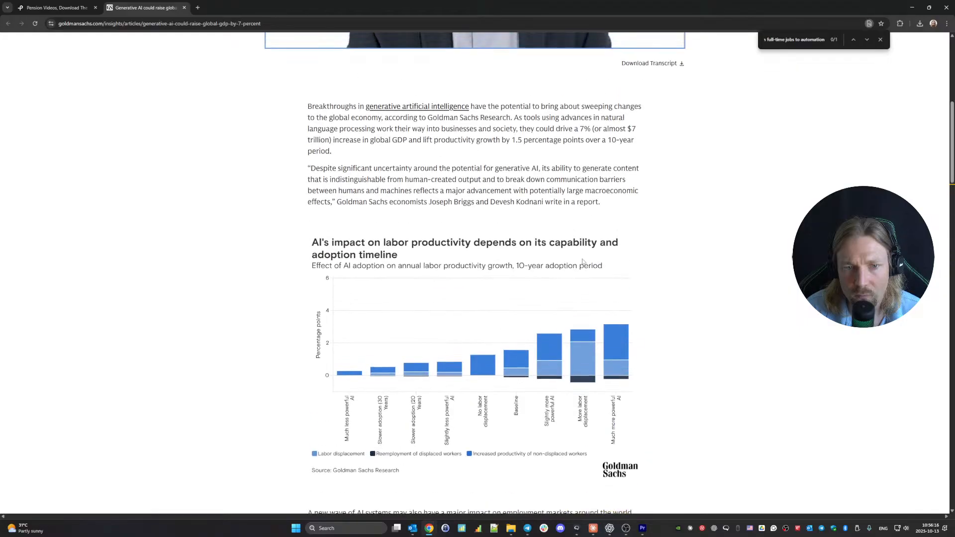
pyautogui.scroll(-2, 583, 262)
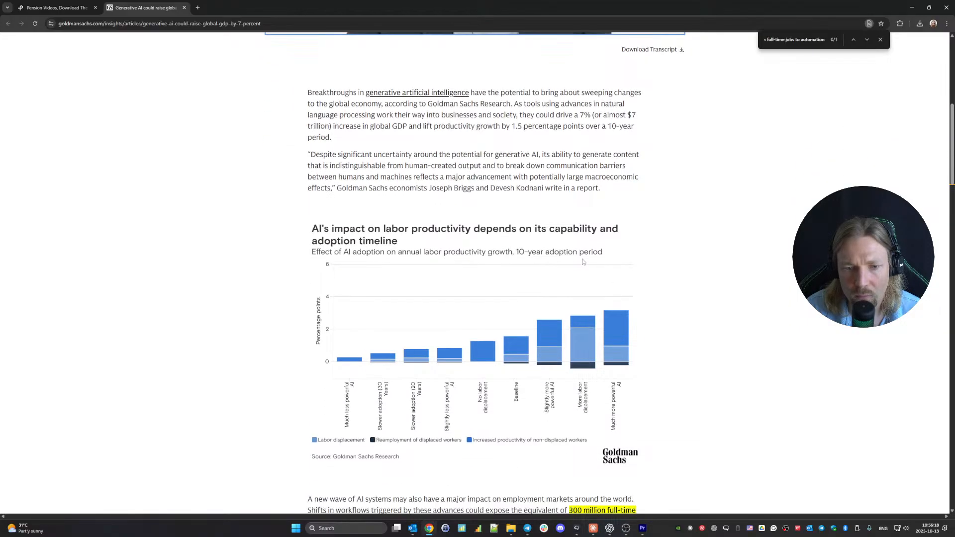
pyautogui.scroll(-2, 583, 262)
pyautogui.scroll(9, 583, 260)
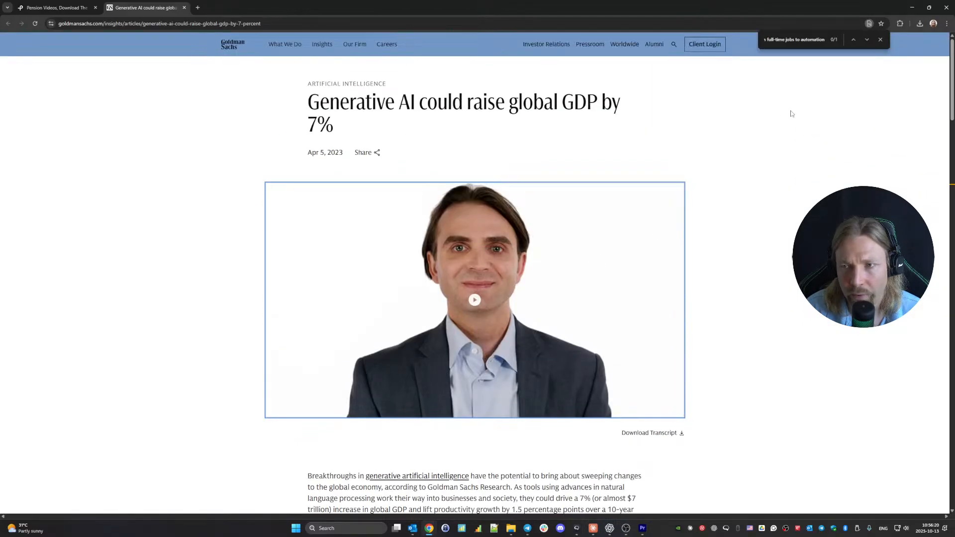
pyautogui.click(880, 41)
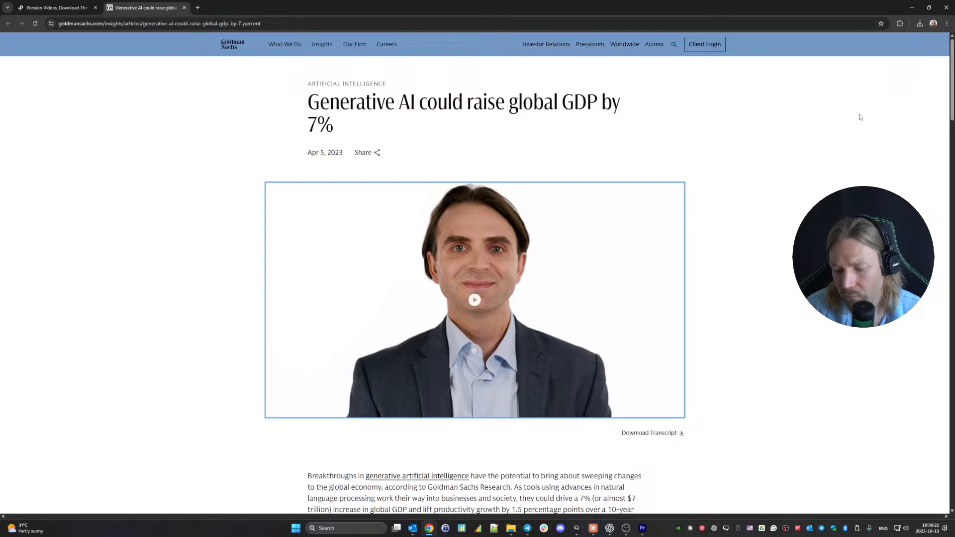
# - Capture a full size screenshot of the Goldman Sachs article with the browser's developer tools
pyautogui.press('F12')
pyautogui.moveTo(858, 151); pyautogui.dragTo(804, 153)
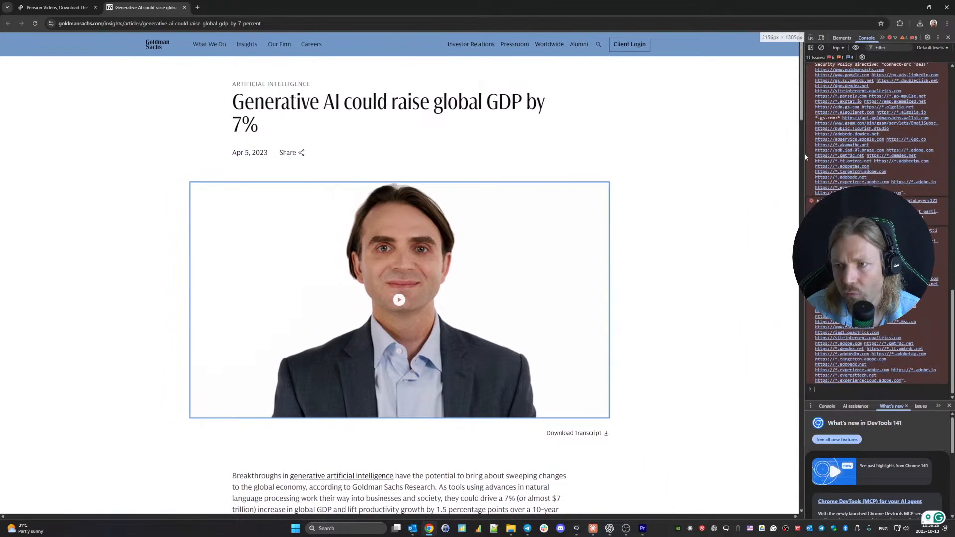
pyautogui.click(938, 37)
pyautogui.click(895, 95)
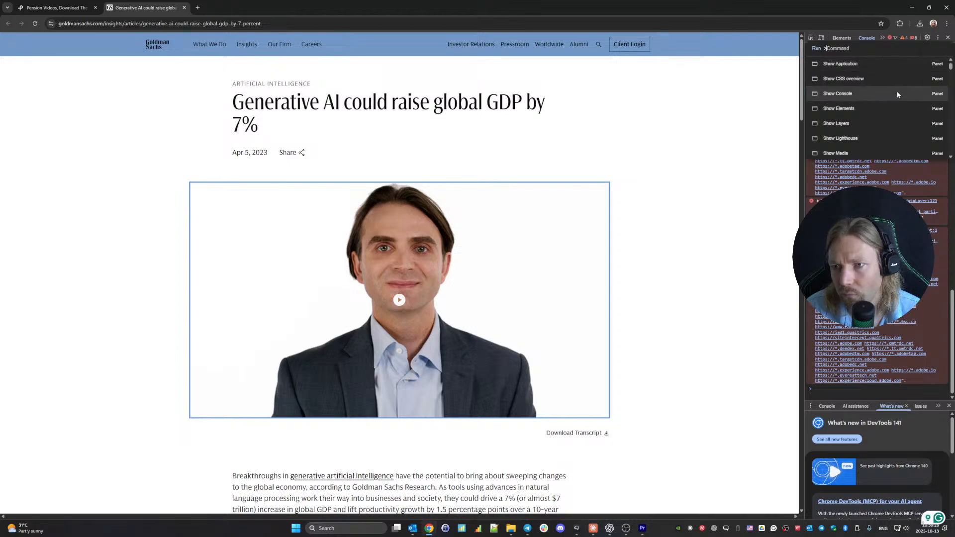
pyautogui.write('full')
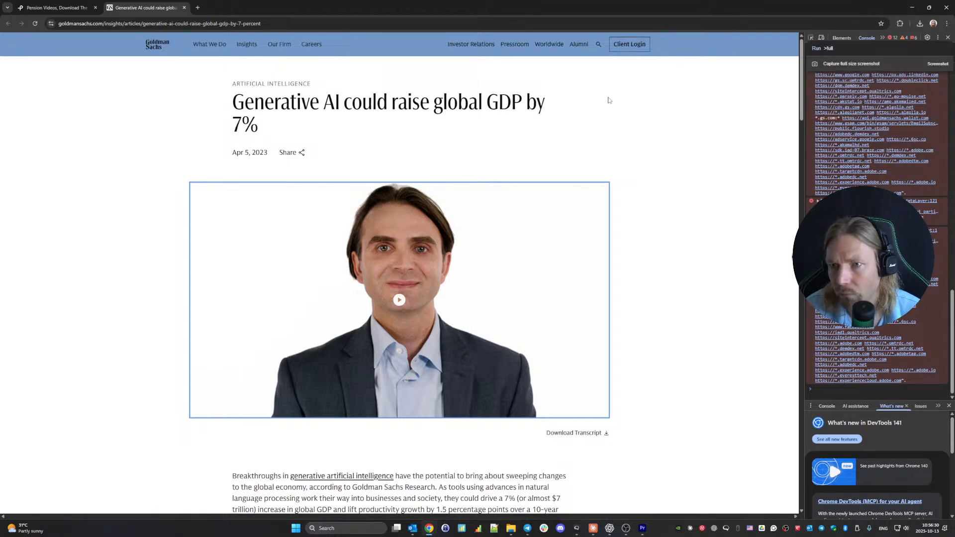
pyautogui.press('Return')
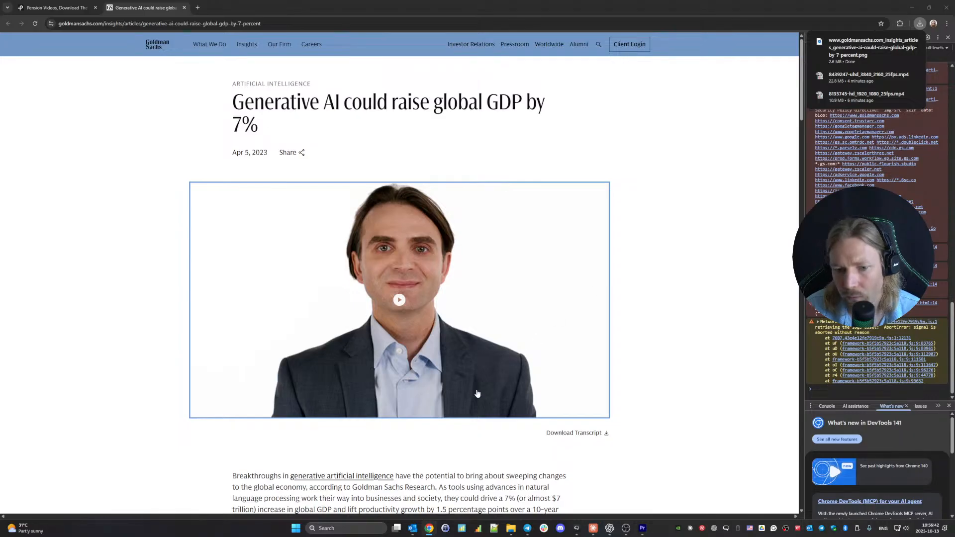
# - Switch to Premiere Pro with the downloaded article screenshot open in the image viewer, and zoom in to inspect its text sharpness
pyautogui.moveTo(434, 532)
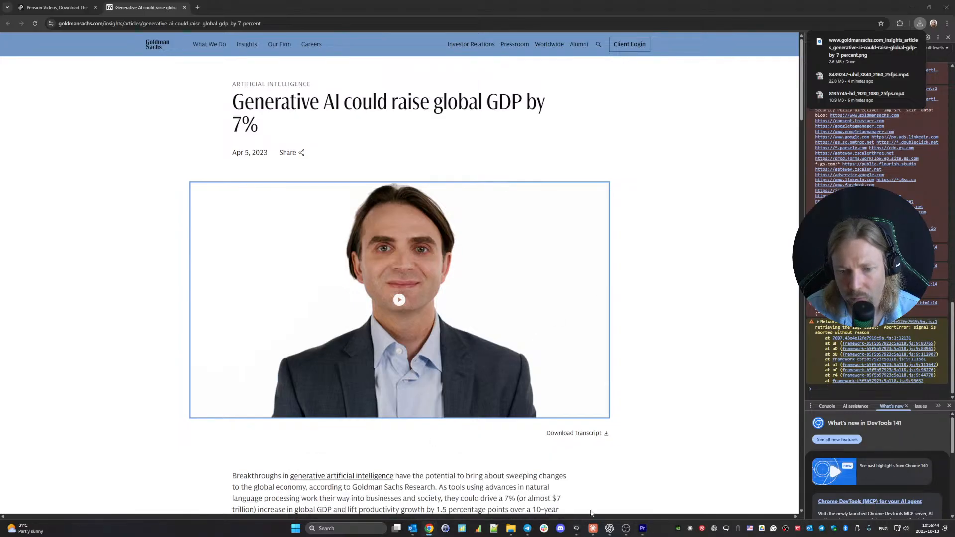
pyautogui.moveTo(624, 532)
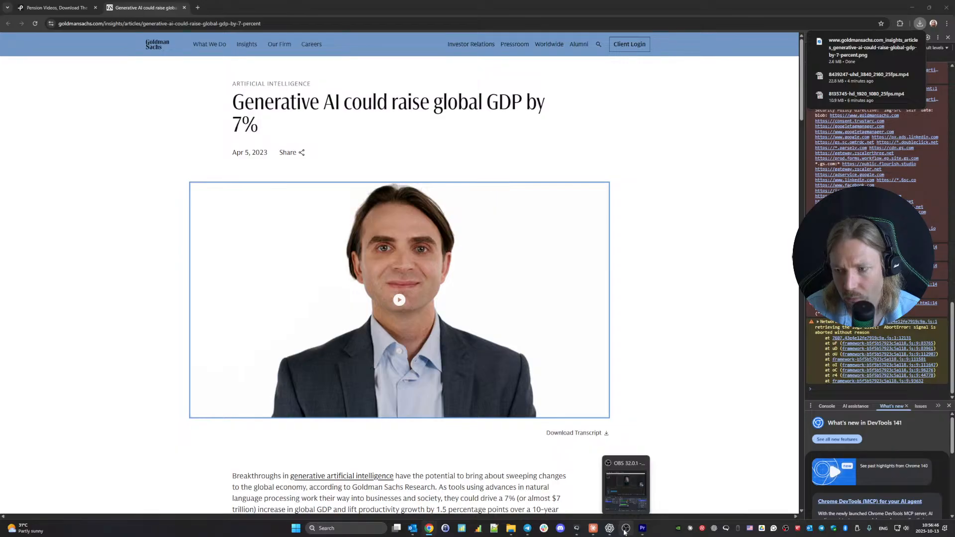
pyautogui.moveTo(510, 529)
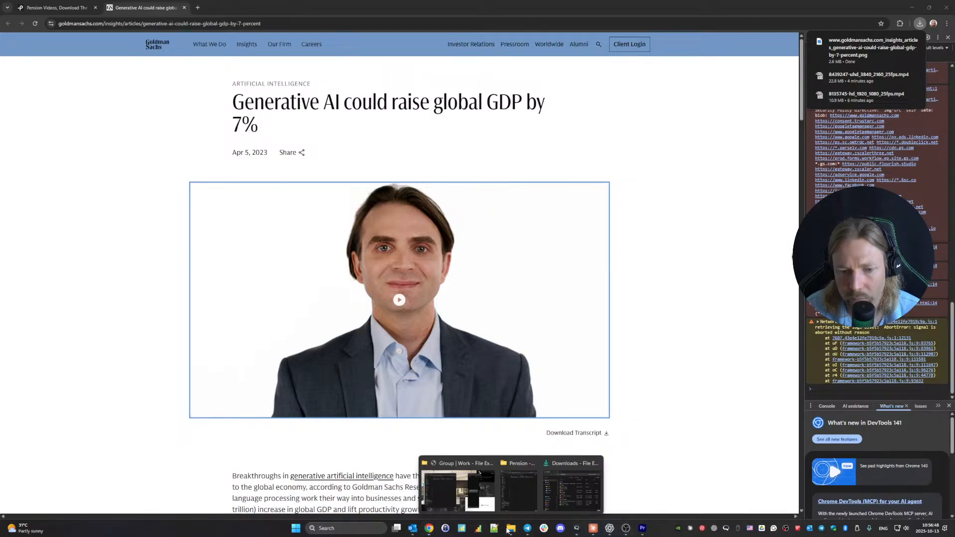
pyautogui.click(471, 462)
pyautogui.click(455, 464)
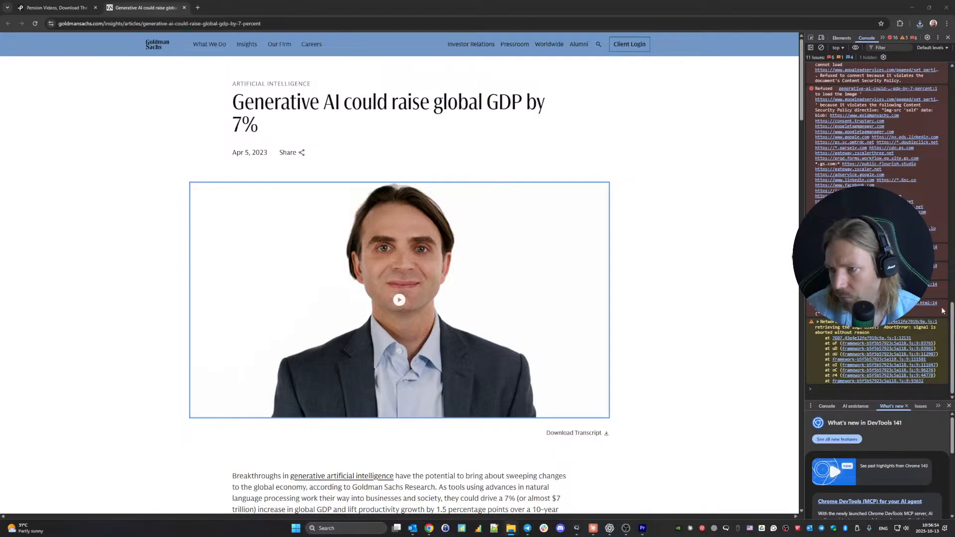
pyautogui.scroll(1, 940, 323)
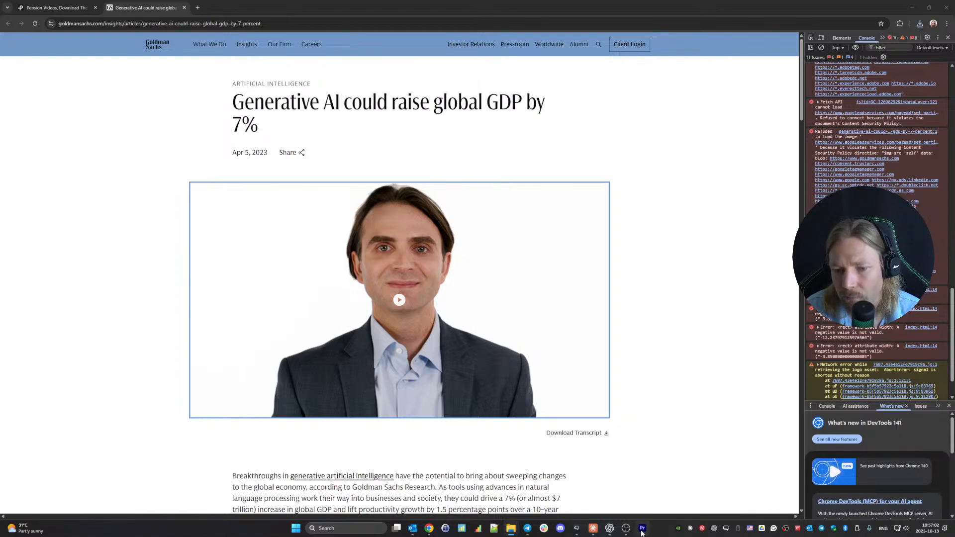
pyautogui.click(642, 529)
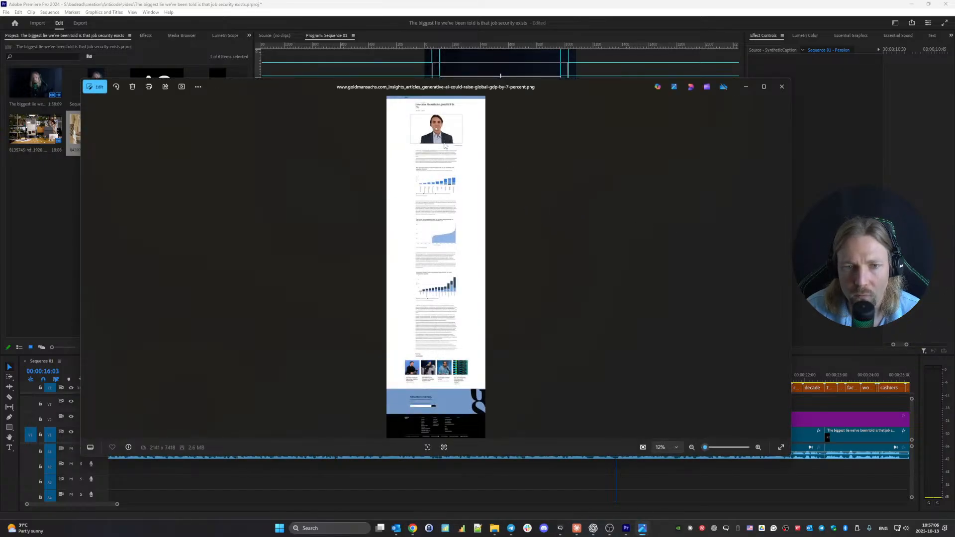
pyautogui.scroll(5, 445, 147)
pyautogui.scroll(5, 427, 209)
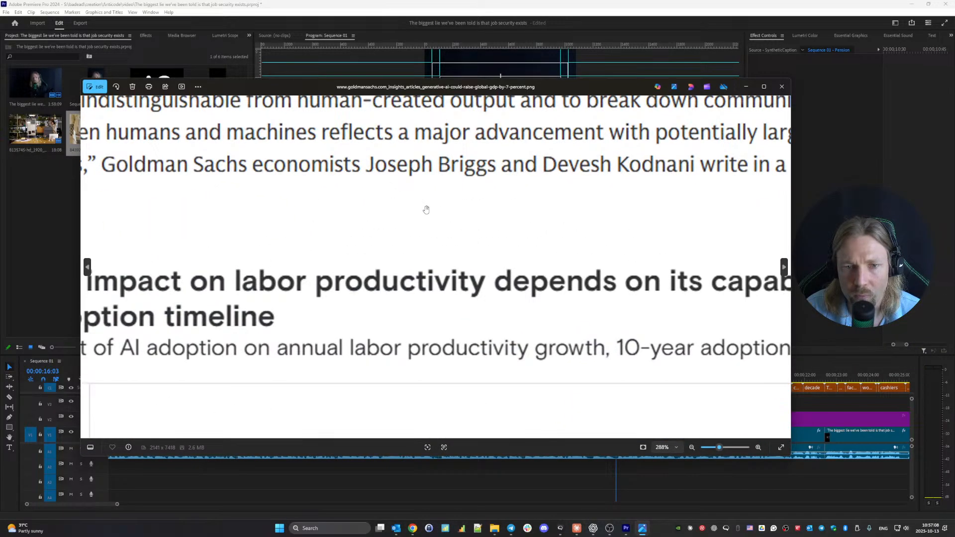
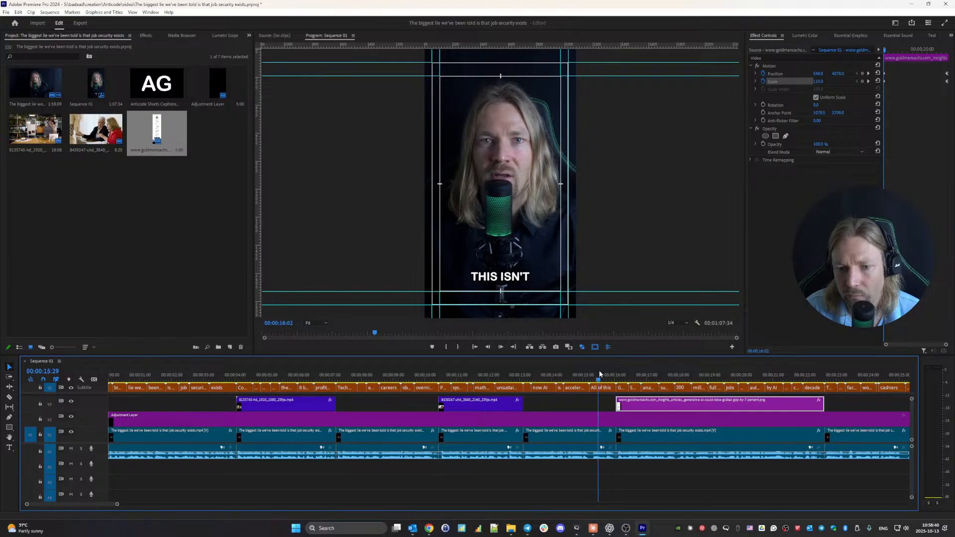
# - Play the sequence from just before the article screenshot clip through the "good news" part to the "solopreneurs" caption
pyautogui.press('space')
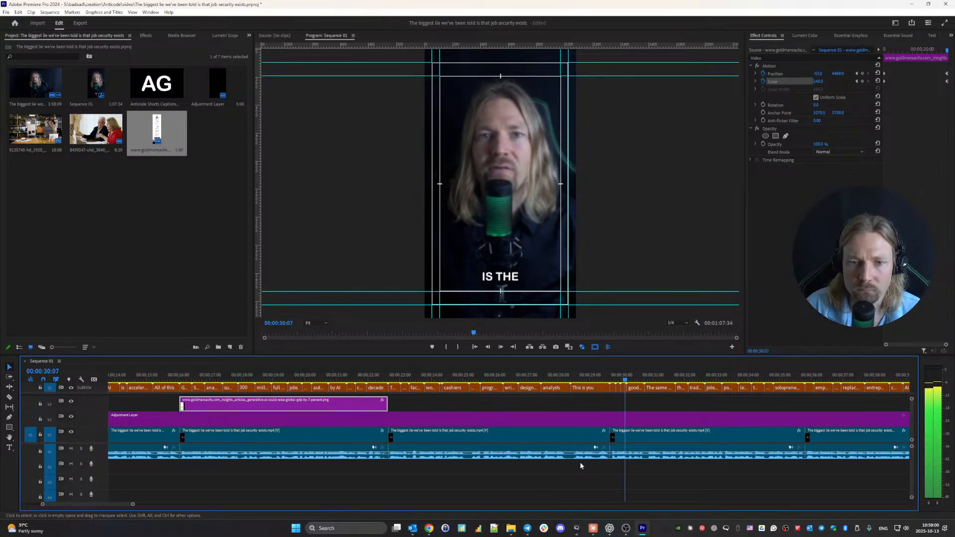
pyautogui.scroll(-5, 580, 461)
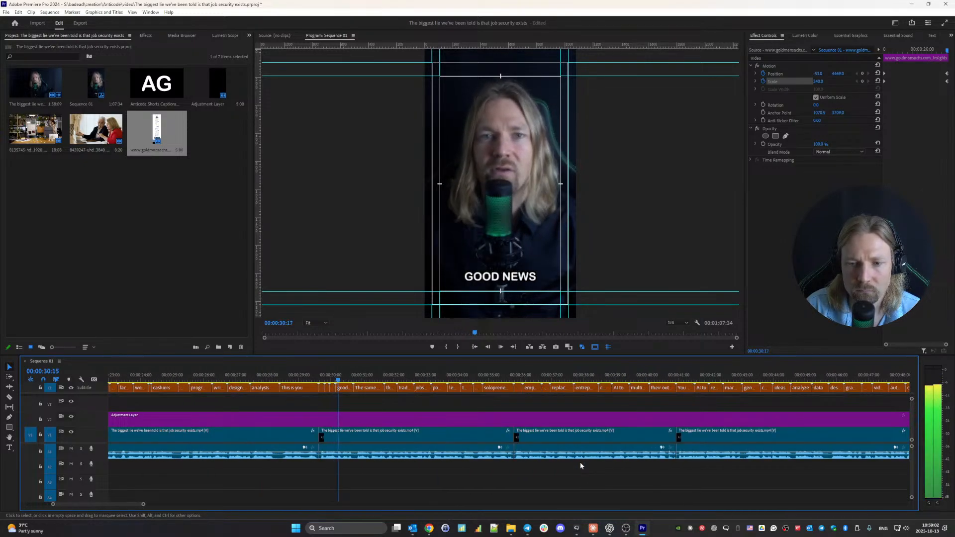
pyautogui.scroll(-4, 580, 462)
pyautogui.scroll(5, 580, 465)
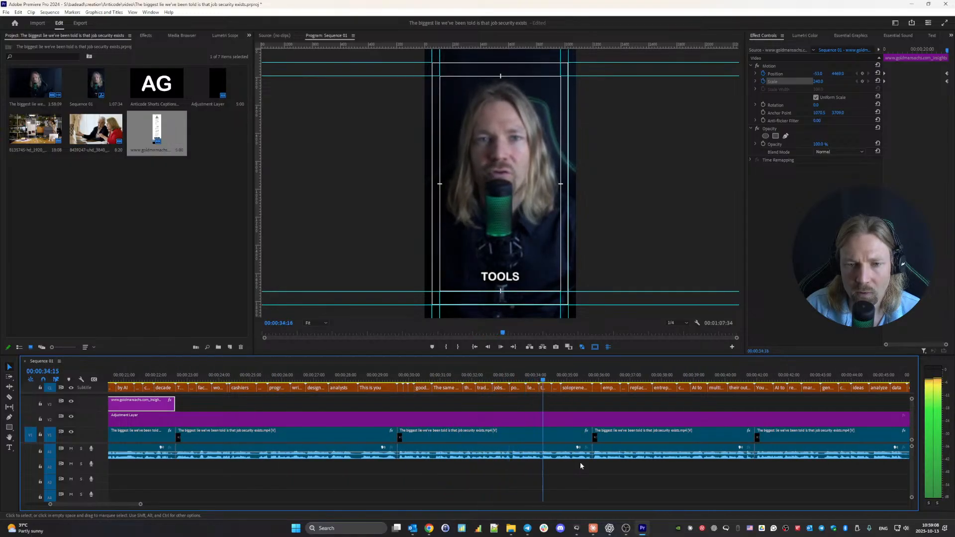
pyautogui.press('space')
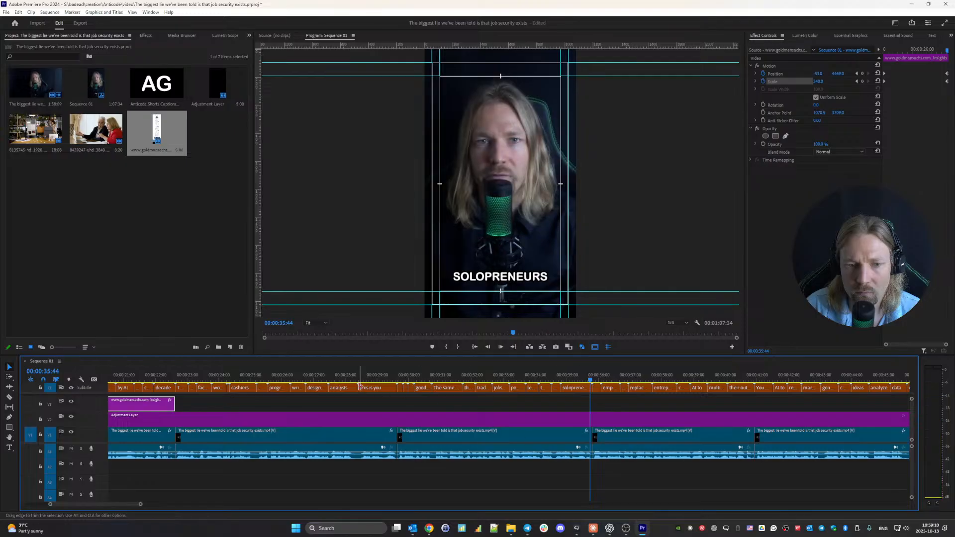
# - Replay the section between the "But" and "solopreneurs" captions, returning the playhead to the cut where the "But" caption starts
pyautogui.click(398, 374)
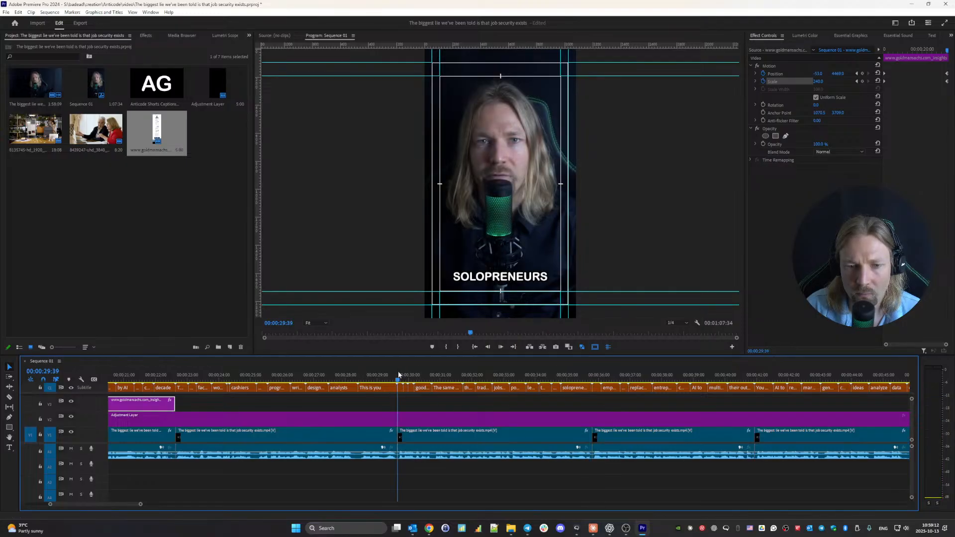
pyautogui.press('space')
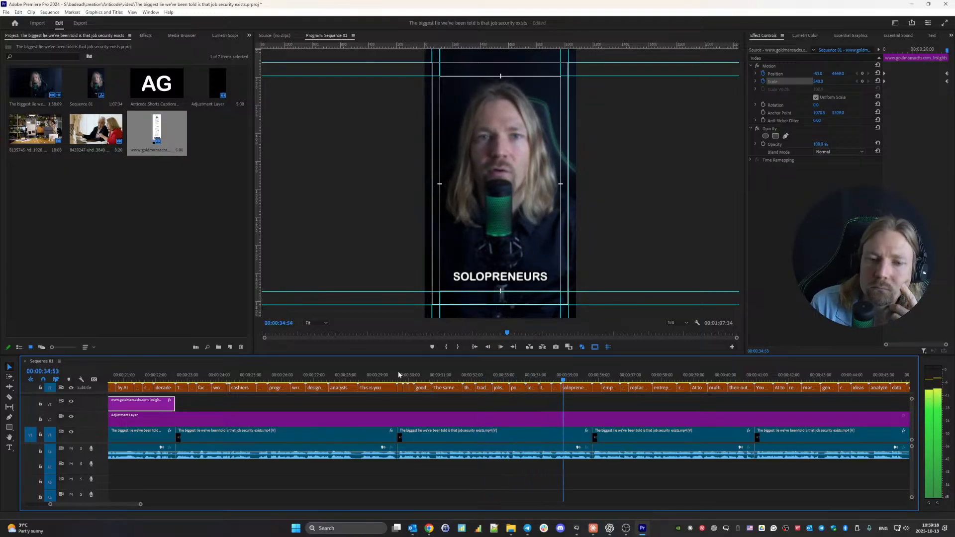
pyautogui.press('Up')
pyautogui.press('Up')
pyautogui.press('Up')
pyautogui.press('Up')
pyautogui.press('Up')
pyautogui.press('Up')
pyautogui.press('Up')
pyautogui.press('Up')
pyautogui.press('Up')
pyautogui.press('Up')
pyautogui.press('Up')
pyautogui.press('Up')
pyautogui.press('Up')
pyautogui.press('Up')
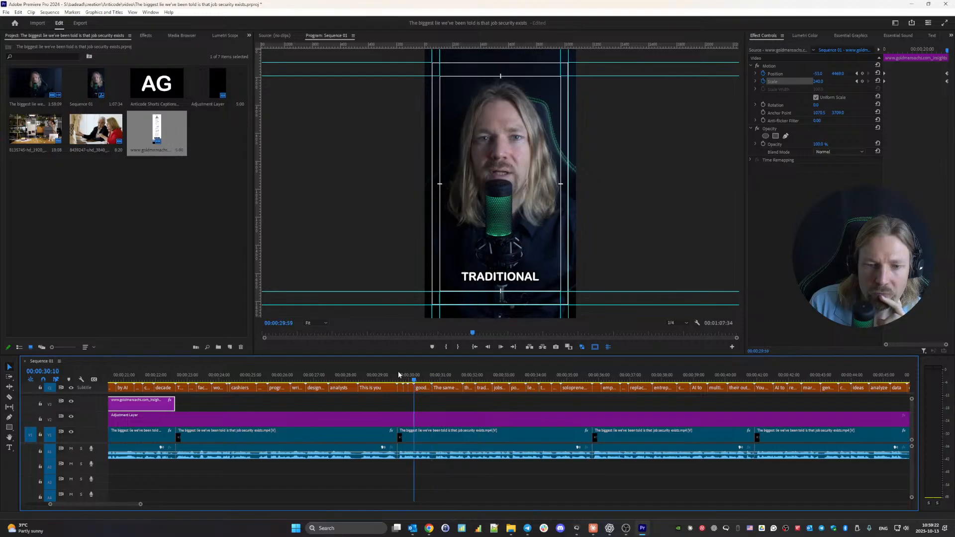
pyautogui.press('space')
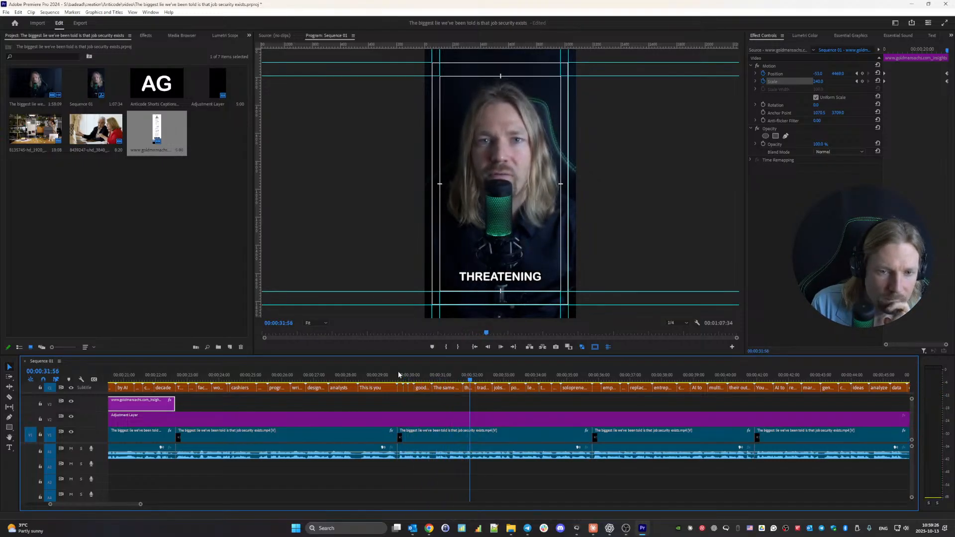
pyautogui.press('Up')
pyautogui.press('Up')
pyautogui.press('Up')
pyautogui.press('Up')
pyautogui.press('Up')
pyautogui.press('Up')
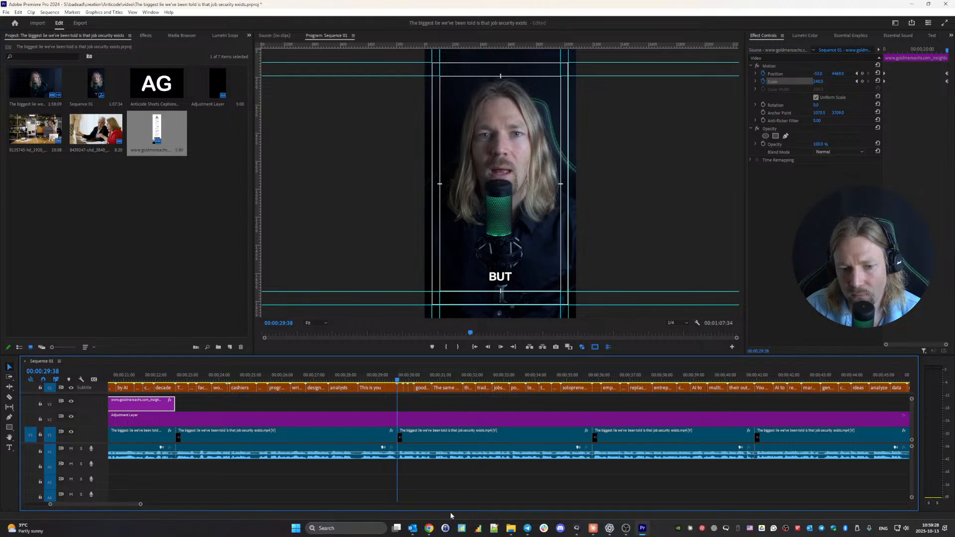
# - Switch to Chrome, close the Goldman Sachs article and search Pexels videos for "good news", browsing the results
pyautogui.click(527, 490)
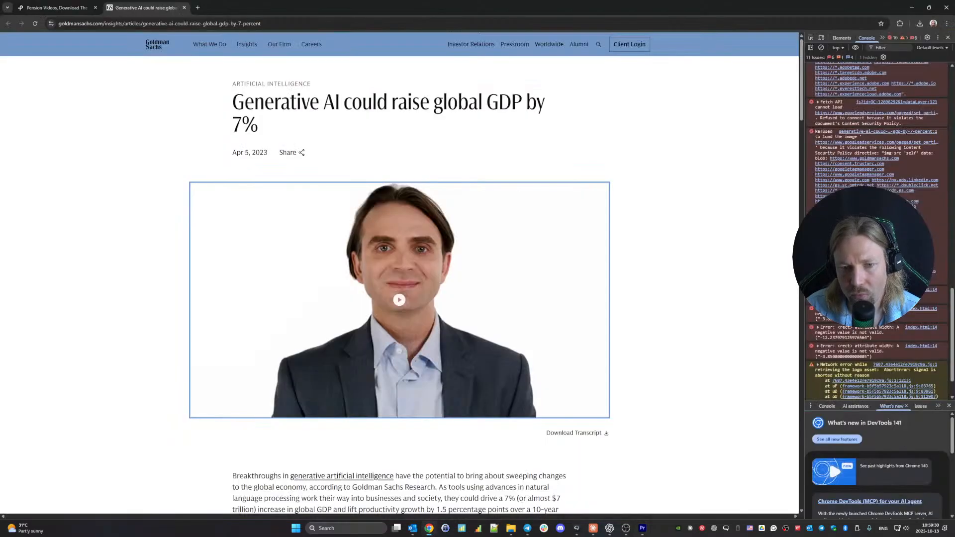
pyautogui.click(140, 7)
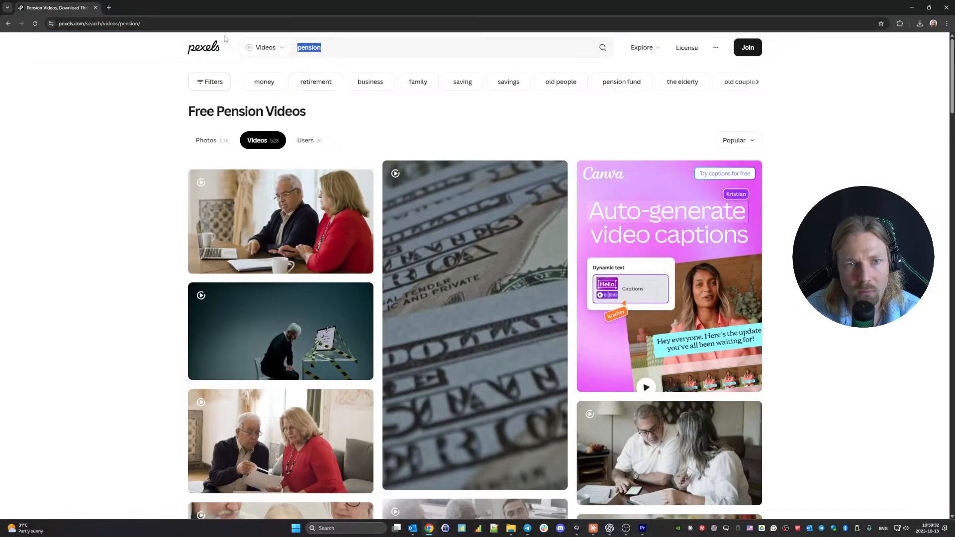
pyautogui.write('good')
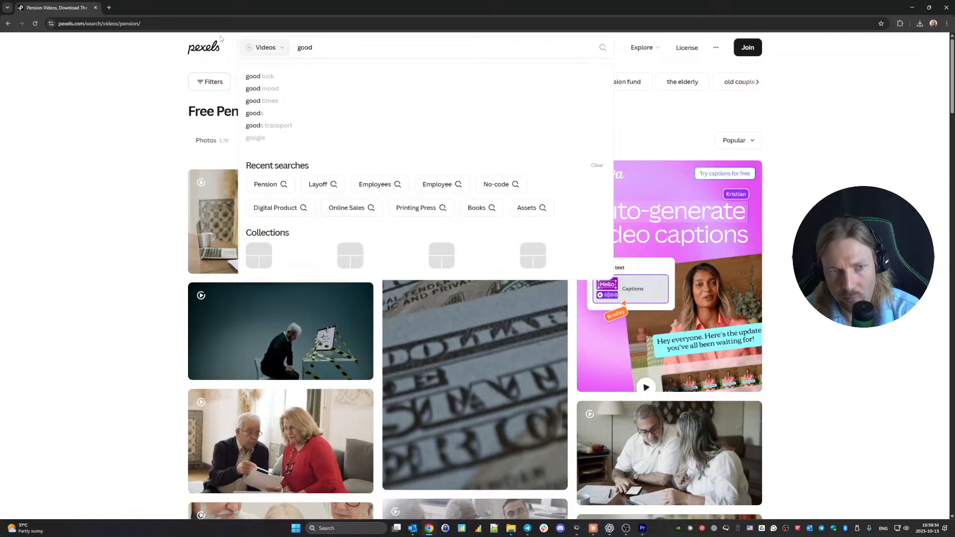
pyautogui.write(' nwqe')
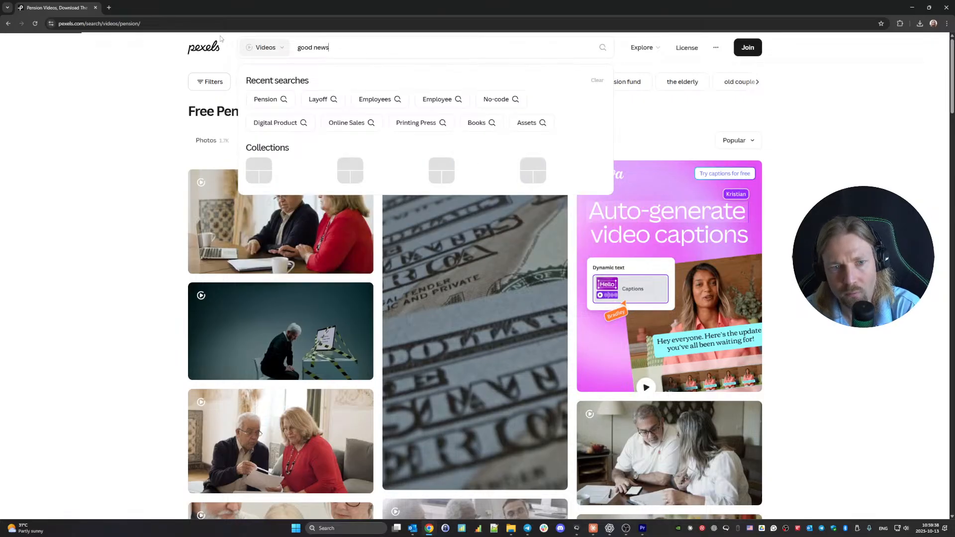
pyautogui.press('Return')
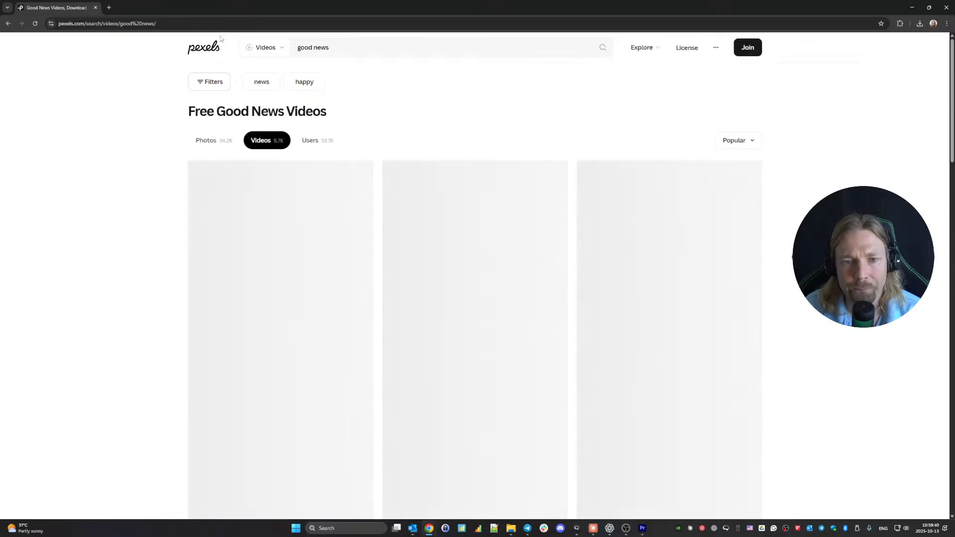
pyautogui.click(259, 47)
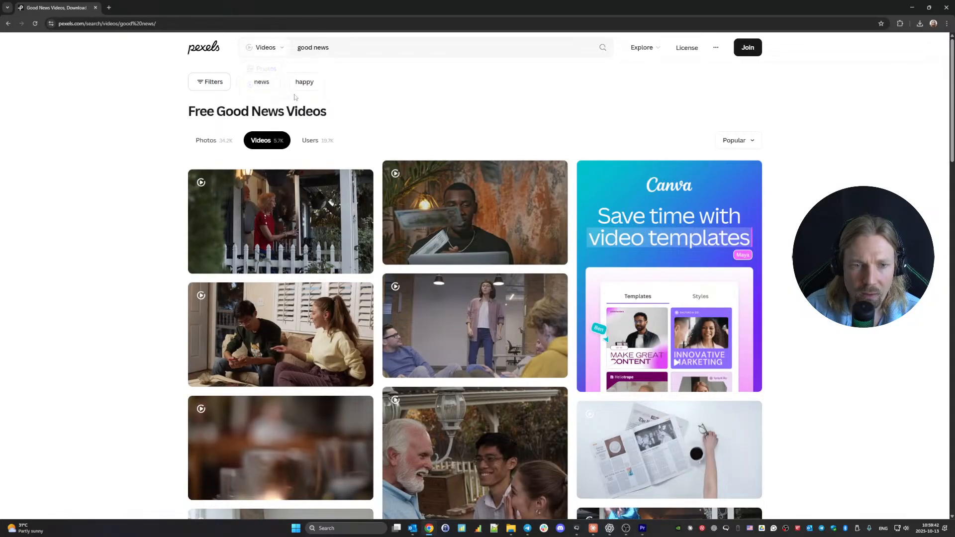
pyautogui.scroll(-3, 294, 97)
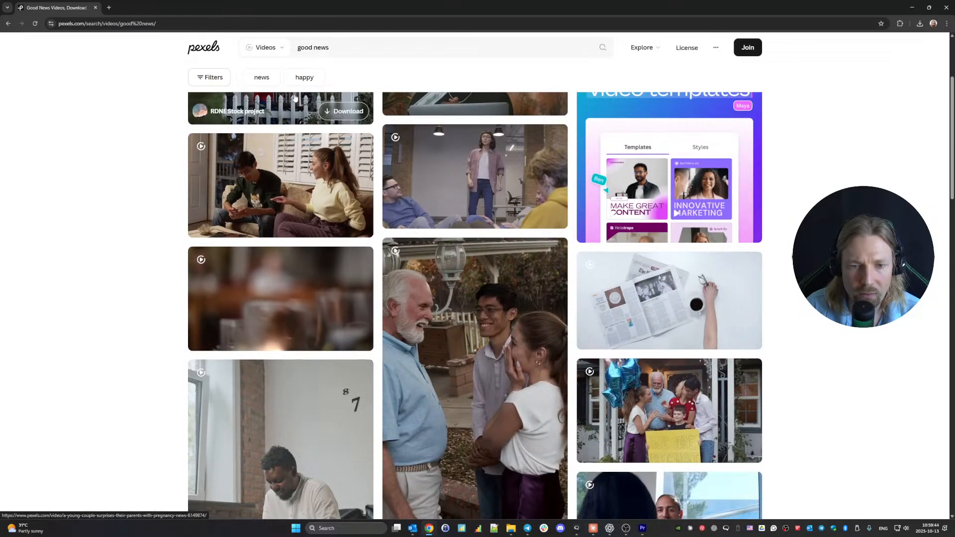
# - Browse the good news video results and download the vertical clip of the excited woman in orange who points at her laptop
pyautogui.scroll(-4, 294, 98)
pyautogui.moveTo(295, 98)
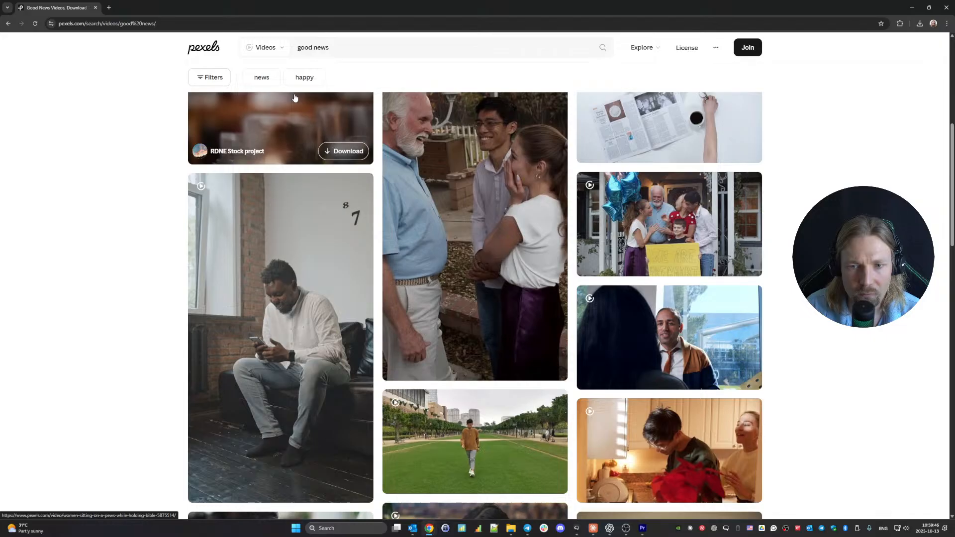
pyautogui.scroll(-4, 295, 98)
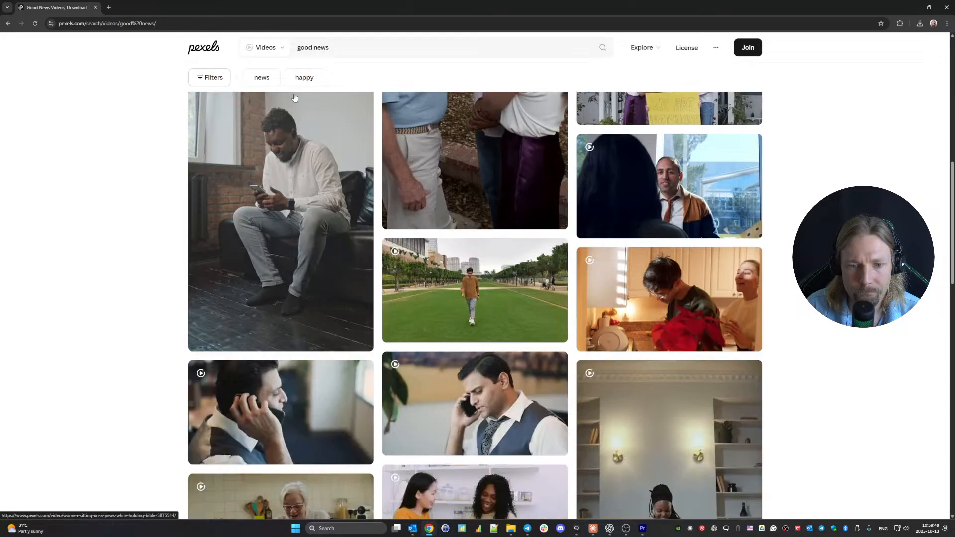
pyautogui.scroll(-4, 294, 98)
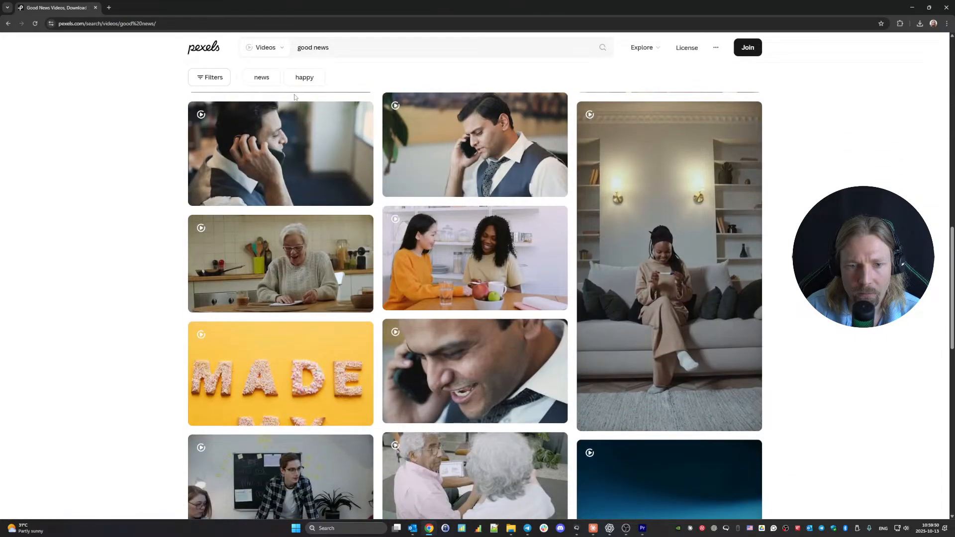
pyautogui.scroll(-2, 294, 98)
pyautogui.scroll(-5, 294, 97)
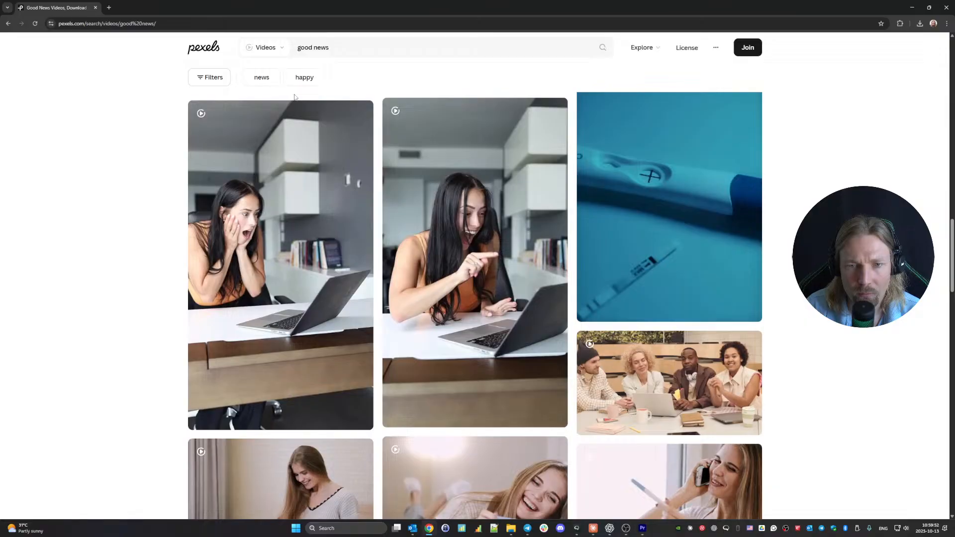
pyautogui.moveTo(291, 186)
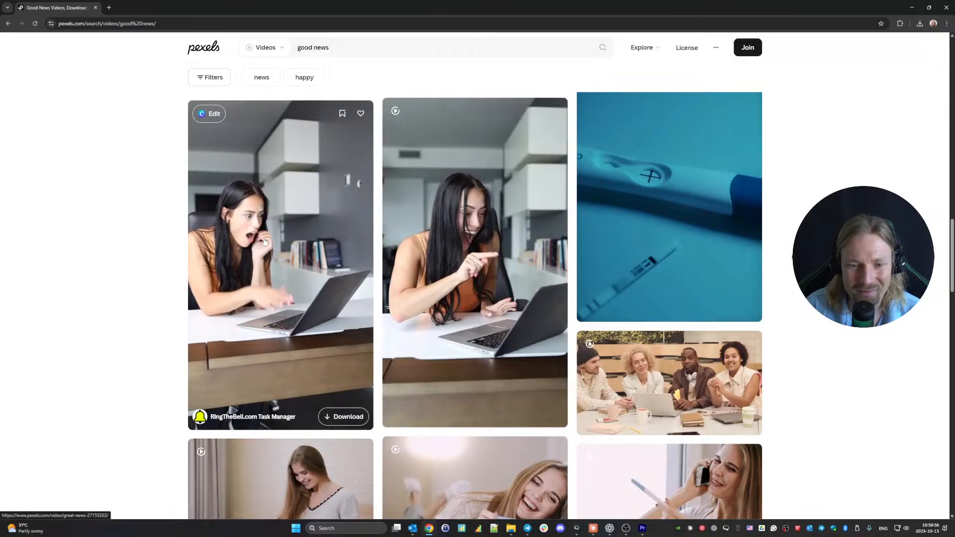
pyautogui.moveTo(444, 256)
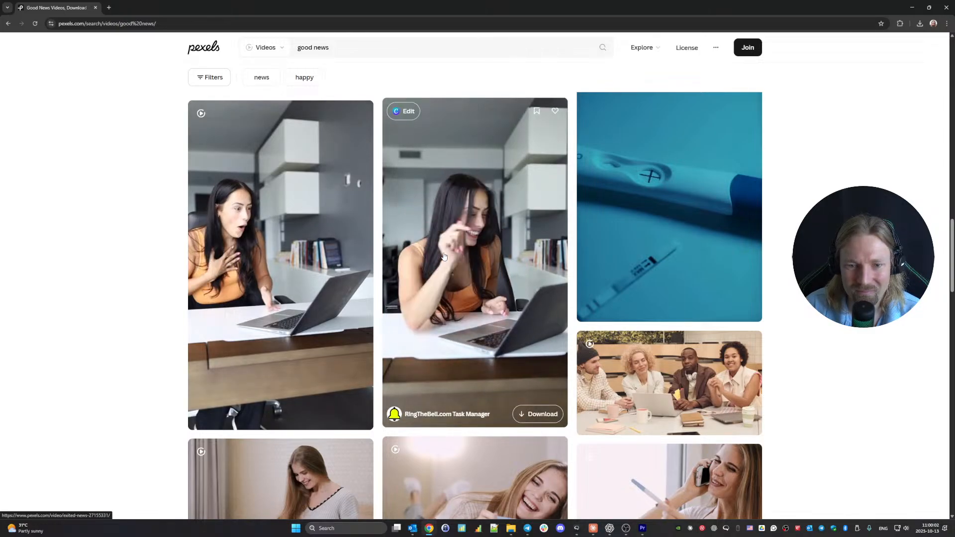
pyautogui.click(538, 414)
pyautogui.click(242, 267)
pyautogui.scroll(-8, 239, 253)
pyautogui.scroll(-2, 238, 250)
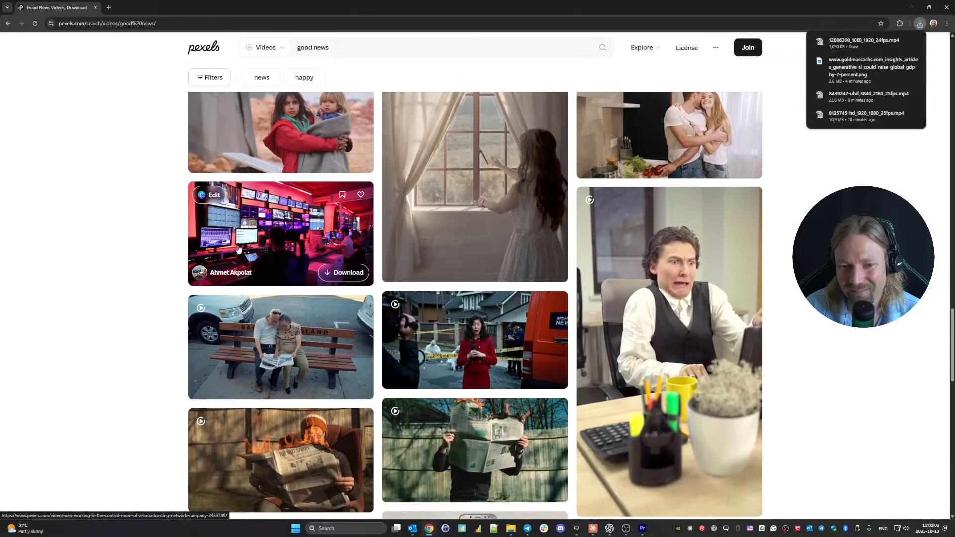
pyautogui.scroll(6, 543, 257)
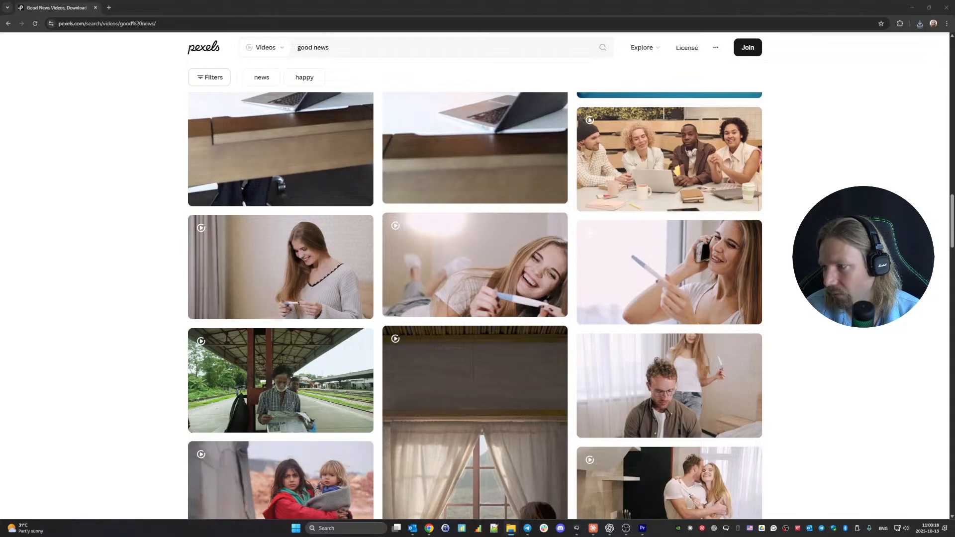
# - In Premiere Pro, place the downloaded woman clip above the adjustment layer at 00:00:29:38 and trim its end to where the "The same technologies" caption starts
pyautogui.click(642, 528)
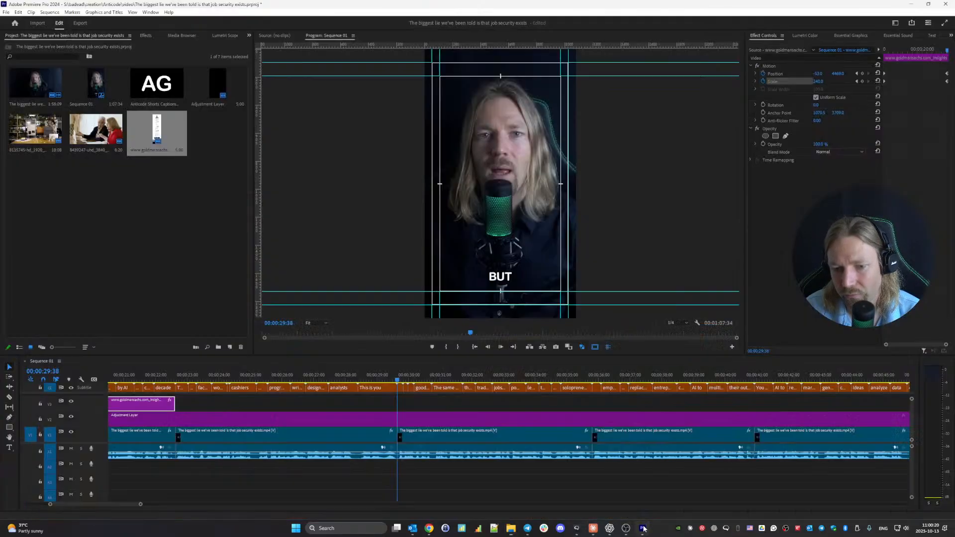
pyautogui.moveTo(729, 332); pyautogui.dragTo(398, 400)
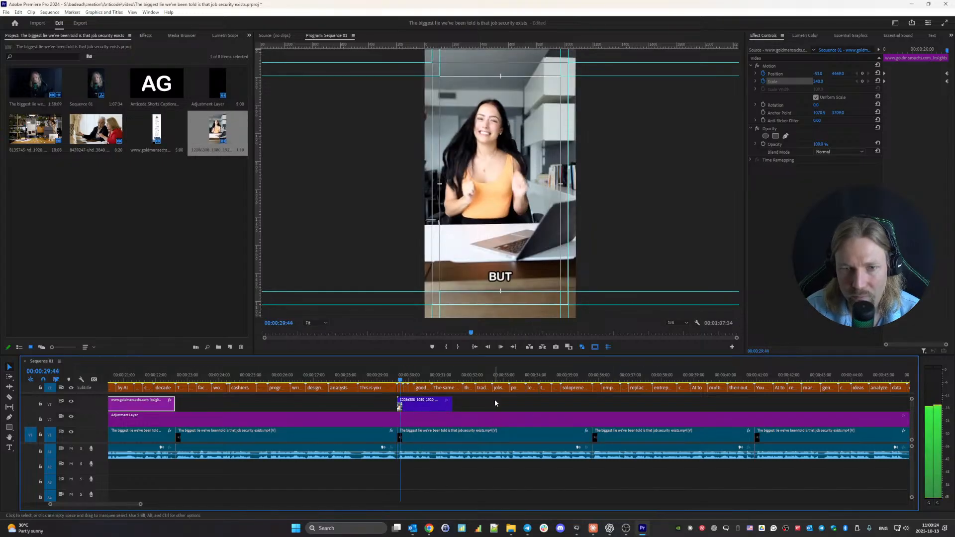
pyautogui.press('space')
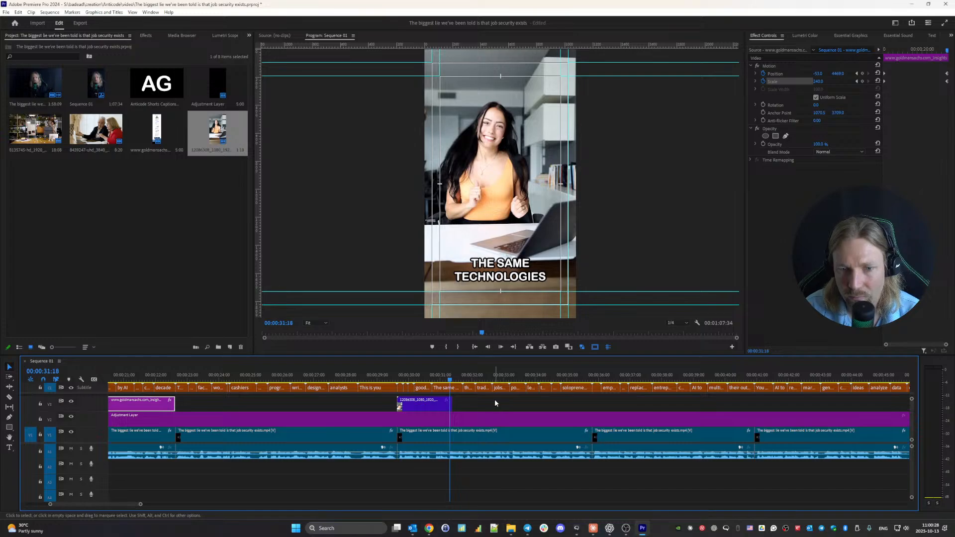
pyautogui.press('space')
pyautogui.moveTo(451, 406); pyautogui.dragTo(432, 407)
# - Play the section following the woman clip and park the playhead on the cut at 00:00:35:48, where the "While" caption starts
pyautogui.press('space')
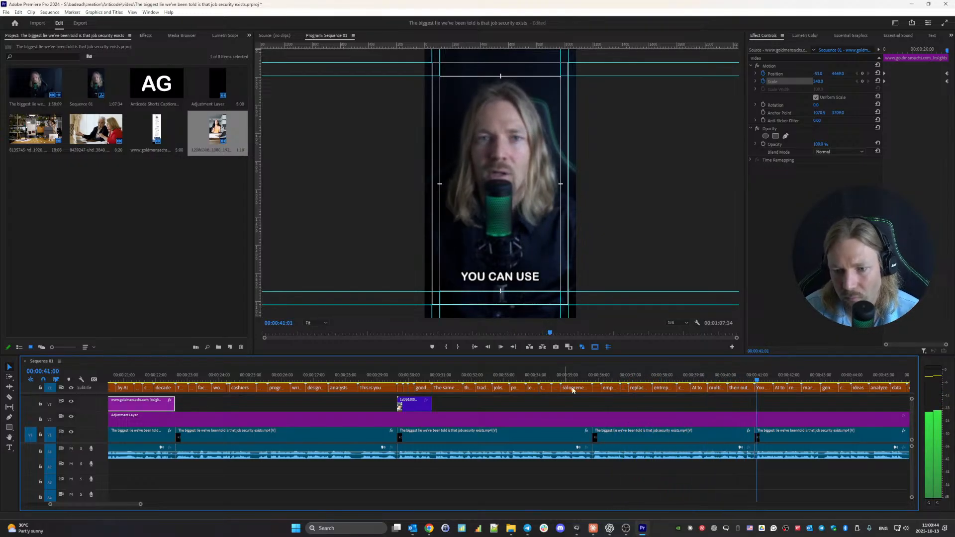
pyautogui.press('space')
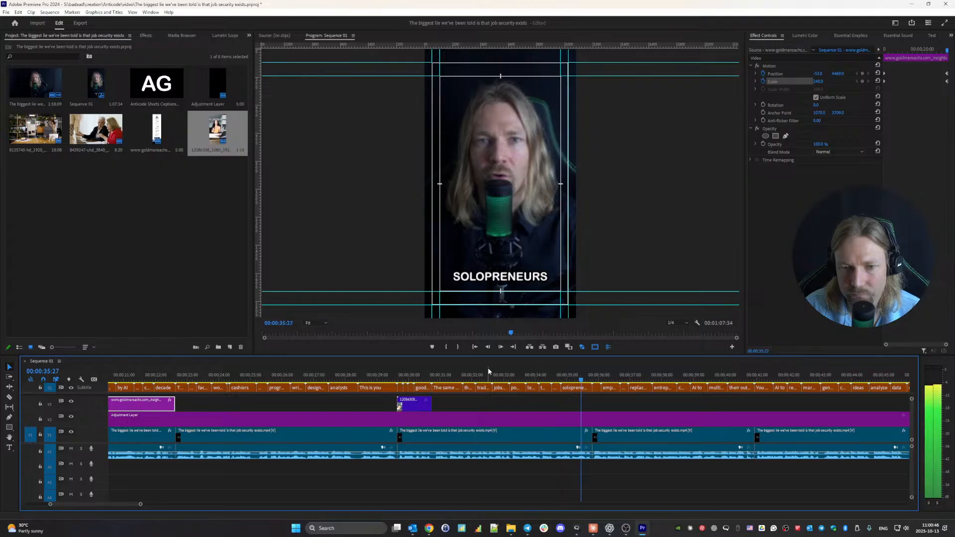
pyautogui.click(488, 372)
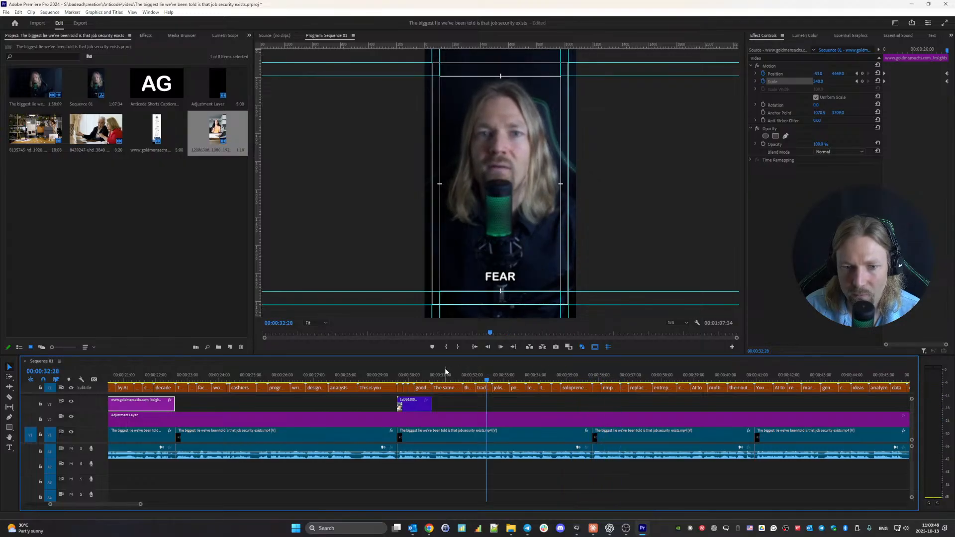
pyautogui.press('space')
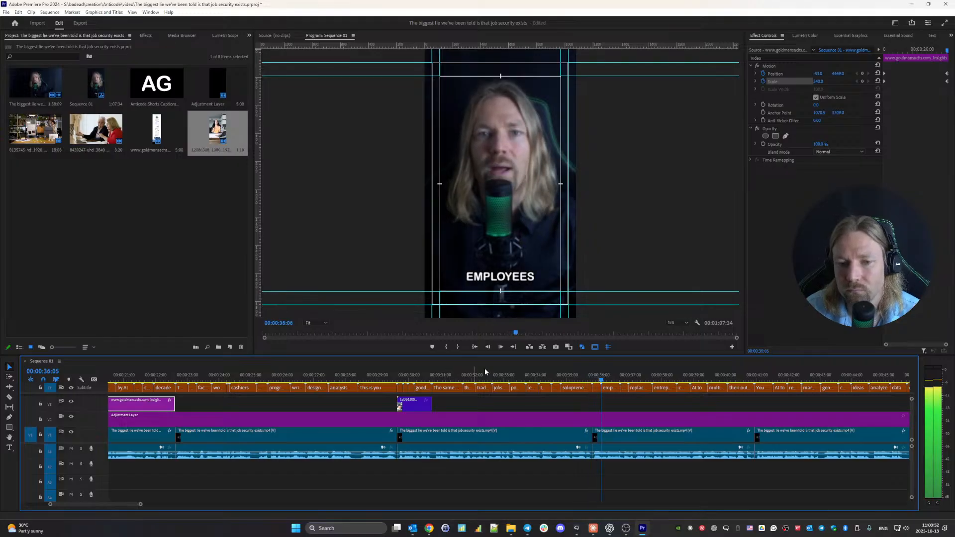
pyautogui.press('space')
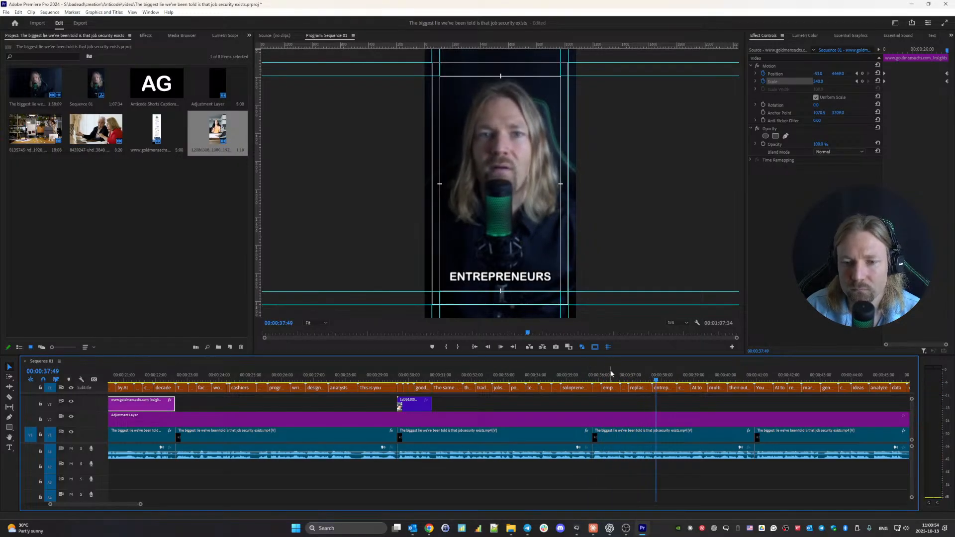
pyautogui.press('Up')
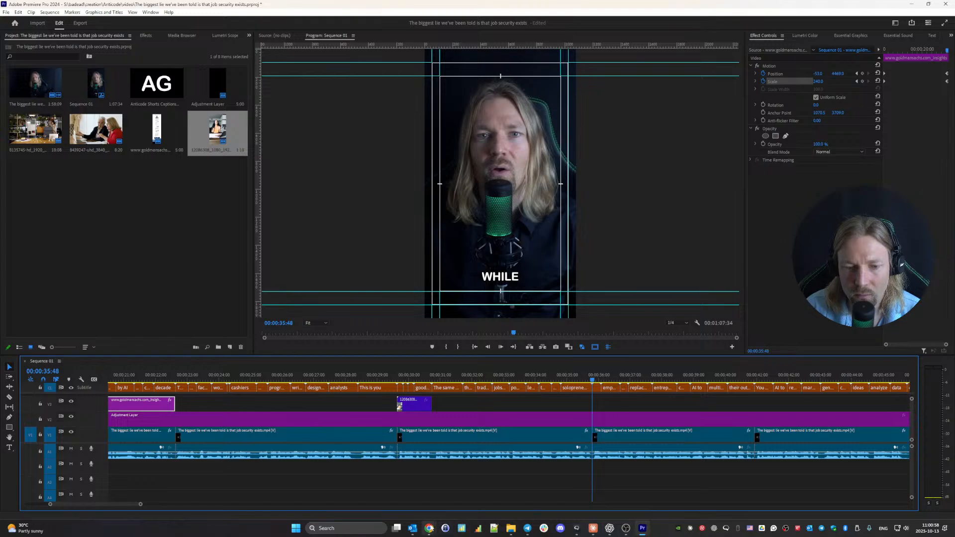
# - Switch back to Pexels and download the vertical clip of the panicking man in a vest at a desk with a plant
pyautogui.moveTo(429, 528)
pyautogui.click(526, 493)
pyautogui.scroll(-4, 497, 378)
pyautogui.scroll(-2, 491, 333)
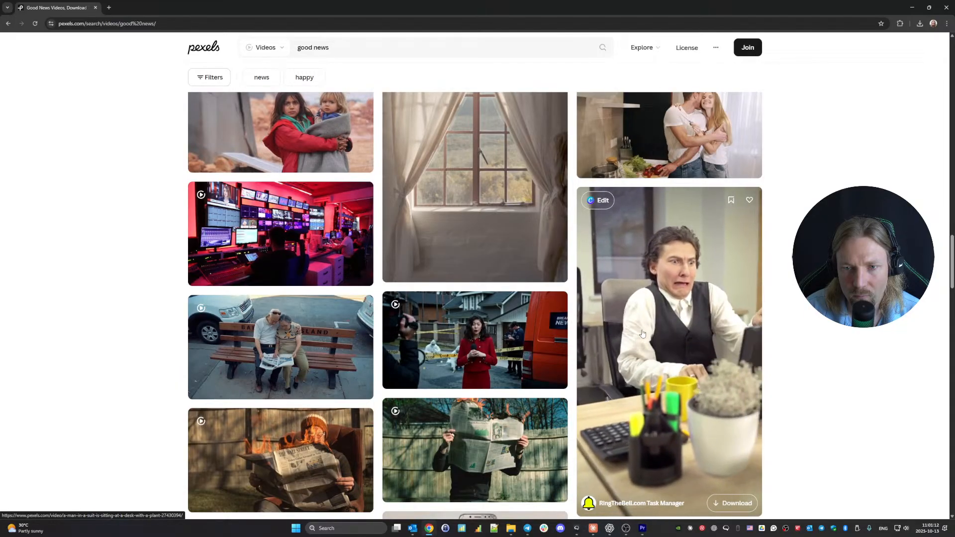
pyautogui.scroll(-5, 642, 334)
pyautogui.scroll(-2, 683, 270)
pyautogui.scroll(5, 682, 278)
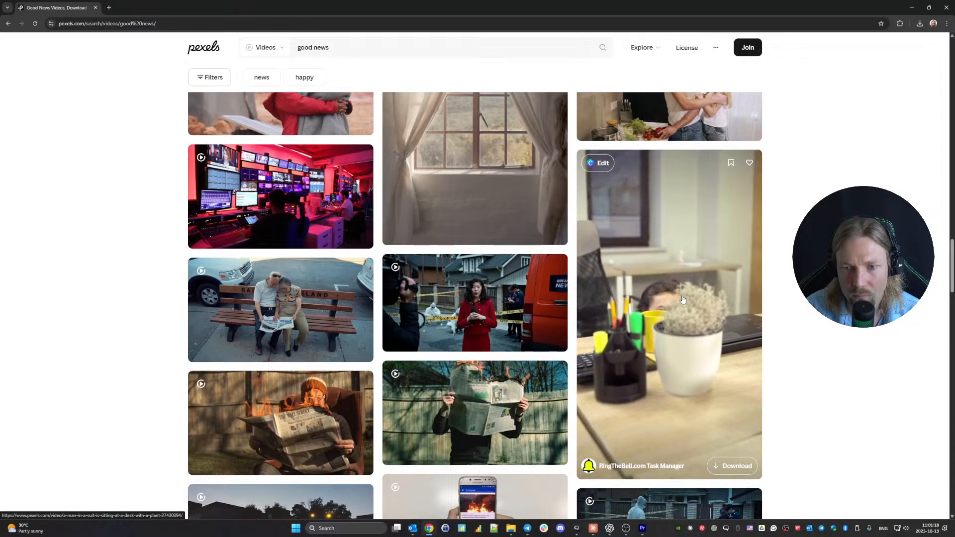
pyautogui.click(732, 466)
pyautogui.click(740, 426)
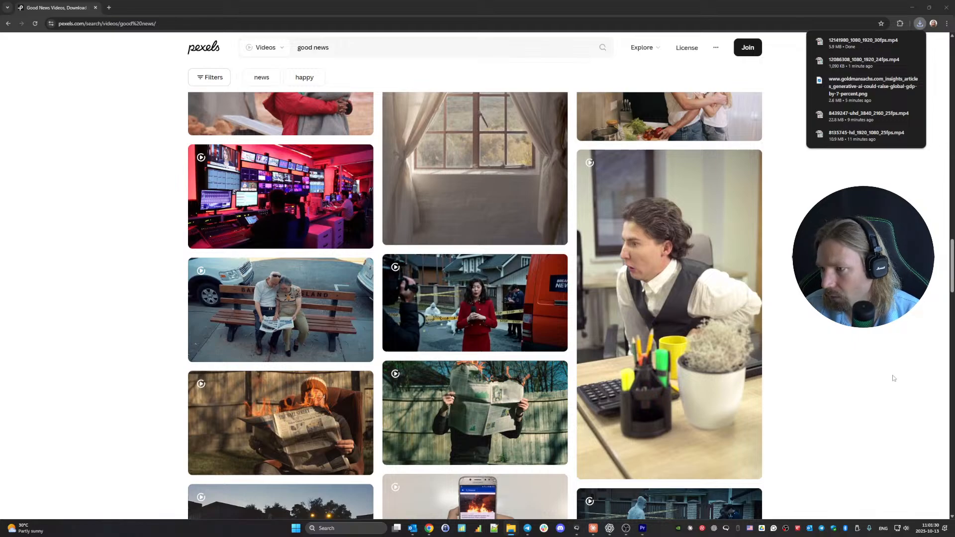
# - In Premiere Pro, place the downloaded man clip above the adjustment layer at 00:00:35:48 and cut off its opening part, keeping that start point
pyautogui.click(642, 528)
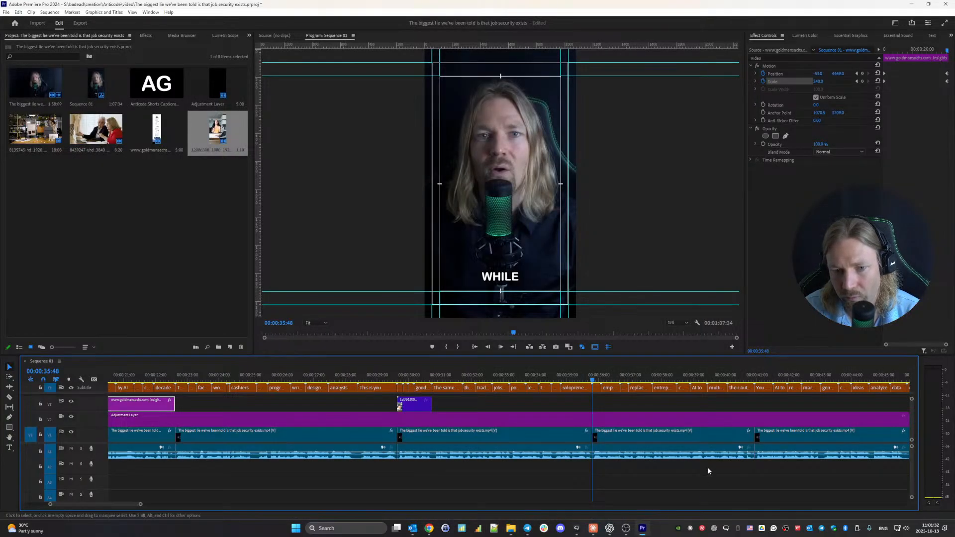
pyautogui.moveTo(954, 387); pyautogui.dragTo(685, 384)
pyautogui.moveTo(599, 401); pyautogui.dragTo(595, 405)
pyautogui.press('space')
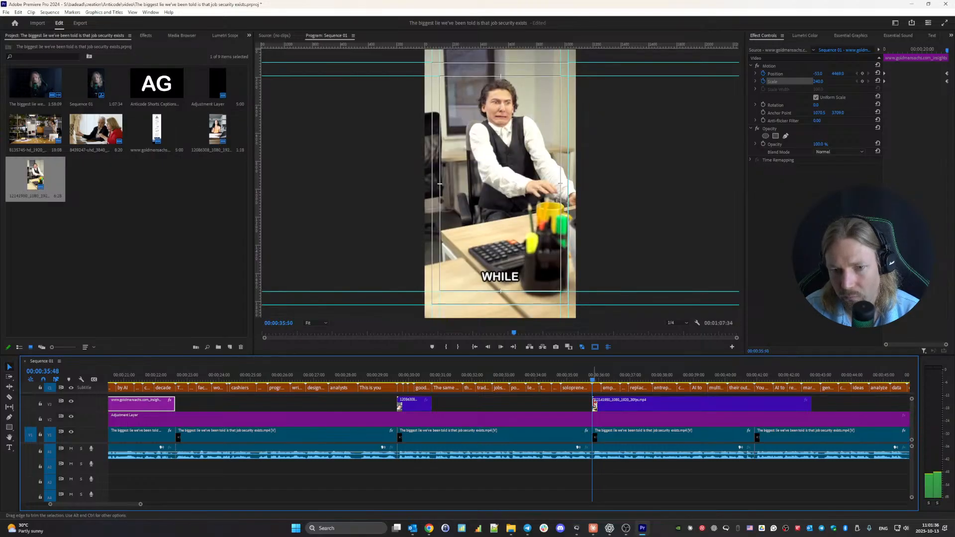
pyautogui.press('space')
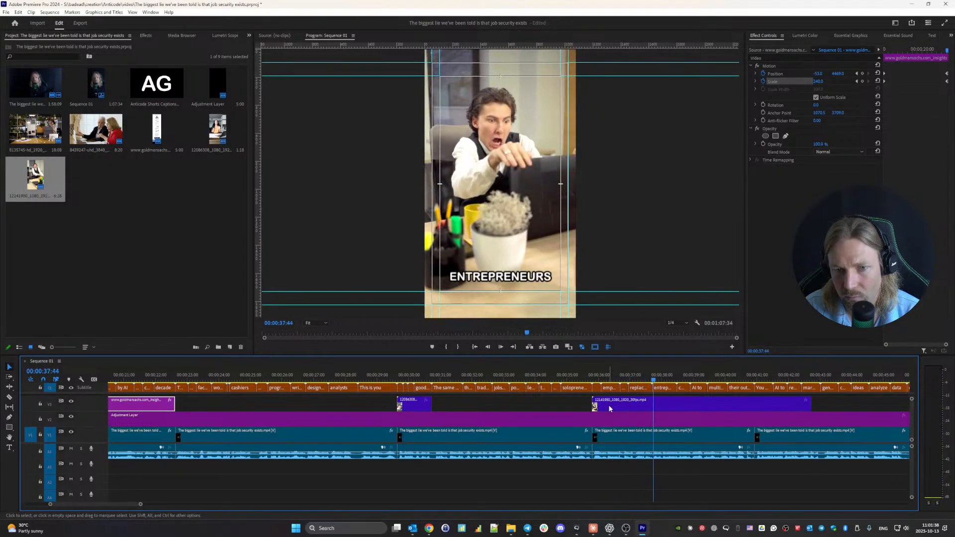
pyautogui.moveTo(647, 380); pyautogui.dragTo(608, 407)
# - Play through the man clip and trim its end to 00:00:37:42, at the "Entrepreneurs" caption
pyautogui.click(580, 379)
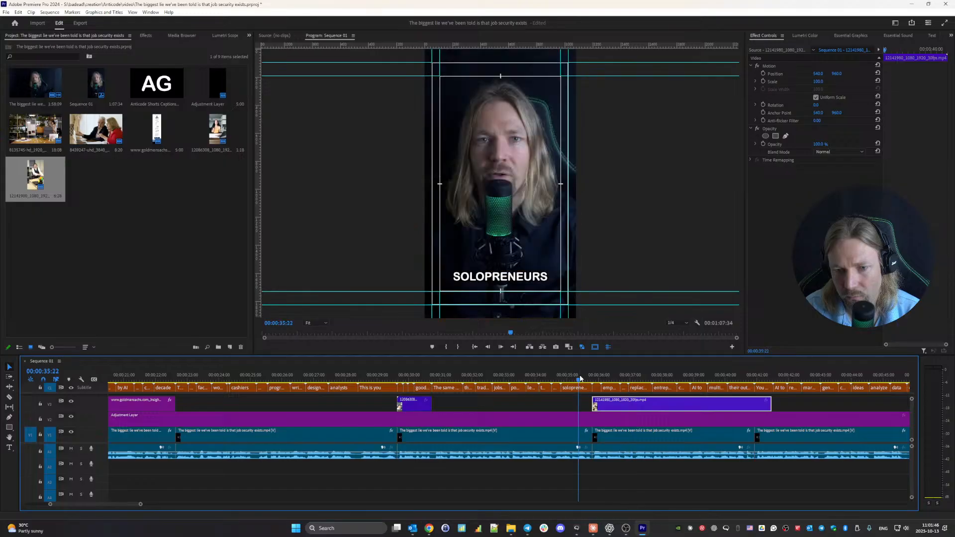
pyautogui.press('space')
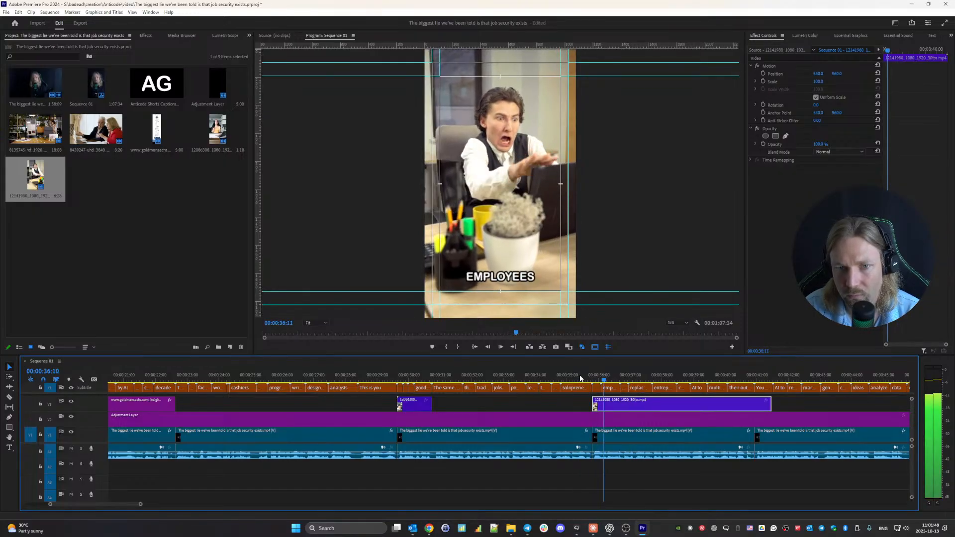
pyautogui.press('space')
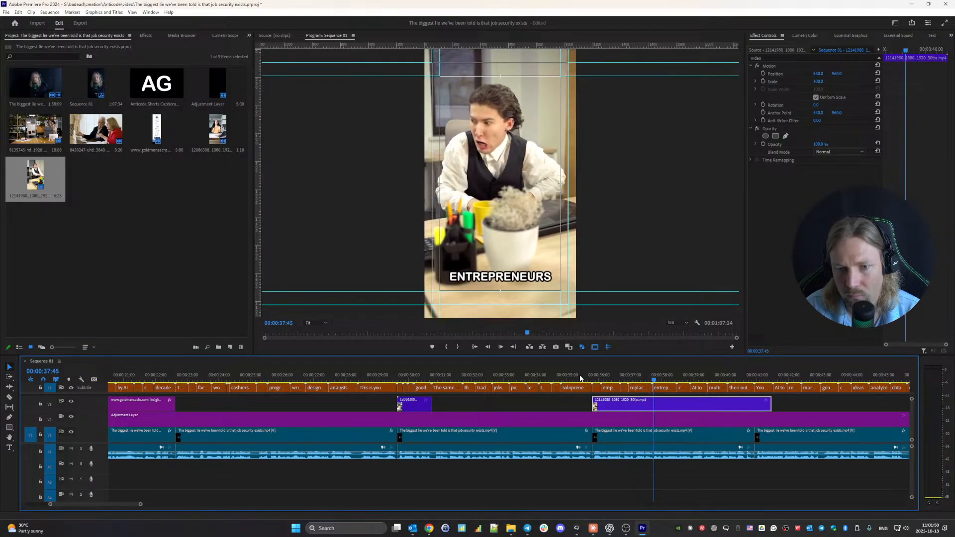
pyautogui.press('Left')
pyautogui.press('Left')
pyautogui.press('Left')
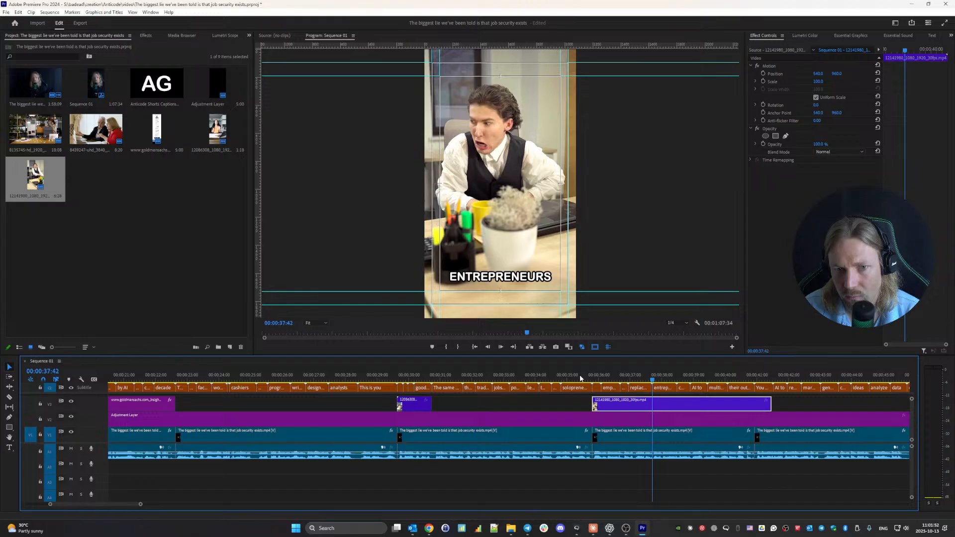
pyautogui.moveTo(769, 406); pyautogui.dragTo(651, 398)
# - Play the section following the man clip and return the playhead to the cut at 00:00:40:56, where "You can use" starts
pyautogui.press('space')
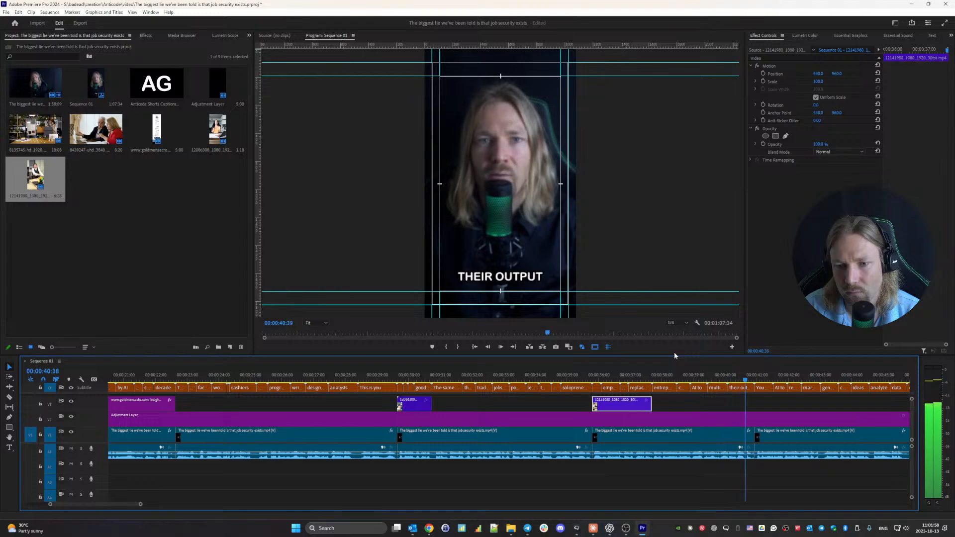
pyautogui.scroll(-5, 663, 437)
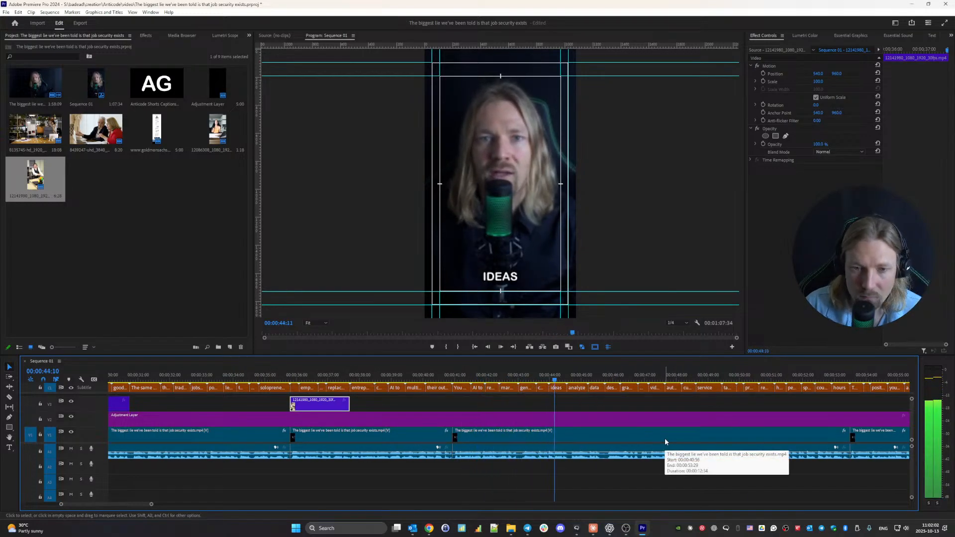
pyautogui.click(478, 379)
pyautogui.press('Up')
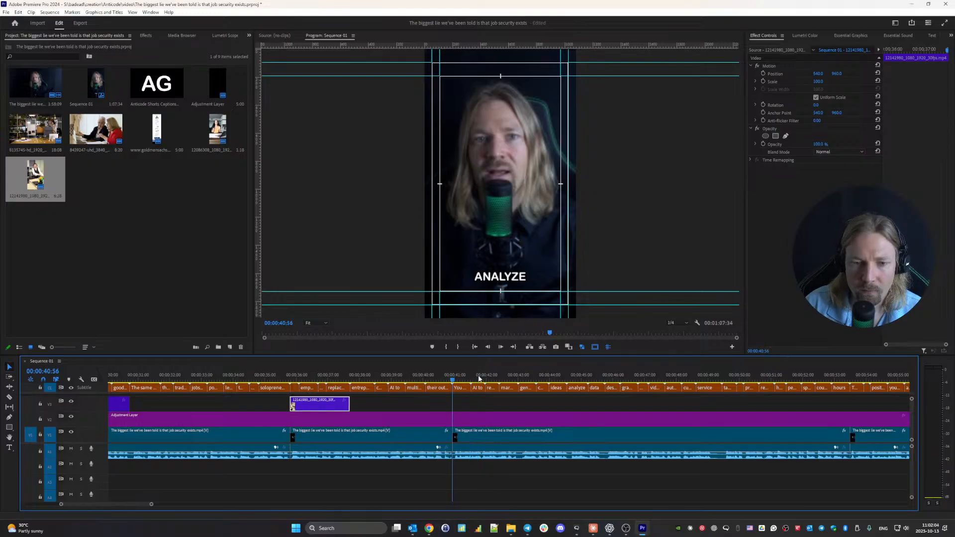
pyautogui.press('space')
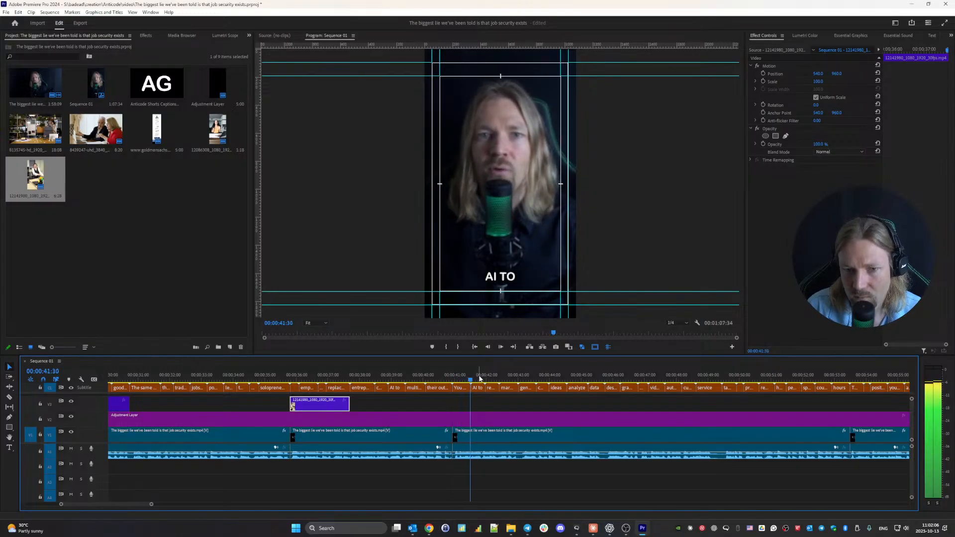
pyautogui.click(479, 379)
pyautogui.press('Up')
# - Add the Research Part 2 screen recording above the adjustment layer, align its start to 00:00:40:56, and play it
pyautogui.hotkey('alt', 'Tab')
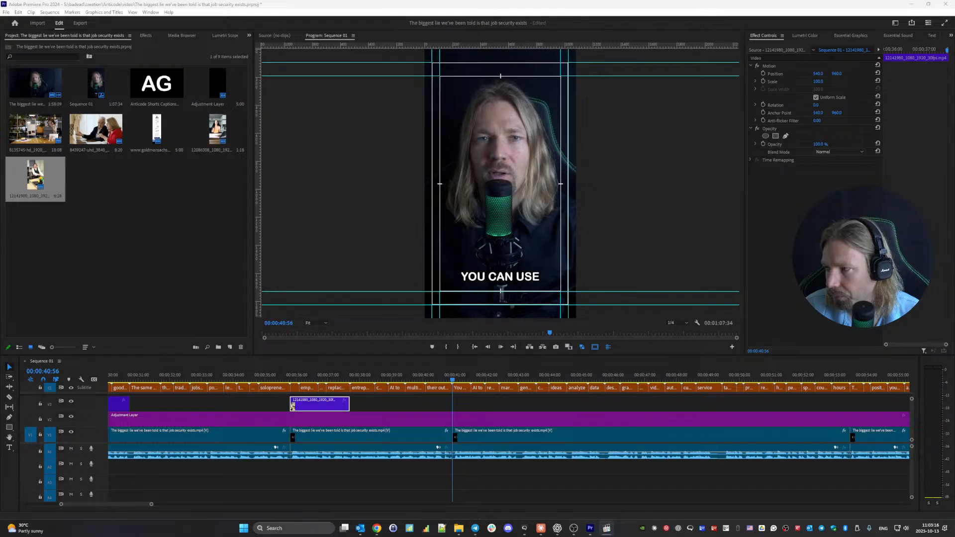
pyautogui.moveTo(736, 278); pyautogui.dragTo(393, 408)
pyautogui.moveTo(143, 505); pyautogui.dragTo(287, 505)
pyautogui.moveTo(355, 381); pyautogui.dragTo(631, 386)
pyautogui.moveTo(342, 405); pyautogui.dragTo(353, 379)
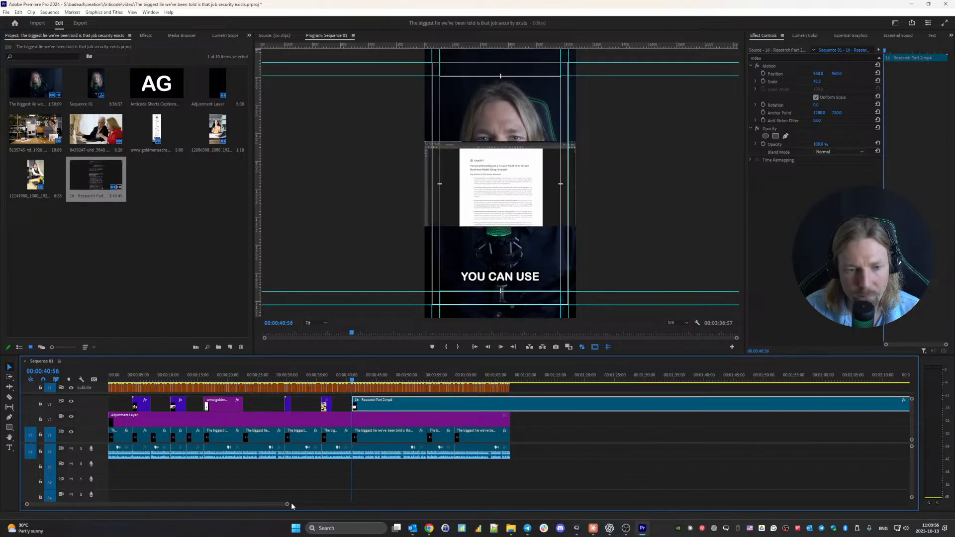
pyautogui.moveTo(286, 504); pyautogui.dragTo(149, 506)
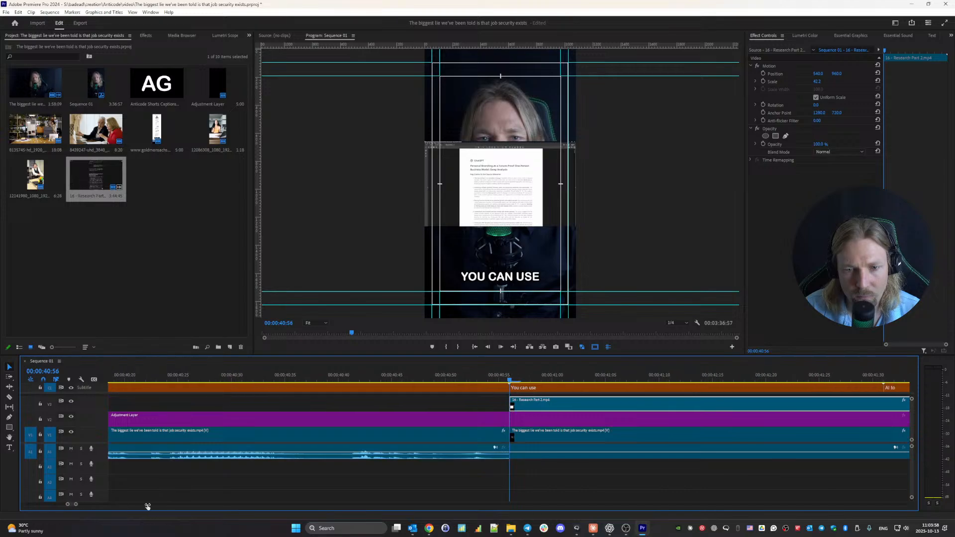
pyautogui.press('space')
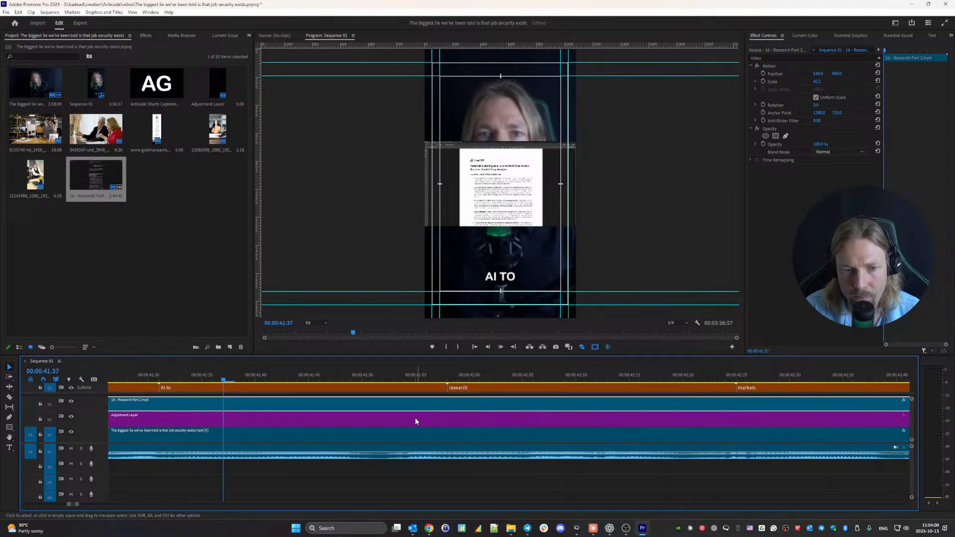
# - Set the Research Part 2 clip's scale to 100 and play it from 00:00:40:56
pyautogui.moveTo(77, 505); pyautogui.dragTo(126, 504)
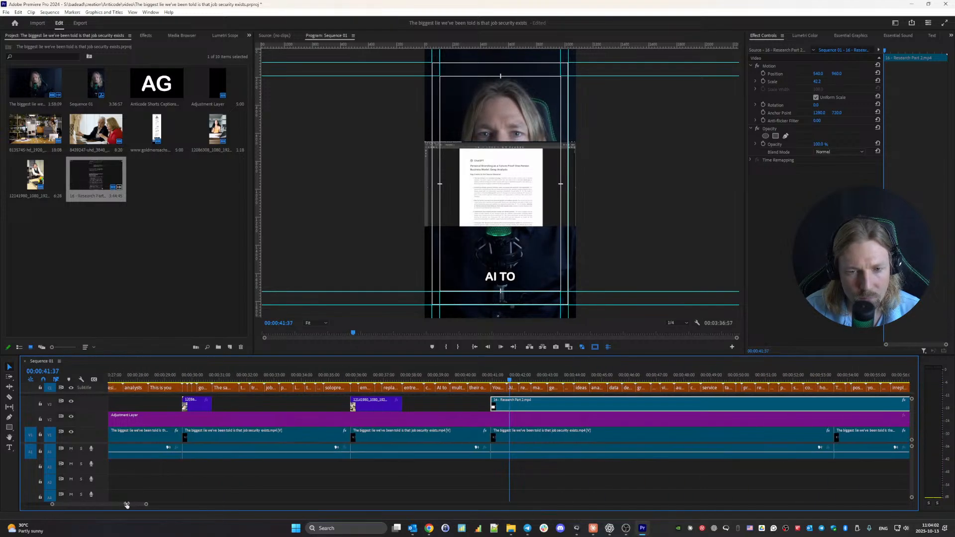
pyautogui.moveTo(526, 381); pyautogui.dragTo(494, 381)
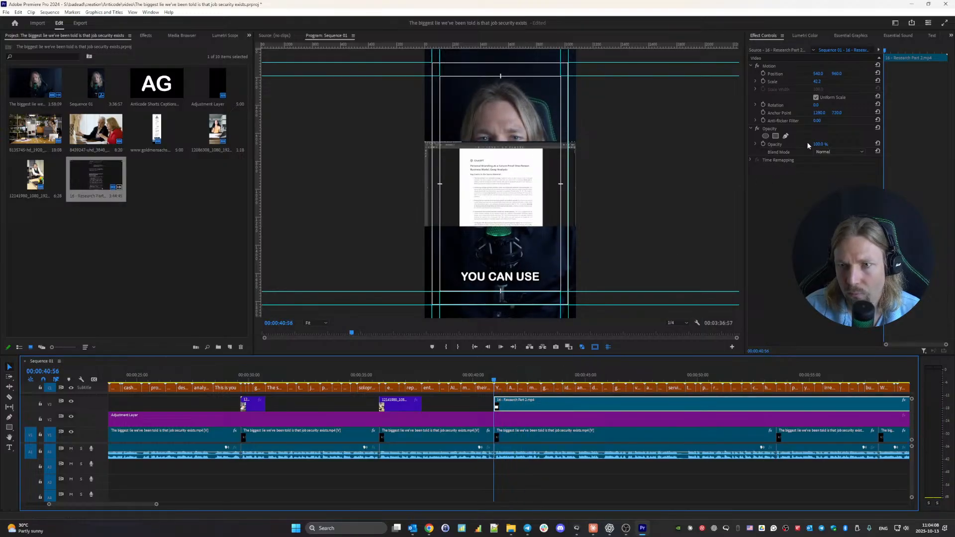
pyautogui.click(819, 81)
pyautogui.write('100')
pyautogui.press('Return')
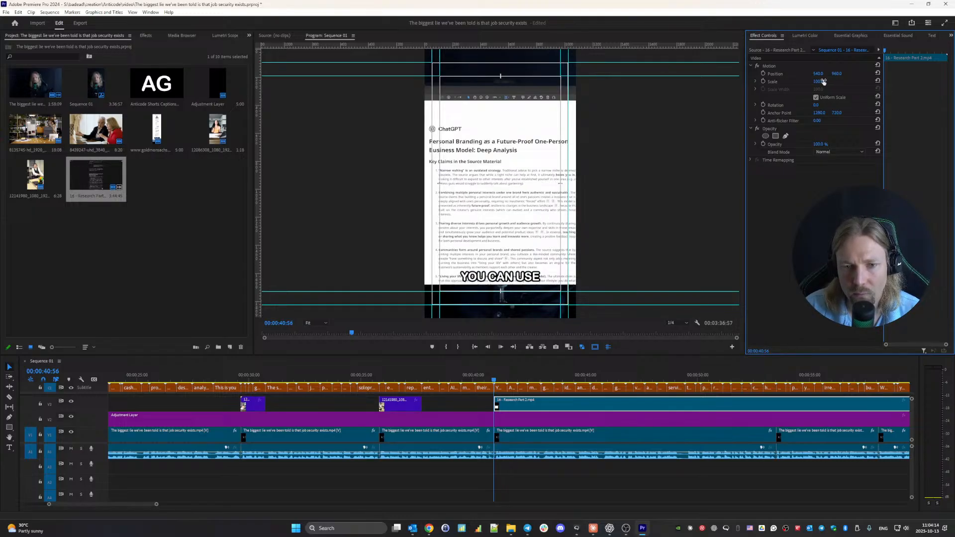
pyautogui.press('space')
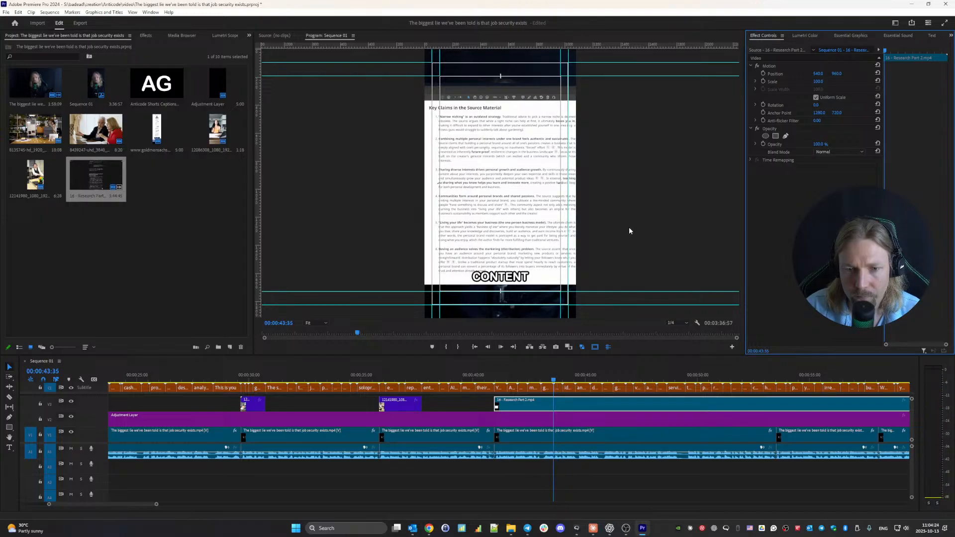
pyautogui.press('space')
pyautogui.click(536, 405)
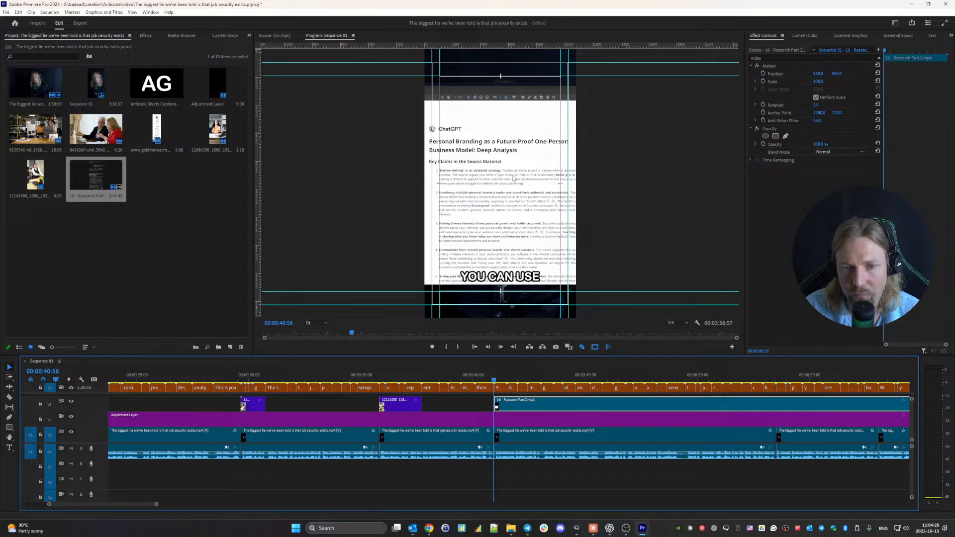
# - Enlarge the Research Part 2 clip through 120 and 130 to a scale of 140, so the document fills the vertical frame
pyautogui.scroll(-2, 612, 150)
pyautogui.click(313, 323)
pyautogui.click(316, 330)
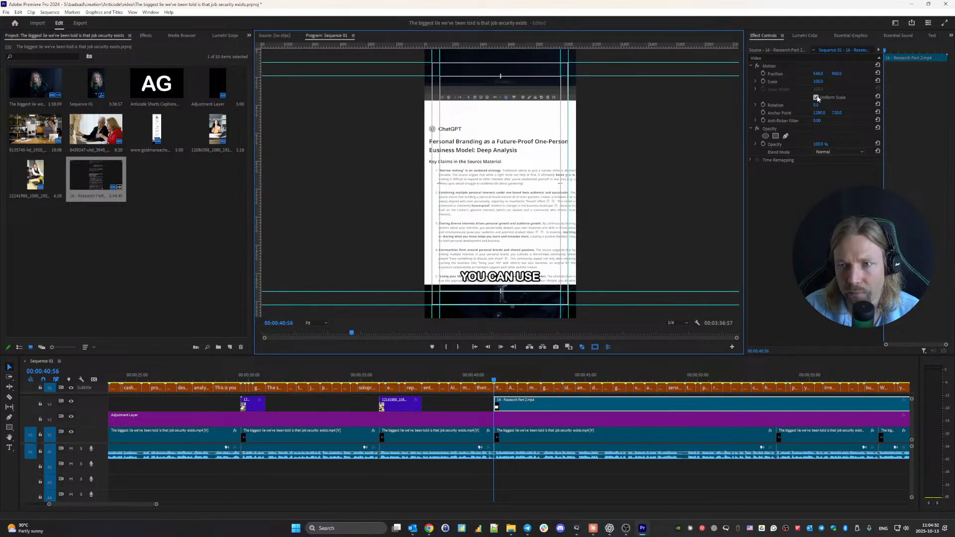
pyautogui.click(819, 82)
pyautogui.write('120')
pyautogui.press('Return')
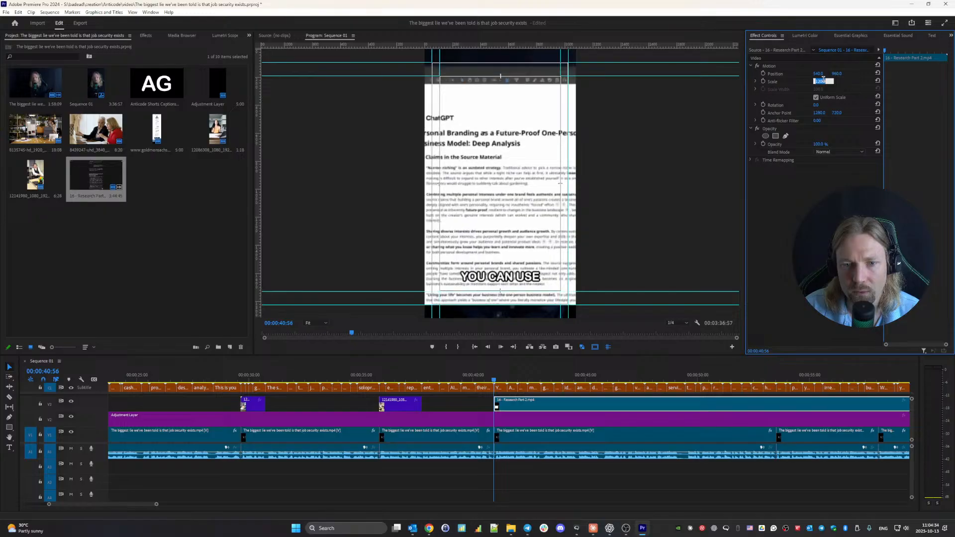
pyautogui.write('130')
pyautogui.press('Return')
pyautogui.press('Up')
pyautogui.press('Up')
pyautogui.press('Up')
pyautogui.press('Up')
pyautogui.press('Up')
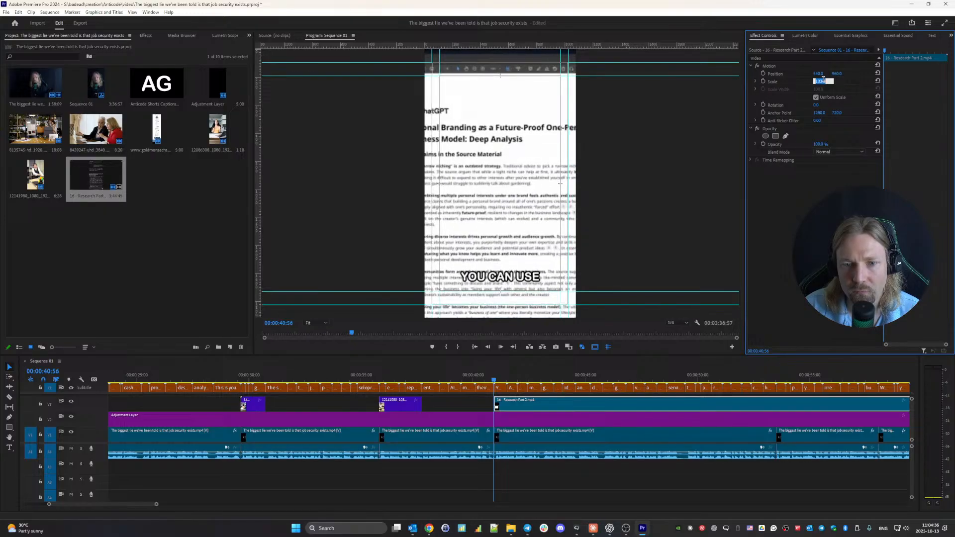
pyautogui.write('140')
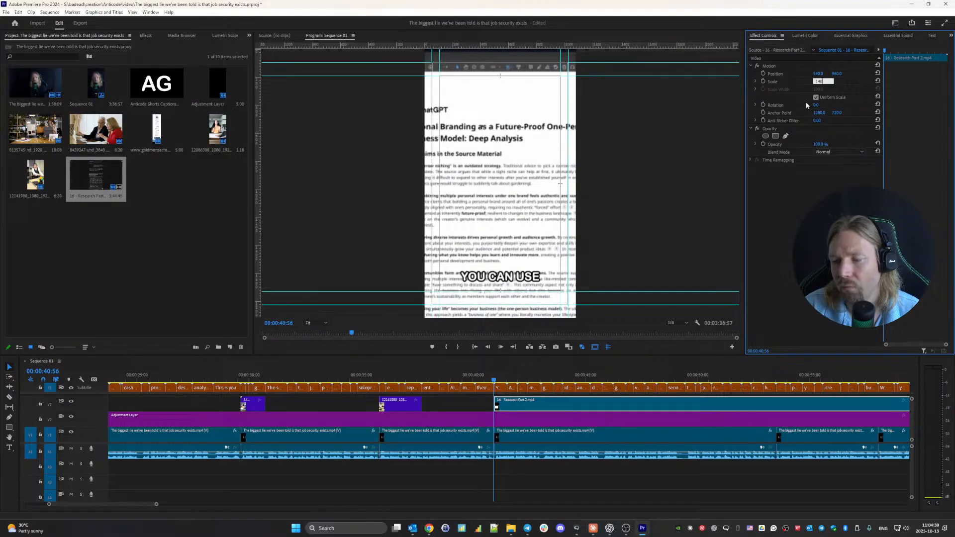
pyautogui.press('Return')
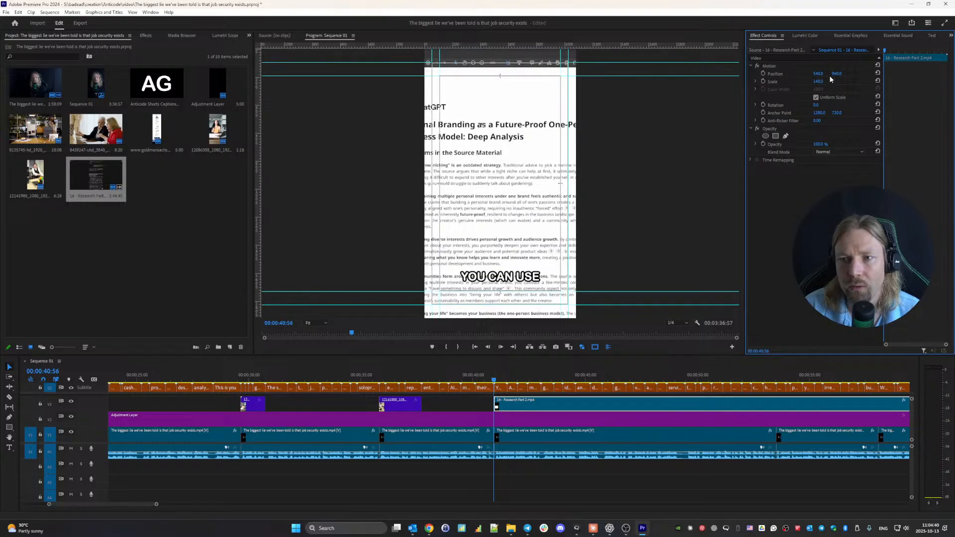
# - Reposition the Research Part 2 clip to 752, 917 and play it to the "Generate" caption
pyautogui.moveTo(837, 74)
pyautogui.mouseDown()
pyautogui.moveTo(818, 74)
pyautogui.moveTo(954, 74)
pyautogui.moveTo(834, 74)
pyautogui.mouseUp()
pyautogui.press('space')
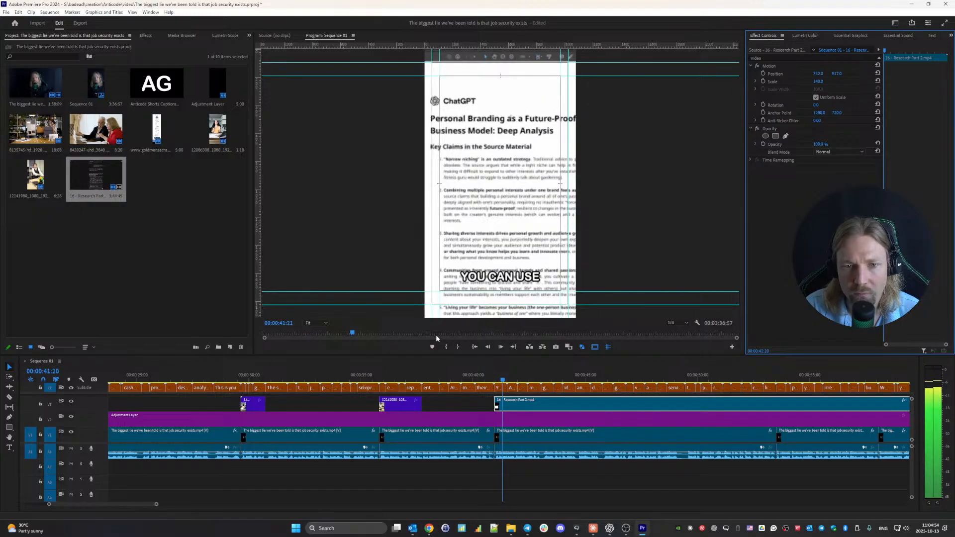
pyautogui.press('space')
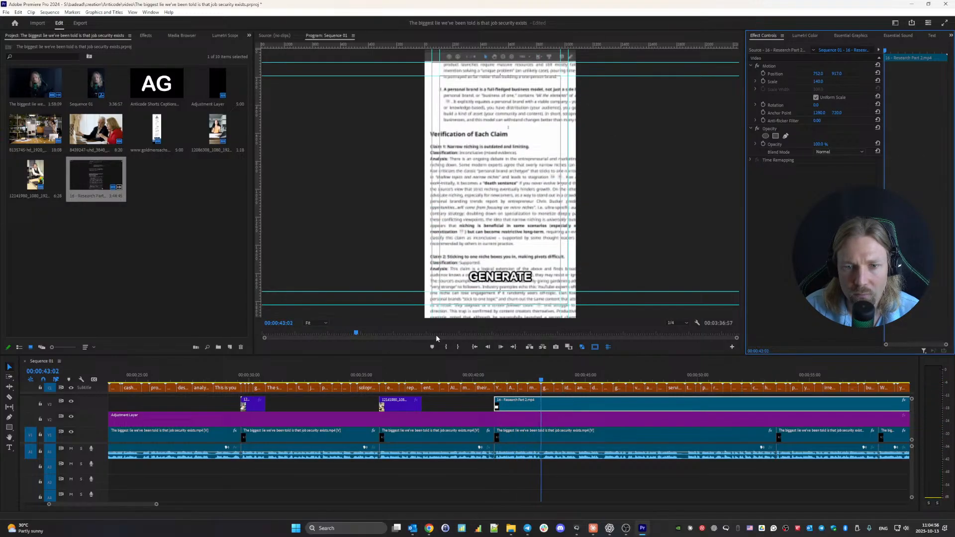
# - Cut the Research Part 2 clip at 00:00:43:01, where "Generate" starts, and delete the remainder
pyautogui.press('Down')
pyautogui.press('Up')
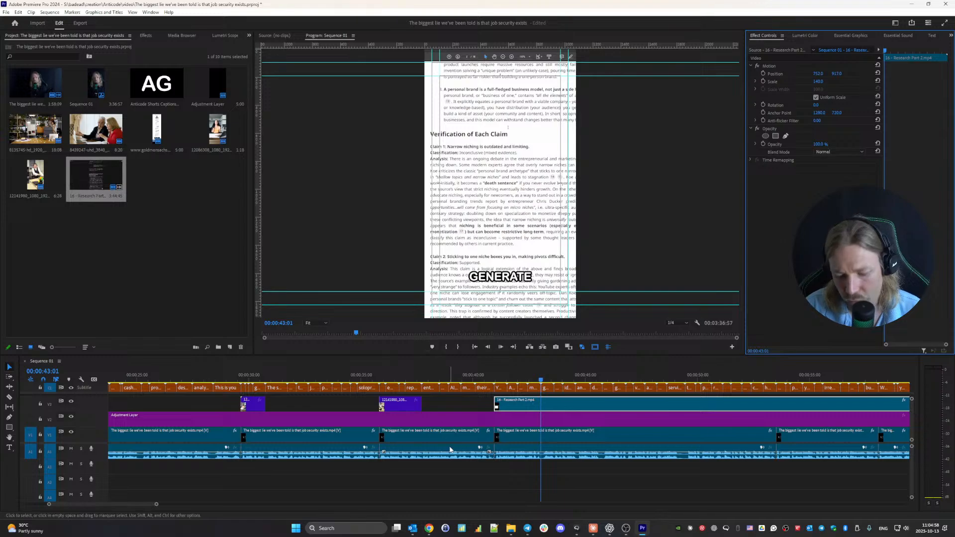
pyautogui.hotkey('ctrl', 'k')
pyautogui.click(648, 410)
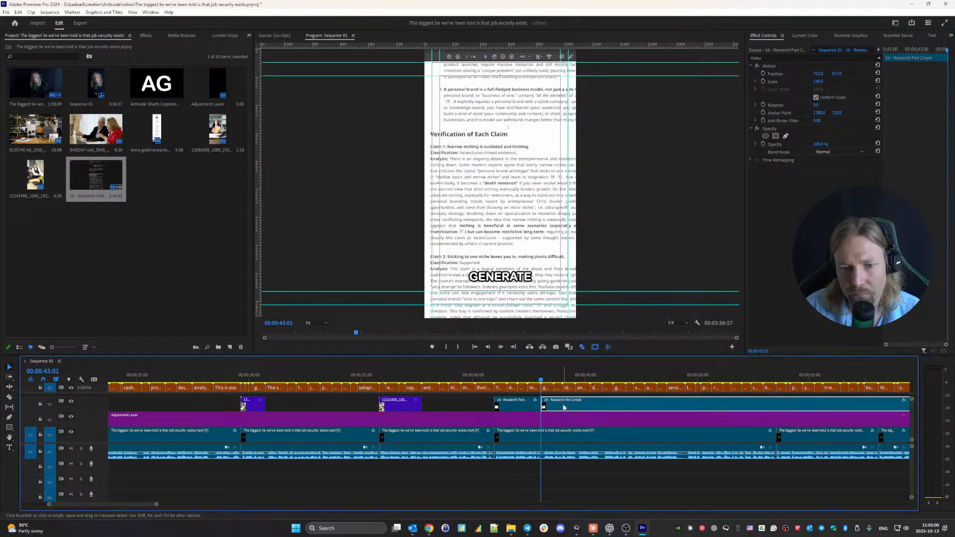
pyautogui.press('Delete')
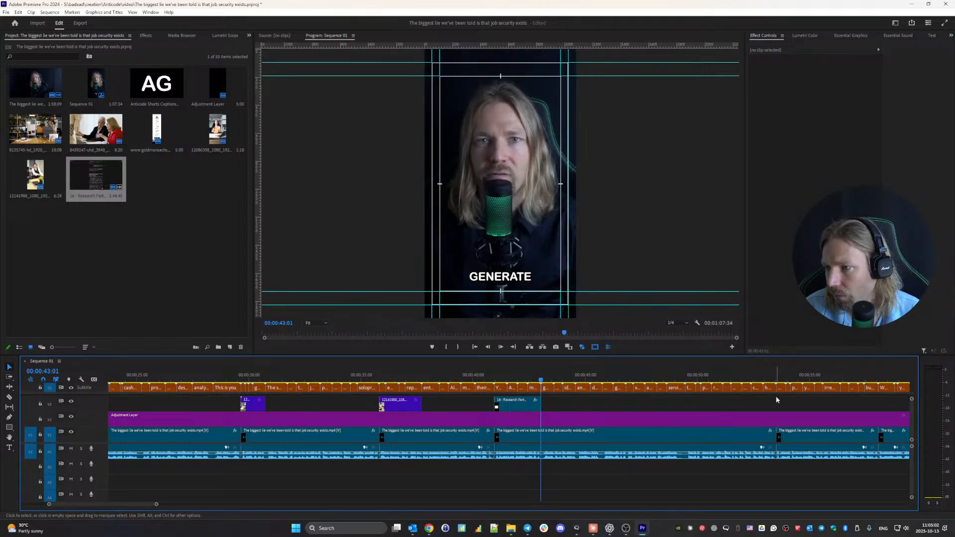
# - Add the Idea generation recording above the adjustment layer after the Research Part 2 clip, unlink it, and delete its audio
pyautogui.moveTo(96, 178); pyautogui.dragTo(554, 406)
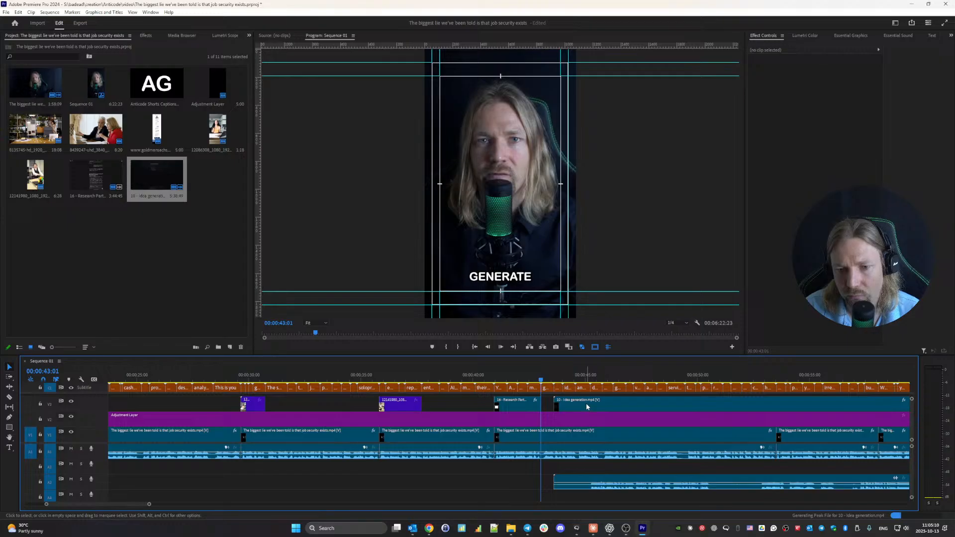
pyautogui.rightClick(586, 401)
pyautogui.click(607, 233)
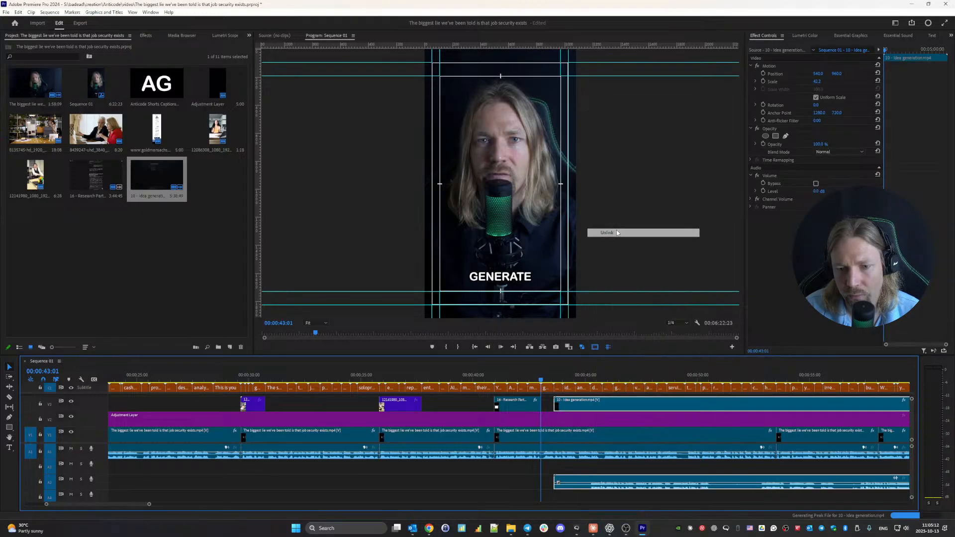
pyautogui.scroll(1, 574, 449)
pyautogui.click(603, 482)
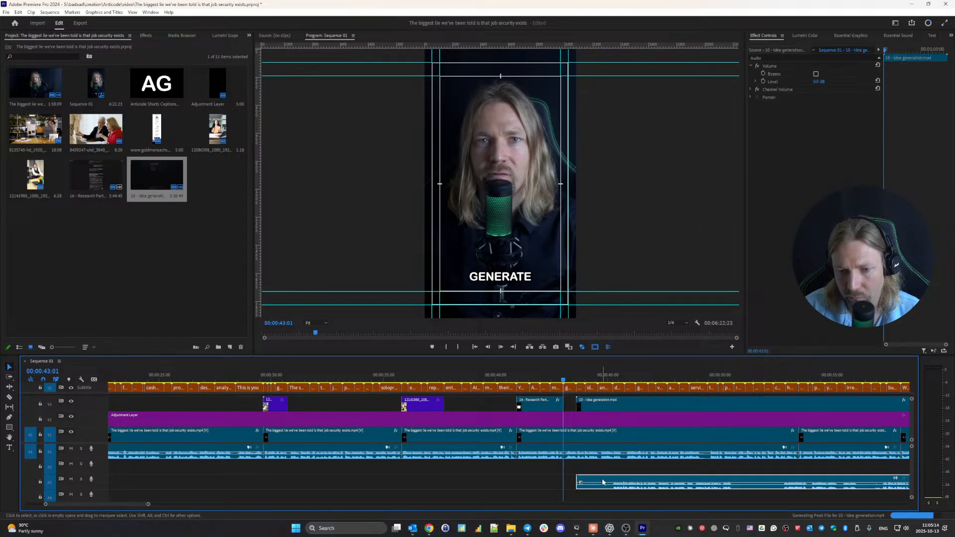
pyautogui.press('Delete')
pyautogui.click(604, 404)
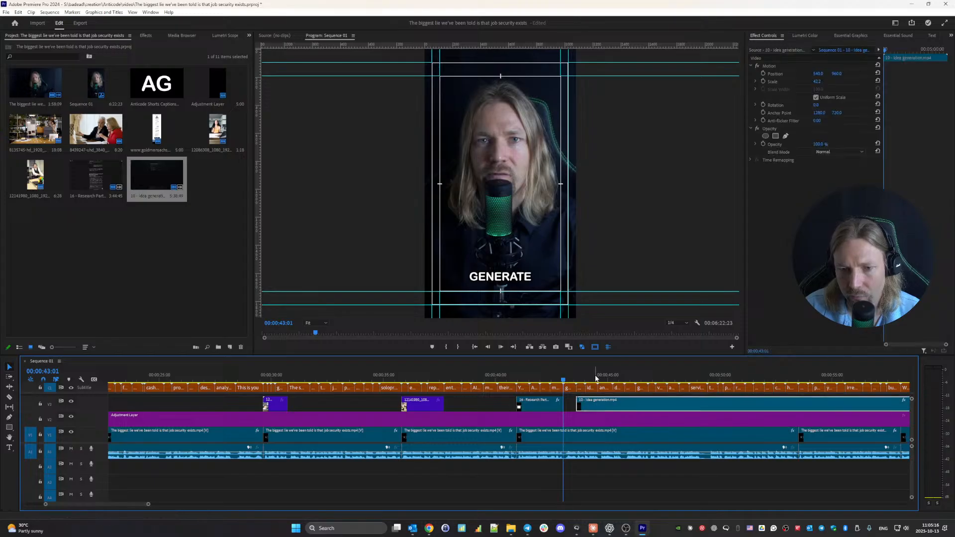
# - Scrub through the Idea generation clip and trim off its opening up to 00:01:20:07
pyautogui.click(606, 376)
pyautogui.moveTo(610, 377); pyautogui.dragTo(756, 377)
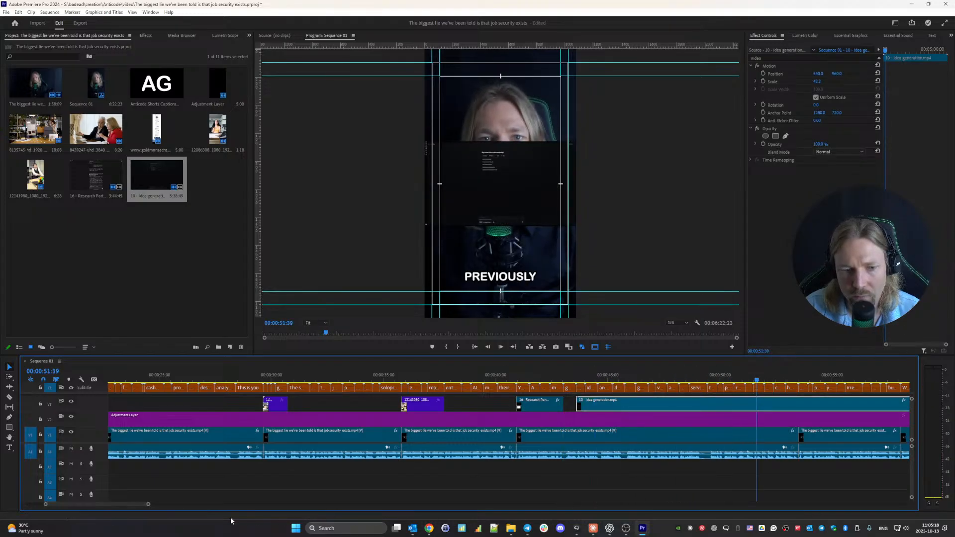
pyautogui.moveTo(149, 505); pyautogui.dragTo(146, 505)
pyautogui.moveTo(265, 505); pyautogui.dragTo(275, 504)
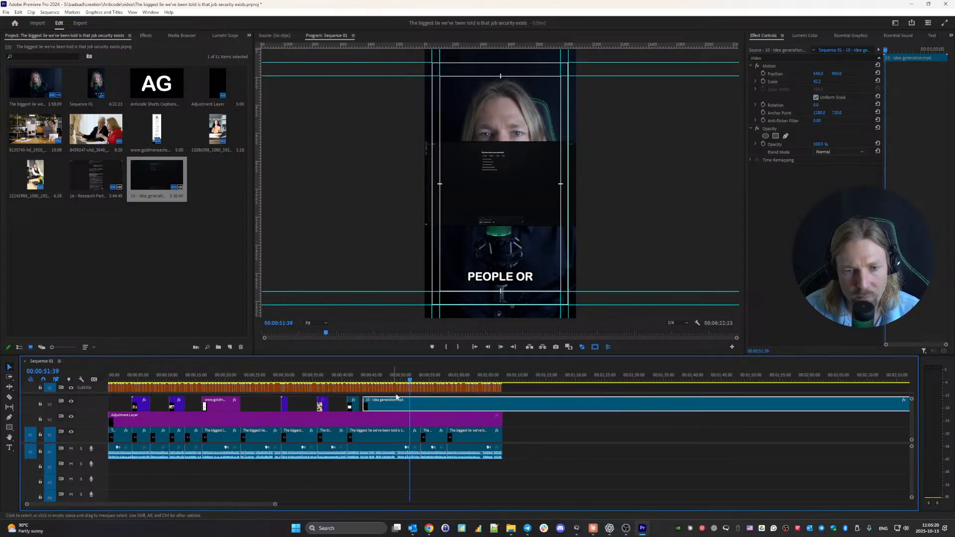
pyautogui.click(522, 380)
pyautogui.moveTo(522, 381); pyautogui.dragTo(862, 381)
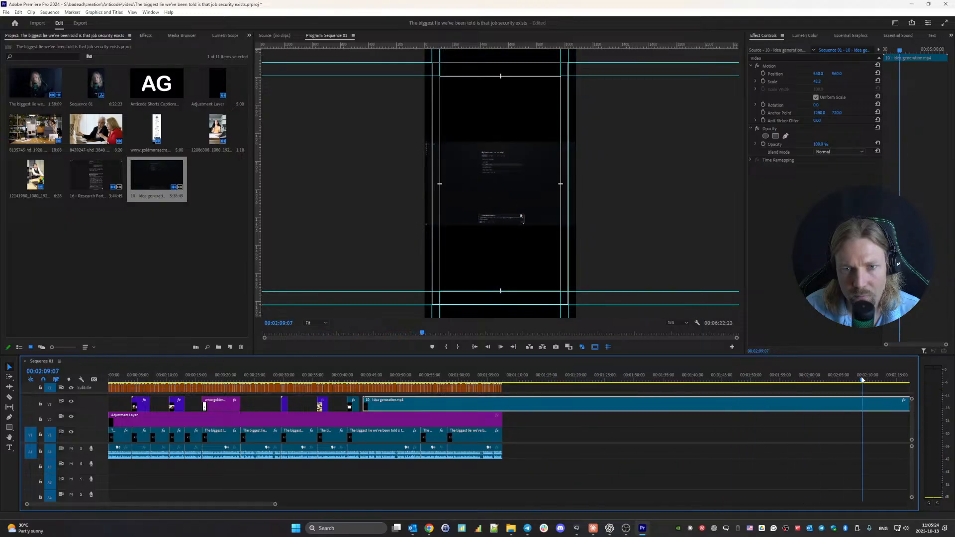
pyautogui.moveTo(365, 404); pyautogui.dragTo(577, 367)
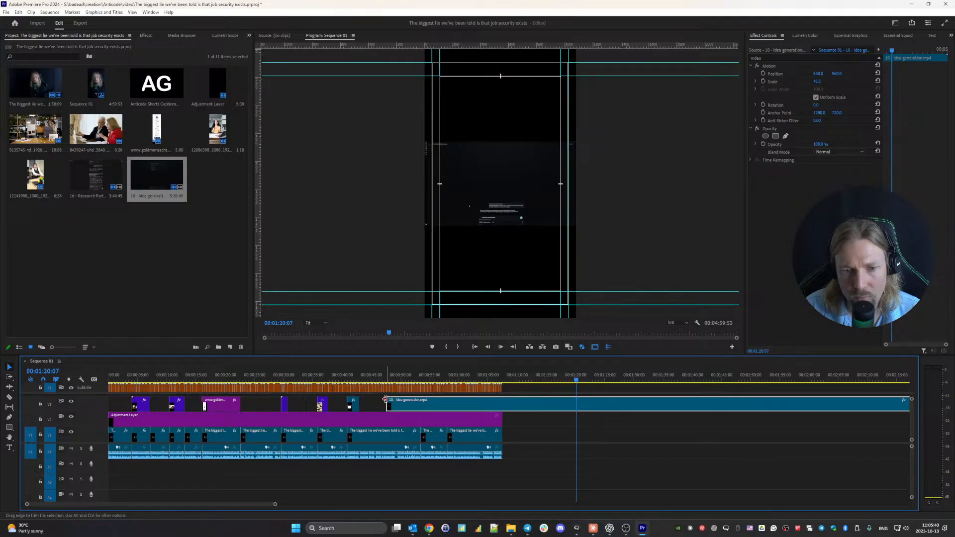
# - Move the trimmed Idea generation clip against the end of the Research Part 2 clip, starting at 00:00:43:01
pyautogui.moveTo(387, 403)
pyautogui.mouseDown()
pyautogui.moveTo(576, 403)
pyautogui.moveTo(377, 408)
pyautogui.mouseUp()
pyautogui.click(363, 377)
pyautogui.hotkey('shift', 'Left')
pyautogui.hotkey('shift', 'Left')
pyautogui.hotkey('shift', 'Left')
pyautogui.hotkey('shift', 'Left')
pyautogui.hotkey('shift', 'Left')
pyautogui.hotkey('shift', 'Left')
pyautogui.hotkey('shift', 'Left')
pyautogui.hotkey('shift', 'Left')
pyautogui.hotkey('shift', 'Left')
pyautogui.hotkey('shift', 'Left')
pyautogui.hotkey('shift', 'Left')
pyautogui.hotkey('shift', 'Left')
pyautogui.hotkey('shift', 'Left')
pyautogui.hotkey('shift', 'Left')
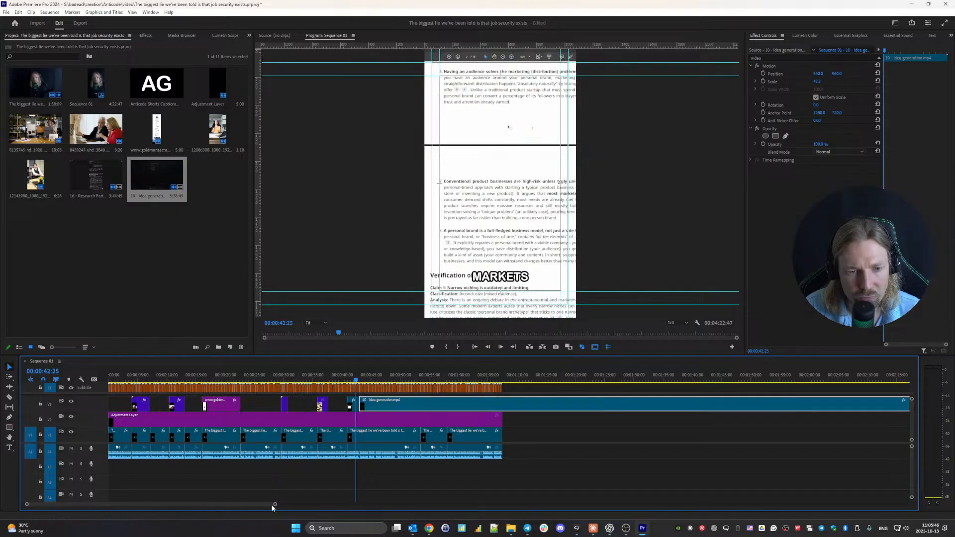
pyautogui.moveTo(275, 506); pyautogui.dragTo(151, 506)
pyautogui.moveTo(74, 504); pyautogui.dragTo(101, 502)
pyautogui.press('Down')
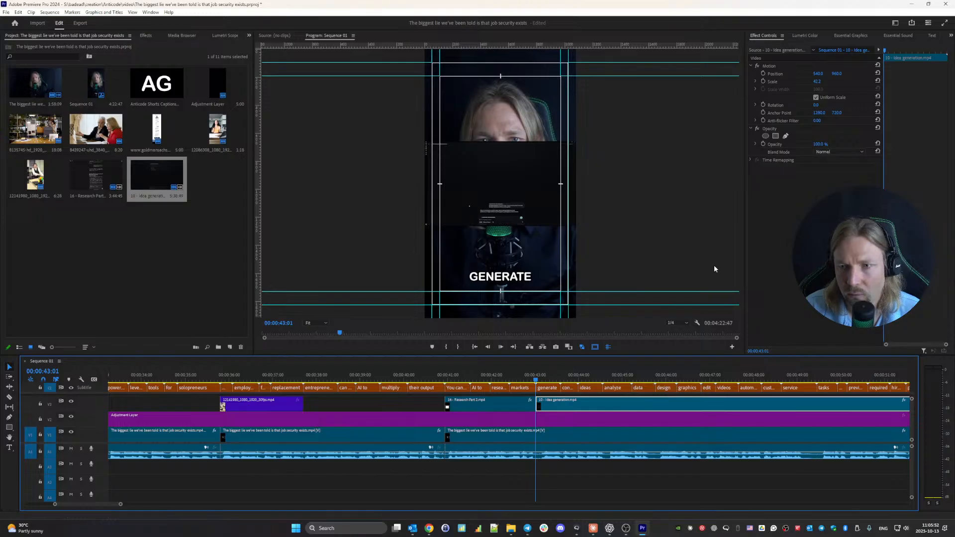
# - Set the Idea generation clip's scale to 140 and play it to 00:00:44:33, at the "Analyze" caption
pyautogui.click(816, 81)
pyautogui.write('100')
pyautogui.press('Return')
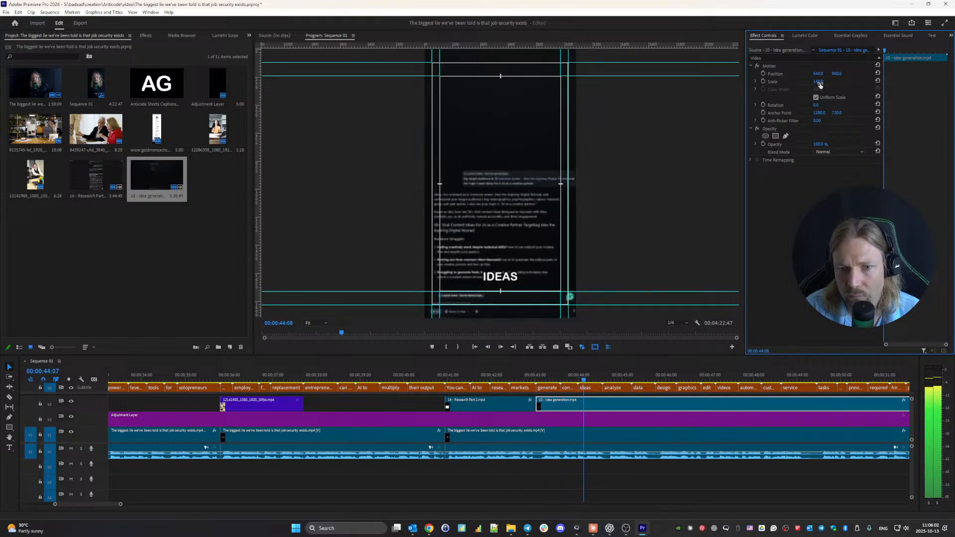
pyautogui.press('Left')
pyautogui.press('Left')
pyautogui.press('Left')
pyautogui.press('Left')
pyautogui.press('Left')
pyautogui.press('Left')
pyautogui.press('Left')
pyautogui.press('Left')
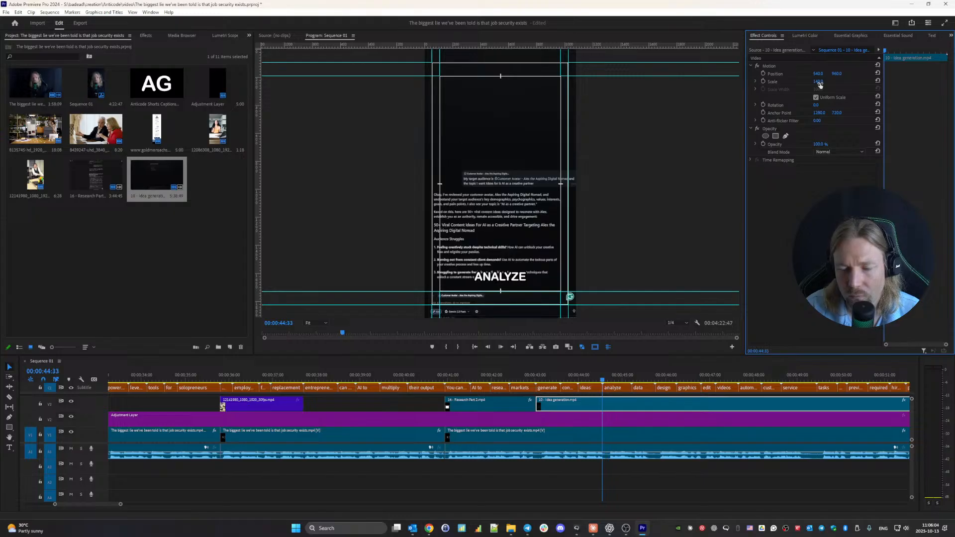
# - Trim about 1.5 seconds more off the Idea generation clip's opening, keeping its start at 00:00:43:01, and play the result
pyautogui.scroll(1, 553, 371)
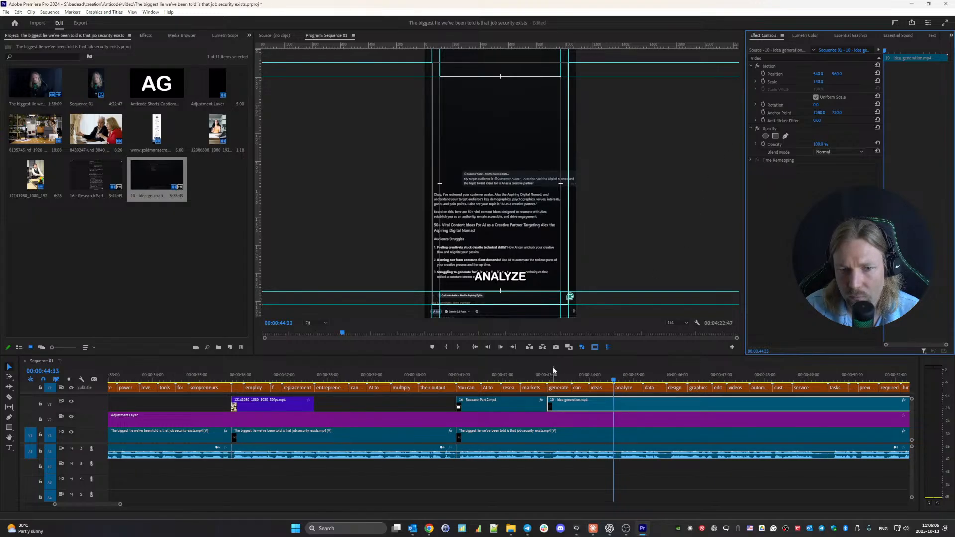
pyautogui.moveTo(553, 406)
pyautogui.mouseDown()
pyautogui.moveTo(642, 411)
pyautogui.moveTo(560, 408)
pyautogui.mouseUp()
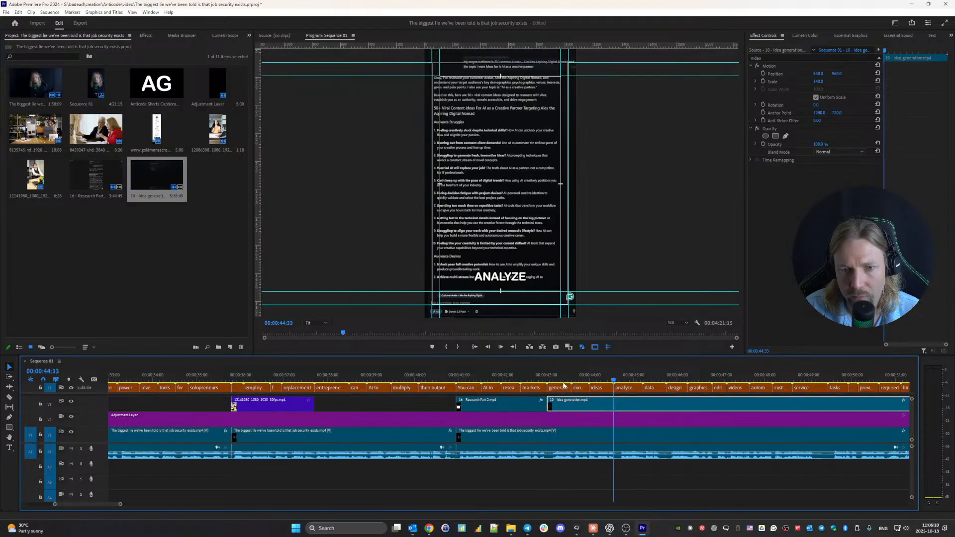
pyautogui.click(547, 377)
pyautogui.click(536, 377)
pyautogui.press('space')
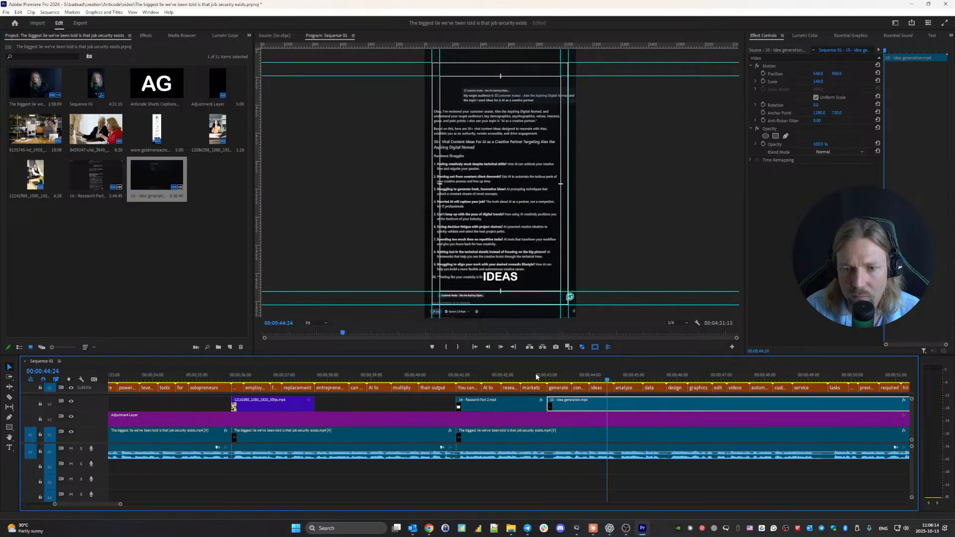
# - Cut the Idea generation clip at 00:00:44:33, where "Analyze" starts, and delete the remainder
pyautogui.hotkey('ctrl', 'k')
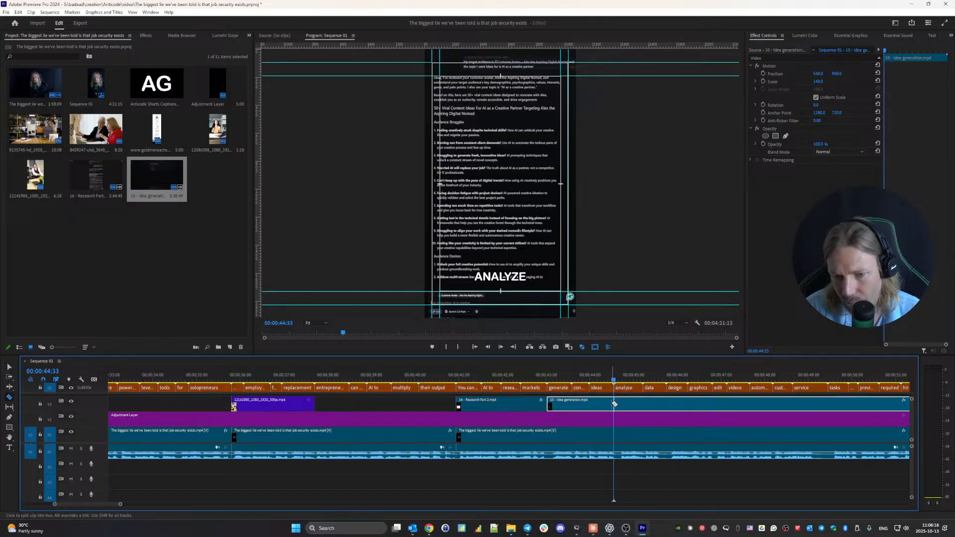
pyautogui.click(628, 404)
pyautogui.press('Delete')
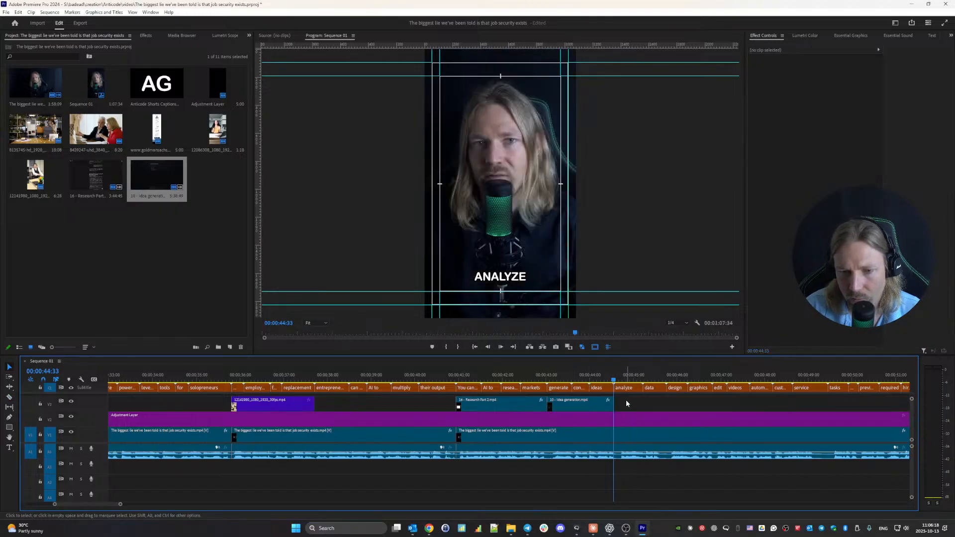
# - Play the section following the Idea generation clip, return the playhead to the "Analyze" caption, and switch to the ChatGPT browser window
pyautogui.press('space')
pyautogui.press('space')
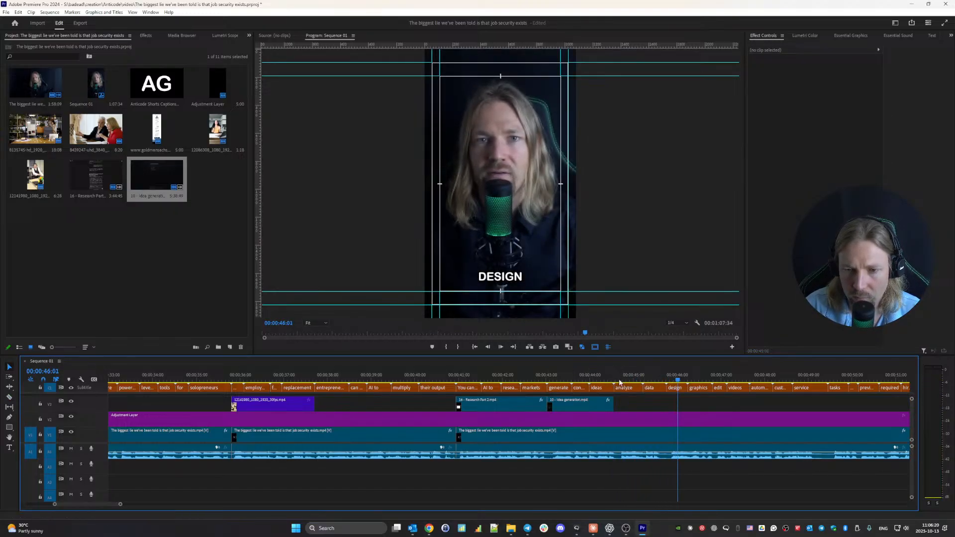
pyautogui.press('Up')
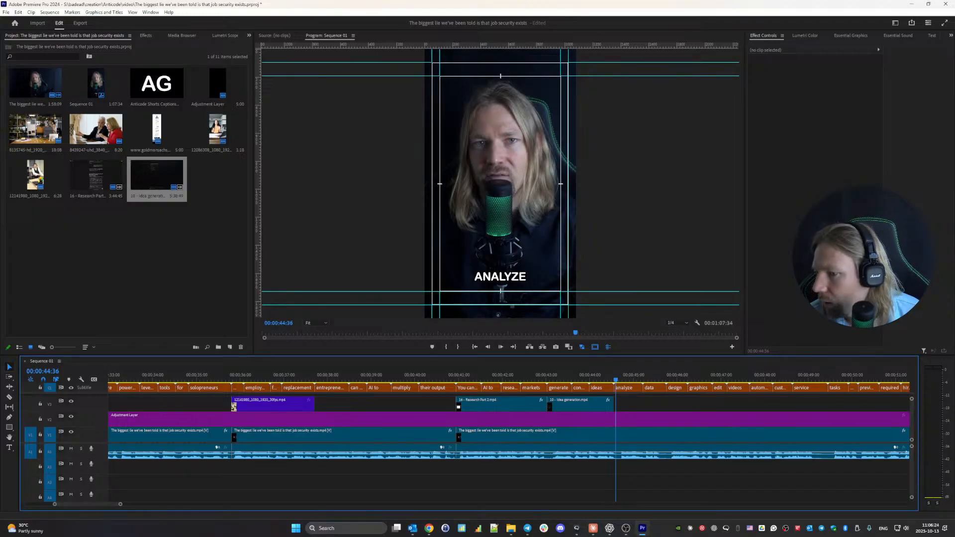
pyautogui.hotkey('alt', 'Tab')
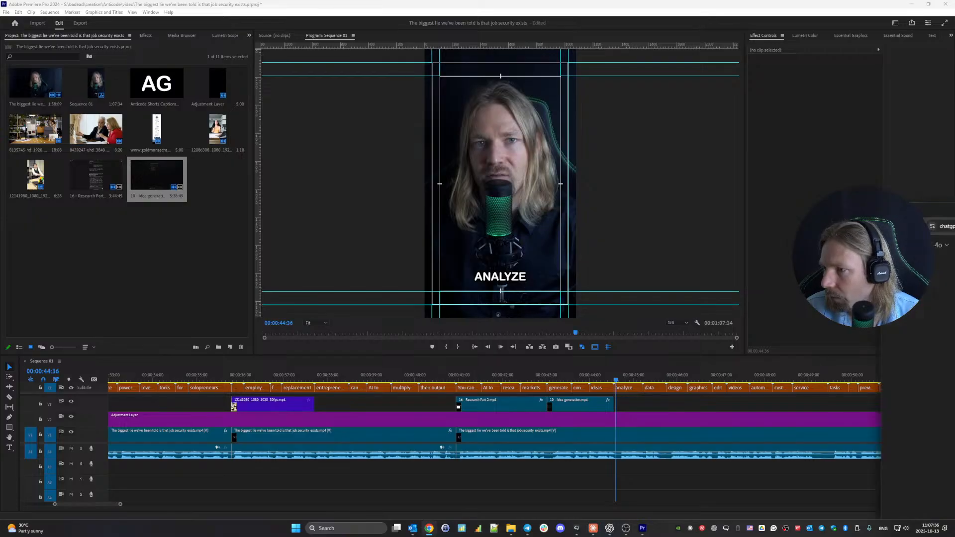
# - Capture a screenshot of the ChatGPT answer with the full Python script framed in the view, and return to the video project
pyautogui.hotkey('alt', 'Tab')
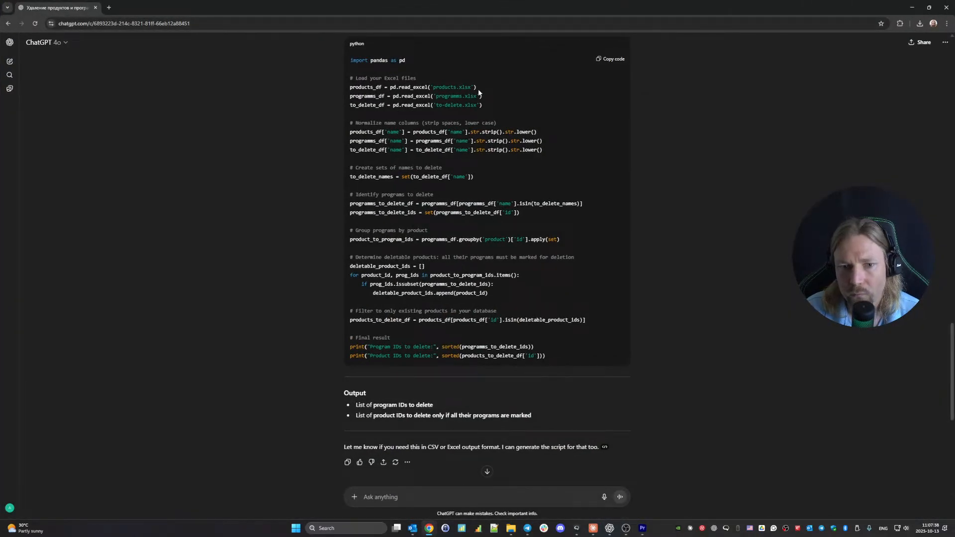
pyautogui.scroll(2, 473, 163)
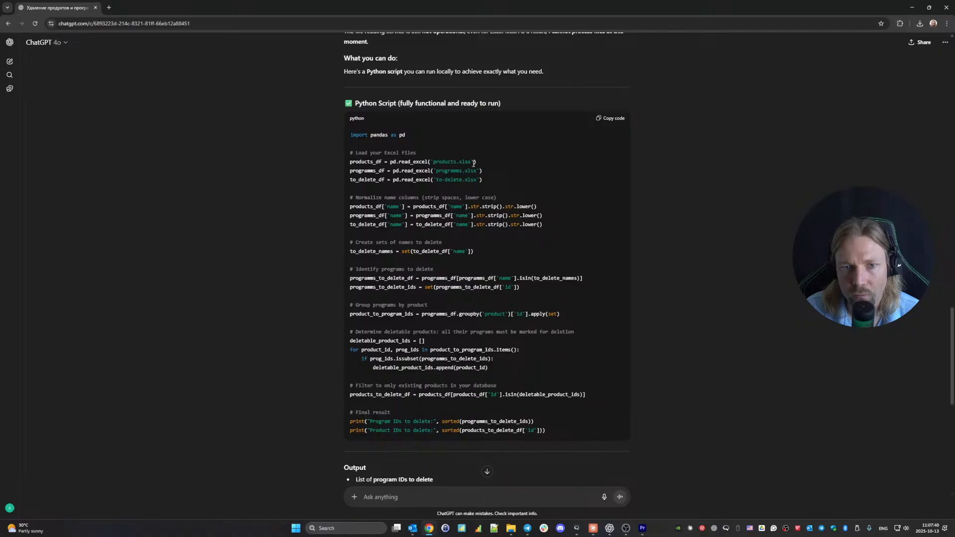
pyautogui.scroll(-1, 473, 162)
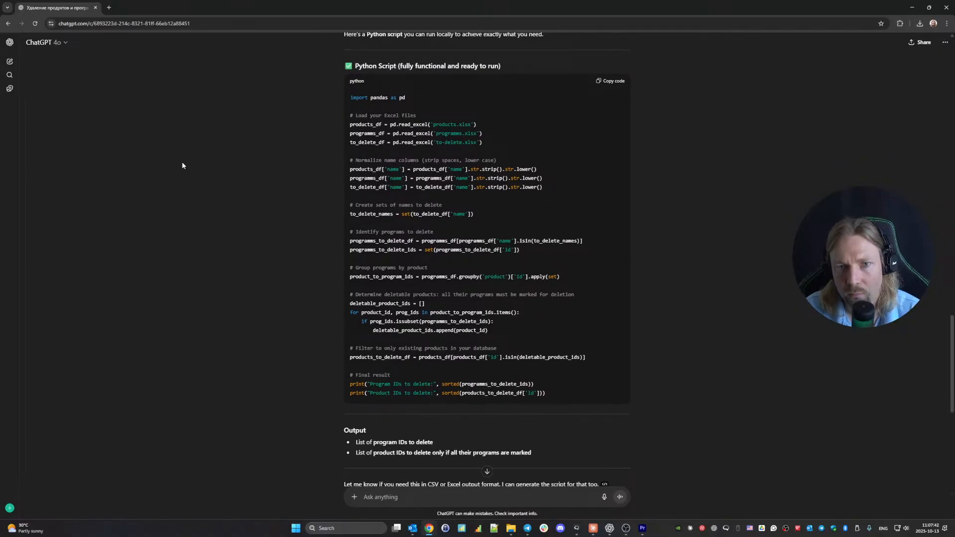
pyautogui.press('super+shift+s')
pyautogui.moveTo(115, 55); pyautogui.dragTo(842, 406)
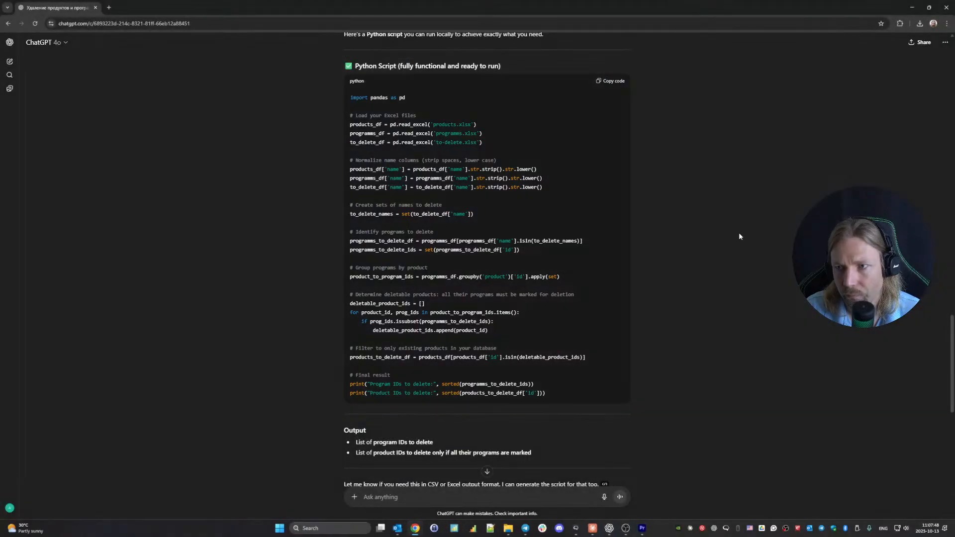
pyautogui.moveTo(52, 6); pyautogui.dragTo(954, 112)
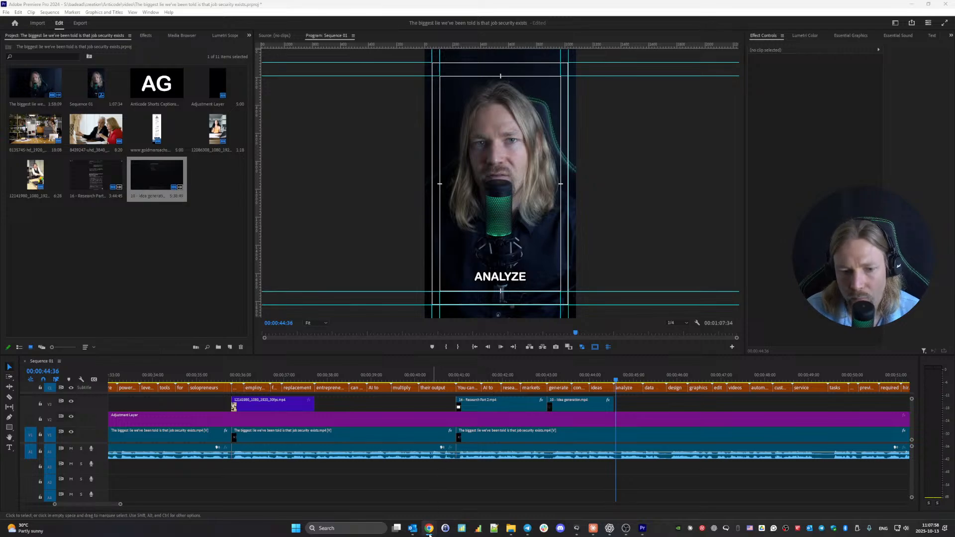
# - Import the new script screenshot from its folder and place it on the B-roll track at 00:00:44:33, where the "Analyze" caption starts
pyautogui.moveTo(429, 528)
pyautogui.moveTo(461, 499)
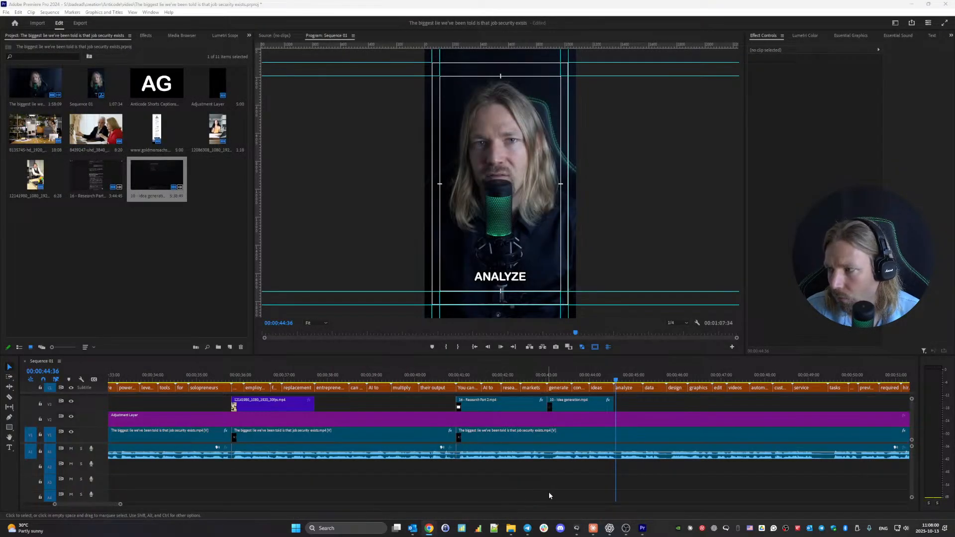
pyautogui.moveTo(511, 528)
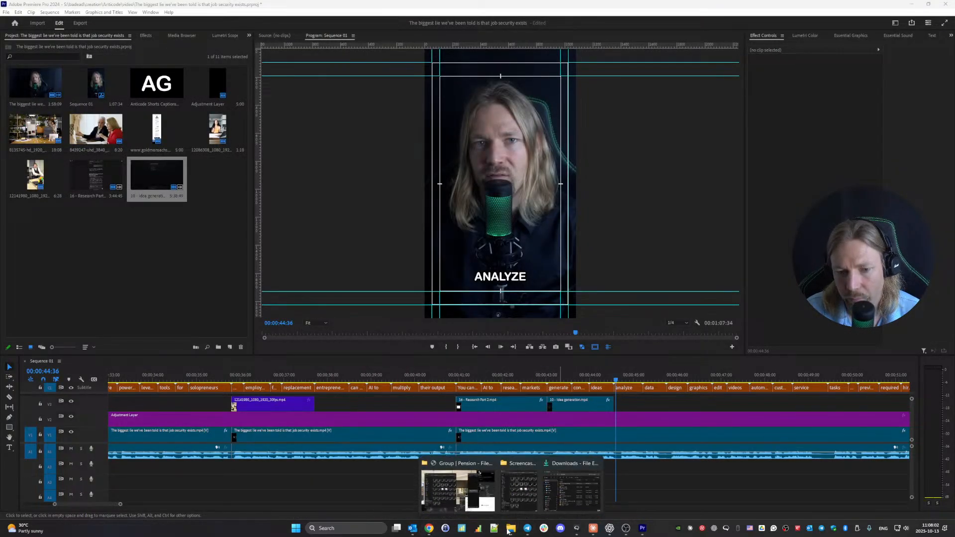
pyautogui.click(479, 491)
pyautogui.click(528, 499)
pyautogui.click(571, 492)
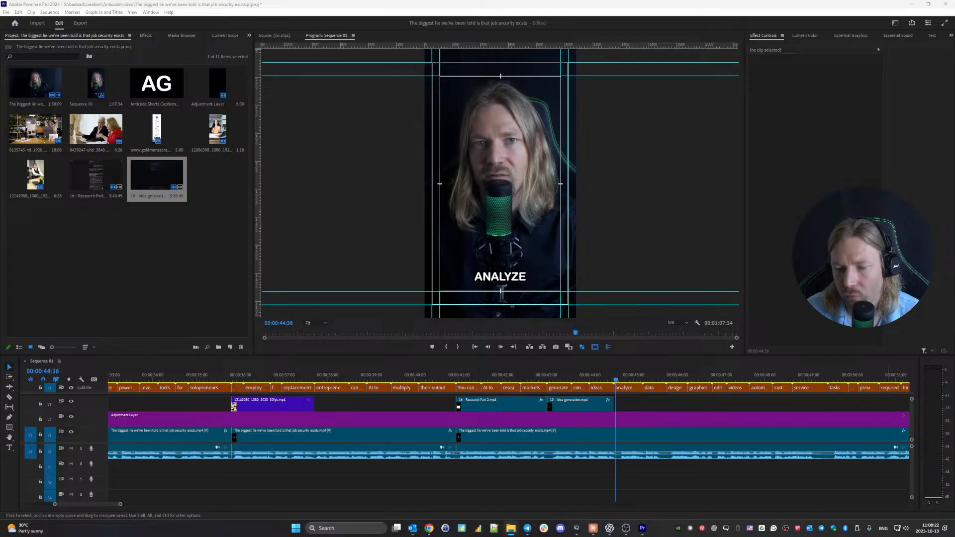
pyautogui.click(630, 375)
pyautogui.press('Up')
pyautogui.moveTo(630, 375); pyautogui.dragTo(614, 401)
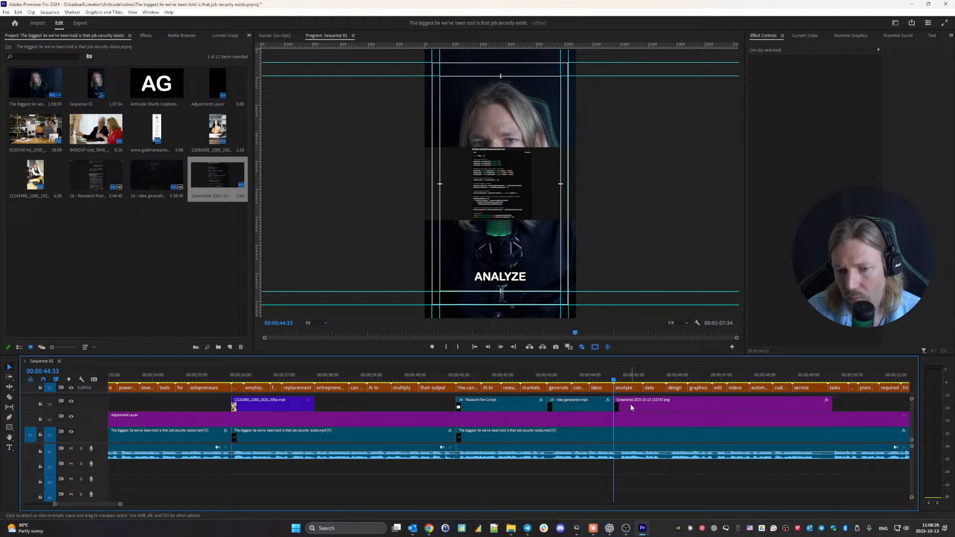
# - Set the screenshot clip's scale to 204 and its horizontal position to 764 so the code fills the vertical frame
pyautogui.click(629, 402)
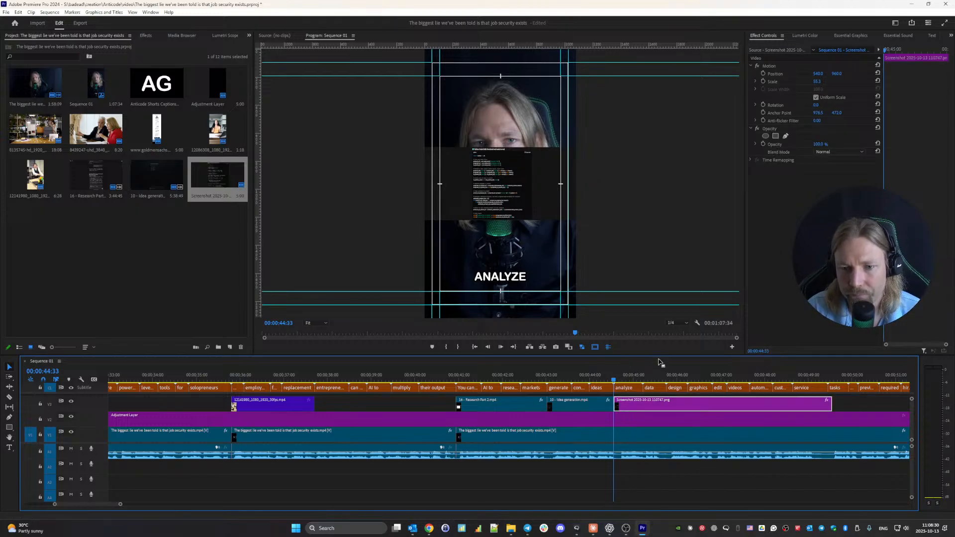
pyautogui.click(817, 81)
pyautogui.write('140')
pyautogui.press('Return')
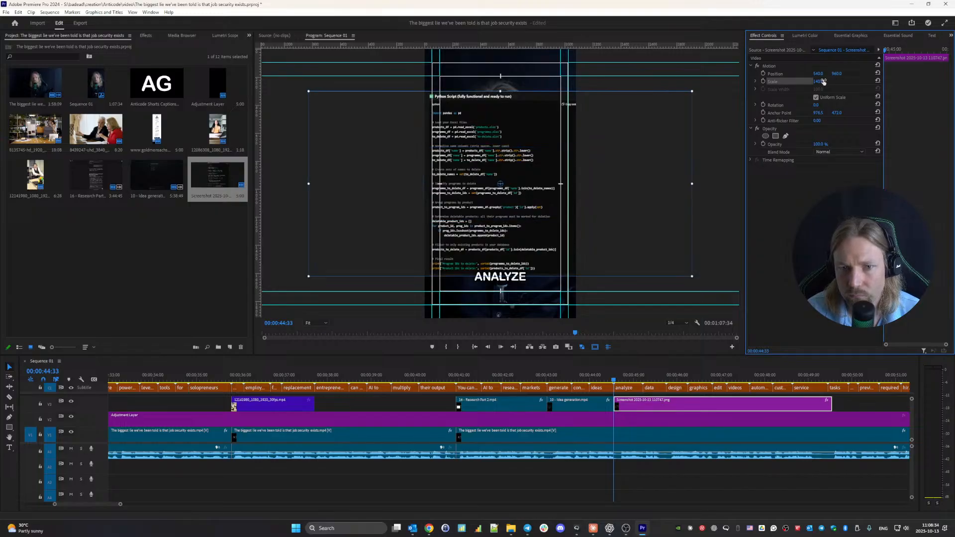
pyautogui.click(823, 81)
pyautogui.hotkey('shift', 'Up')
pyautogui.hotkey('shift', 'Up')
pyautogui.hotkey('shift', 'Up')
pyautogui.hotkey('shift', 'Up')
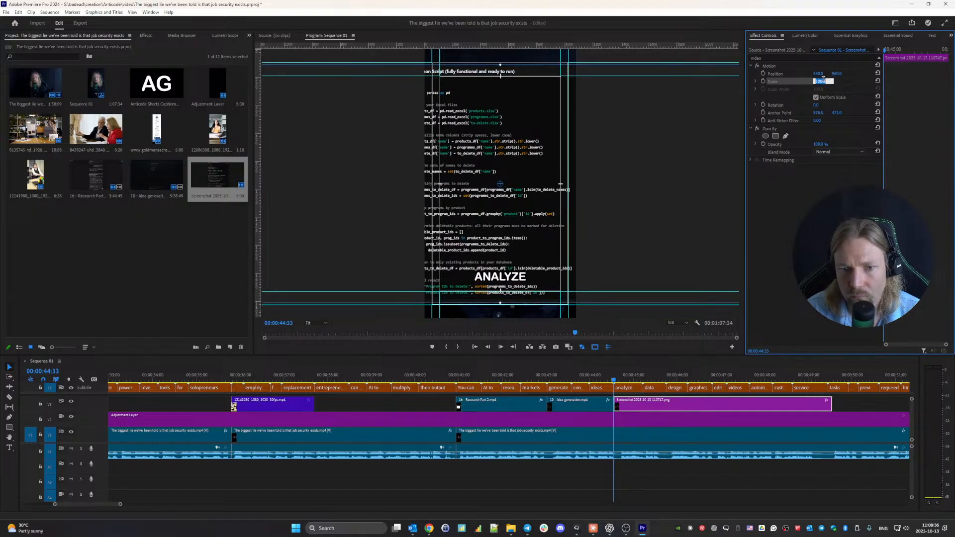
pyautogui.hotkey('shift', 'Up')
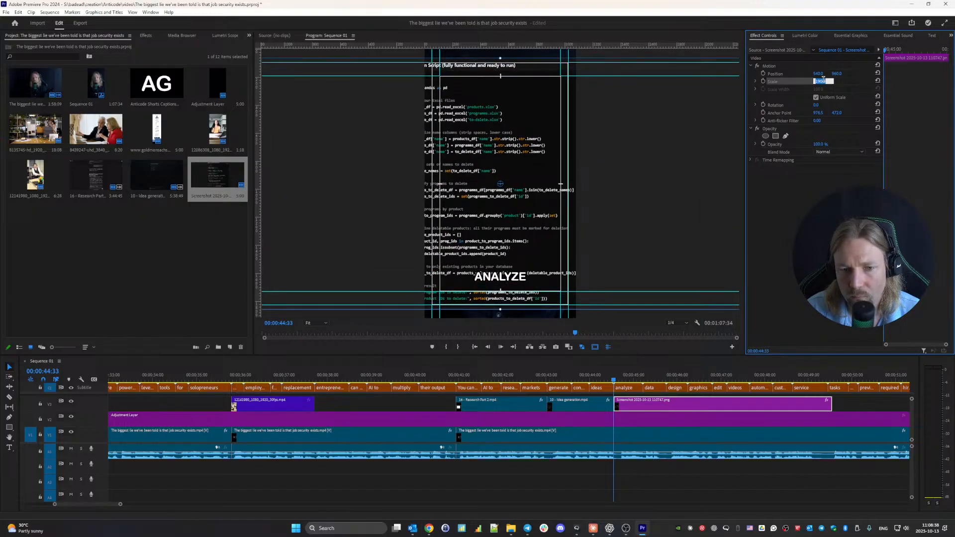
pyautogui.hotkey('shift', 'Up')
pyautogui.press('Up')
pyautogui.press('Up')
pyautogui.press('Up')
pyautogui.press('Up')
pyautogui.press('Return')
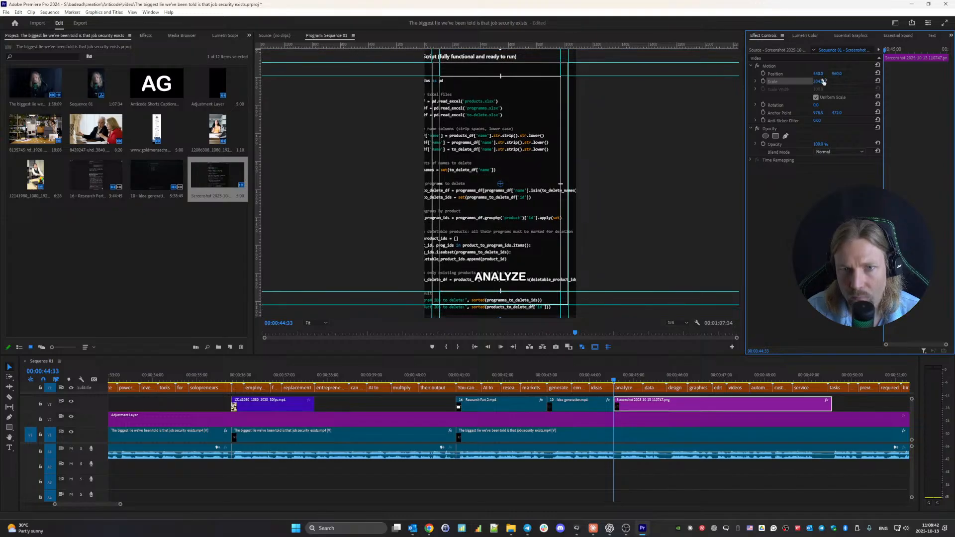
pyautogui.moveTo(818, 73)
pyautogui.mouseDown()
pyautogui.moveTo(860, 74)
pyautogui.moveTo(822, 73)
pyautogui.mouseUp()
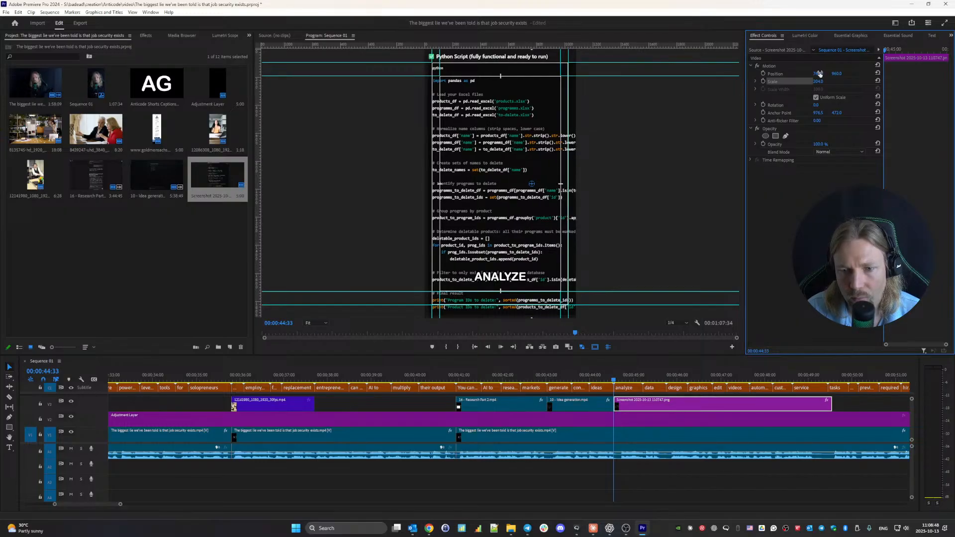
# - Trim the screenshot clip's end to 00:00:45:45, where the "Design" caption starts, and play the section following it
pyautogui.press('space')
pyautogui.press('space')
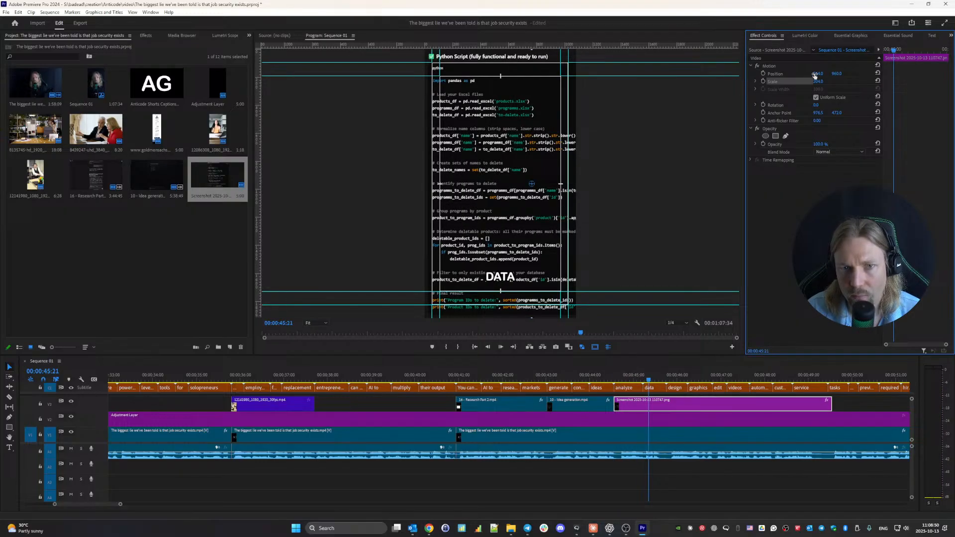
pyautogui.press('space')
pyautogui.press('space')
pyautogui.press('Right')
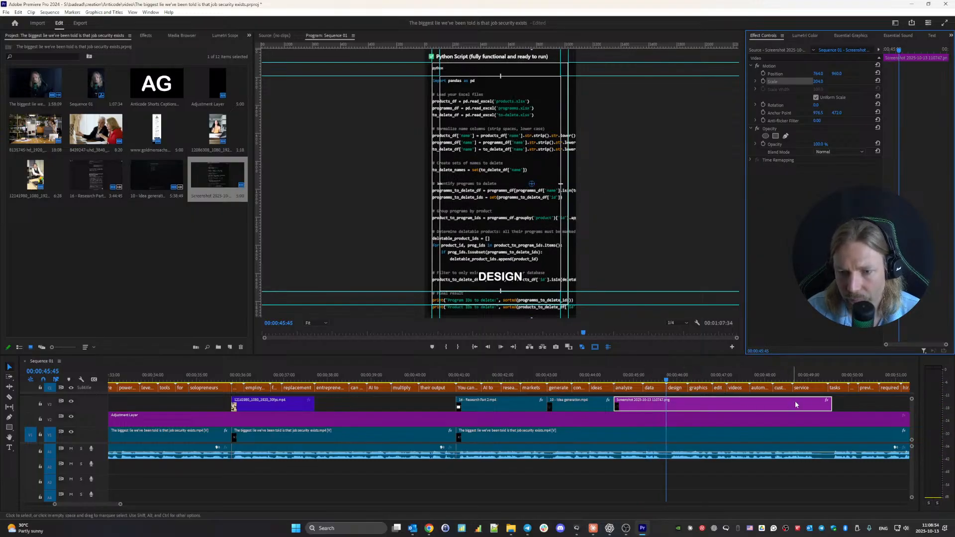
pyautogui.moveTo(829, 404); pyautogui.dragTo(666, 404)
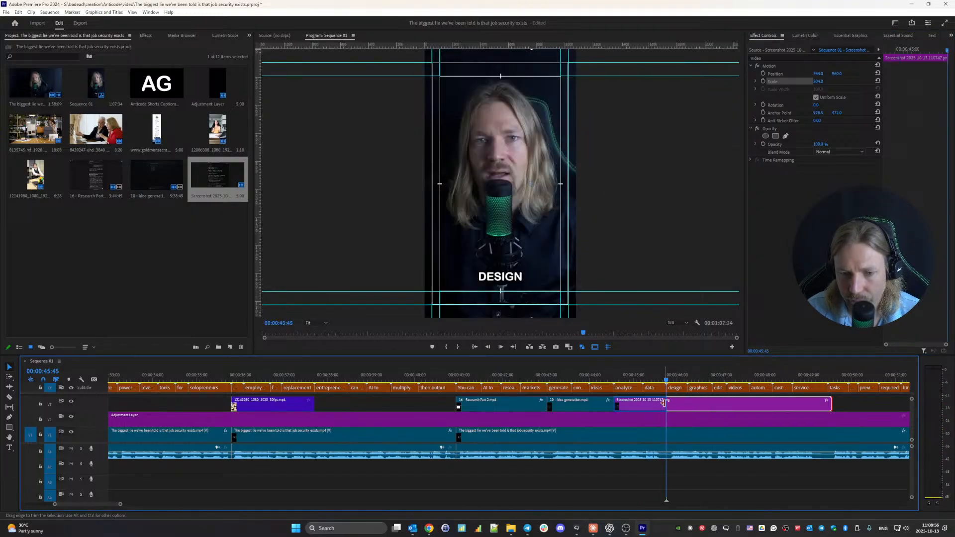
pyautogui.press('space')
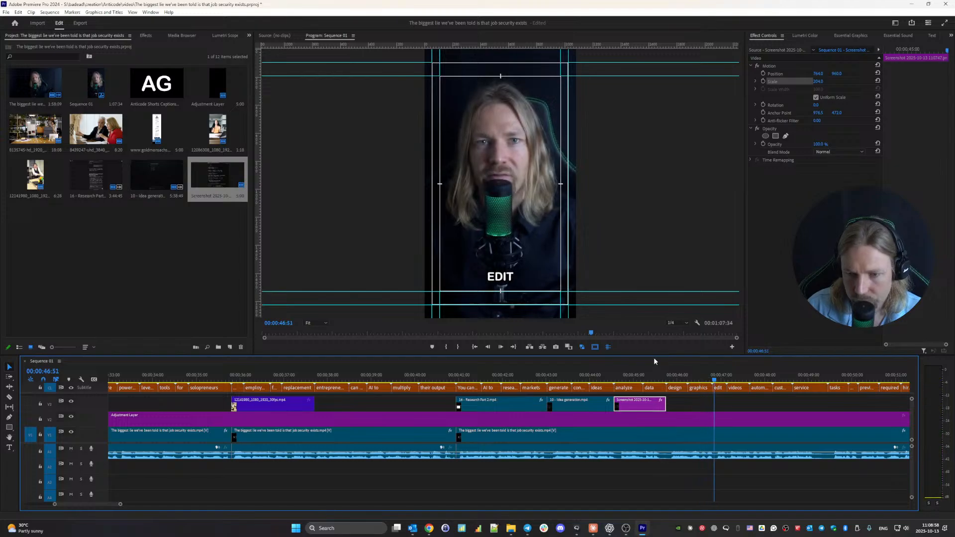
pyautogui.press('space')
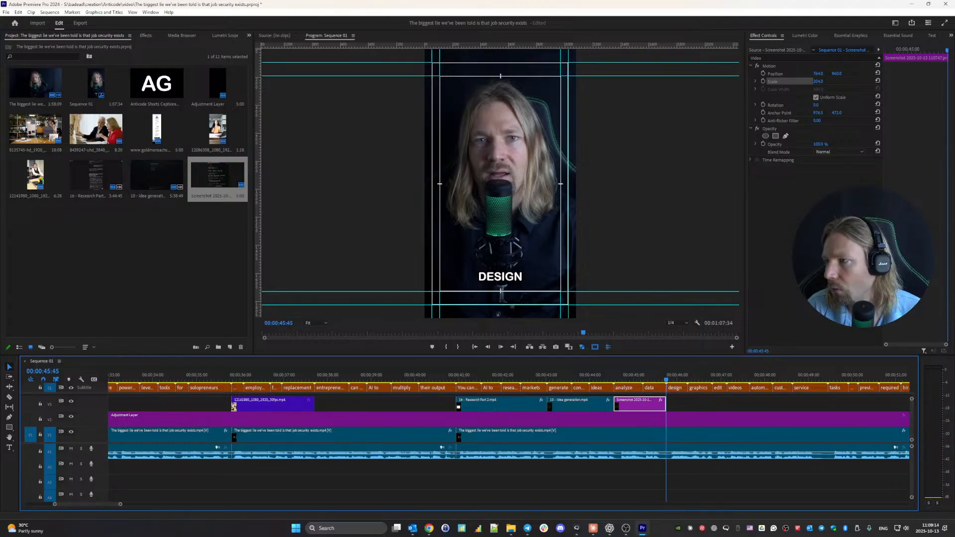
# - Switch to the Pexels browser window and move the Canva page into it as a tab
pyautogui.hotkey('alt', 'Tab')
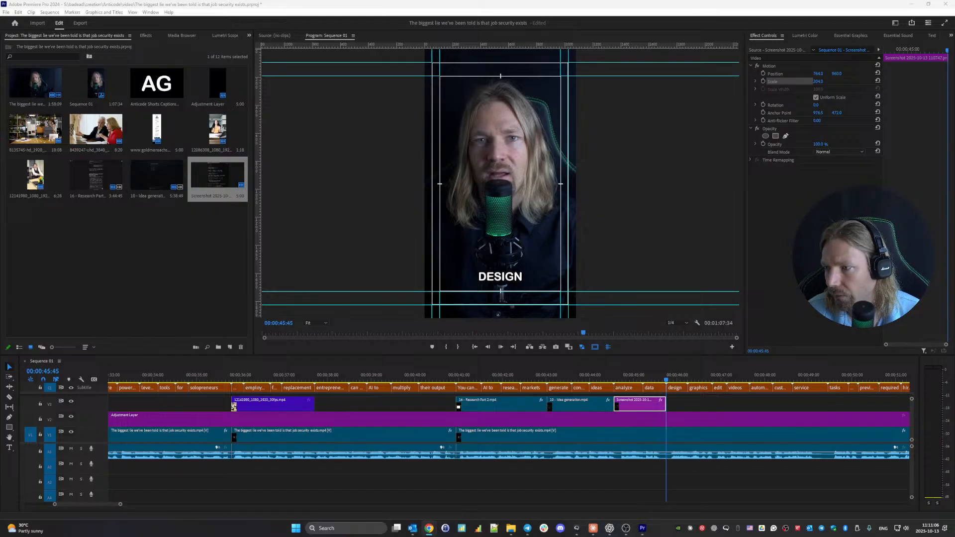
pyautogui.click(429, 528)
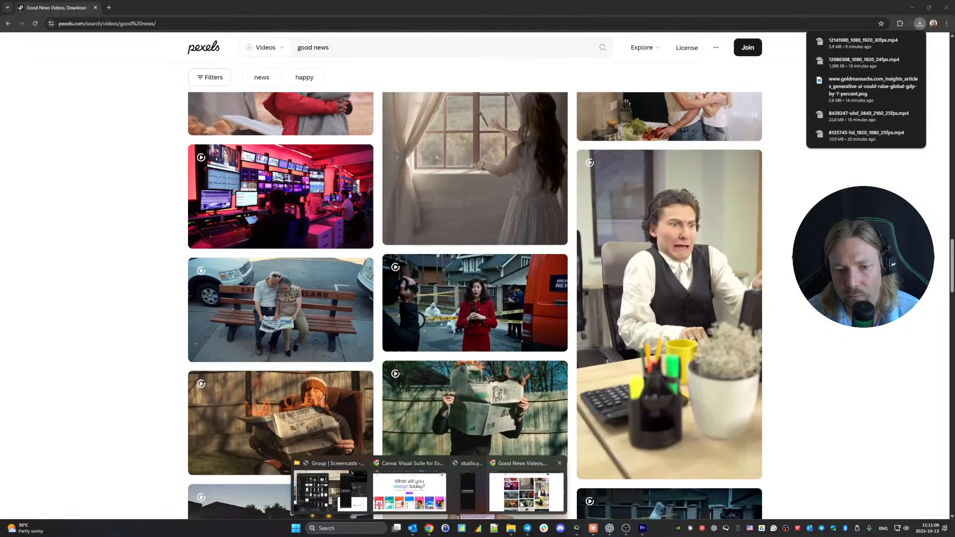
pyautogui.click(521, 504)
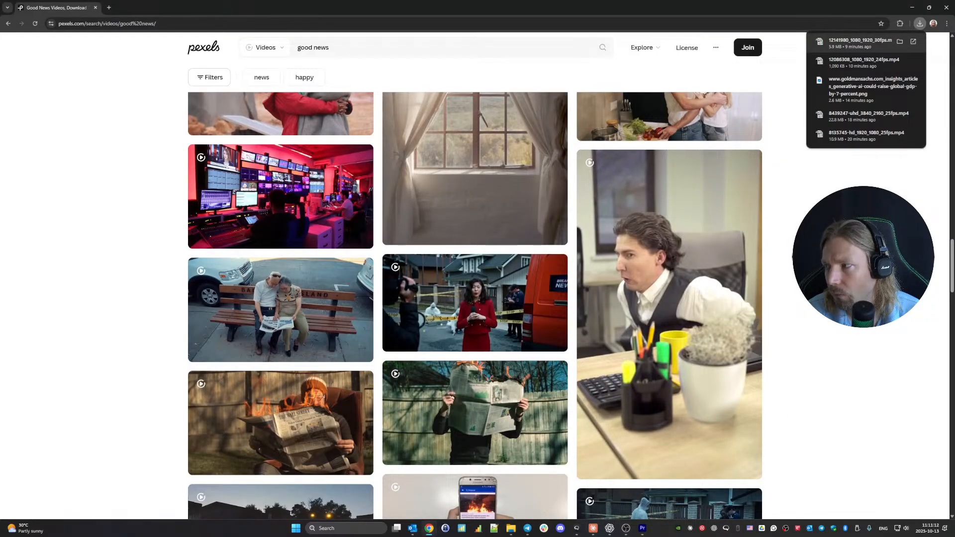
pyautogui.moveTo(954, 149); pyautogui.dragTo(615, 16)
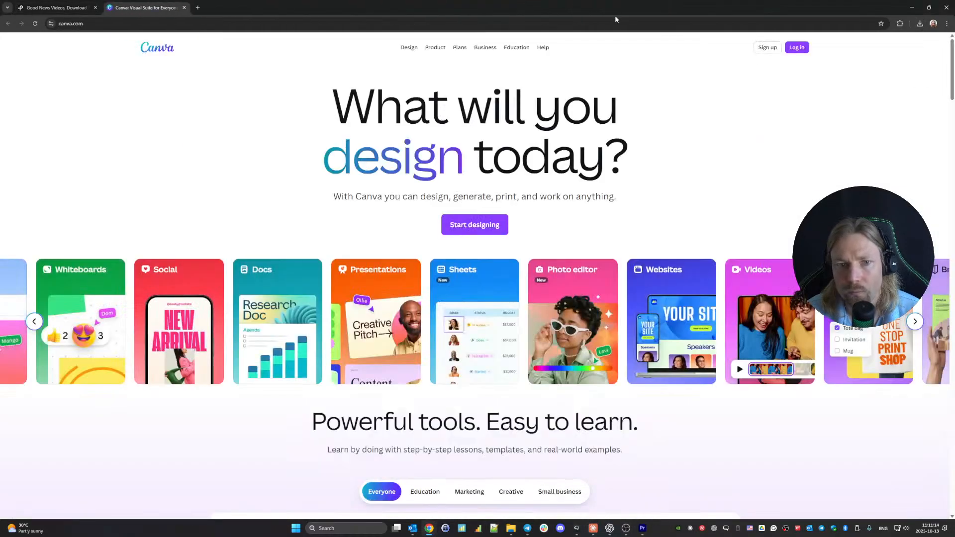
# - Look through the Canva home page, from plans and templates to the footer links, for something illustrating AI graphic design
pyautogui.scroll(-6, 555, 106)
pyautogui.scroll(-20, 556, 106)
pyautogui.scroll(7, 556, 105)
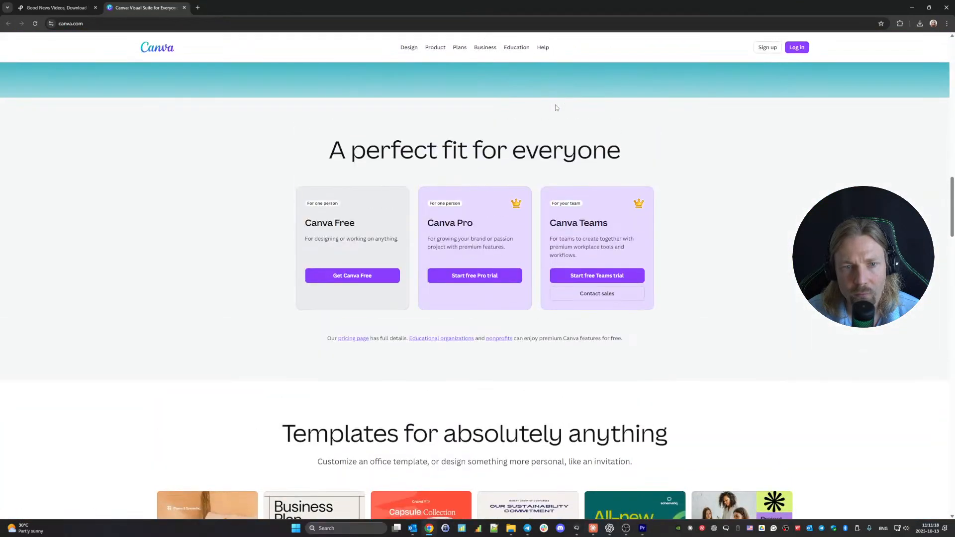
pyautogui.scroll(-9, 555, 105)
pyautogui.scroll(6, 556, 105)
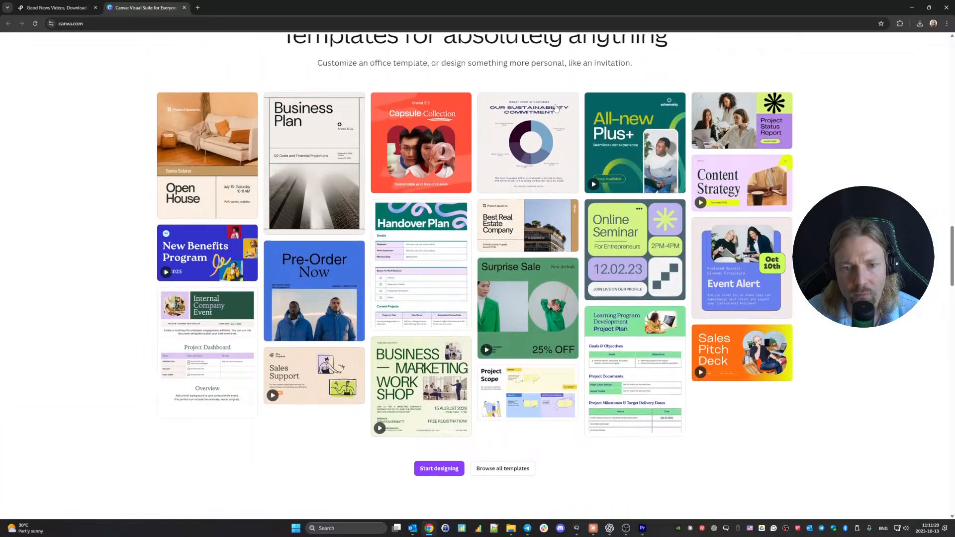
pyautogui.scroll(-20, 556, 106)
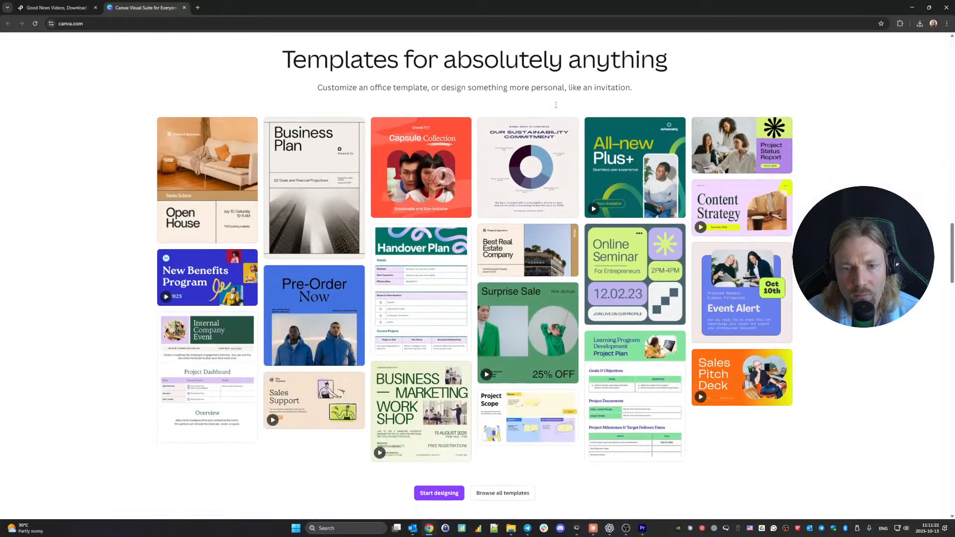
pyautogui.scroll(10, 556, 107)
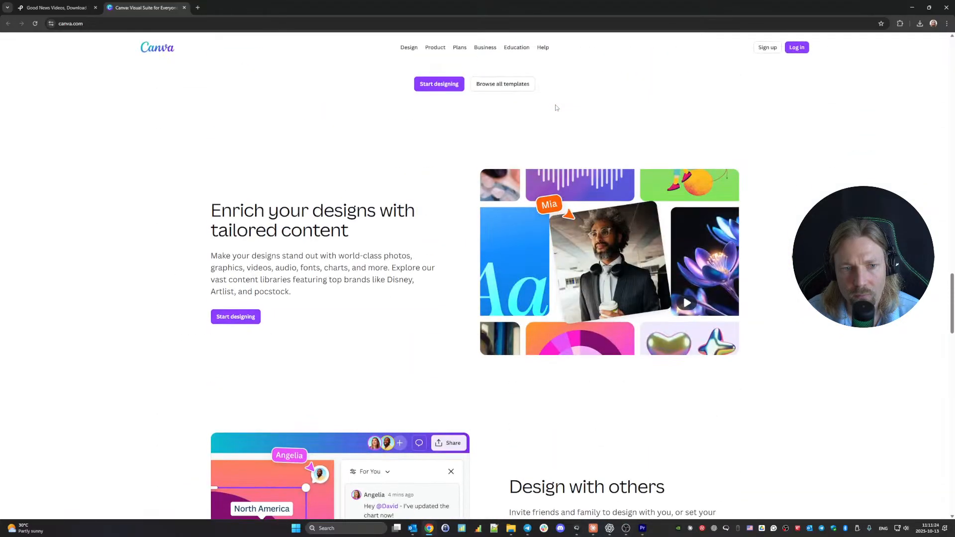
pyautogui.scroll(-15, 402, 198)
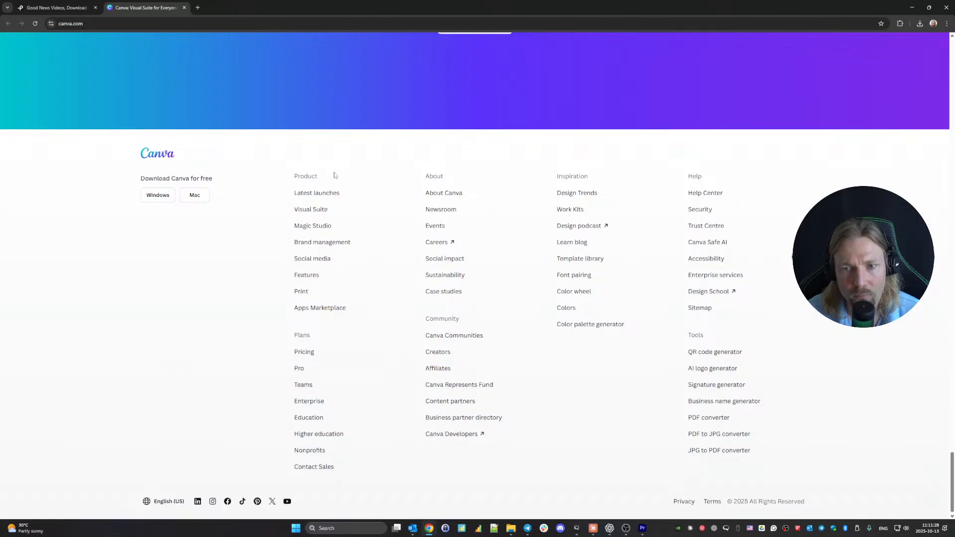
# - Open the Canva Safe AI page from the footer and look through its content
pyautogui.click(704, 250)
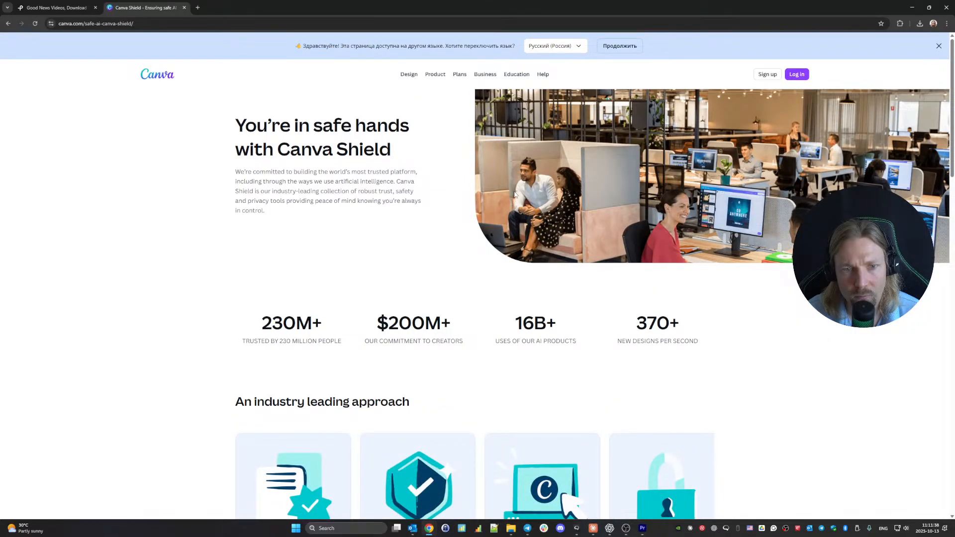
pyautogui.moveTo(459, 194); pyautogui.dragTo(280, 225)
pyautogui.click(280, 225)
pyautogui.scroll(-10, 266, 175)
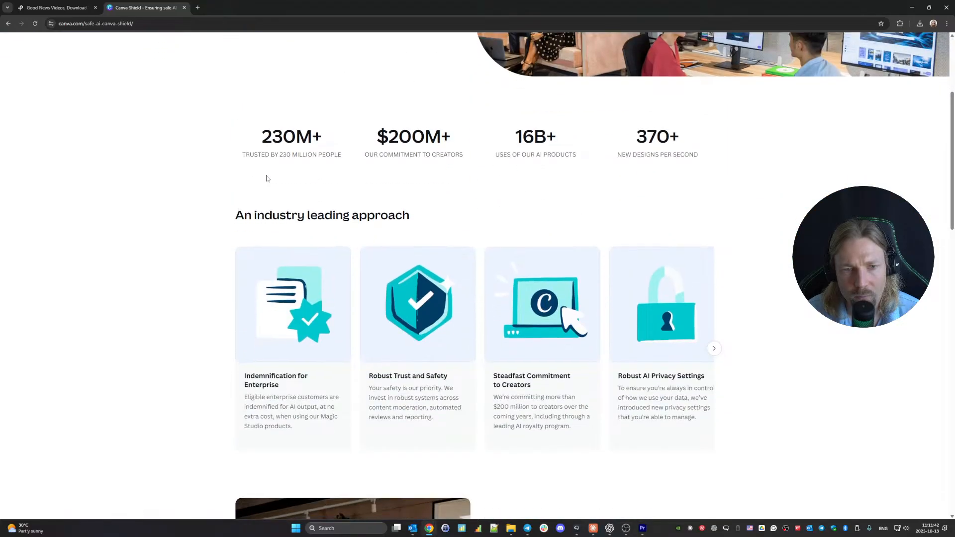
pyautogui.scroll(-14, 267, 178)
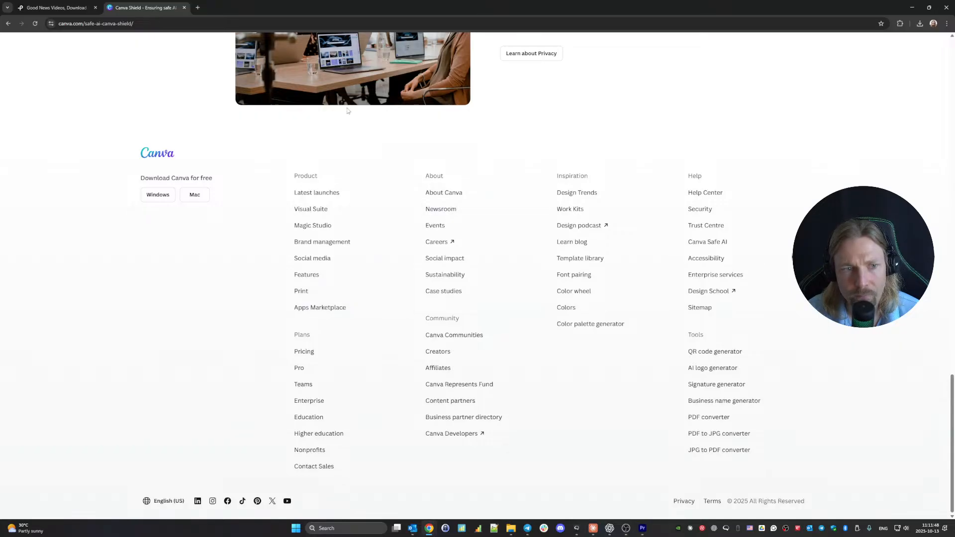
# - Edit the page address to look up Canva's AI and open the Canva AI assistant page
pyautogui.click(168, 22)
pyautogui.click(180, 25)
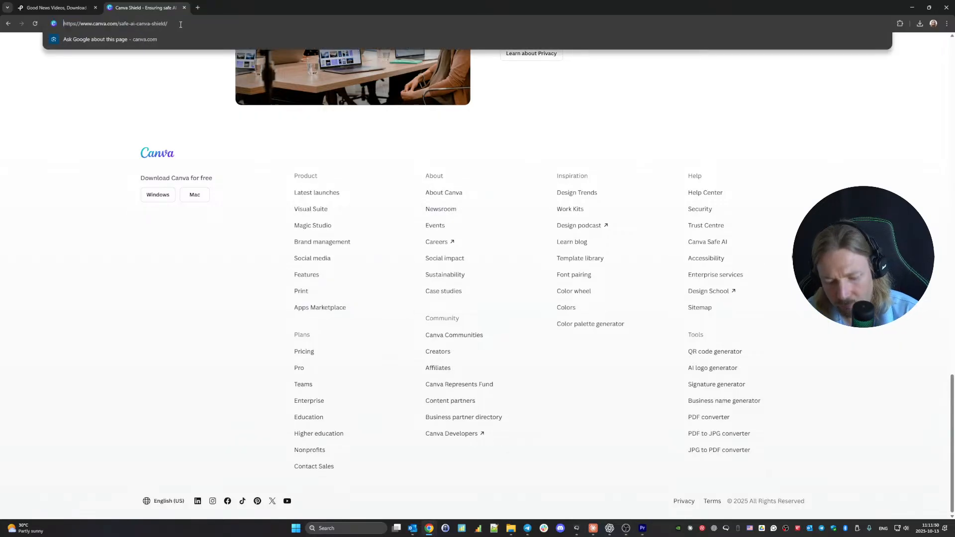
pyautogui.press('Home')
pyautogui.hotkey('ctrl', 'shift', 'Right')
pyautogui.hotkey('ctrl', 'shift', 'Right')
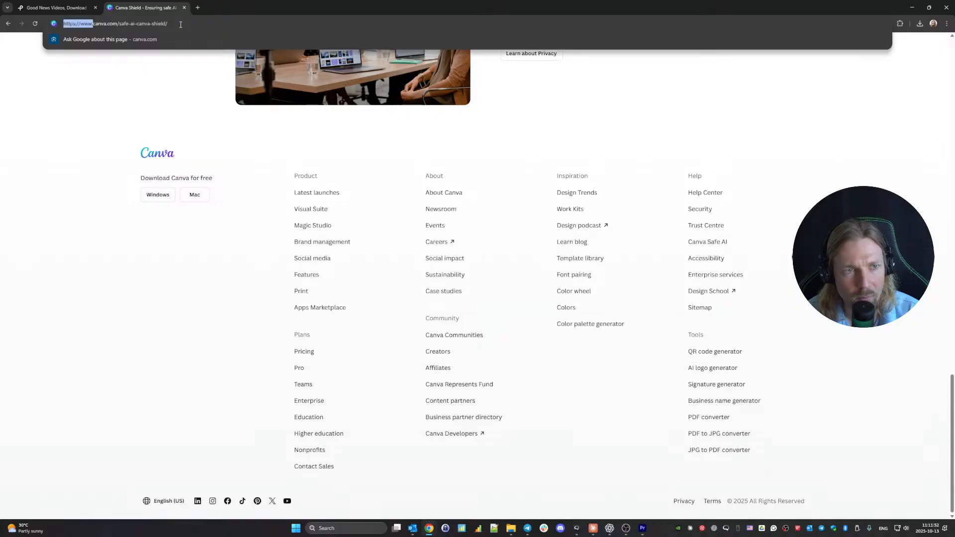
pyautogui.press('BackSpace')
pyautogui.hotkey('ctrl', 'Right')
pyautogui.hotkey('shift', 'End')
pyautogui.press('Delete')
pyautogui.write('ai')
pyautogui.press('Return')
pyautogui.click(158, 113)
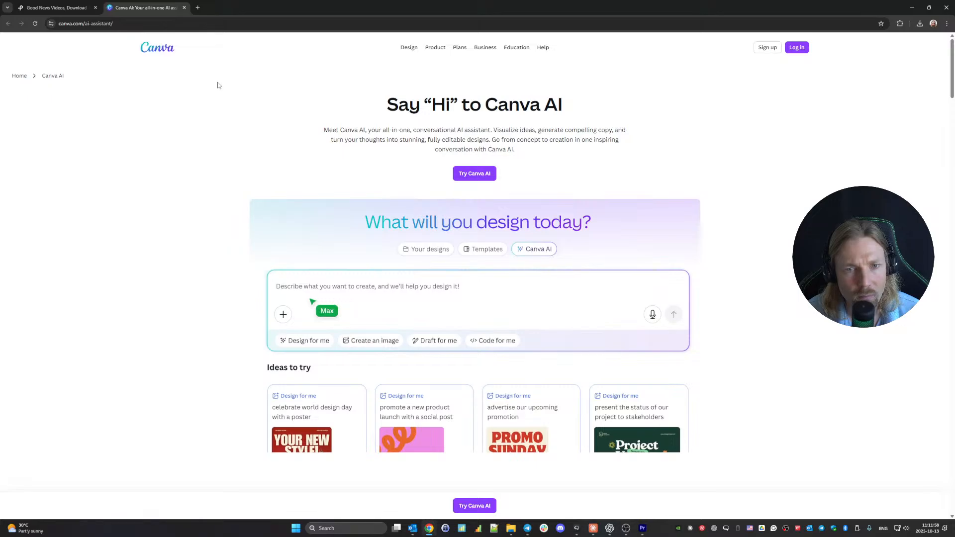
# - Look through the Canva AI page's sections and return to its beginning
pyautogui.scroll(-3, 245, 136)
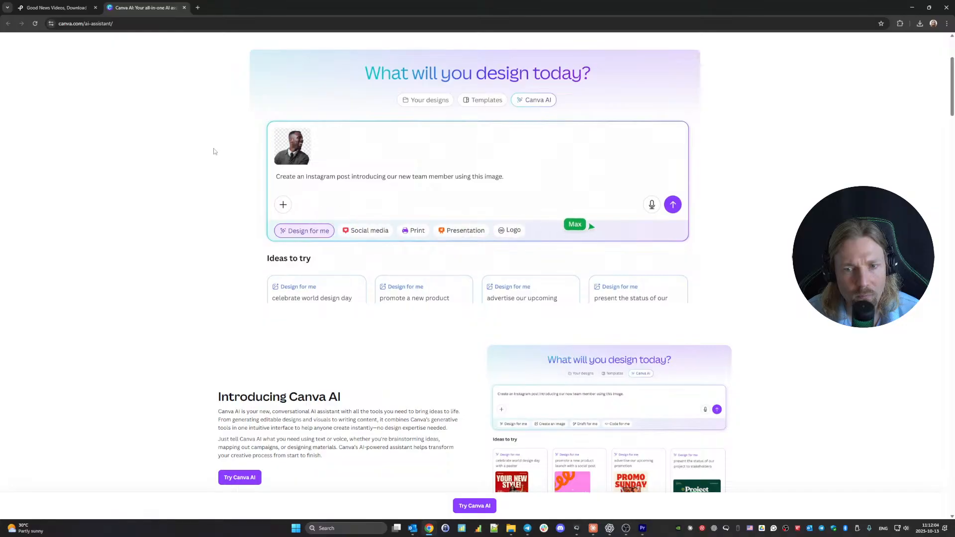
pyautogui.scroll(-9, 214, 151)
pyautogui.scroll(-13, 214, 152)
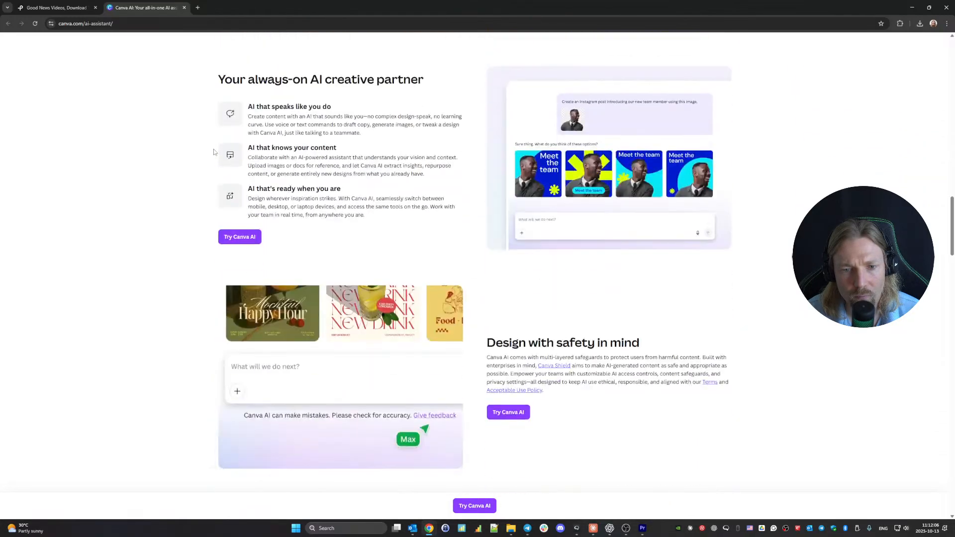
pyautogui.press('Home')
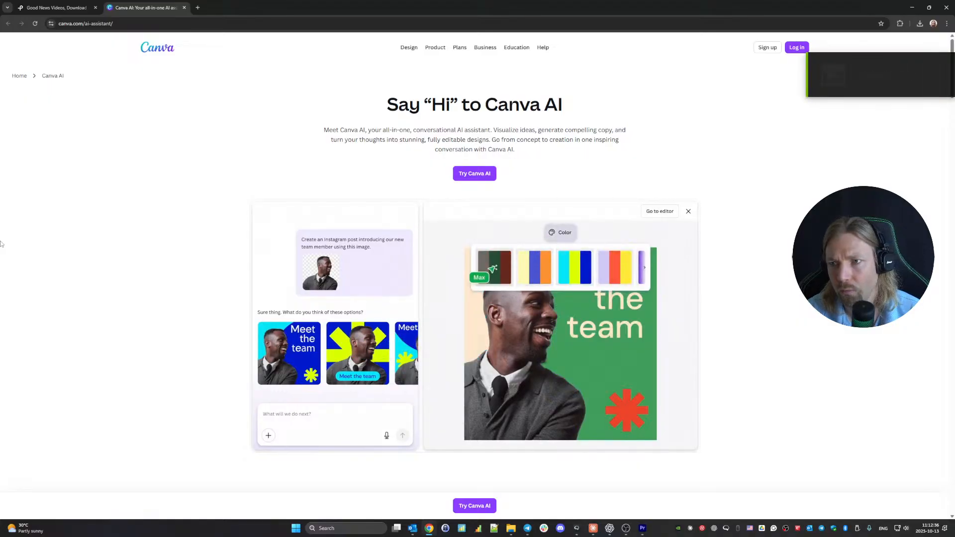
# - Switch to Premiere Pro and place the Canva screen recording on the B-roll track directly after the screenshot clip
pyautogui.click(642, 528)
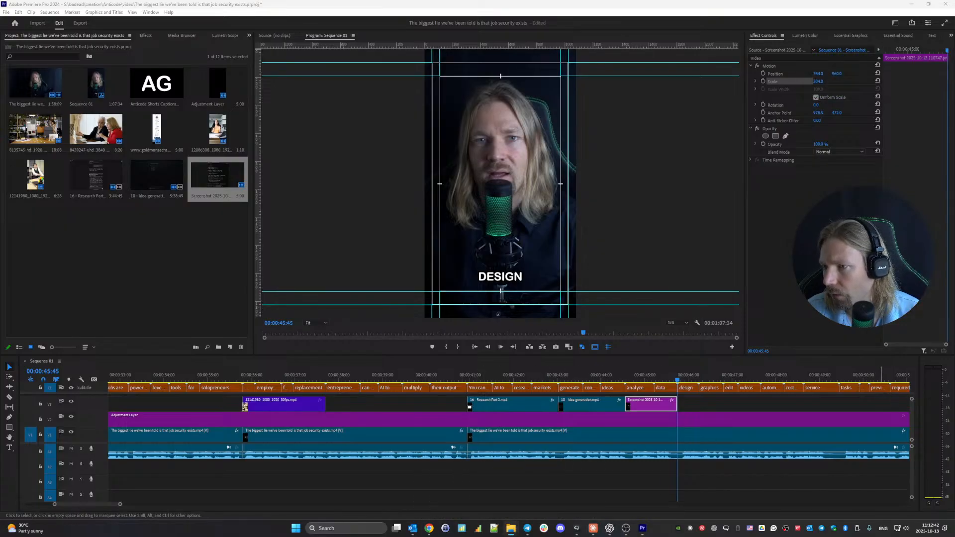
pyautogui.moveTo(510, 531)
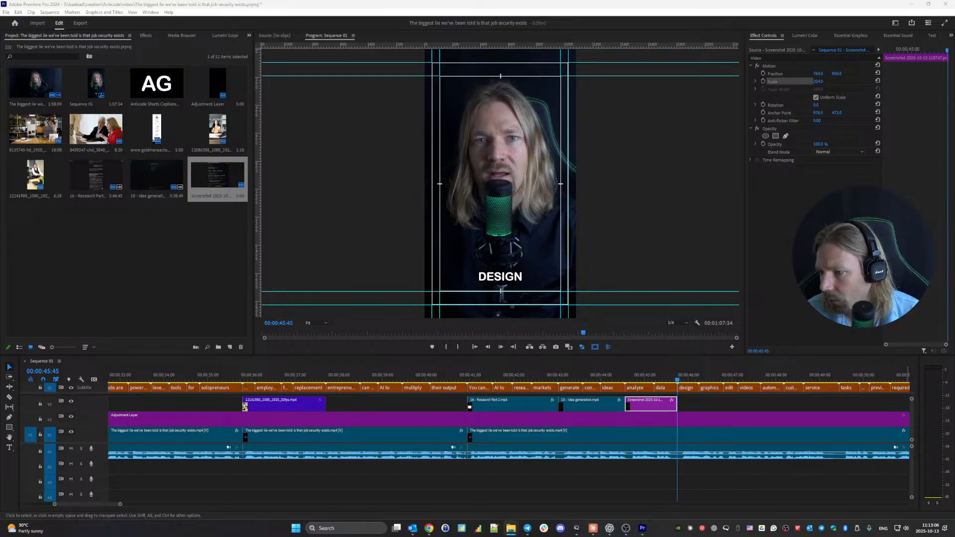
pyautogui.moveTo(954, 376); pyautogui.dragTo(810, 383)
pyautogui.scroll(-4, 766, 392)
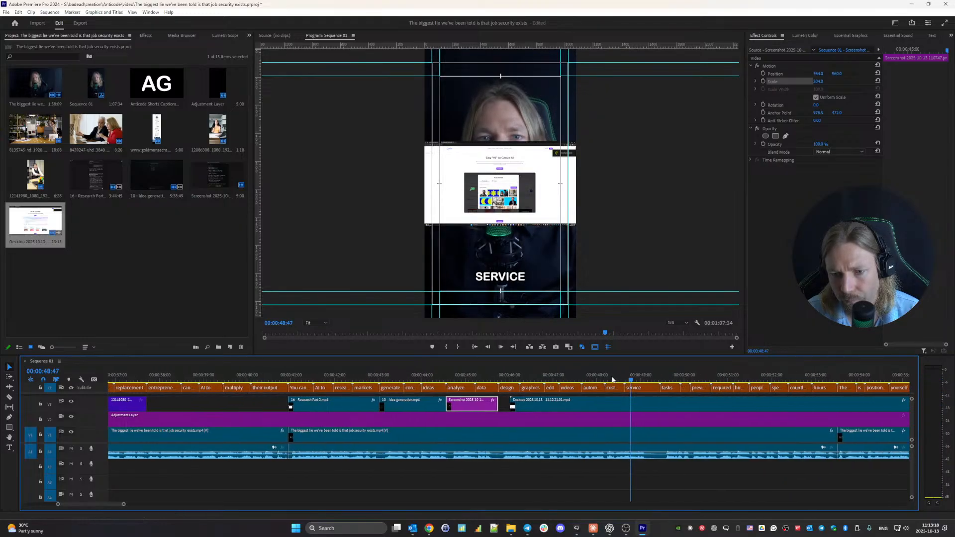
pyautogui.moveTo(631, 383); pyautogui.dragTo(833, 383)
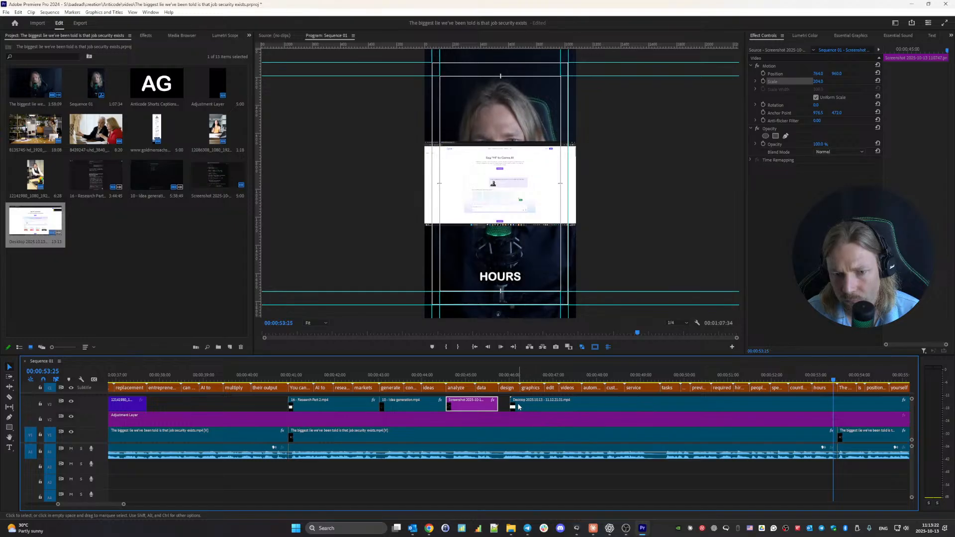
pyautogui.moveTo(514, 403); pyautogui.dragTo(543, 381)
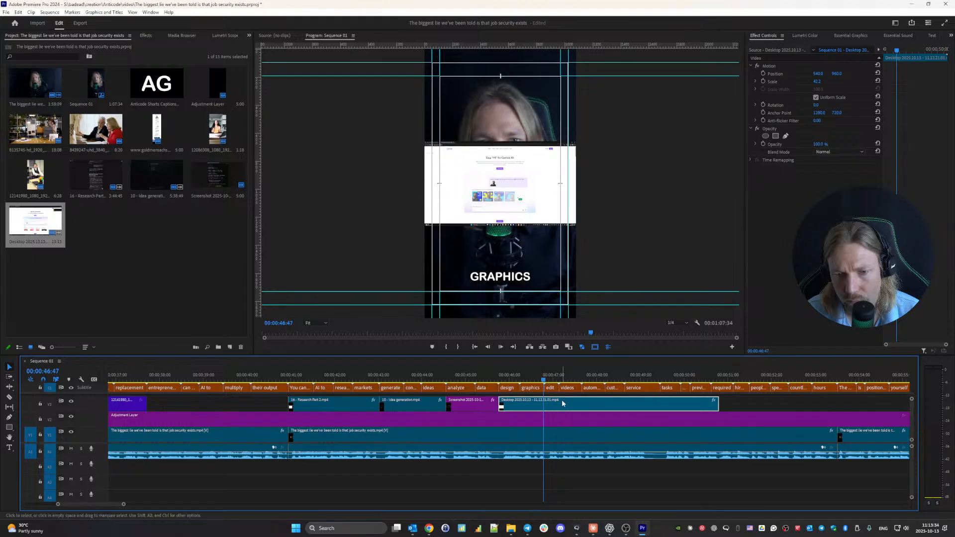
# - Scale the Canva recording to 150 and set its horizontal position to 544 so it fills the vertical frame
pyautogui.click(818, 81)
pyautogui.write('140')
pyautogui.press('Return')
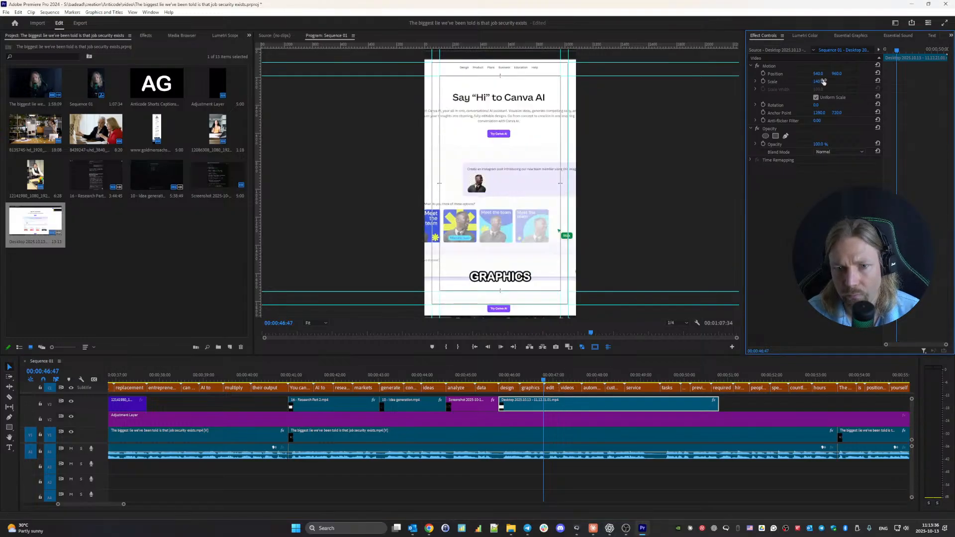
pyautogui.click(823, 81)
pyautogui.write('150')
pyautogui.press('Return')
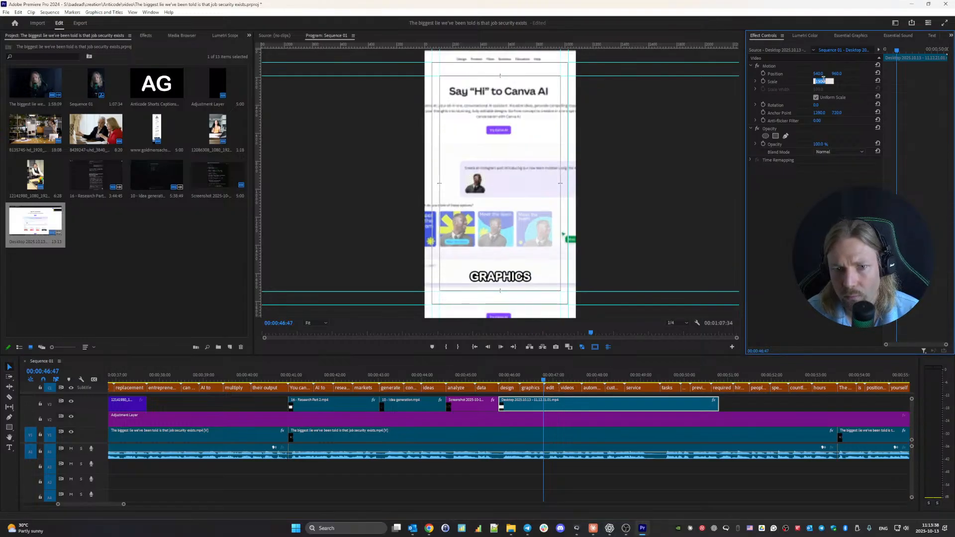
pyautogui.moveTo(819, 74)
pyautogui.mouseDown()
pyautogui.moveTo(923, 73)
pyautogui.moveTo(821, 74)
pyautogui.mouseUp()
# - Trim the end of the Canva recording to 00:00:46:48, where the "edit" caption begins
pyautogui.click(501, 376)
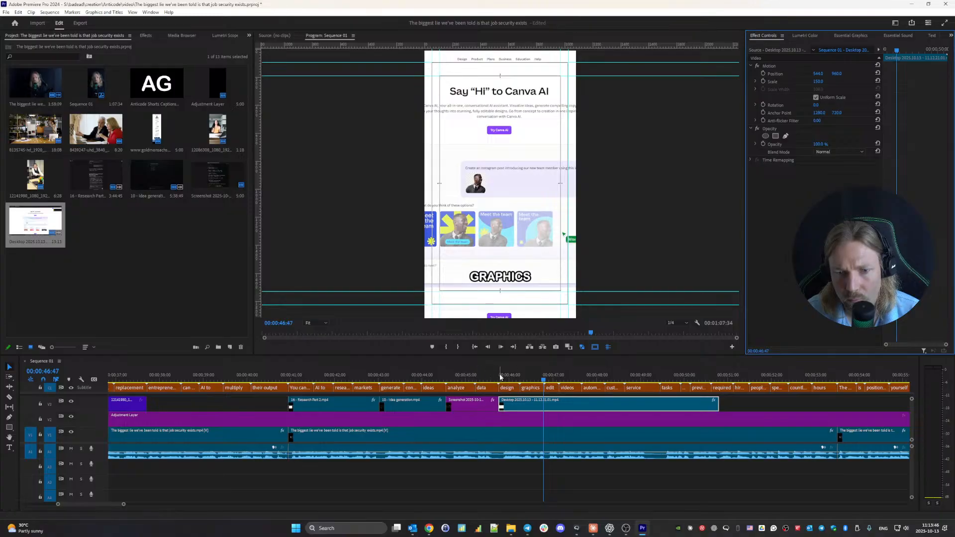
pyautogui.press('space')
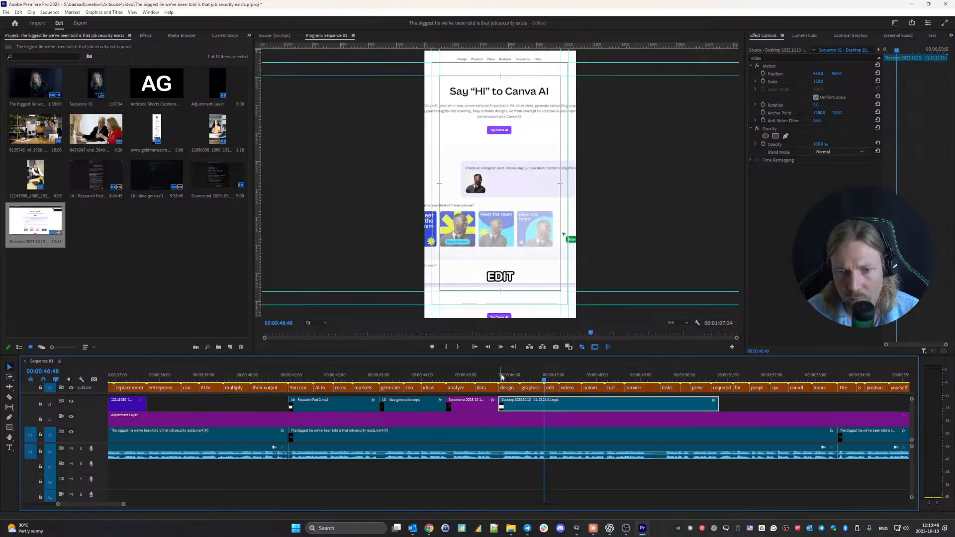
pyautogui.moveTo(716, 408); pyautogui.dragTo(544, 407)
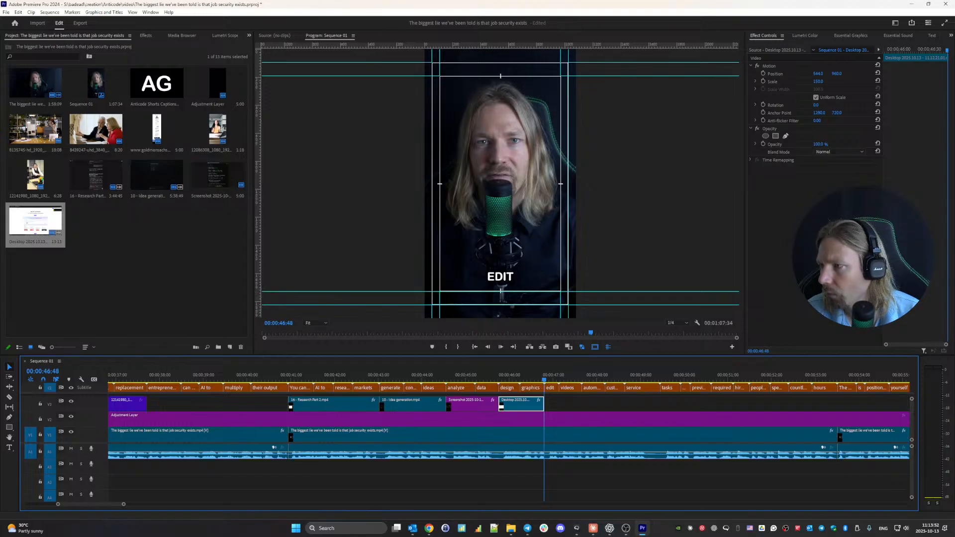
# - Switch to the Chrome window, move the ElevenLabs Studio 3.0 page into it as a tab, and close the Canva tab
pyautogui.hotkey('alt', 'Tab')
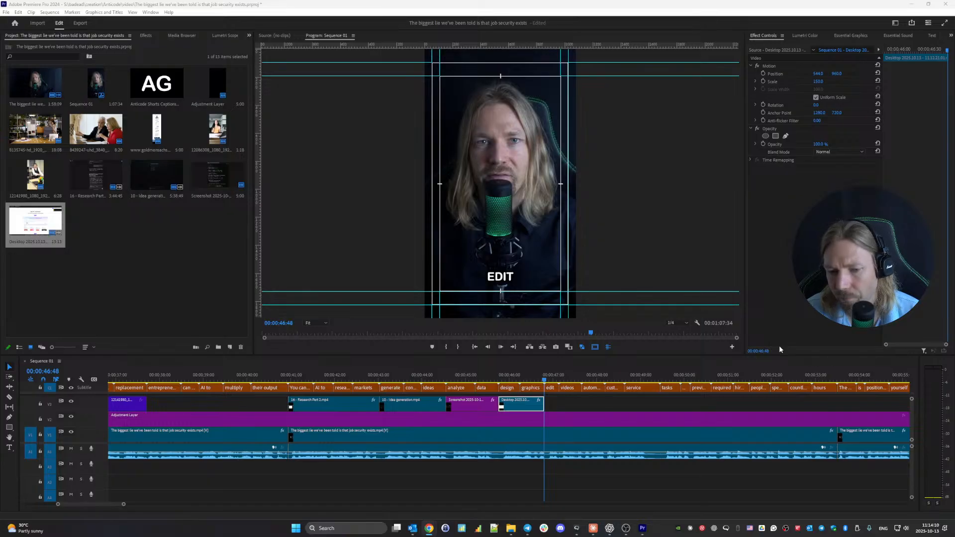
pyautogui.moveTo(424, 528)
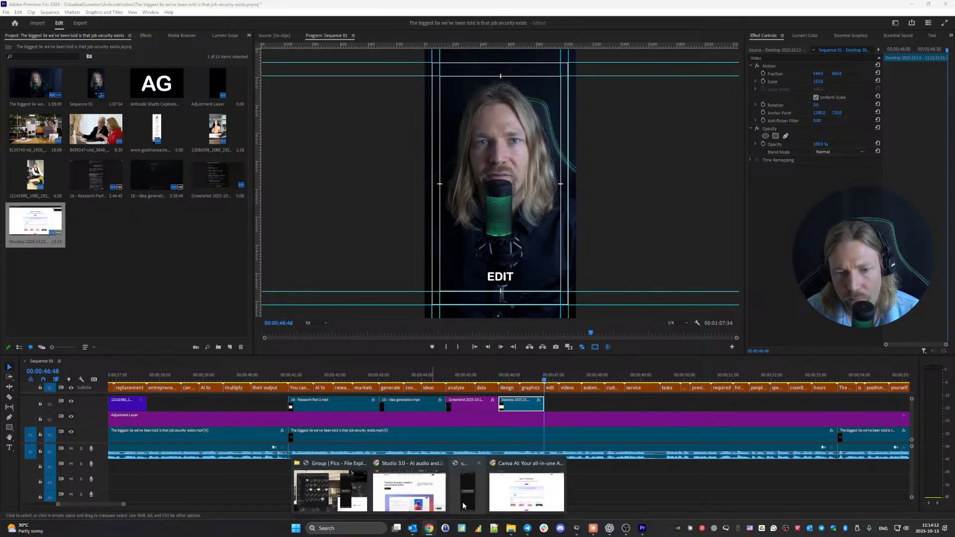
pyautogui.click(530, 485)
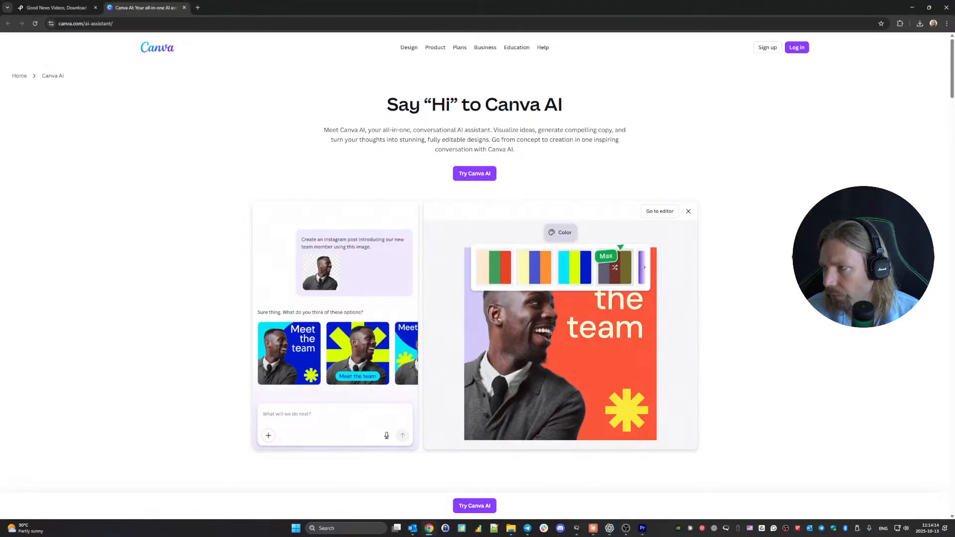
pyautogui.moveTo(954, 24); pyautogui.dragTo(393, 3)
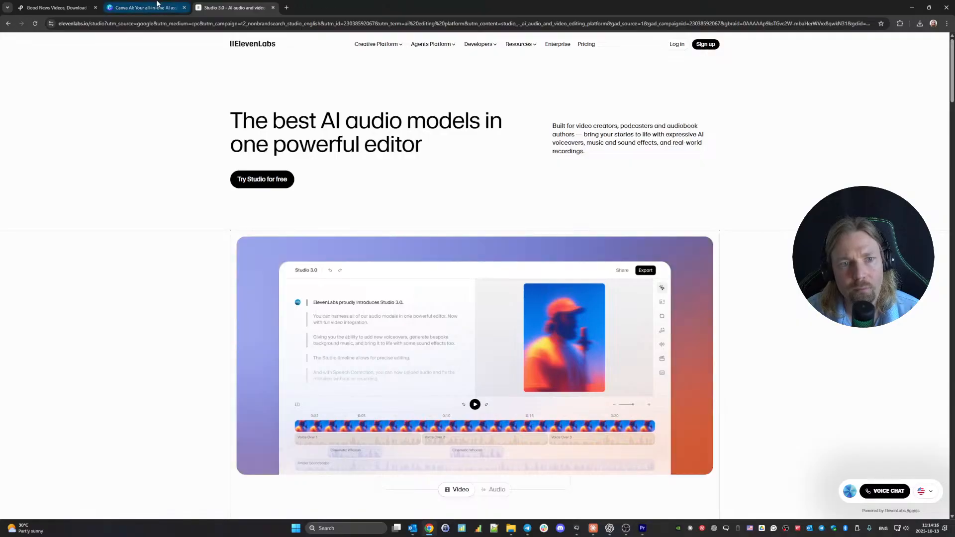
pyautogui.click(184, 8)
# - Capture a full size screenshot of the ElevenLabs Studio page with the developer tools' Run command
pyautogui.scroll(-7, 321, 170)
pyautogui.scroll(-2, 322, 170)
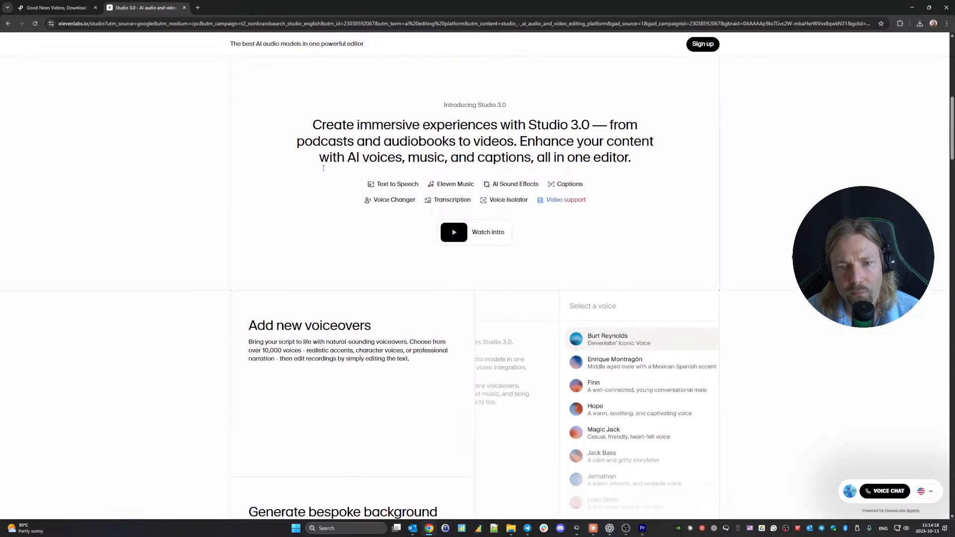
pyautogui.scroll(9, 492, 209)
pyautogui.click(947, 23)
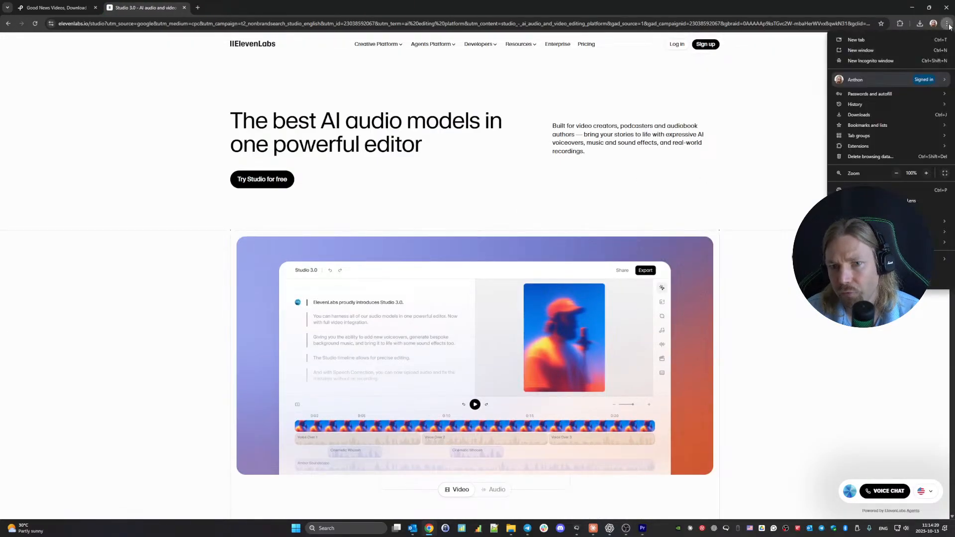
pyautogui.click(946, 25)
pyautogui.press('F12')
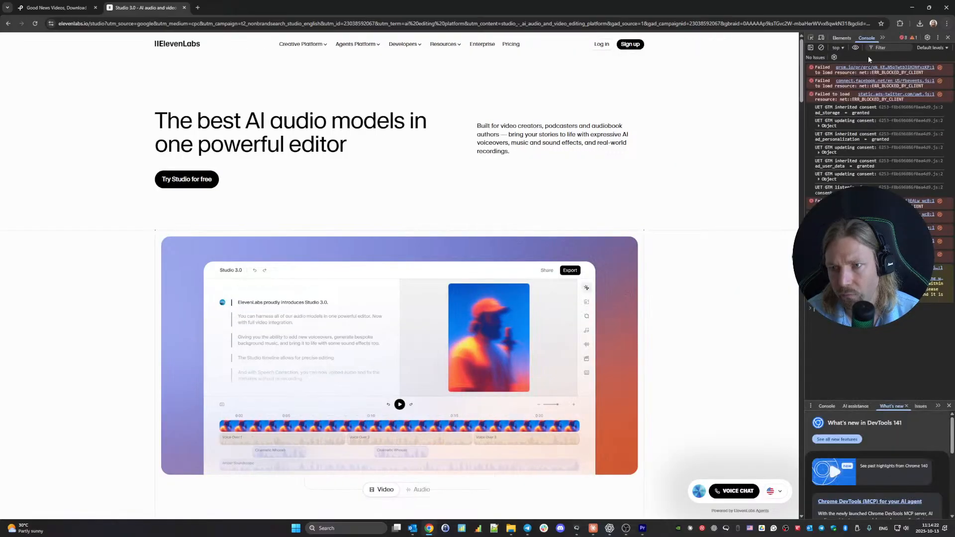
pyautogui.click(938, 38)
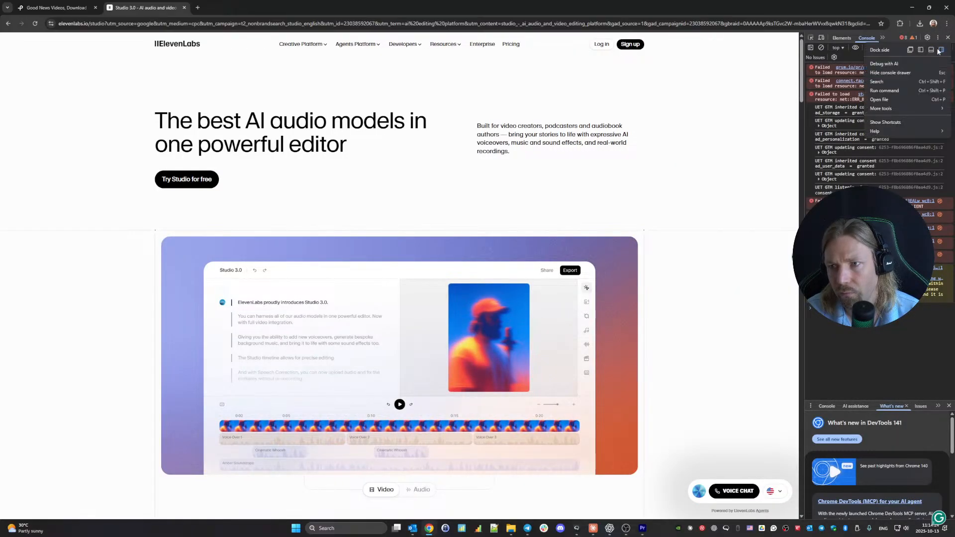
pyautogui.click(895, 90)
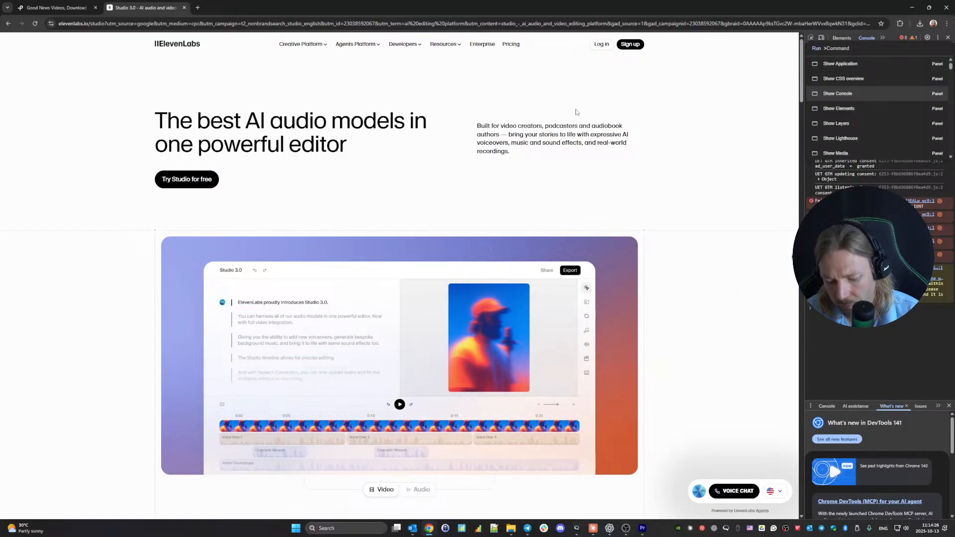
pyautogui.write('full')
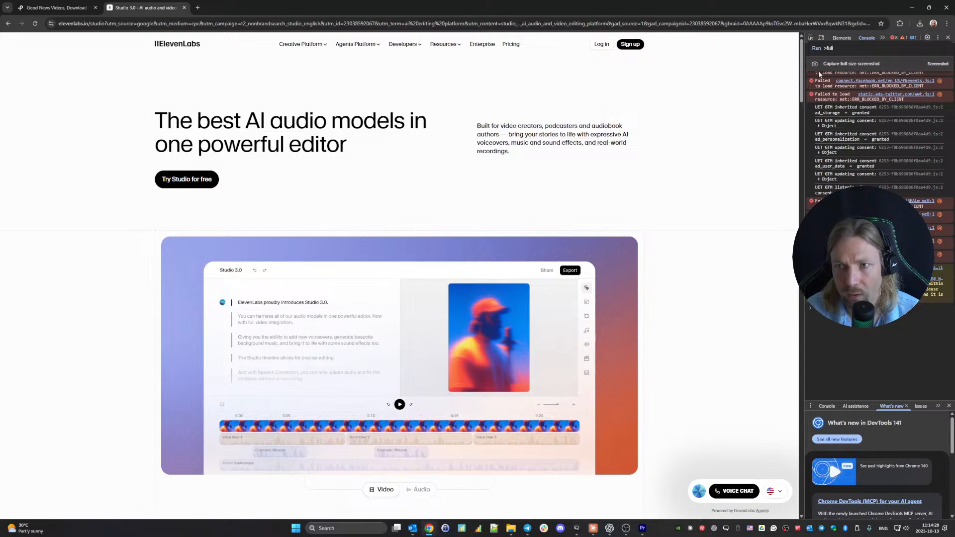
pyautogui.click(874, 68)
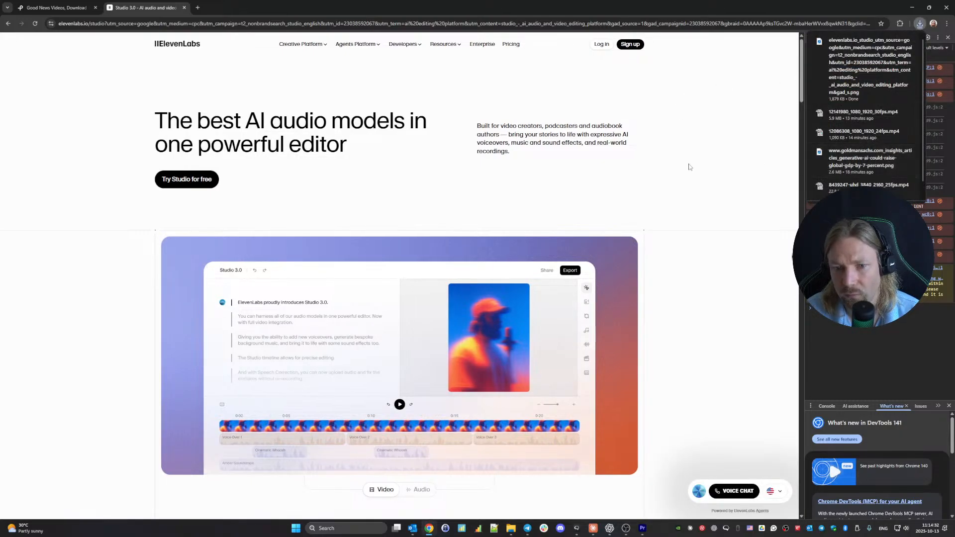
# - Switch to Premiere Pro and place the ElevenLabs page screenshot on the B-roll track directly after the Canva recording
pyautogui.click(642, 528)
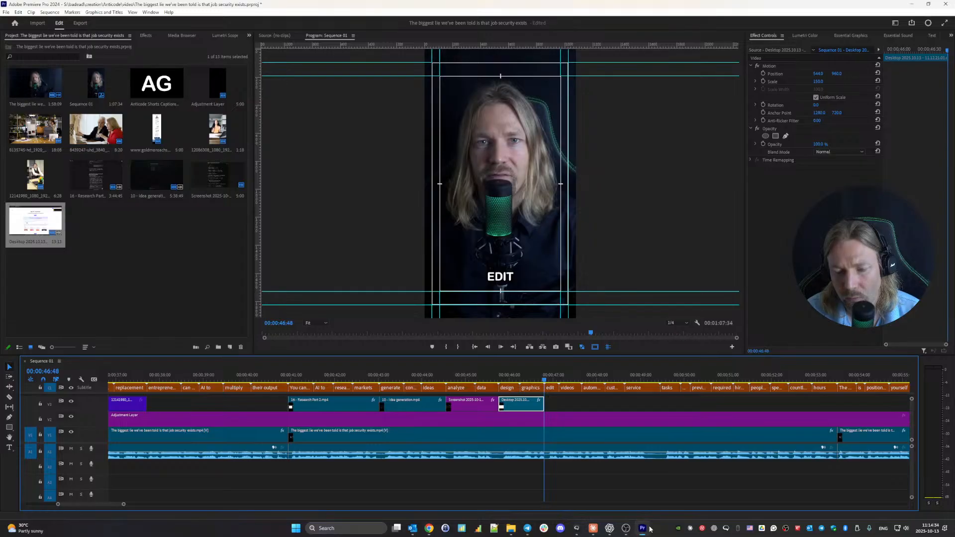
pyautogui.moveTo(508, 530)
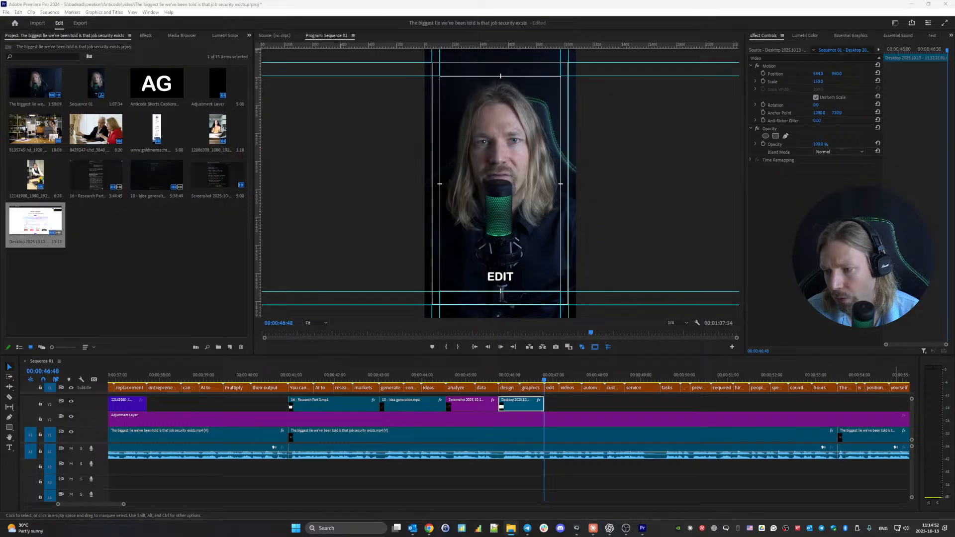
pyautogui.moveTo(841, 402); pyautogui.dragTo(545, 404)
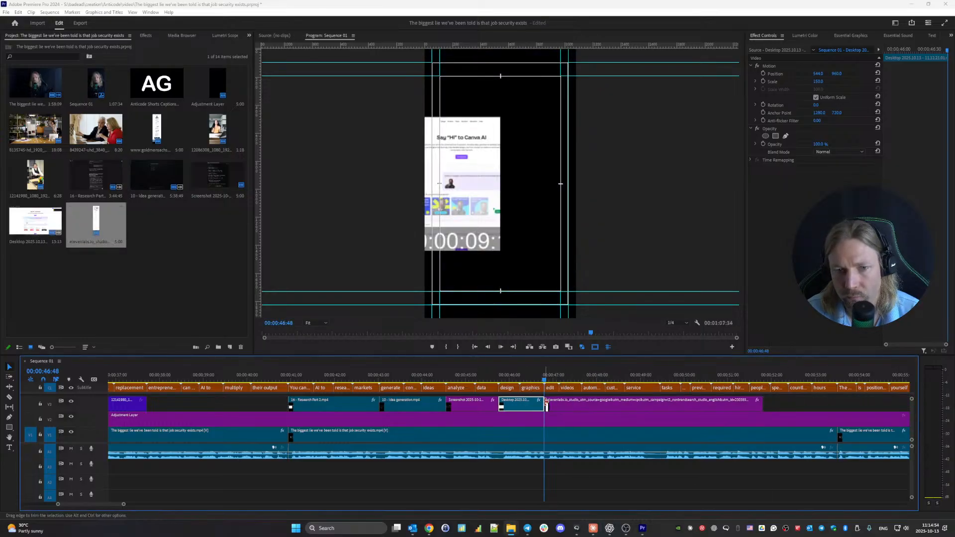
pyautogui.click(547, 404)
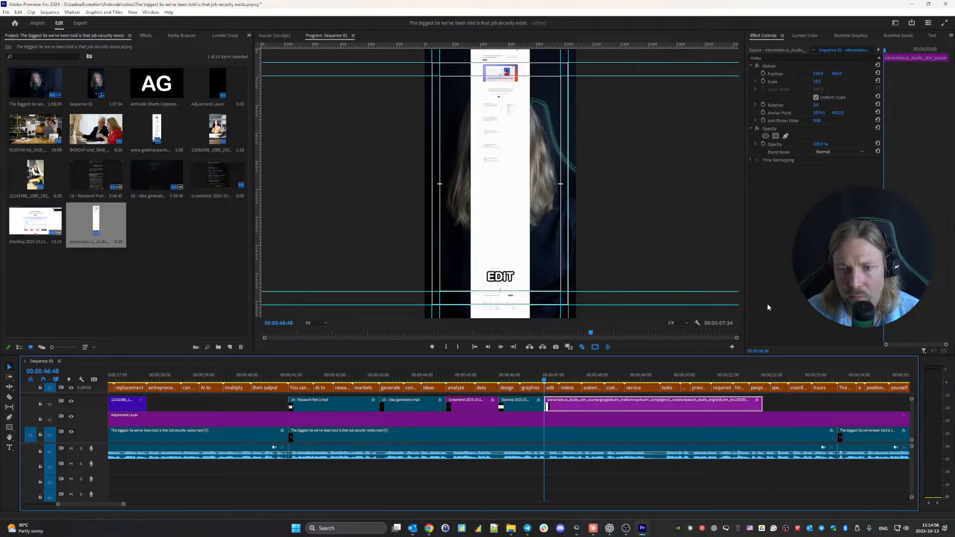
# - Set the ElevenLabs screenshot's scale to 100
pyautogui.click(831, 109)
pyautogui.click(824, 81)
pyautogui.write('100')
pyautogui.press('Return')
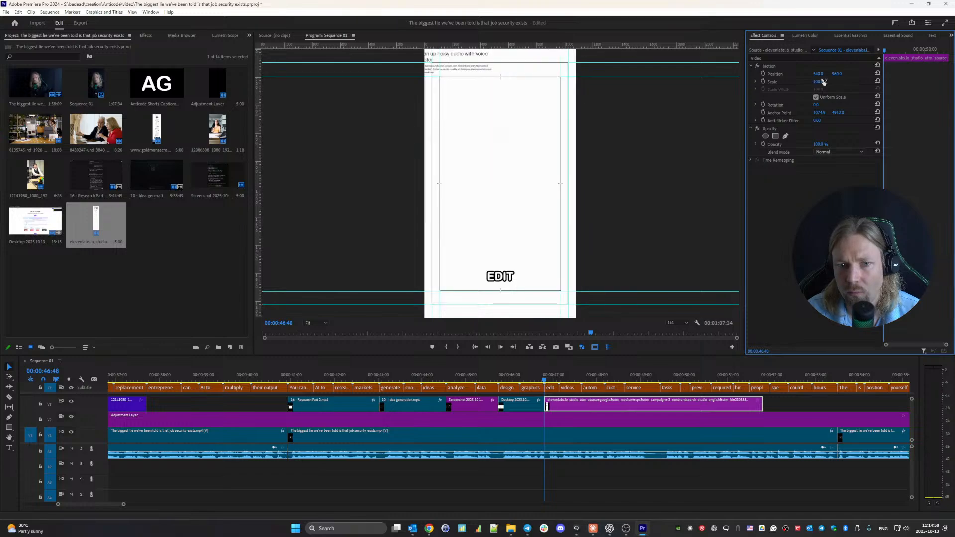
# - Position the ElevenLabs screenshot at 540, 4909 so the page's headline and editor preview fill the frame
pyautogui.moveTo(839, 74); pyautogui.dragTo(953, 74)
pyautogui.moveTo(818, 73); pyautogui.dragTo(895, 74)
pyautogui.moveTo(838, 74); pyautogui.dragTo(894, 74)
pyautogui.moveTo(819, 75); pyautogui.dragTo(723, 74)
pyautogui.press('space')
pyautogui.press('space')
pyautogui.click(813, 75)
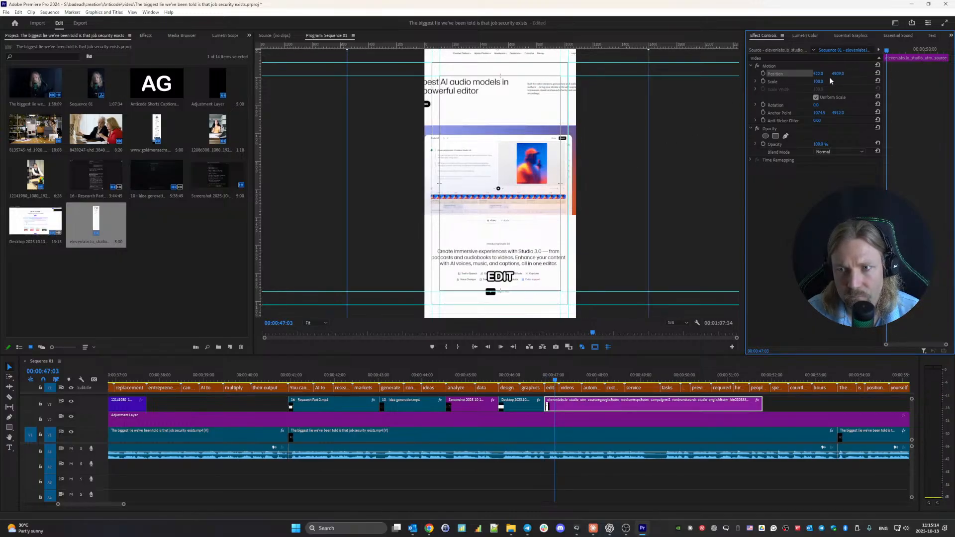
pyautogui.moveTo(818, 74); pyautogui.dragTo(829, 75)
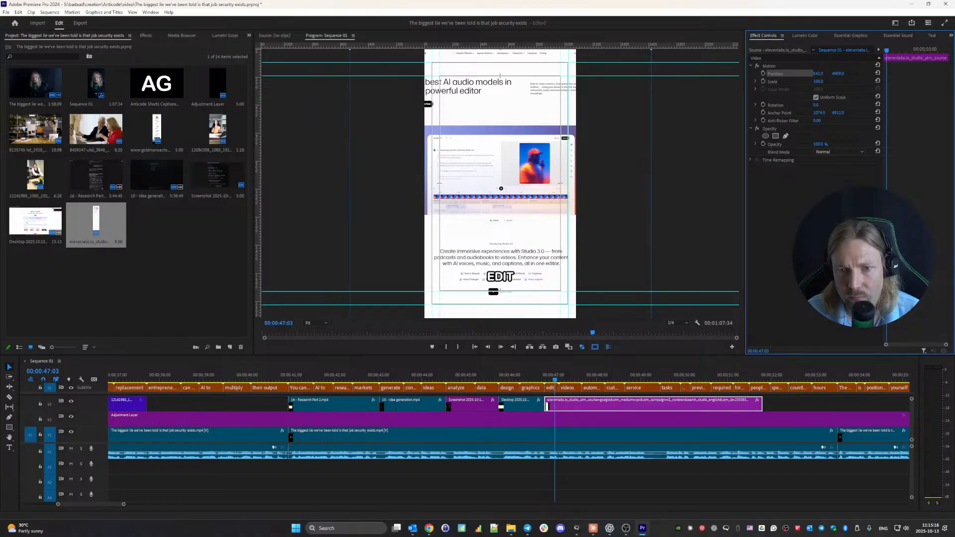
# - Trim the end of the ElevenLabs screenshot to 00:00:47:39, where the "automate" caption begins, and play on past the cut
pyautogui.press('space')
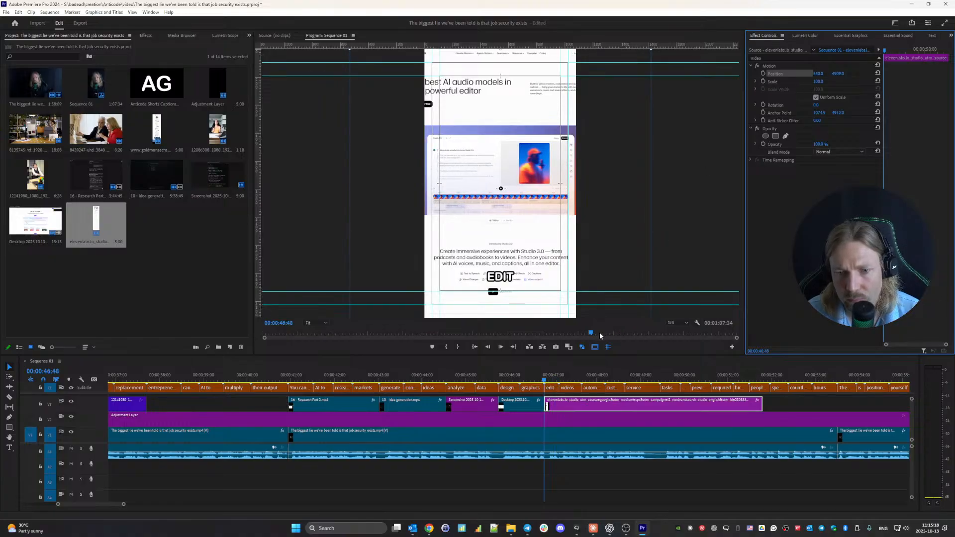
pyautogui.press('space')
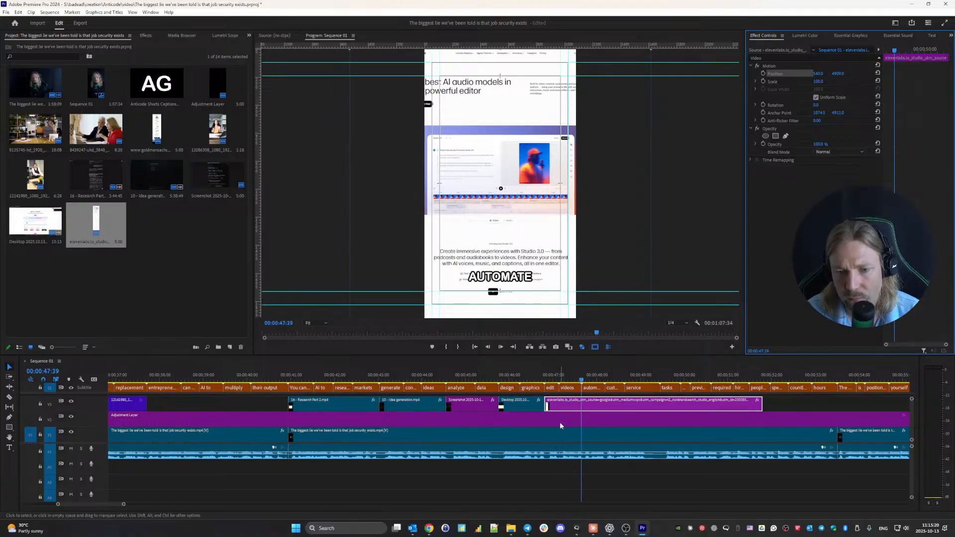
pyautogui.moveTo(761, 404); pyautogui.dragTo(583, 410)
pyautogui.press('space')
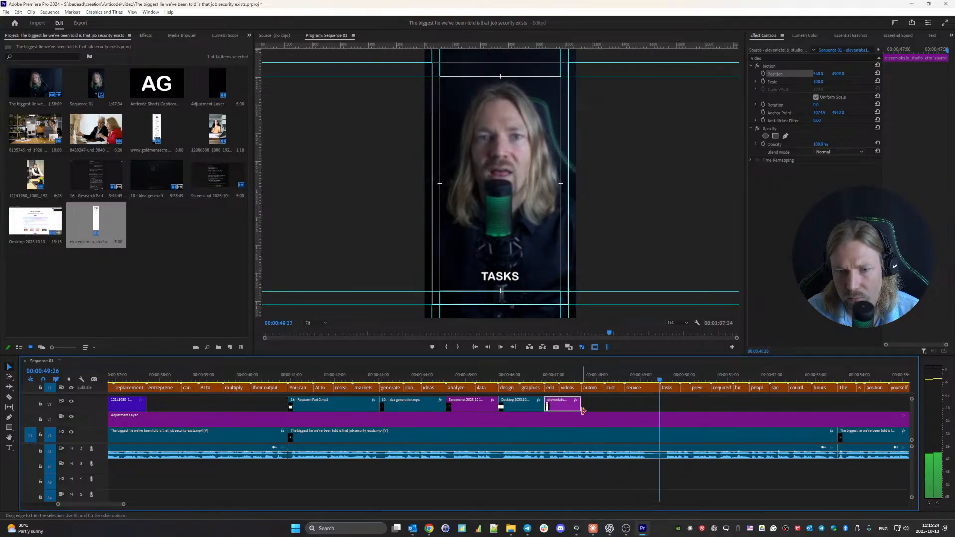
pyautogui.press('space')
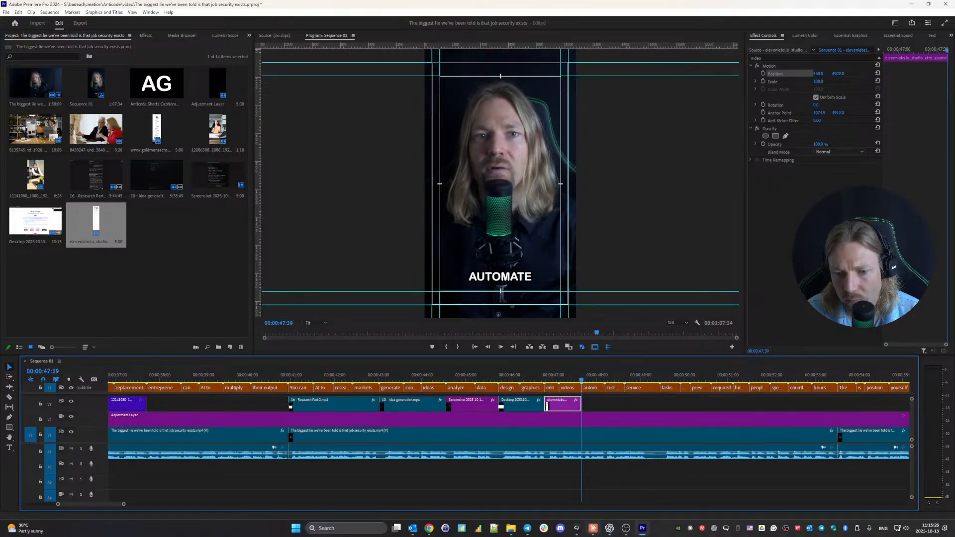
# - Switch to Chrome and move the TrustYou Customer Experience Platform page into the browser window as a new tab
pyautogui.hotkey('alt', 'Tab')
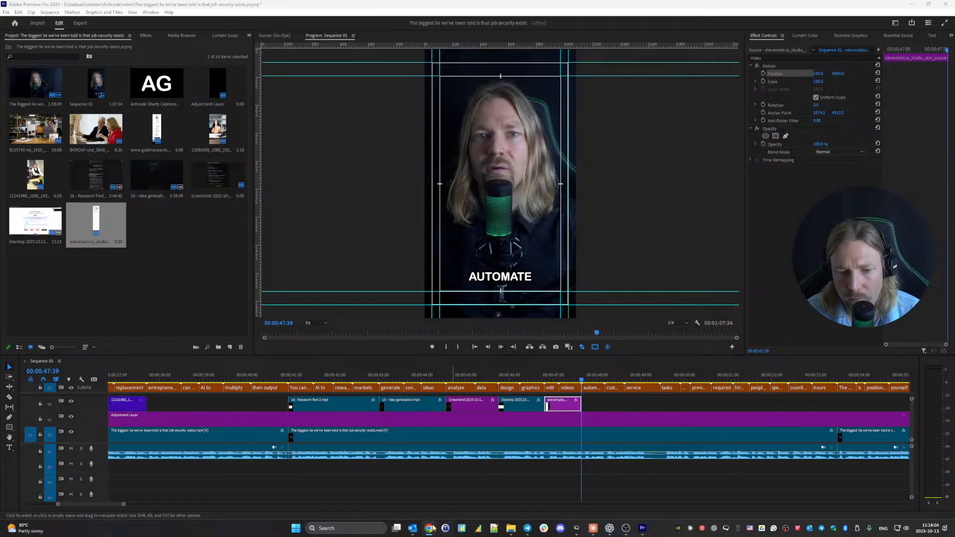
pyautogui.moveTo(430, 528)
pyautogui.click(513, 509)
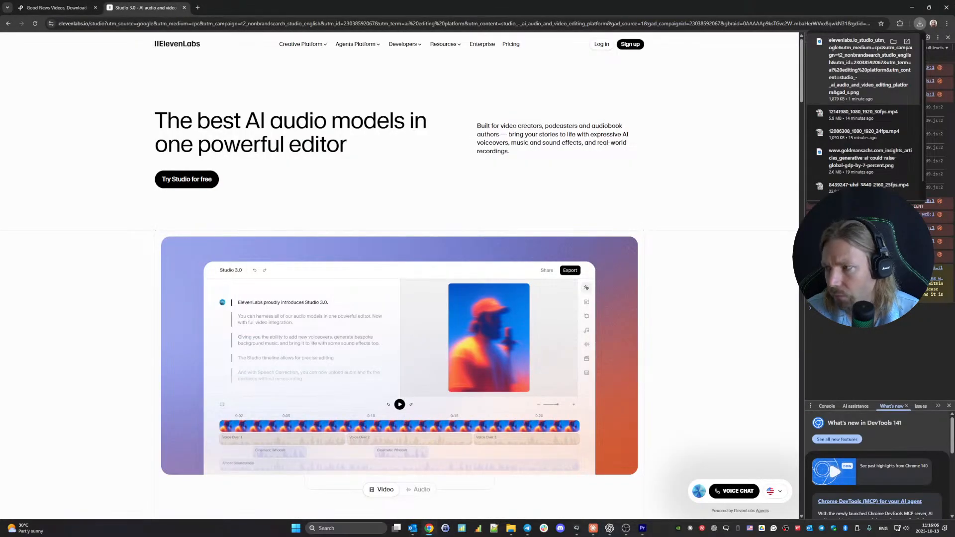
pyautogui.moveTo(954, 7); pyautogui.dragTo(348, 8)
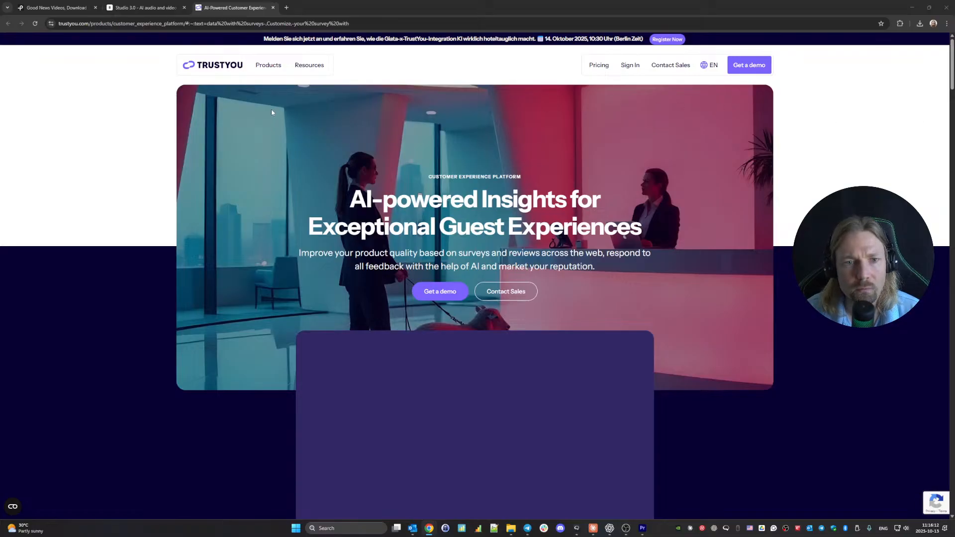
# - Capture a full-size screenshot of the TrustYou page with DevTools, and close the TrustYou and ElevenLabs tabs
pyautogui.press('F12')
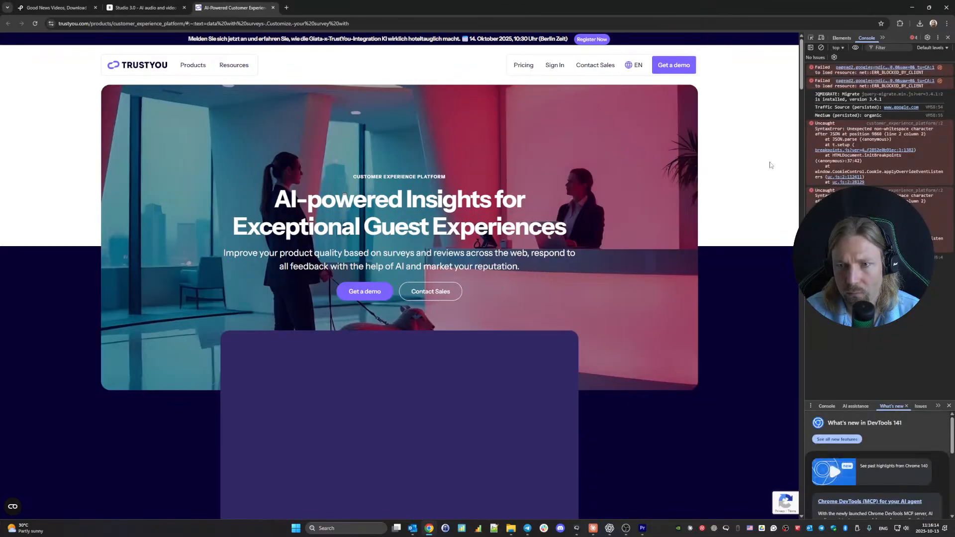
pyautogui.click(937, 38)
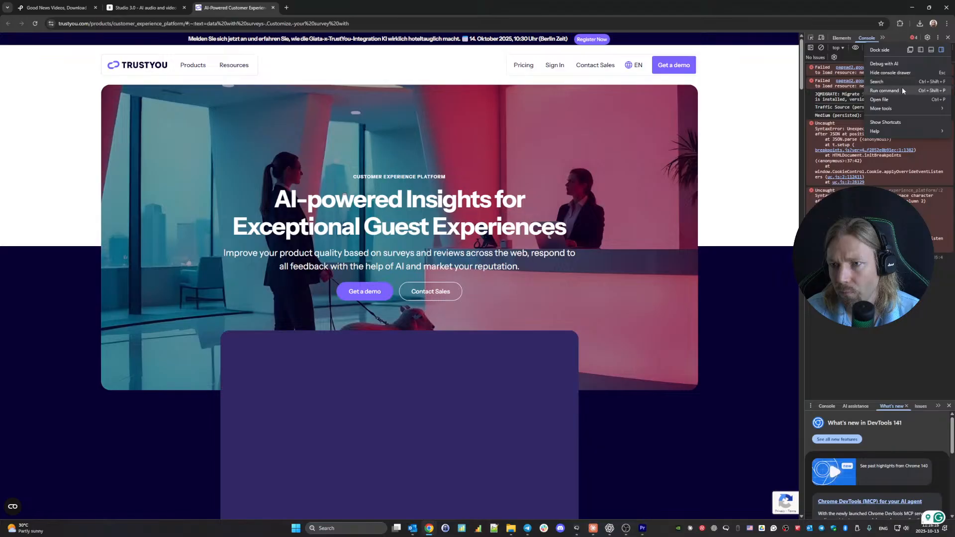
pyautogui.click(902, 89)
pyautogui.write('full')
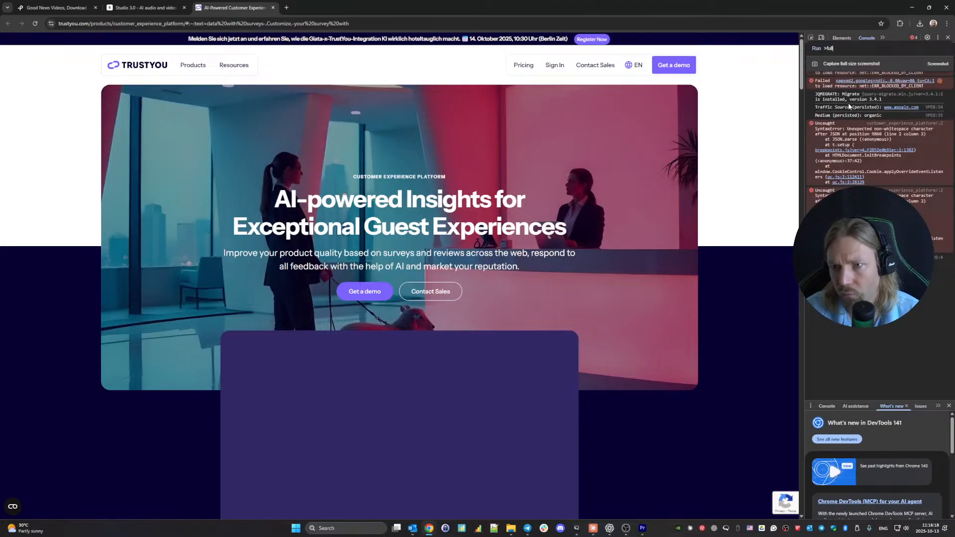
pyautogui.click(843, 65)
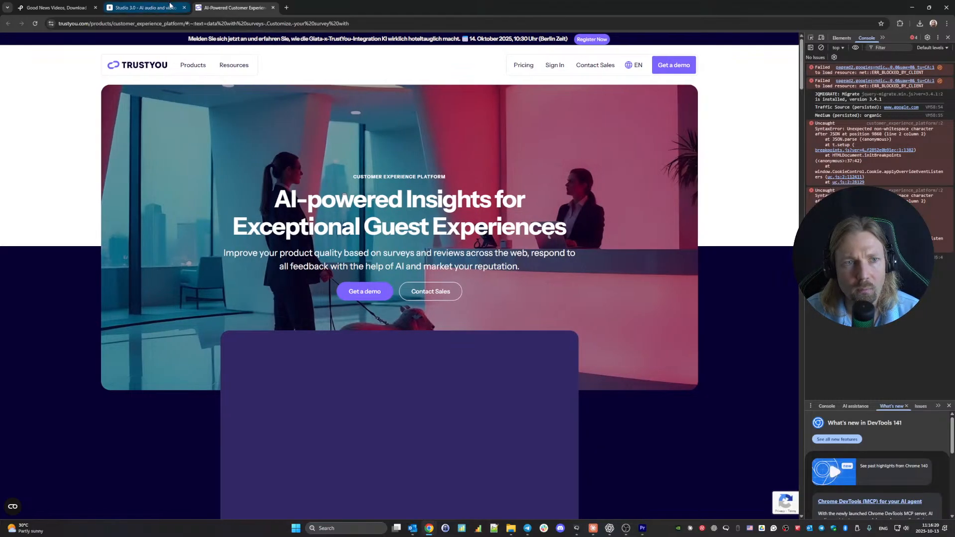
pyautogui.hotkey('ctrl', 'w')
pyautogui.click(184, 7)
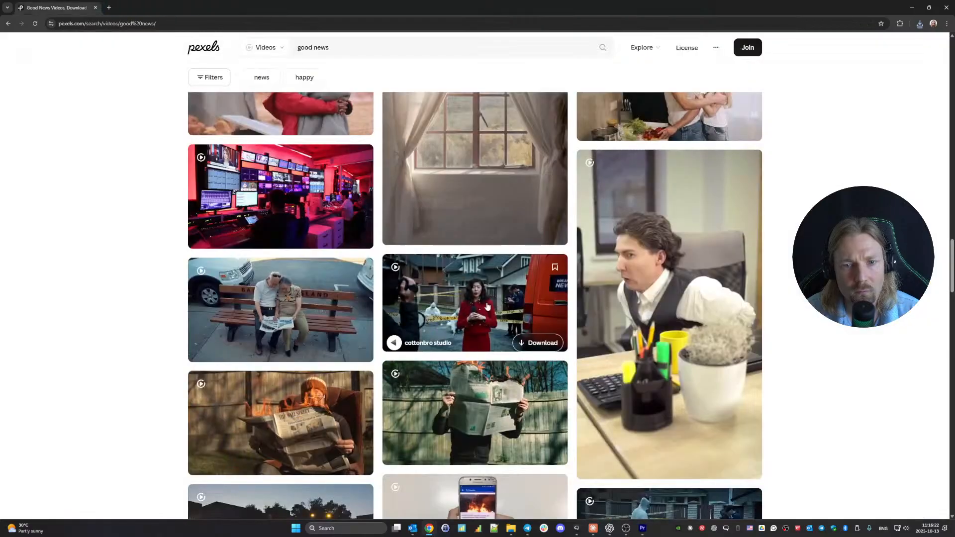
# - Switch to Premiere Pro and place the TrustYou page screenshot on the B-roll track directly after the ElevenLabs screenshot, leaving it selected
pyautogui.click(642, 529)
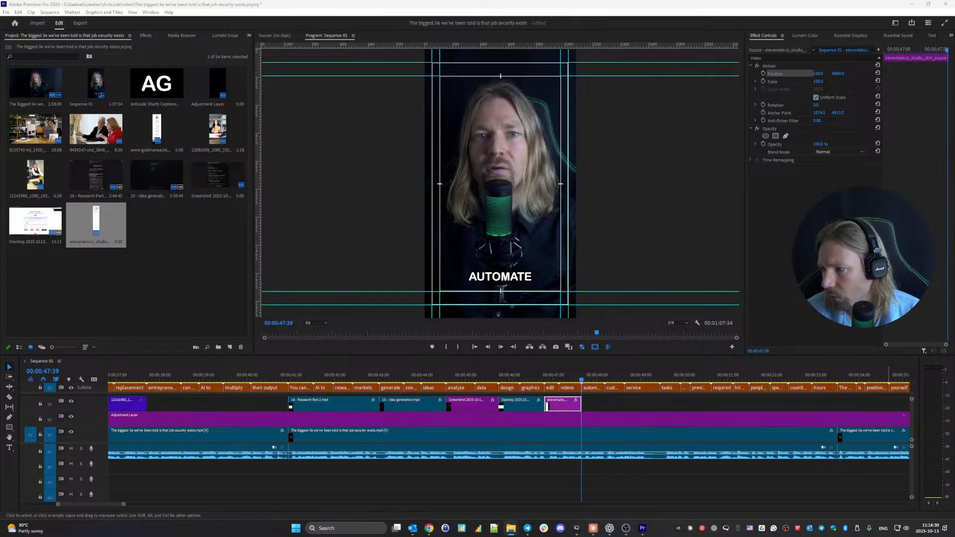
pyautogui.moveTo(952, 416); pyautogui.dragTo(602, 397)
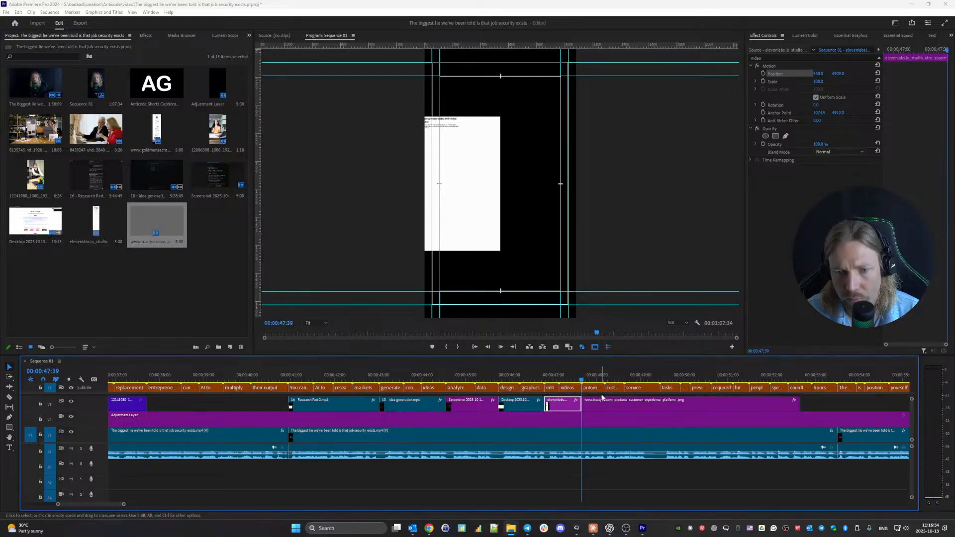
pyautogui.click(607, 409)
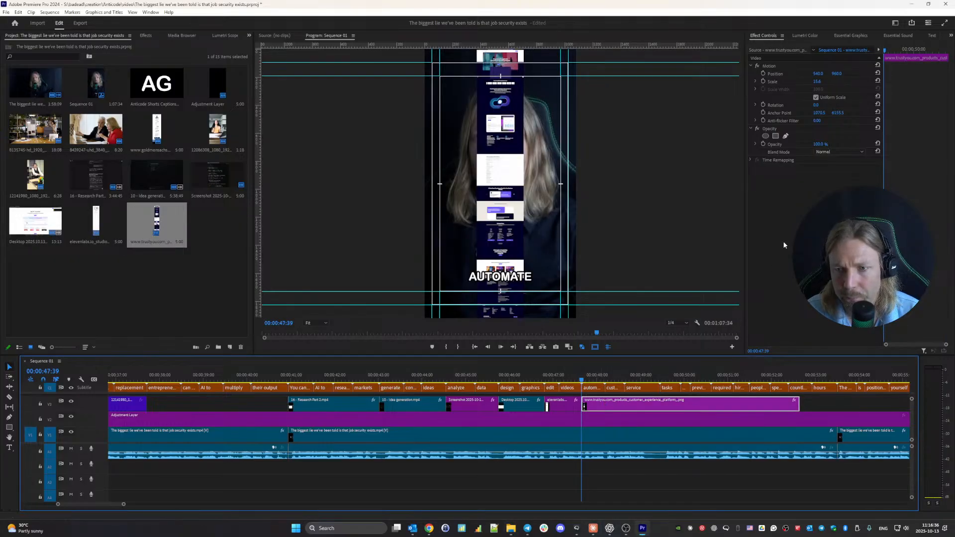
# - Try the TrustYou screenshot at a scale of 100
pyautogui.click(819, 81)
pyautogui.write('100')
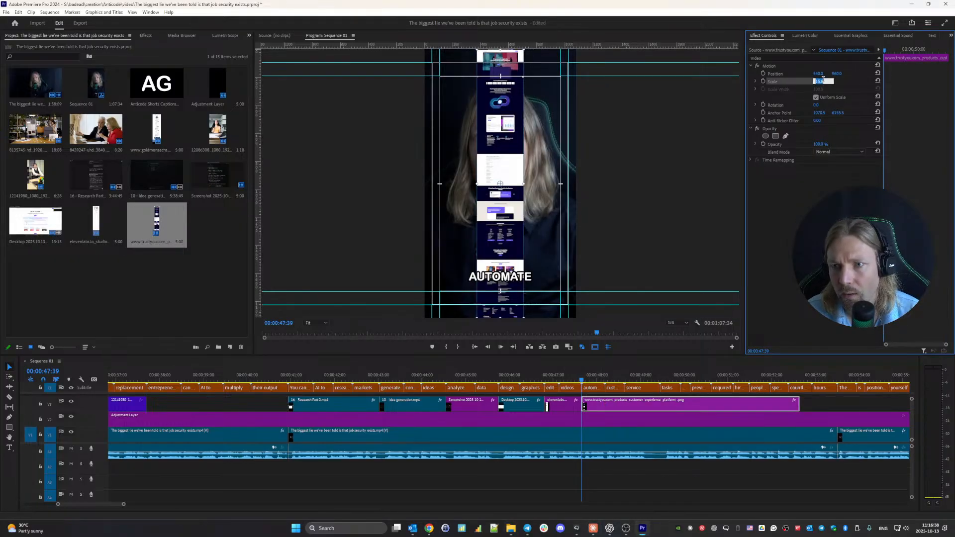
pyautogui.press('Return')
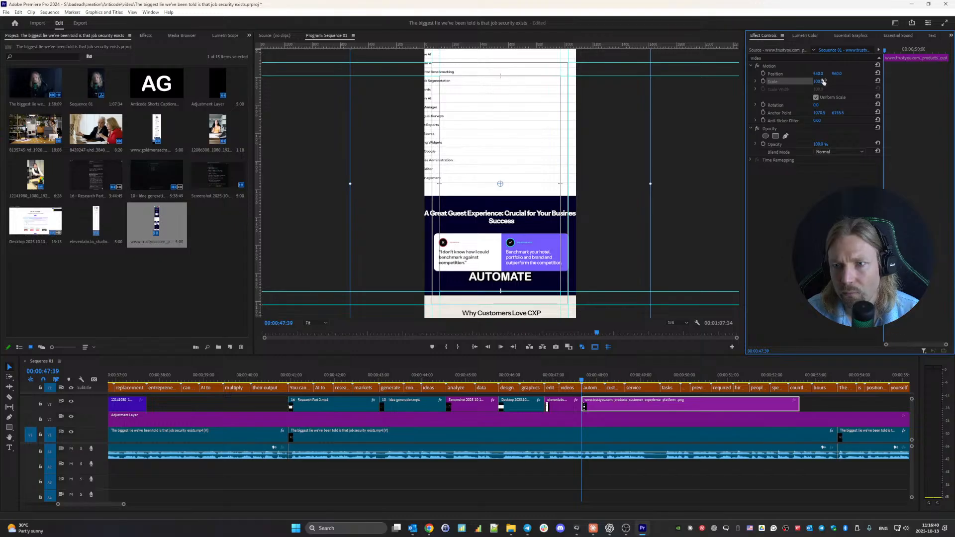
# - Set the TrustYou screenshot's scale to 60 and its vertical position to 3670 so the top of the page fills the frame
pyautogui.click(821, 81)
pyautogui.write('60')
pyautogui.press('Return')
pyautogui.moveTo(837, 73)
pyautogui.mouseDown()
pyautogui.moveTo(885, 74)
pyautogui.moveTo(844, 74)
pyautogui.mouseUp()
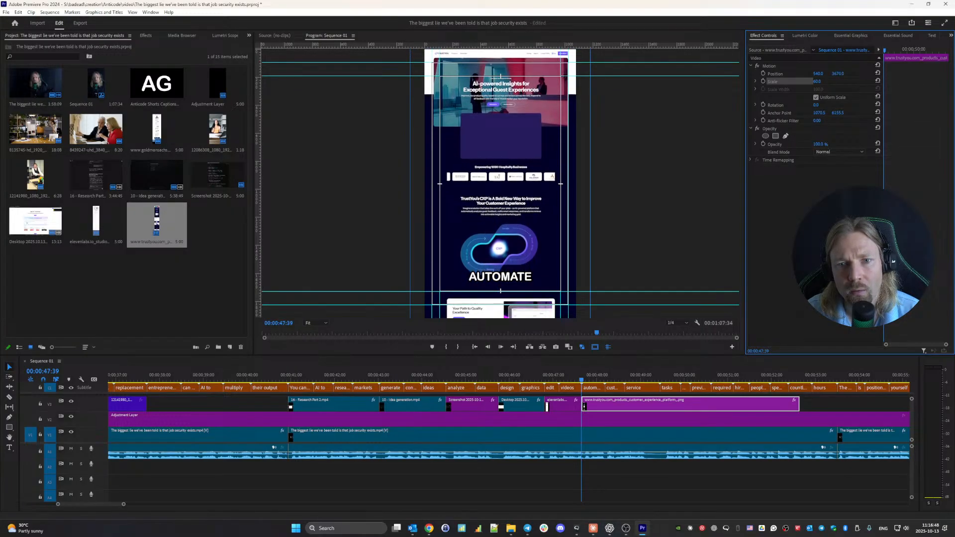
# - Start Scale and Position keyframes at the beginning of the TrustYou screenshot and play on to the "tasks" caption at 00:00:49:27
pyautogui.click(763, 82)
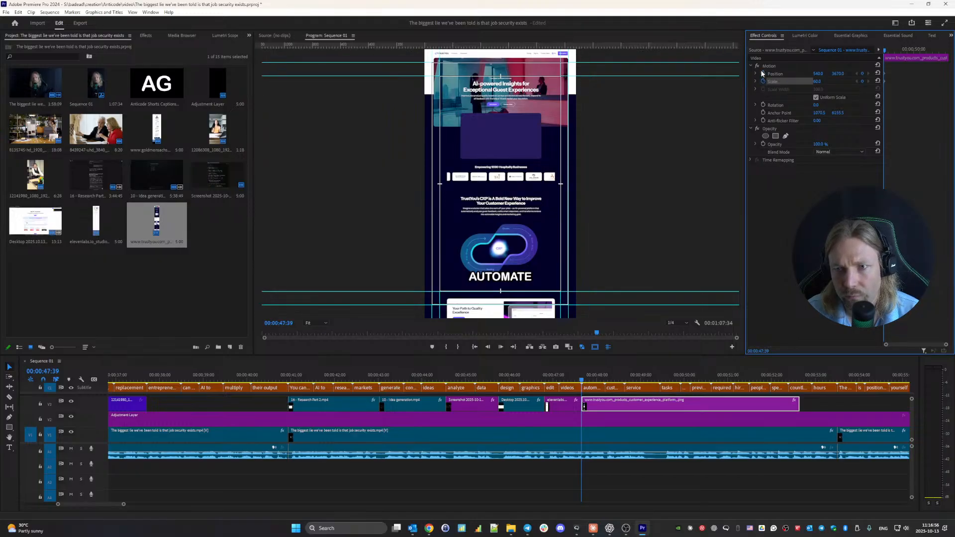
pyautogui.click(762, 74)
pyautogui.press('space')
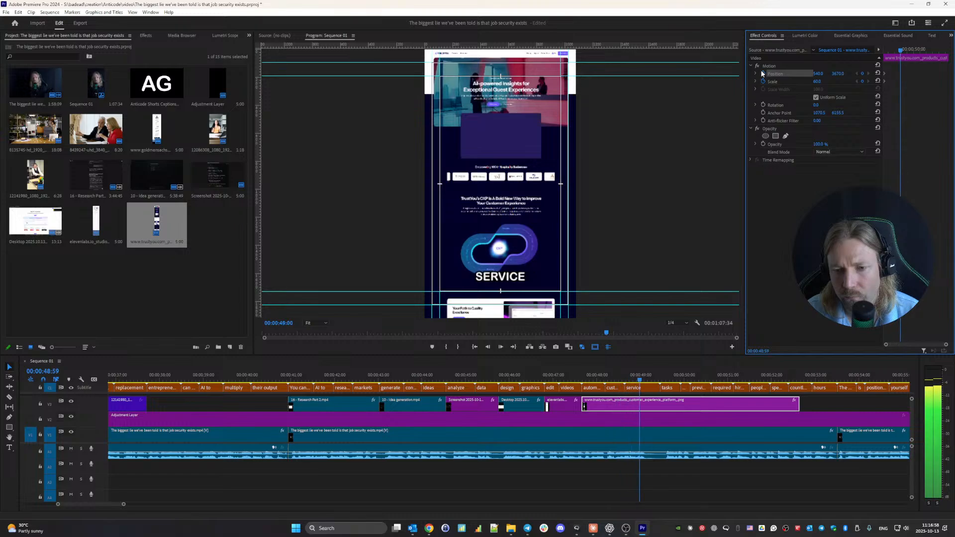
pyautogui.press('space')
pyautogui.press('space')
pyautogui.press('space')
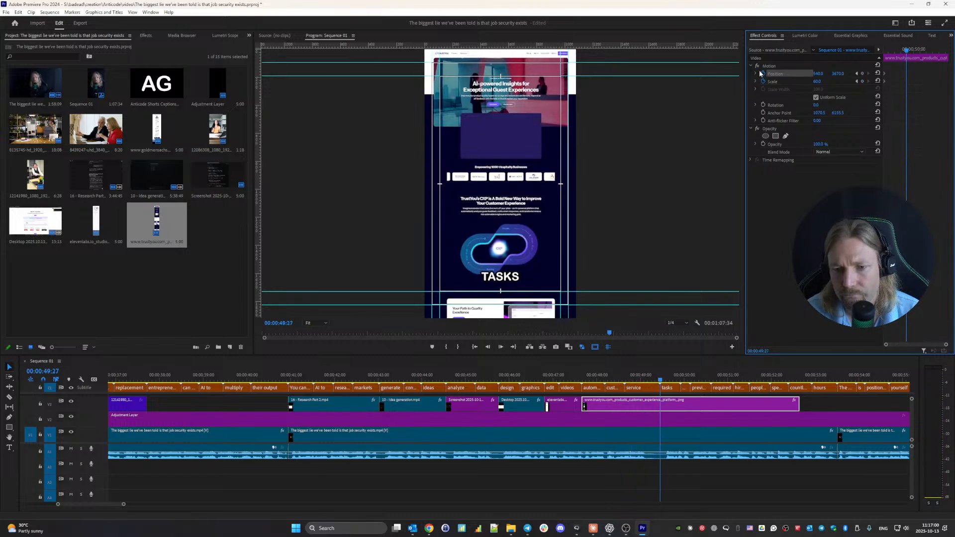
# - Keyframe the TrustYou screenshot at scale 100 and vertical position about 6103 at 00:00:49:27, and trim its end to that point
pyautogui.click(820, 81)
pyautogui.write('100')
pyautogui.press('Return')
pyautogui.moveTo(844, 77)
pyautogui.mouseDown()
pyautogui.moveTo(951, 77)
pyautogui.moveTo(835, 77)
pyautogui.mouseUp()
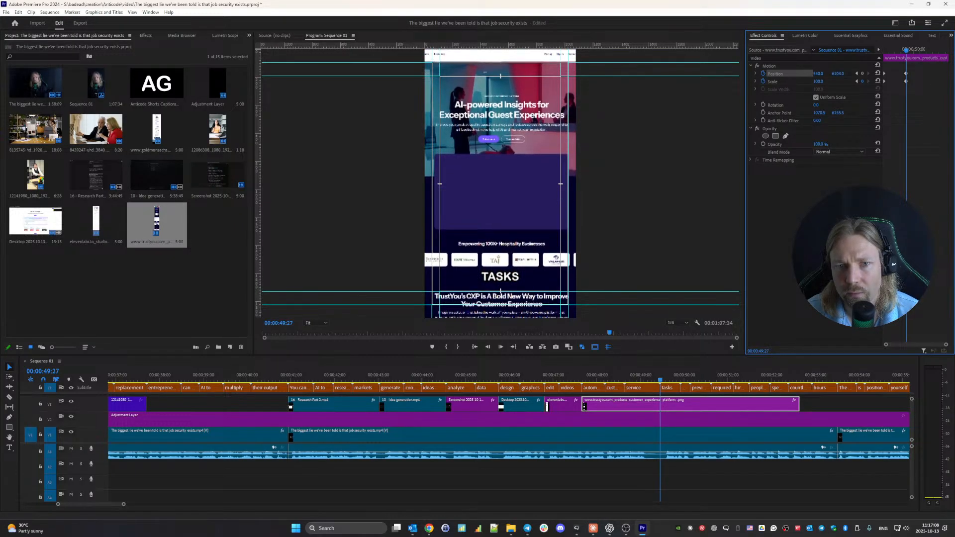
pyautogui.moveTo(798, 403); pyautogui.dragTo(659, 404)
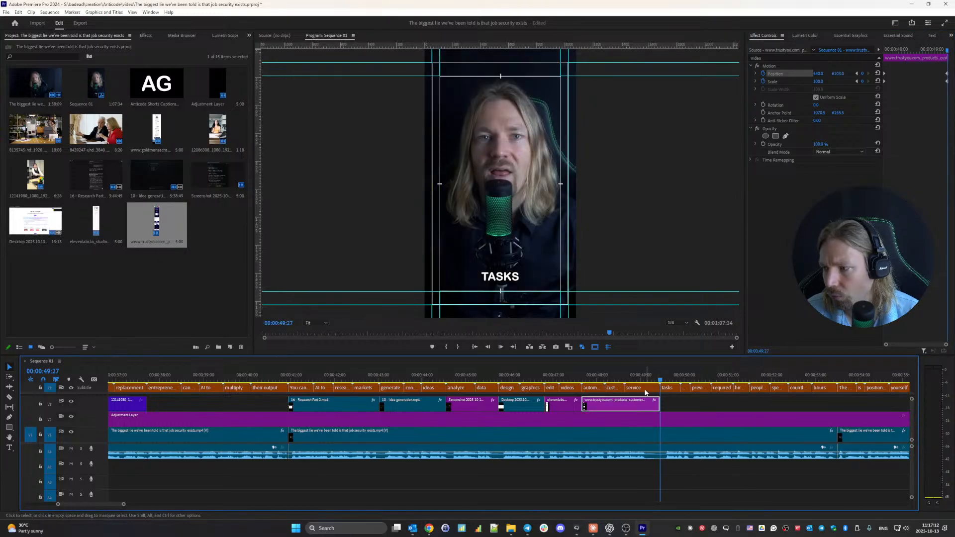
# - Play back the B-roll section from the "their output" caption, and review the uncovered talking-head section from "tasks" through "business"
pyautogui.click(568, 376)
pyautogui.click(265, 375)
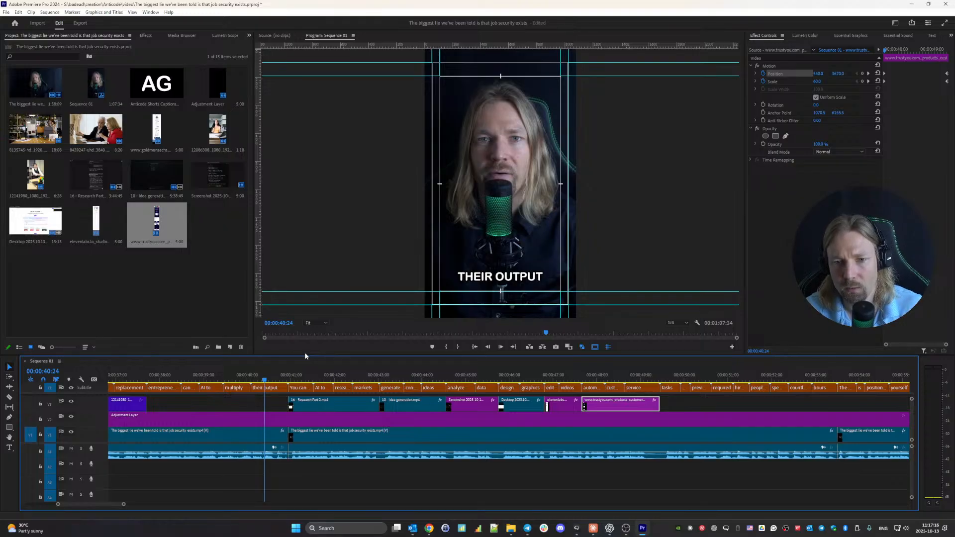
pyautogui.press('space')
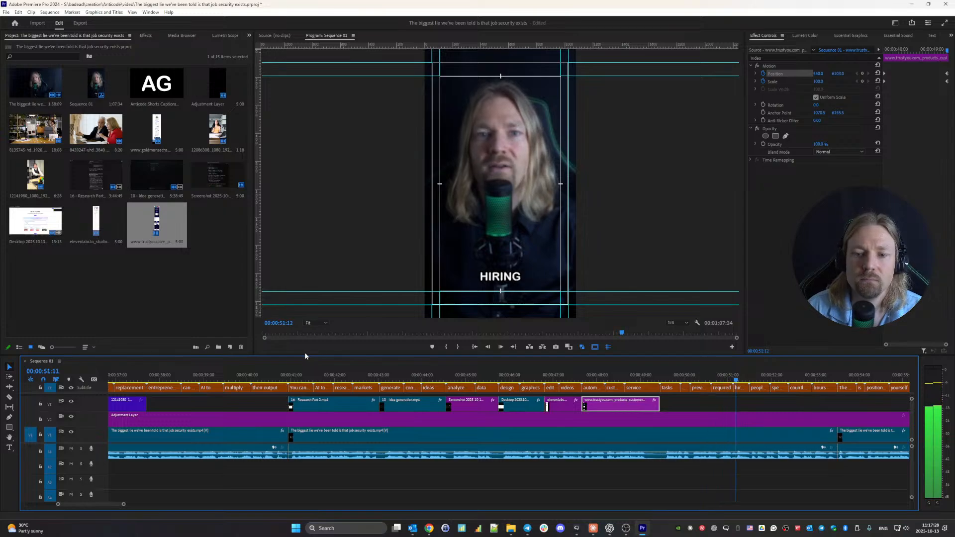
pyautogui.moveTo(670, 379); pyautogui.dragTo(665, 380)
pyautogui.press('space')
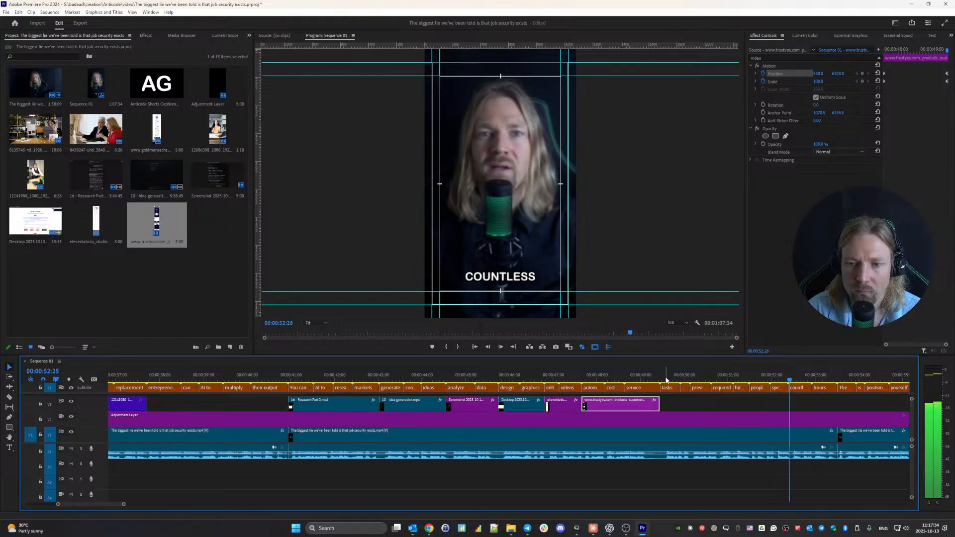
pyautogui.scroll(-6, 659, 424)
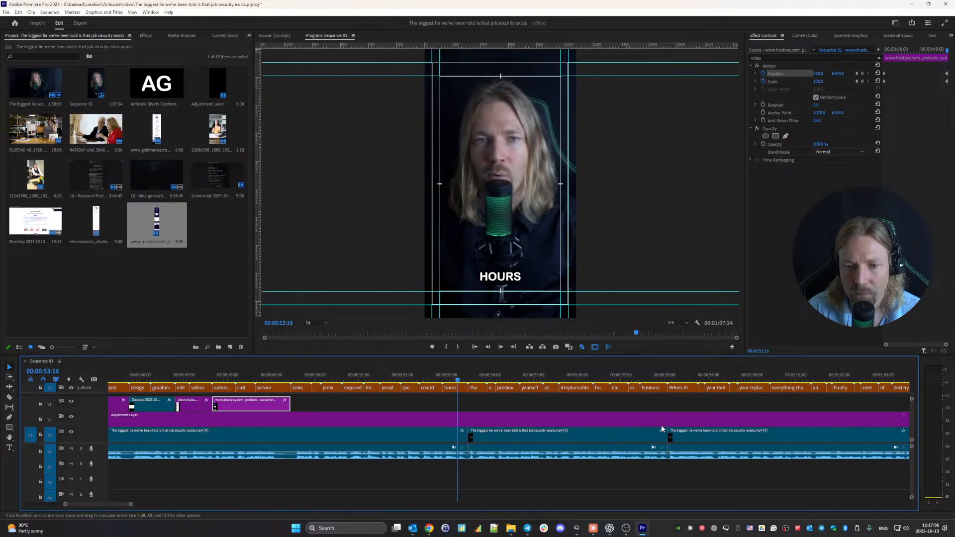
pyautogui.scroll(-1, 625, 426)
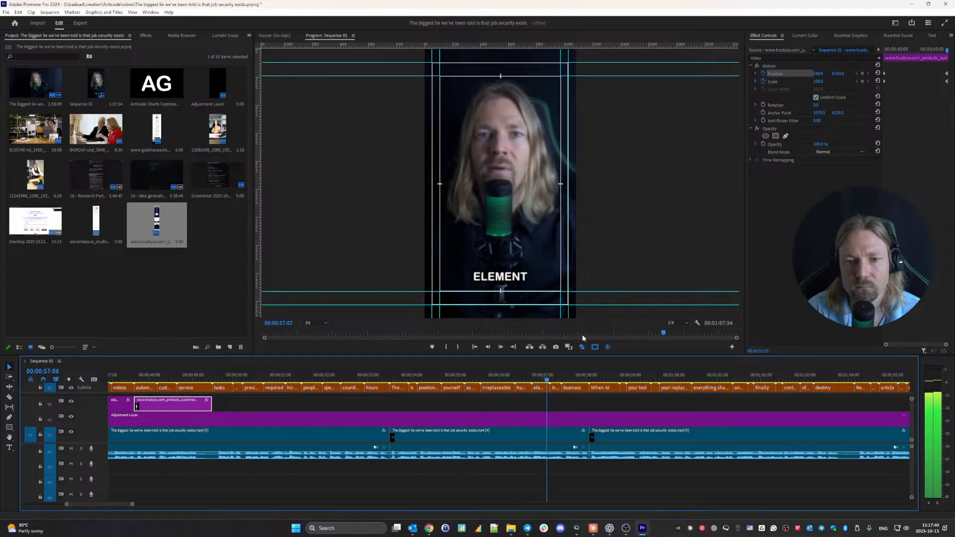
pyautogui.click(394, 374)
pyautogui.press('space')
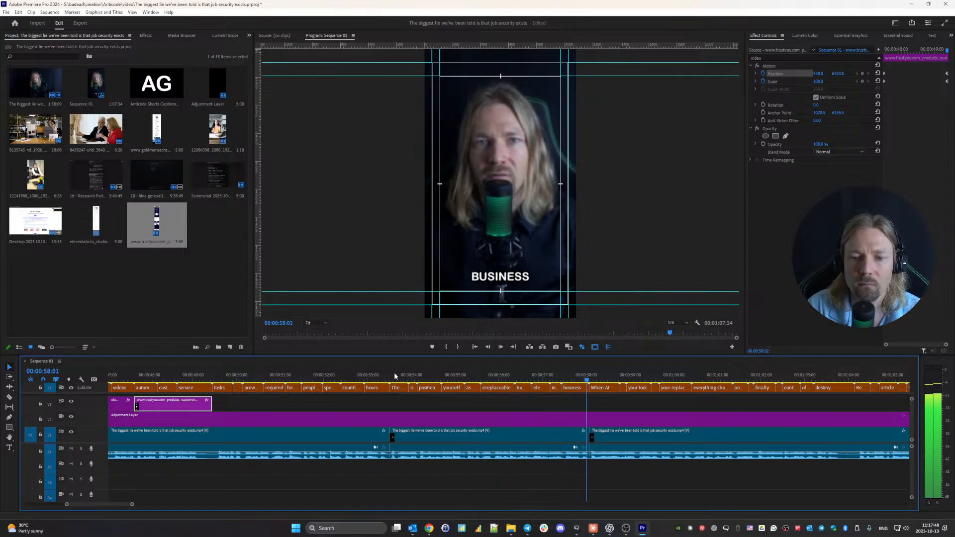
pyautogui.press('space')
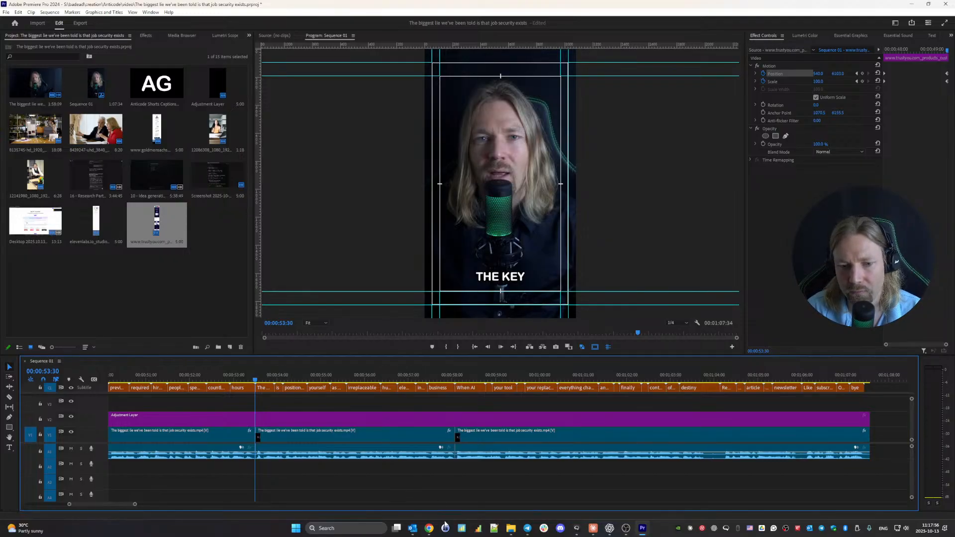
# - Switch to the Pexels page in the browser and look through the "good news" video results for suitable B-roll
pyautogui.moveTo(428, 528)
pyautogui.click(526, 496)
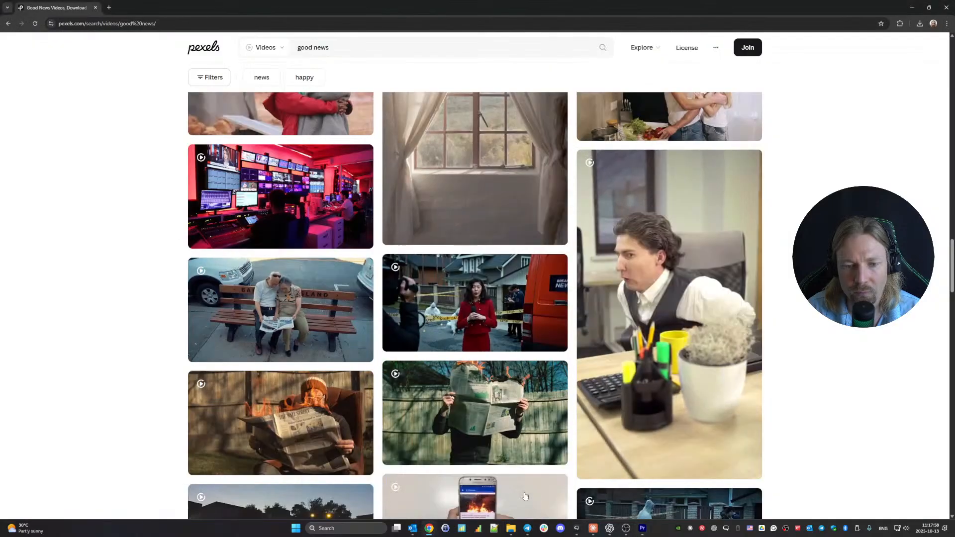
pyautogui.scroll(-10, 125, 355)
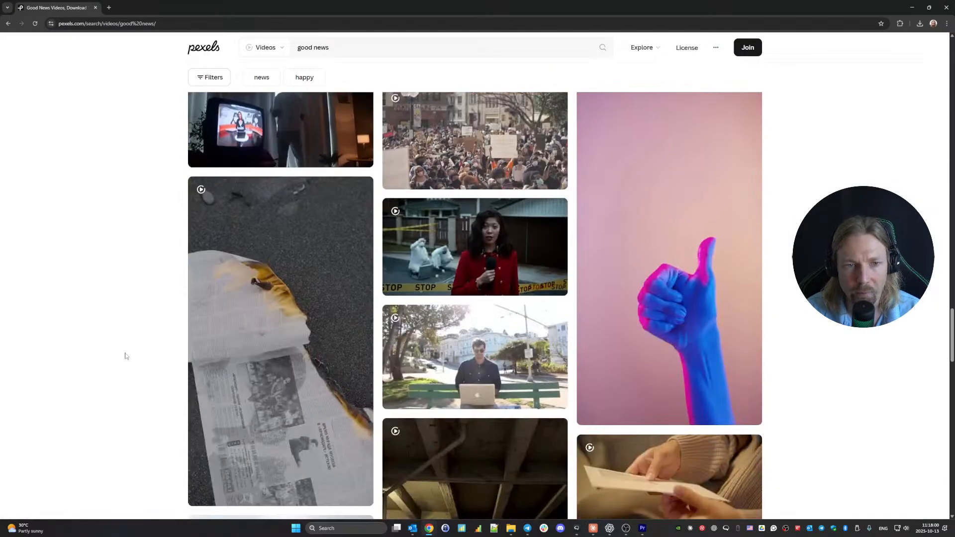
pyautogui.scroll(-4, 125, 356)
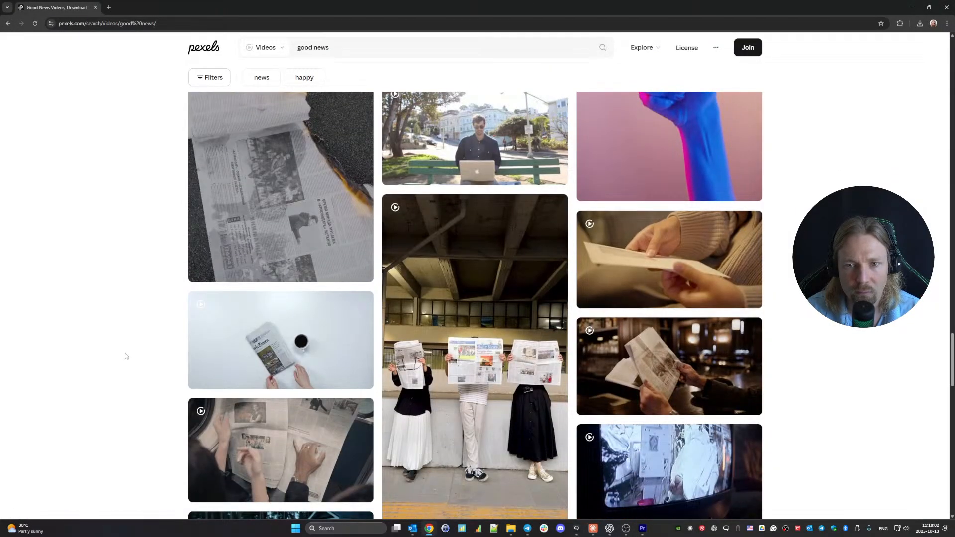
pyautogui.scroll(-12, 125, 357)
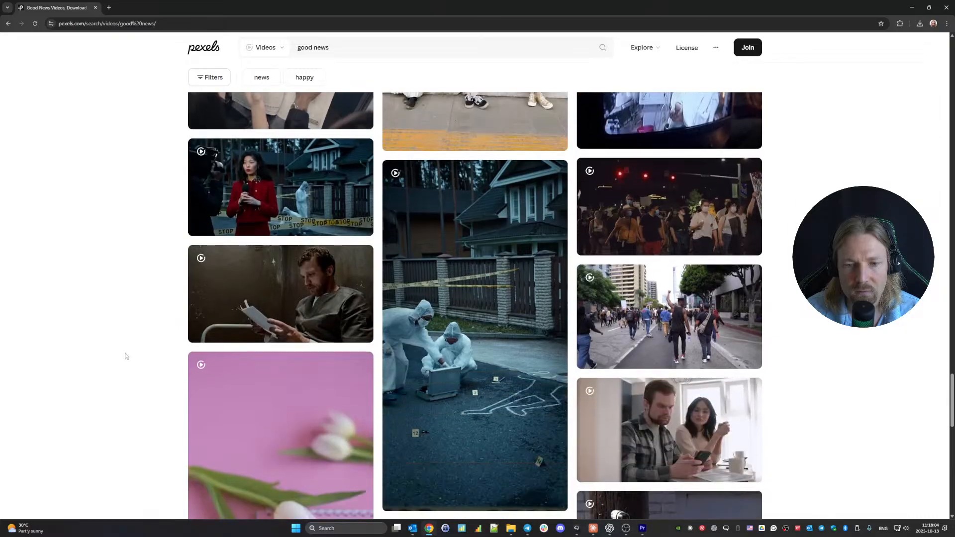
pyautogui.scroll(-1, 125, 356)
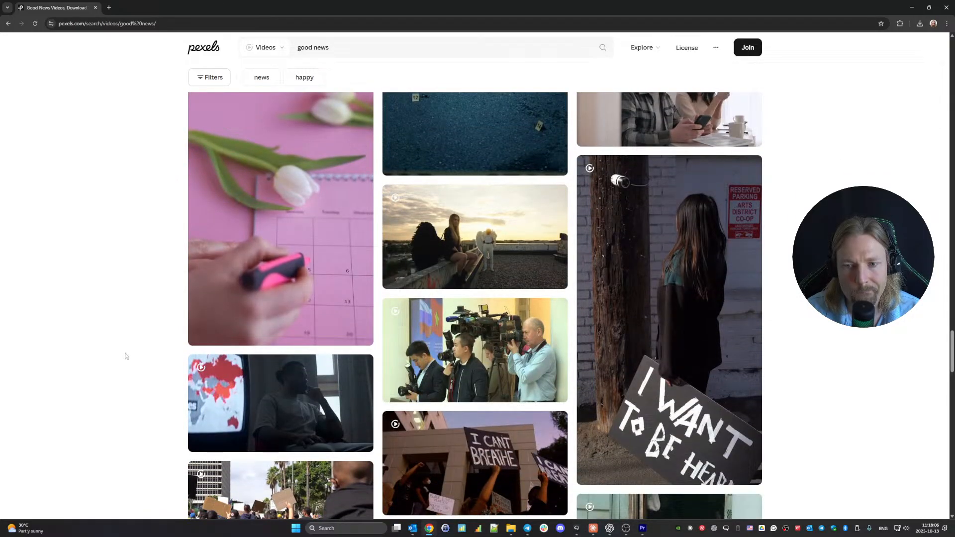
pyautogui.scroll(-4, 126, 356)
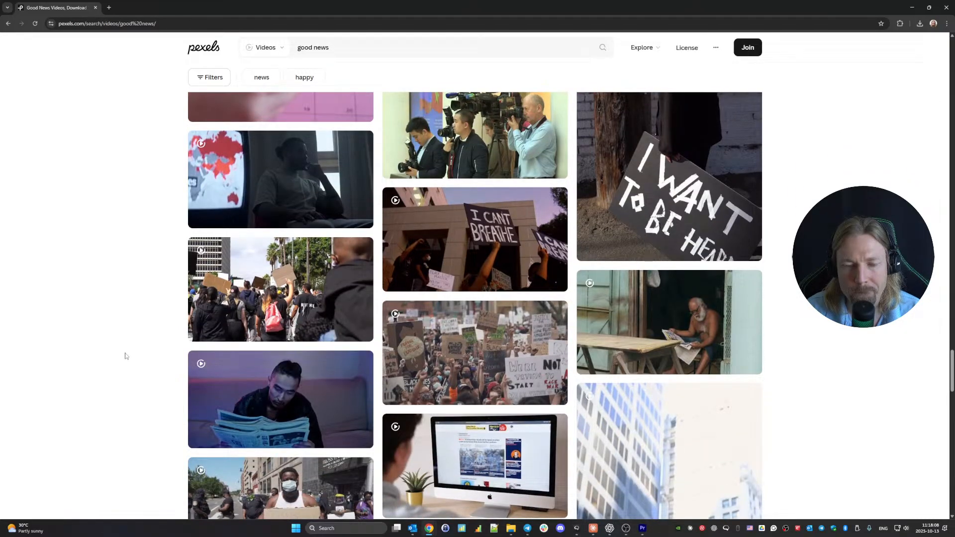
pyautogui.scroll(-6, 126, 357)
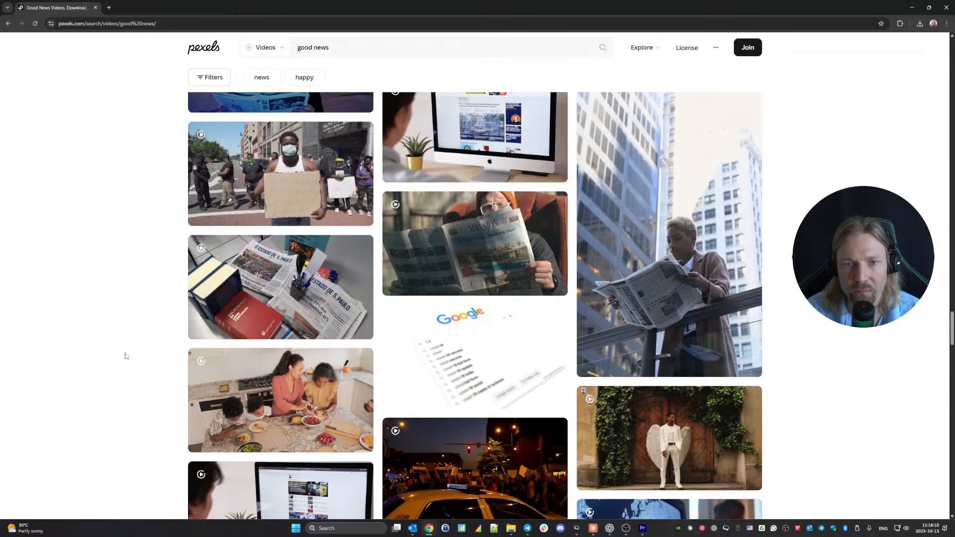
pyautogui.scroll(-5, 125, 356)
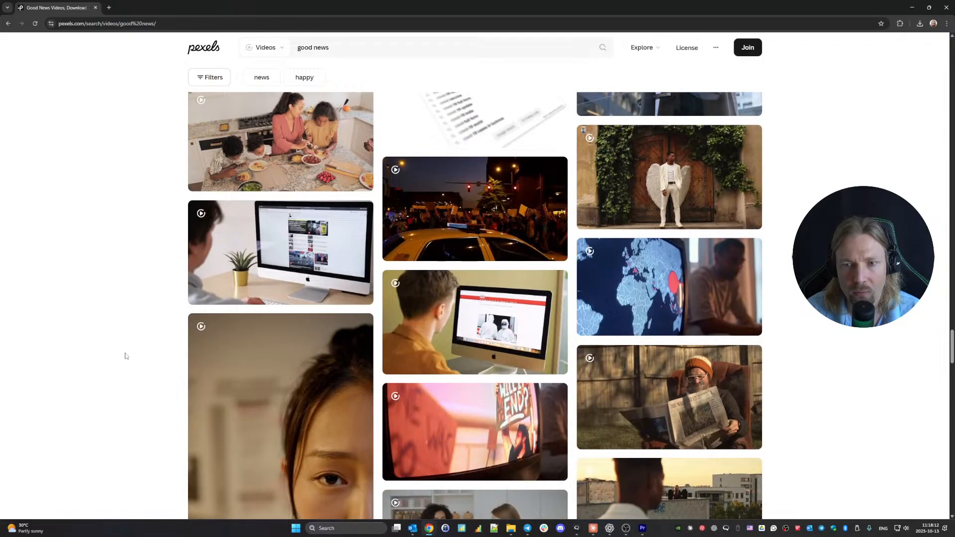
pyautogui.scroll(-4, 126, 357)
pyautogui.scroll(-7, 126, 357)
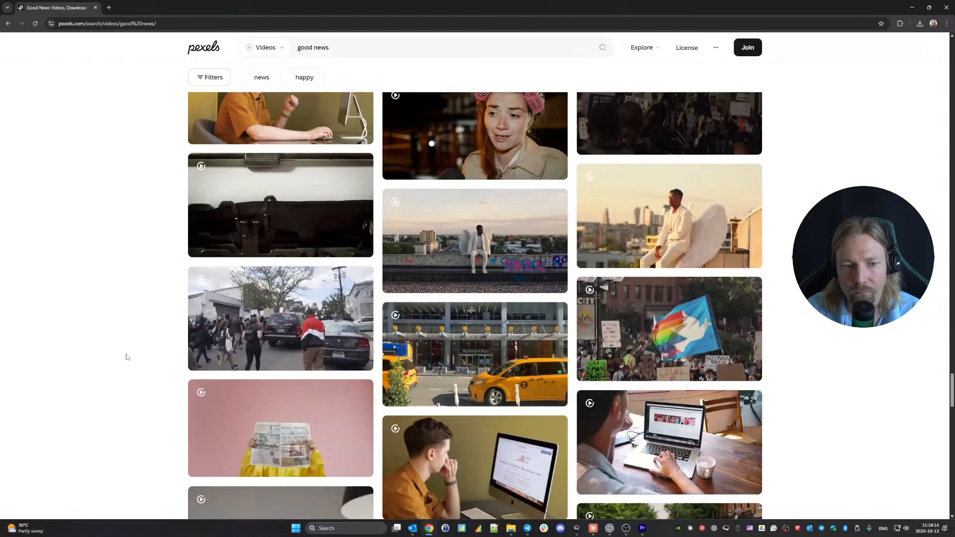
pyautogui.scroll(-3, 147, 328)
pyautogui.scroll(-4, 148, 330)
pyautogui.scroll(-3, 147, 331)
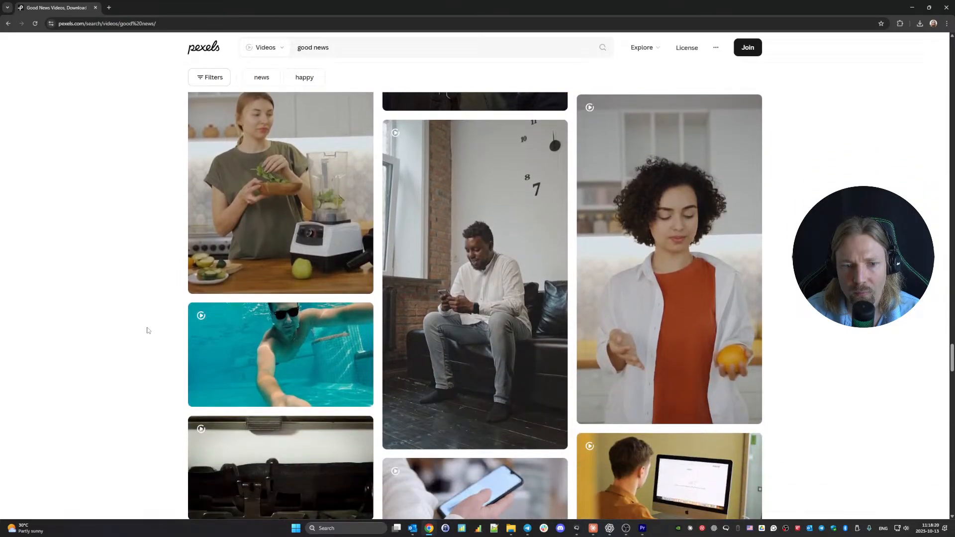
pyautogui.scroll(-6, 148, 330)
pyautogui.scroll(-2, 147, 331)
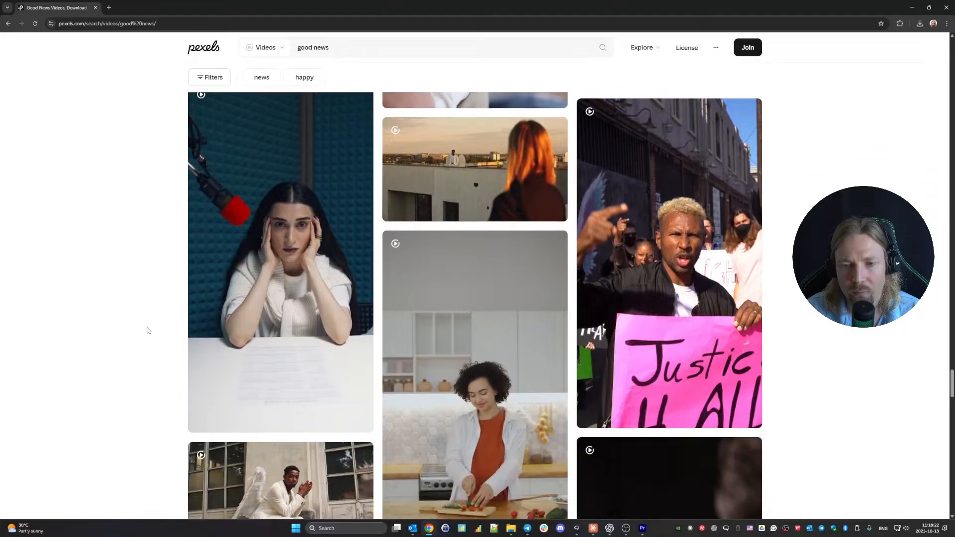
pyautogui.scroll(-11, 147, 330)
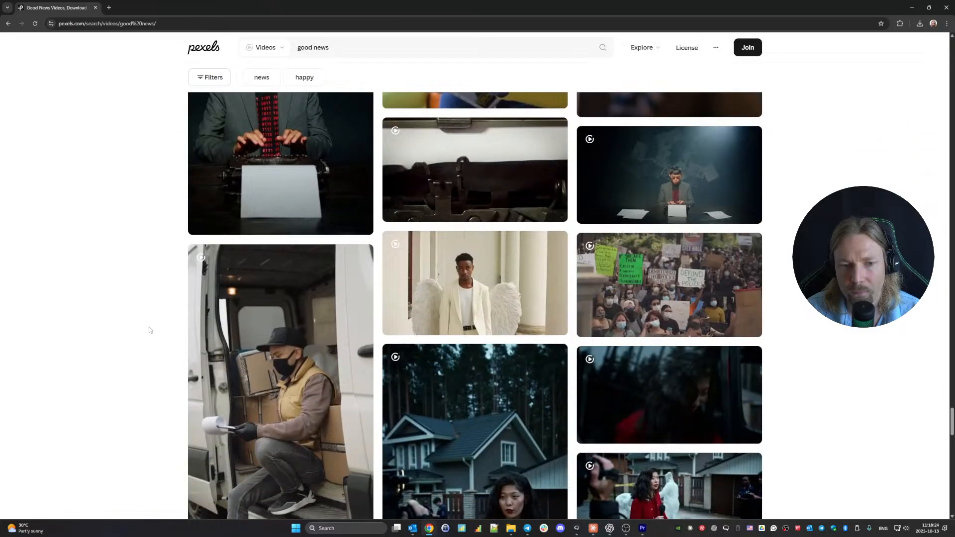
pyautogui.scroll(-10, 150, 331)
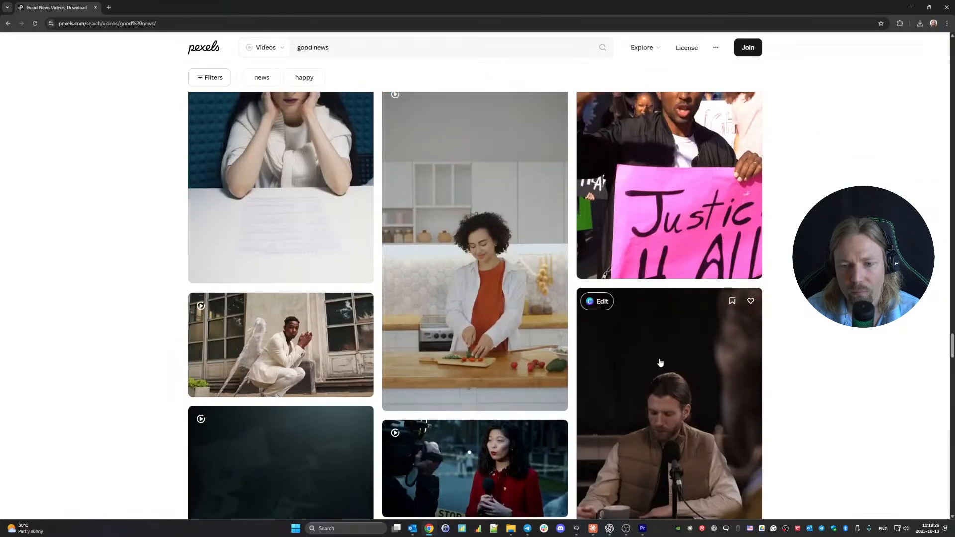
pyautogui.scroll(-3, 662, 342)
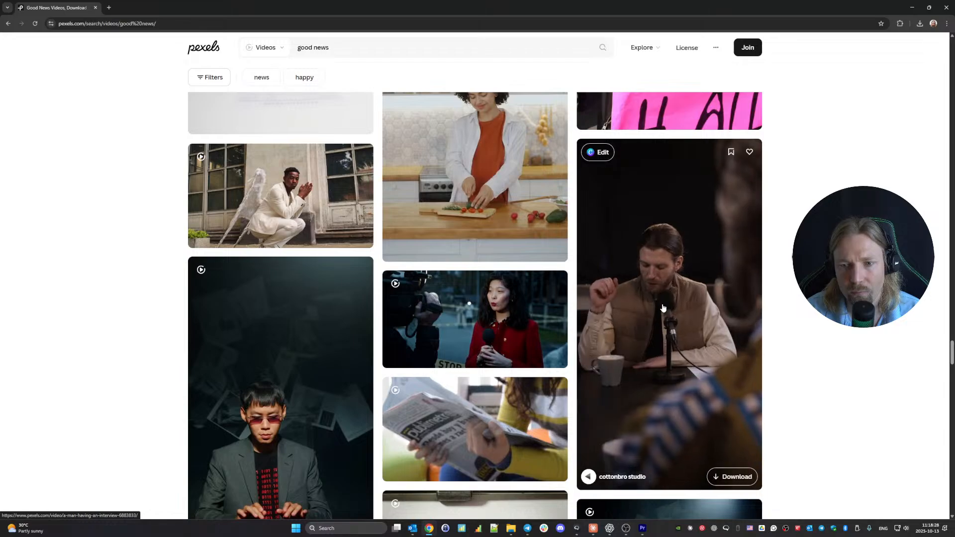
# - Search the Pexels videos for "human" in place of "good news"
pyautogui.click(250, 50)
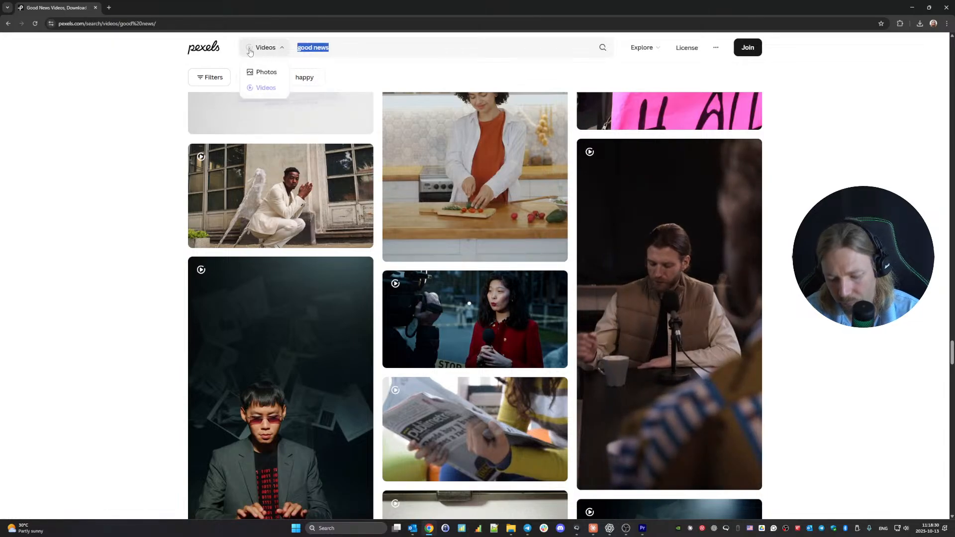
pyautogui.write('human')
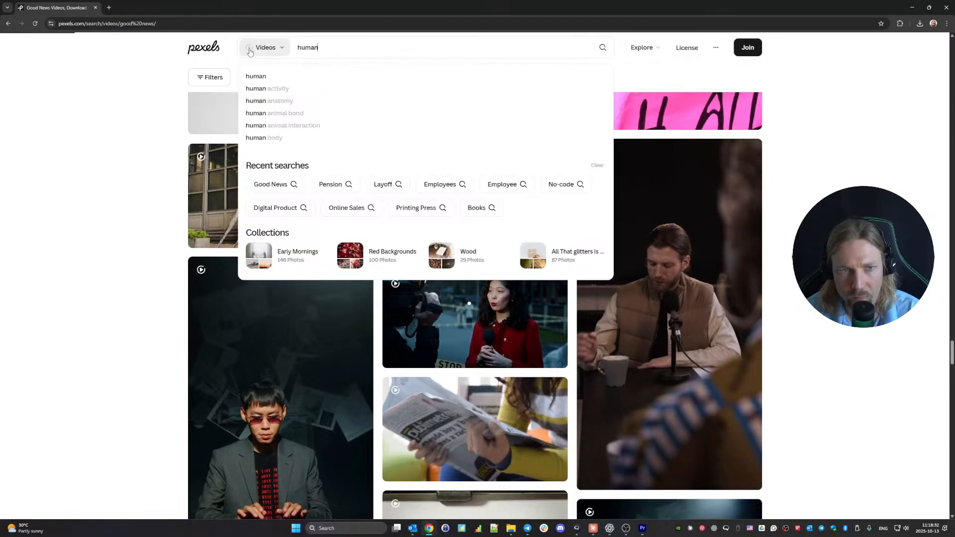
pyautogui.press('Return')
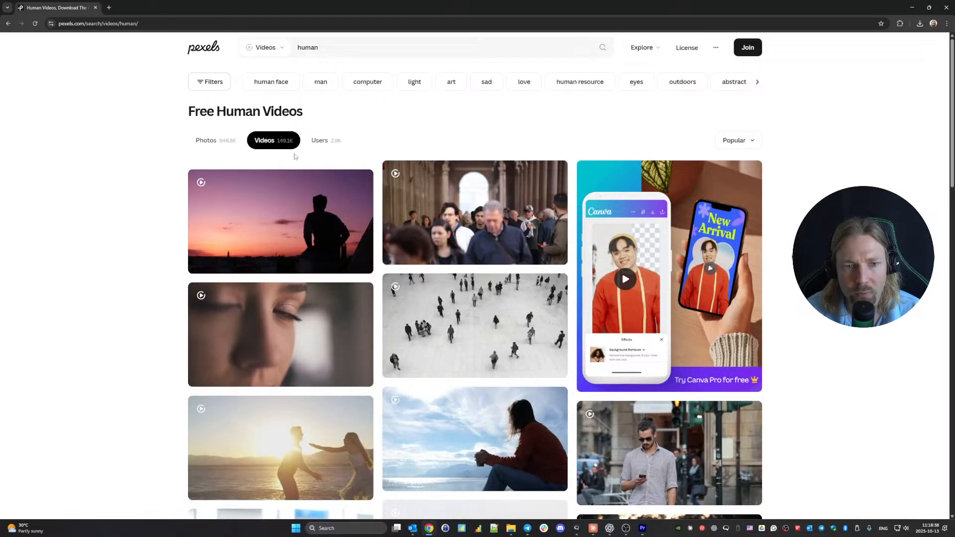
# - Look through the "human" video results for footage that suits the uncovered talking-head section
pyautogui.moveTo(264, 194)
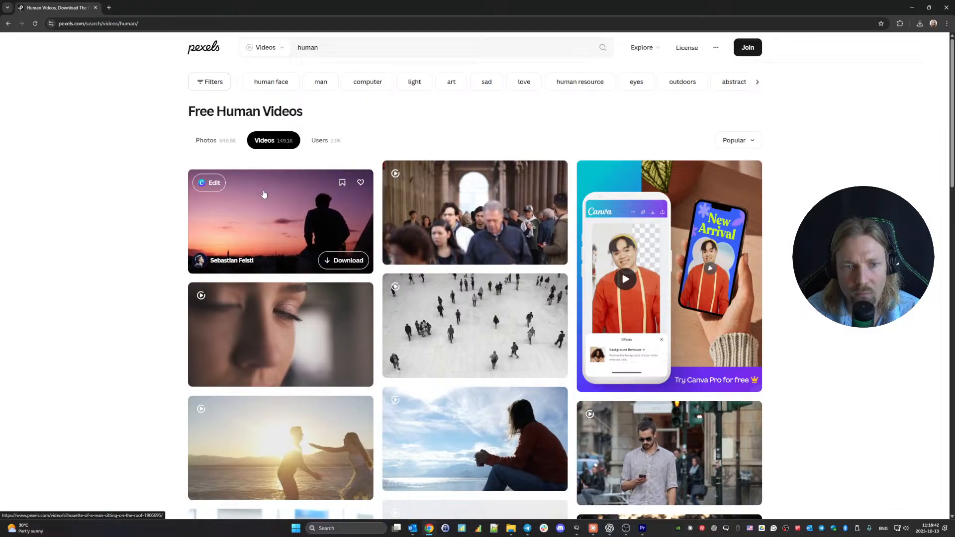
pyautogui.scroll(-12, 265, 194)
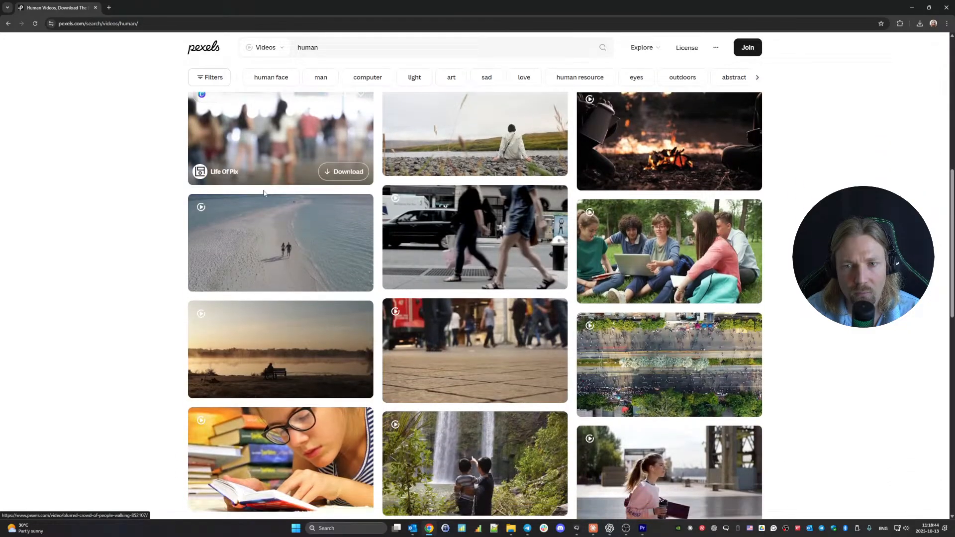
pyautogui.scroll(-8, 264, 194)
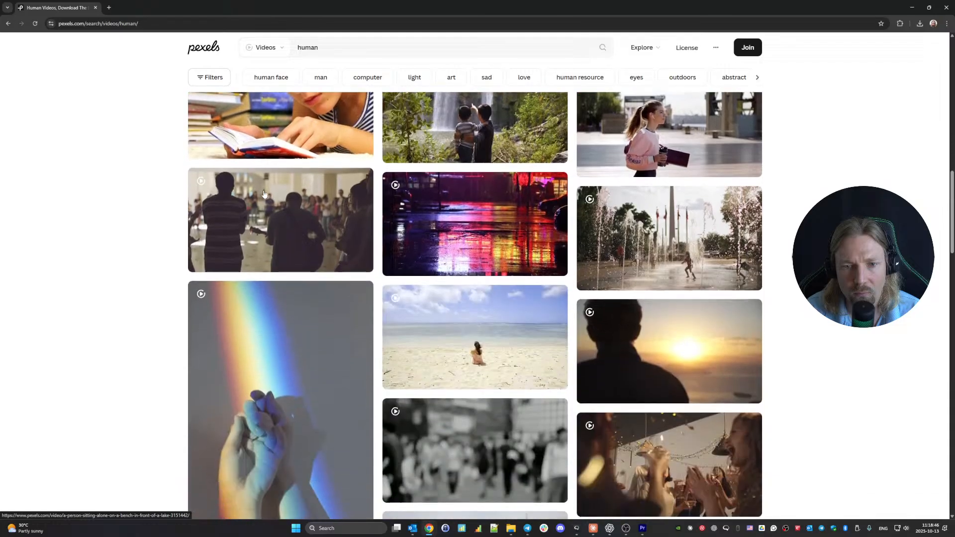
pyautogui.scroll(-9, 264, 194)
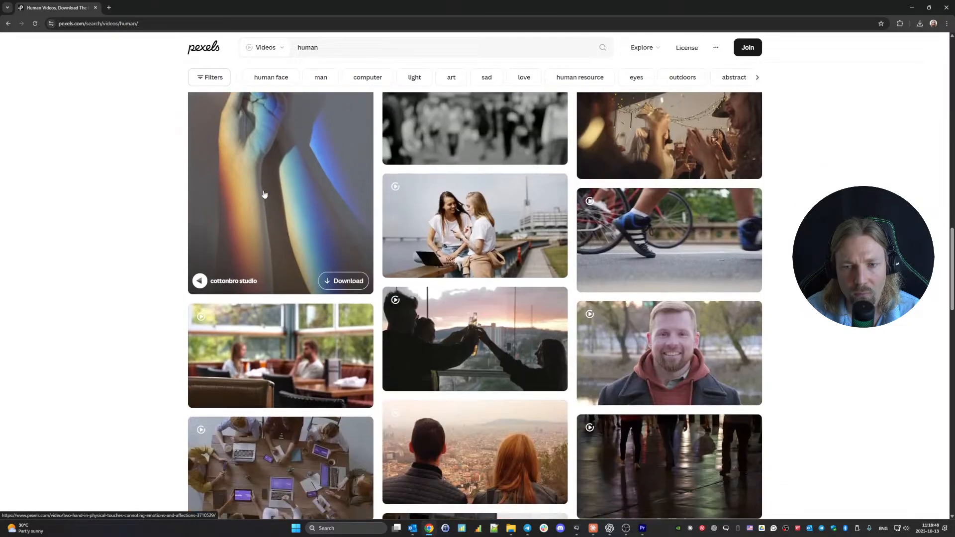
pyautogui.scroll(-8, 265, 194)
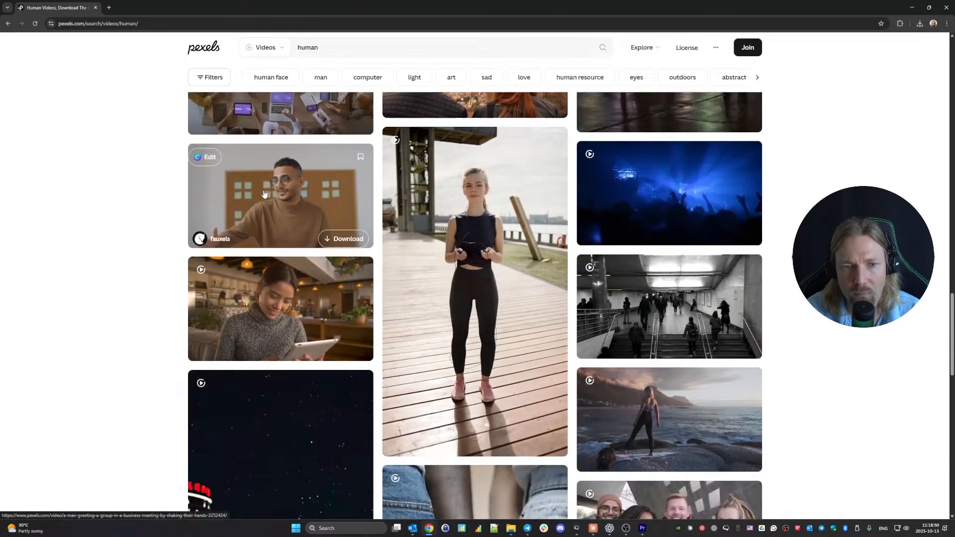
pyautogui.scroll(-6, 265, 194)
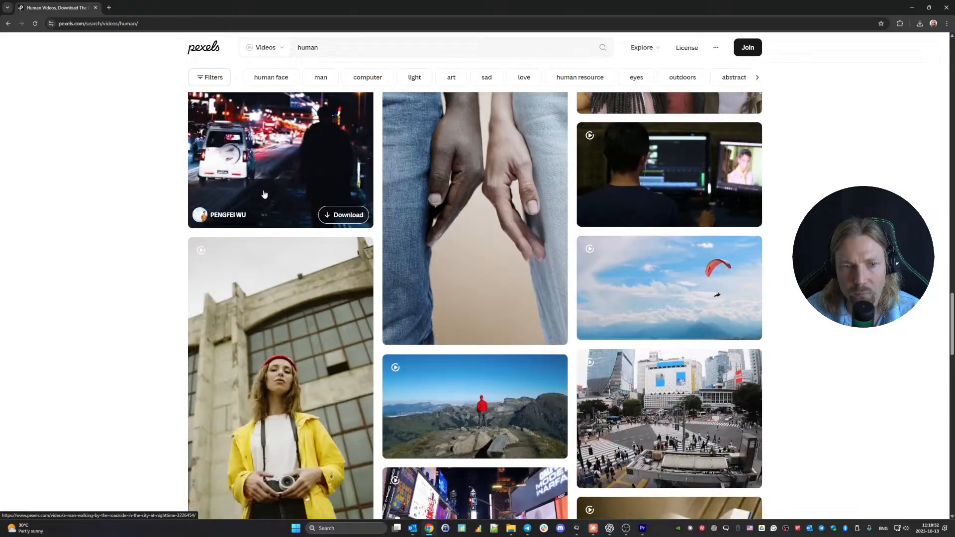
pyautogui.scroll(-6, 265, 194)
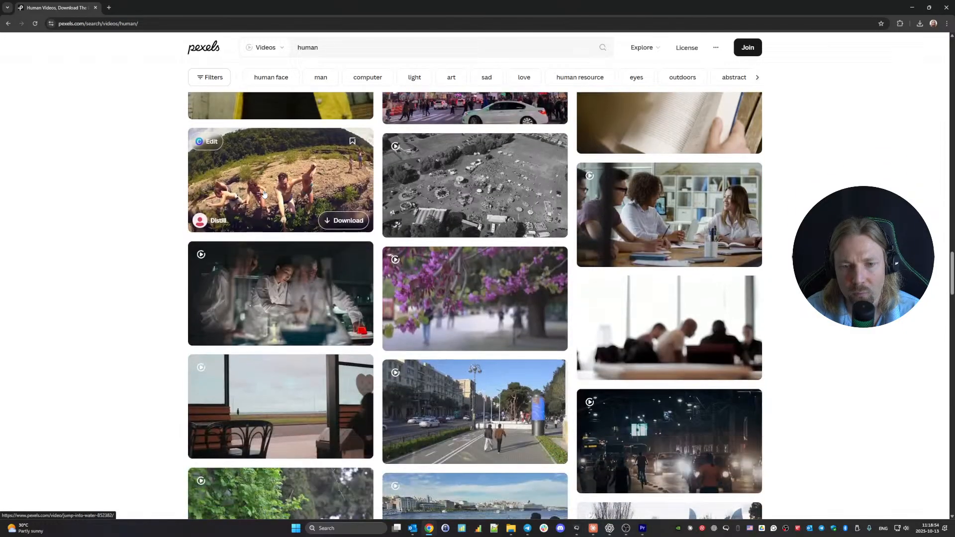
pyautogui.scroll(-4, 265, 194)
pyautogui.scroll(-8, 265, 194)
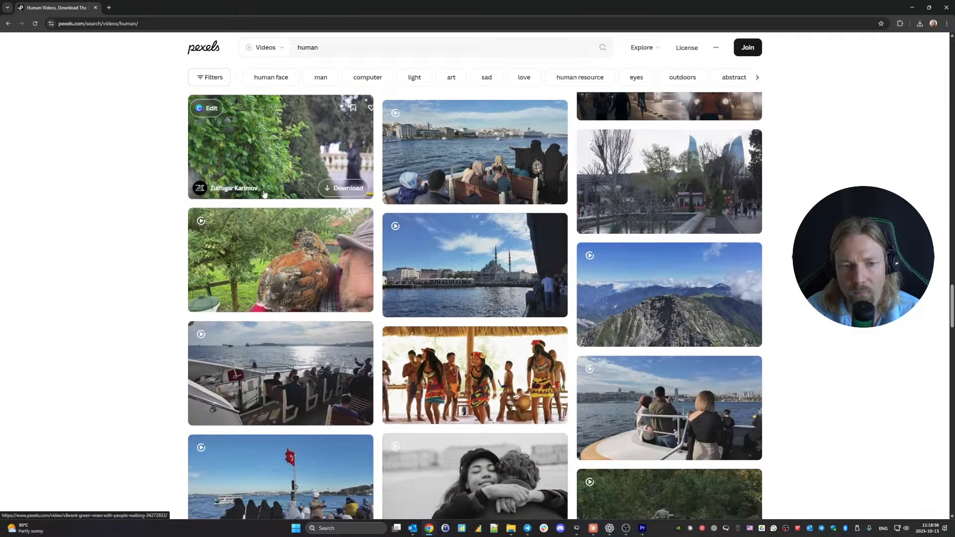
pyautogui.scroll(-4, 264, 194)
pyautogui.scroll(-3, 265, 194)
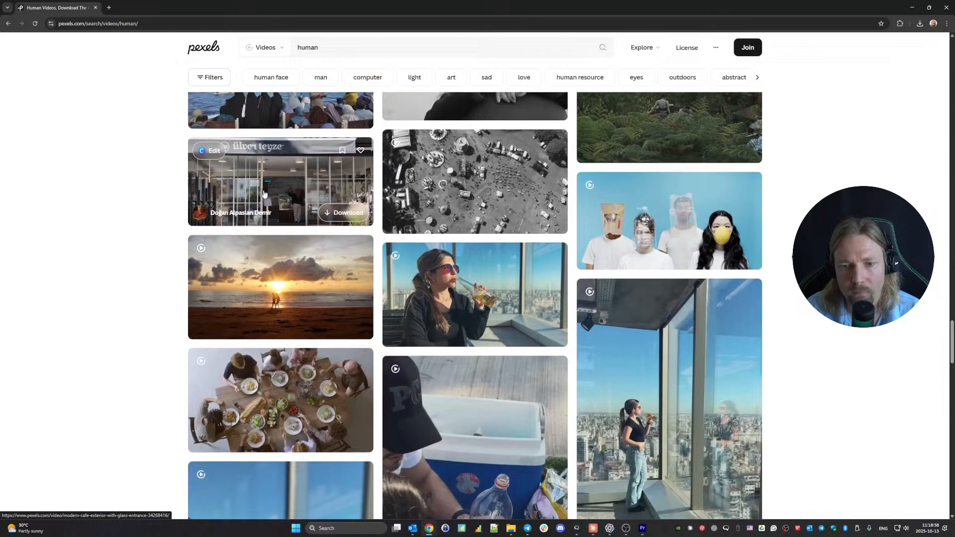
pyautogui.scroll(-2, 265, 194)
pyautogui.scroll(-2, 264, 194)
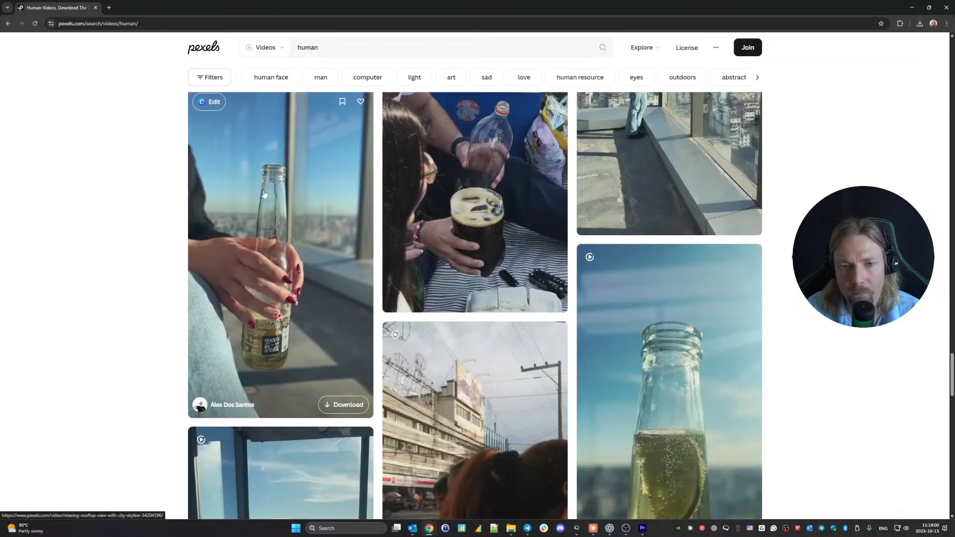
# - Download the Pixabay clip of a crowd walking in front of an archway, near the start of the "human" results
pyautogui.scroll(20, 267, 196)
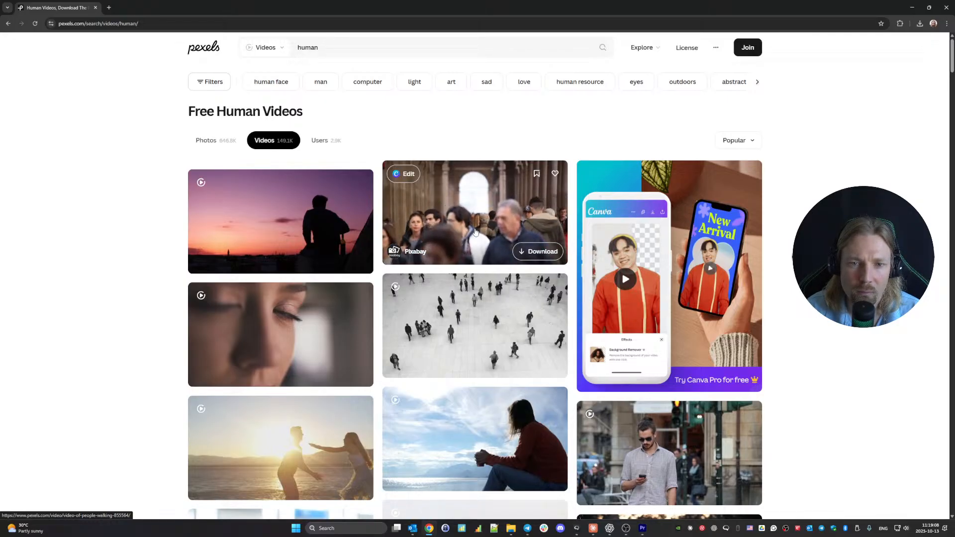
pyautogui.click(556, 260)
pyautogui.press('Escape')
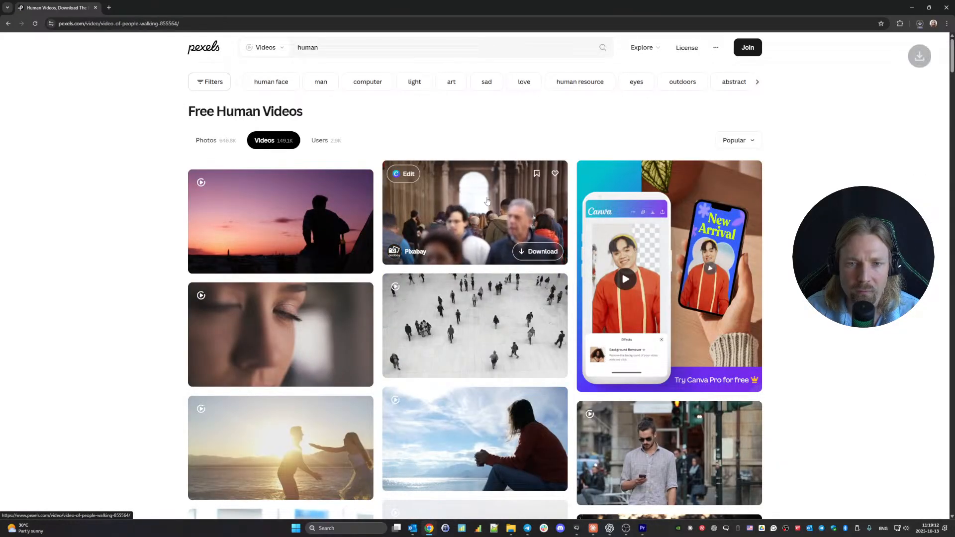
# - Open the crowd-walking clip's page, look through its similar videos for more crowd footage, and return to the "human" results
pyautogui.click(487, 201)
pyautogui.scroll(-3, 474, 224)
pyautogui.scroll(-3, 473, 225)
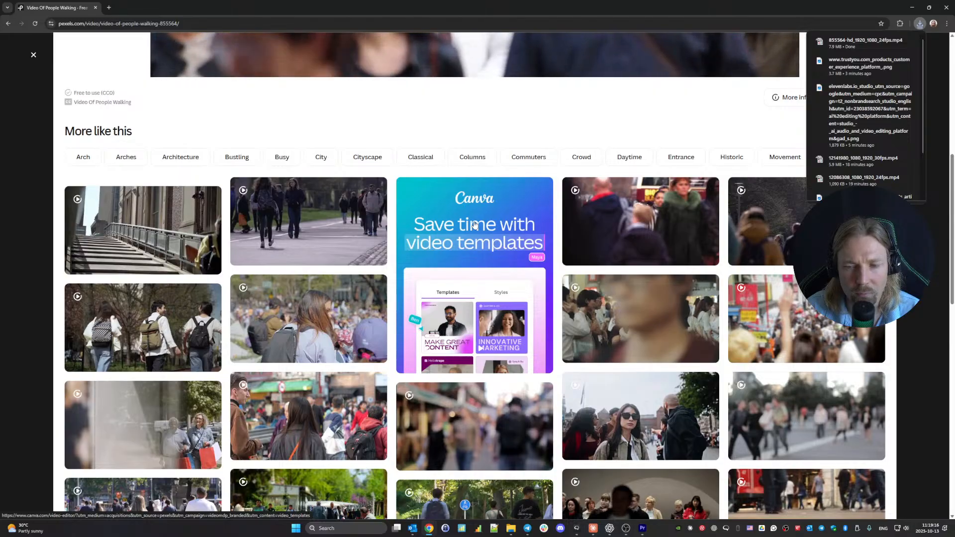
pyautogui.scroll(-5, 474, 224)
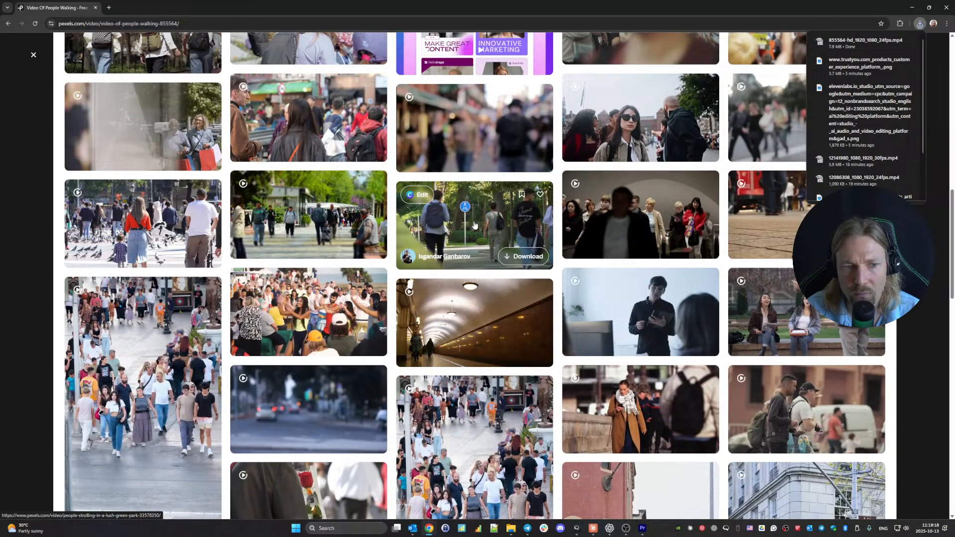
pyautogui.scroll(-2, 155, 309)
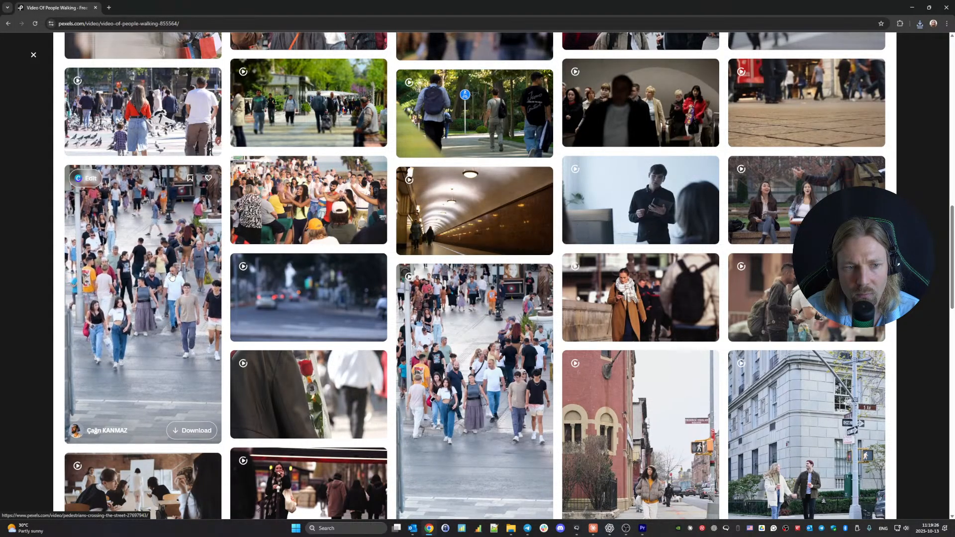
pyautogui.scroll(-6, 171, 277)
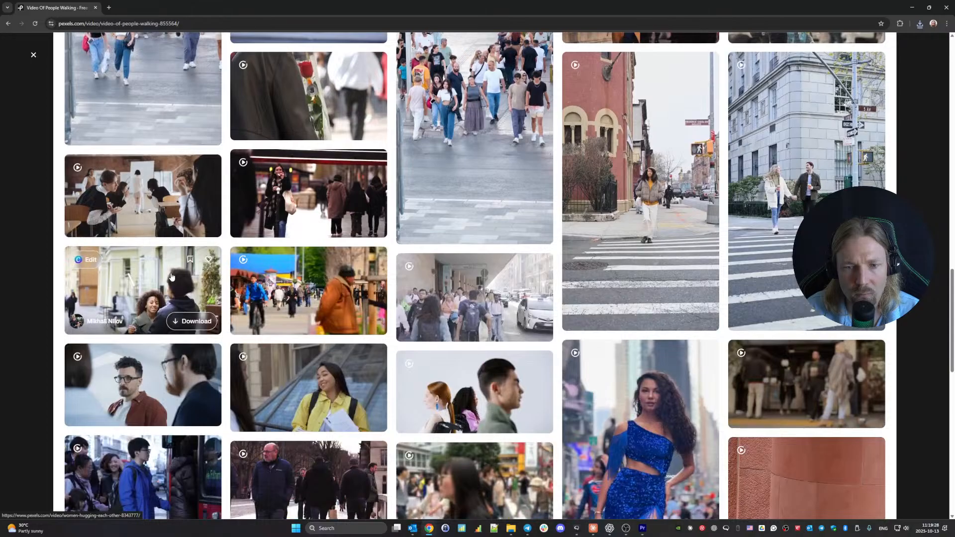
pyautogui.scroll(-7, 172, 277)
pyautogui.scroll(-6, 171, 277)
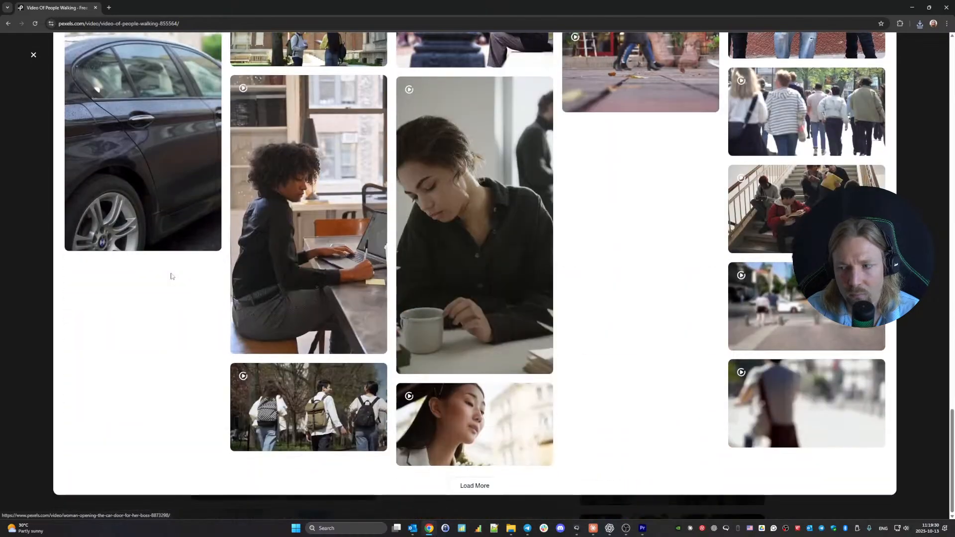
pyautogui.press('Escape')
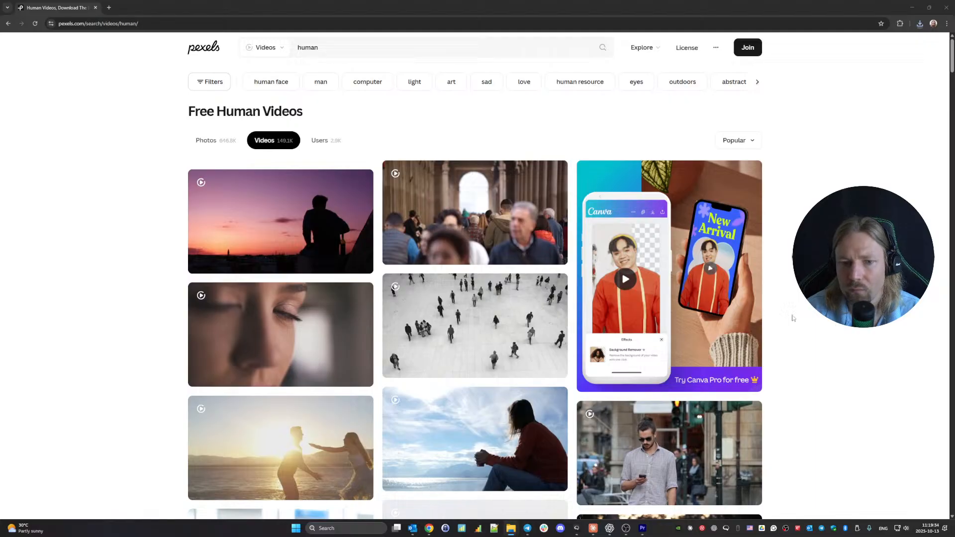
# - Search the Pexels videos for "crowd" in place of "human"
pyautogui.click(246, 47)
pyautogui.write('crowd')
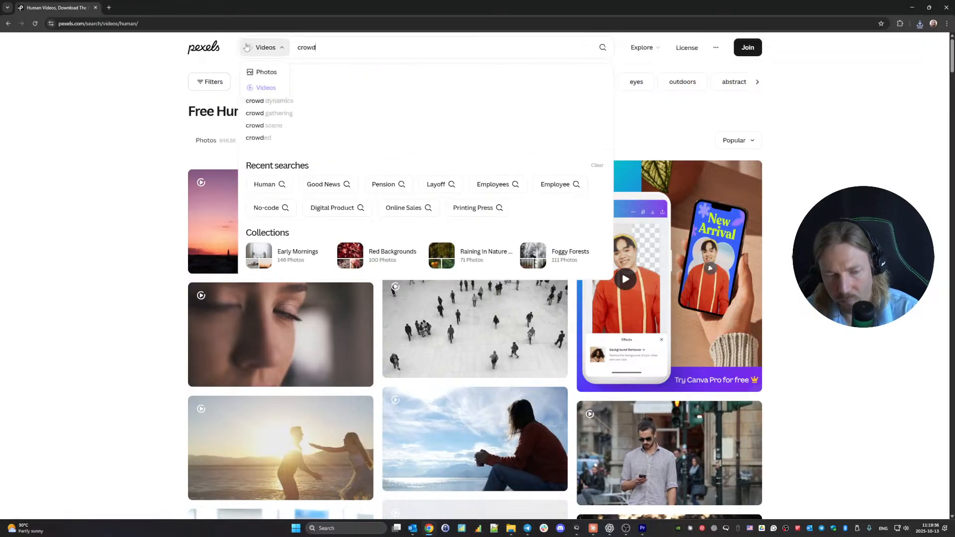
pyautogui.press('Return')
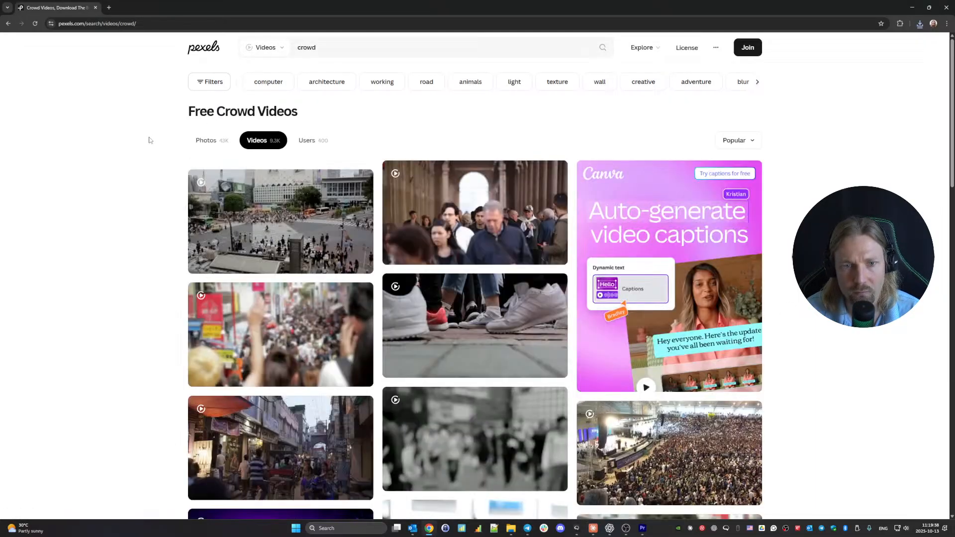
# - Look through the "crowd" video results for further footage of people that suits the uncovered talking-head section
pyautogui.scroll(-7, 357, 187)
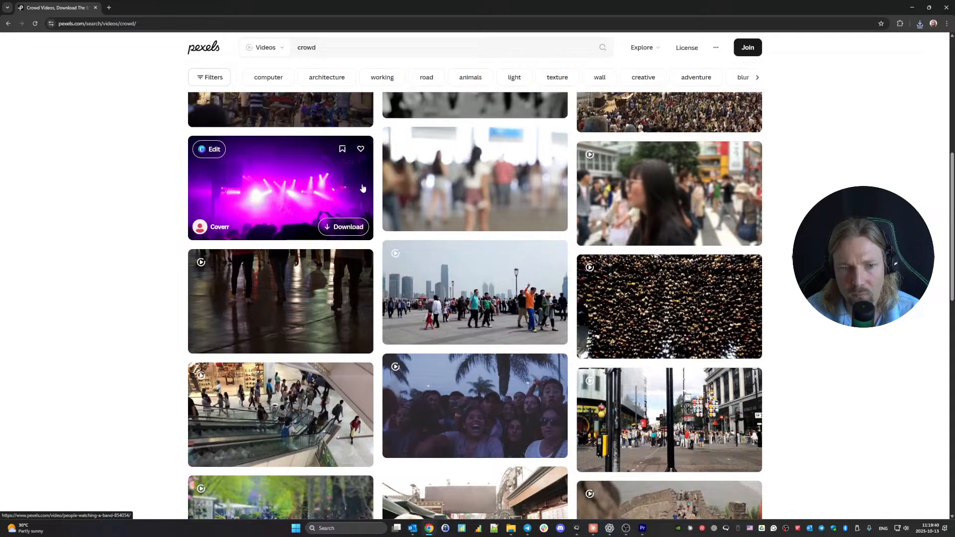
pyautogui.scroll(-10, 363, 188)
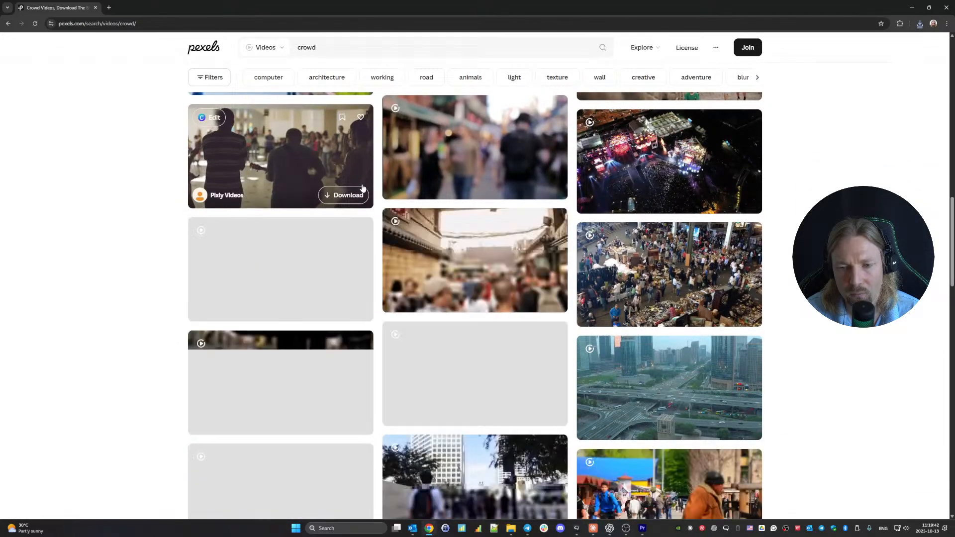
pyautogui.scroll(-7, 362, 188)
pyautogui.scroll(-9, 363, 188)
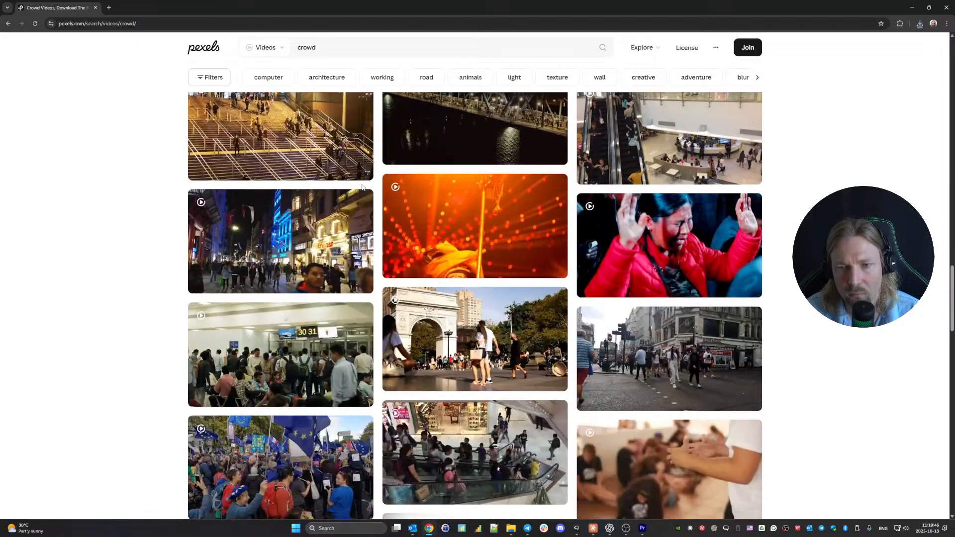
pyautogui.scroll(-14, 362, 188)
pyautogui.scroll(-11, 363, 188)
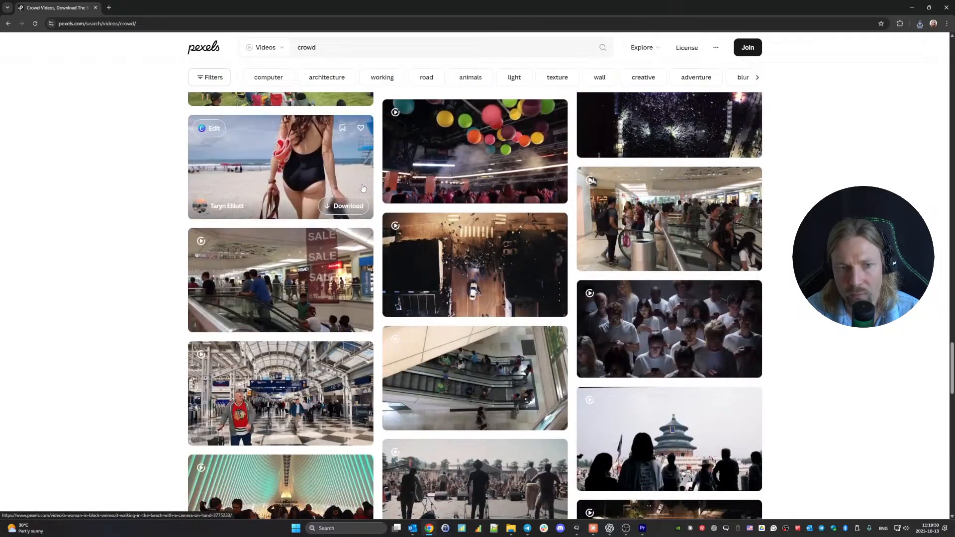
pyautogui.scroll(-10, 363, 188)
pyautogui.scroll(-10, 363, 188)
pyautogui.scroll(-5, 362, 188)
pyautogui.scroll(-5, 363, 188)
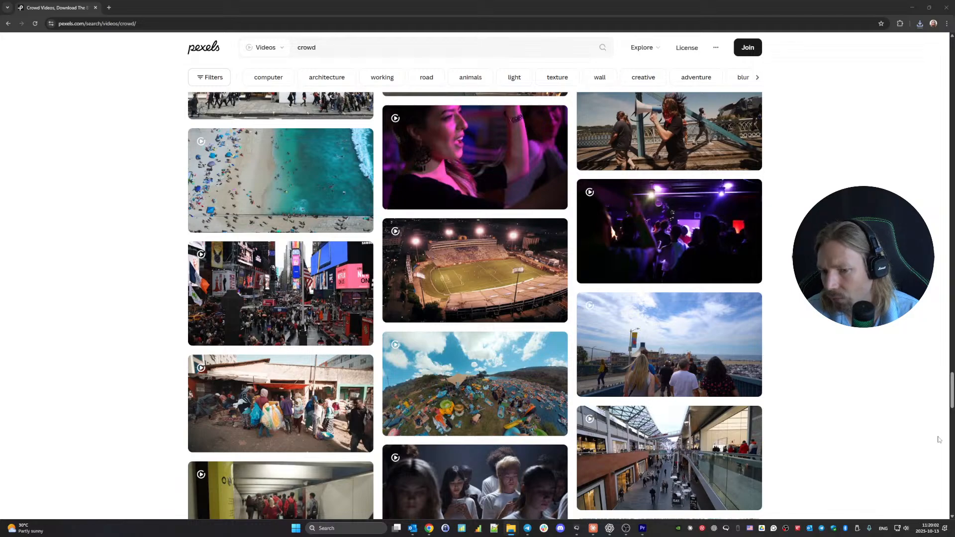
# - Switch to Premiere Pro and place the downloaded crowd-walking clip above the adjustment layer at 00:00:53:30, where the "The key" caption starts
pyautogui.click(647, 531)
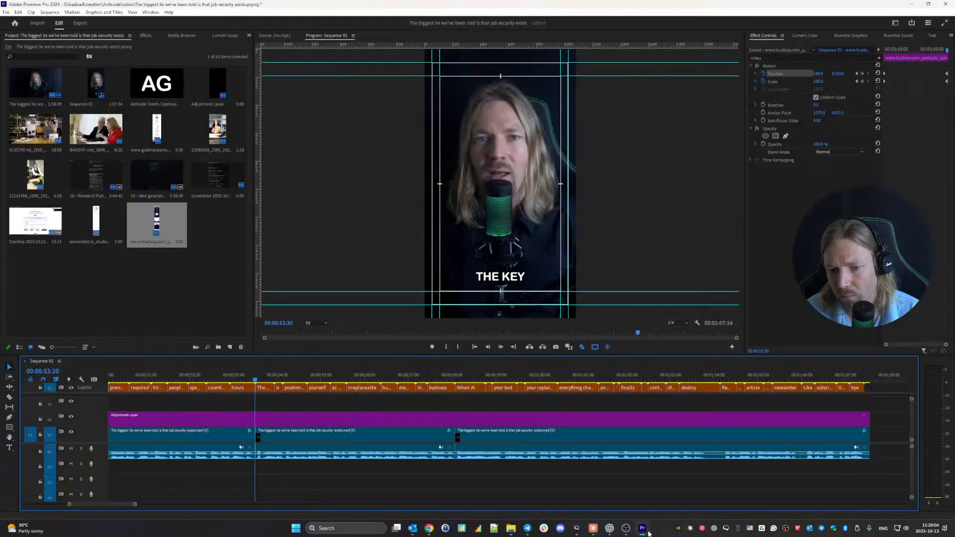
pyautogui.moveTo(647, 531); pyautogui.dragTo(599, 394)
pyautogui.moveTo(249, 399)
pyautogui.mouseDown()
pyautogui.moveTo(257, 391)
pyautogui.moveTo(256, 401)
pyautogui.mouseUp()
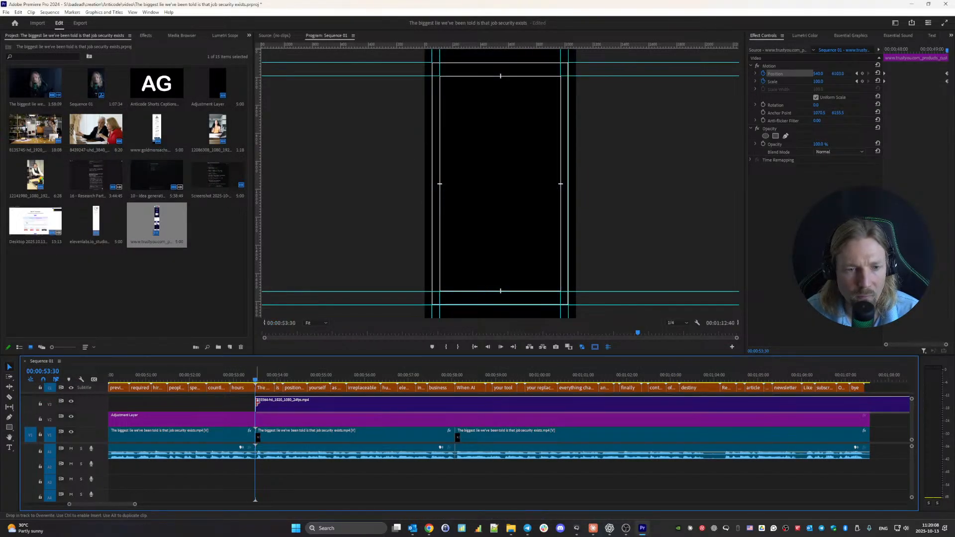
# - Set the crowd clip's scale to 179 so that it fills the vertical frame
pyautogui.click(329, 399)
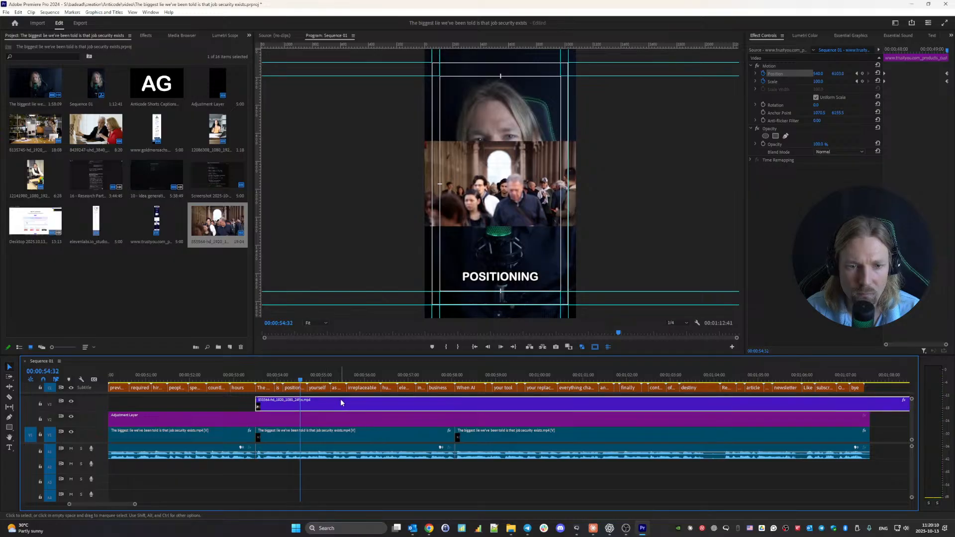
pyautogui.click(822, 81)
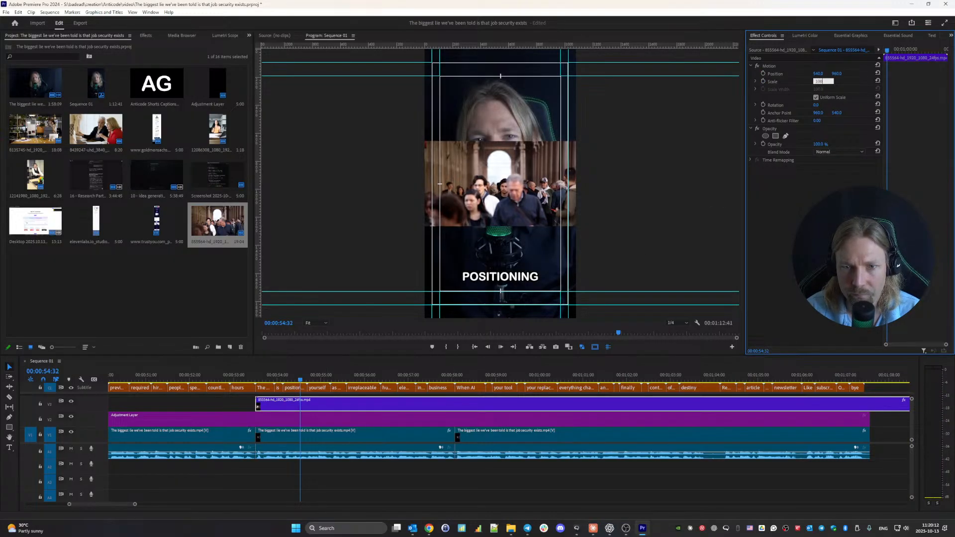
pyautogui.press('Return')
pyautogui.scroll(7, 824, 80)
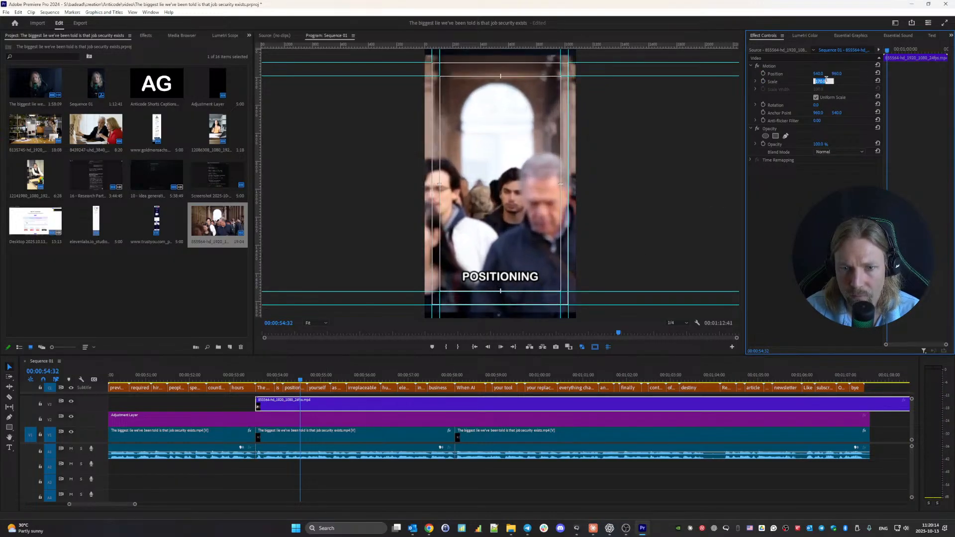
pyautogui.scroll(2, 826, 79)
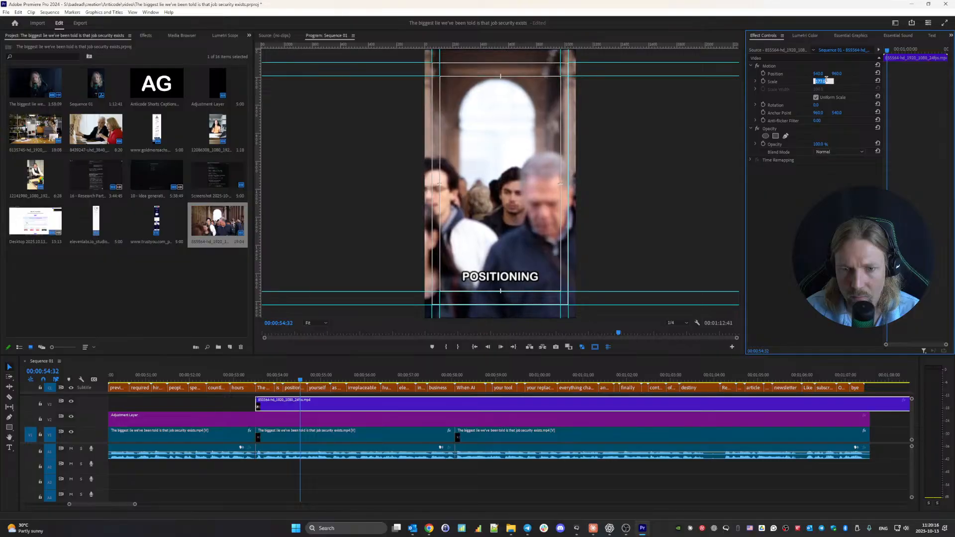
pyautogui.press('Return')
# - Cut the crowd clip at 00:00:58:04, where the "When AI" caption starts, and delete the remainder
pyautogui.press('space')
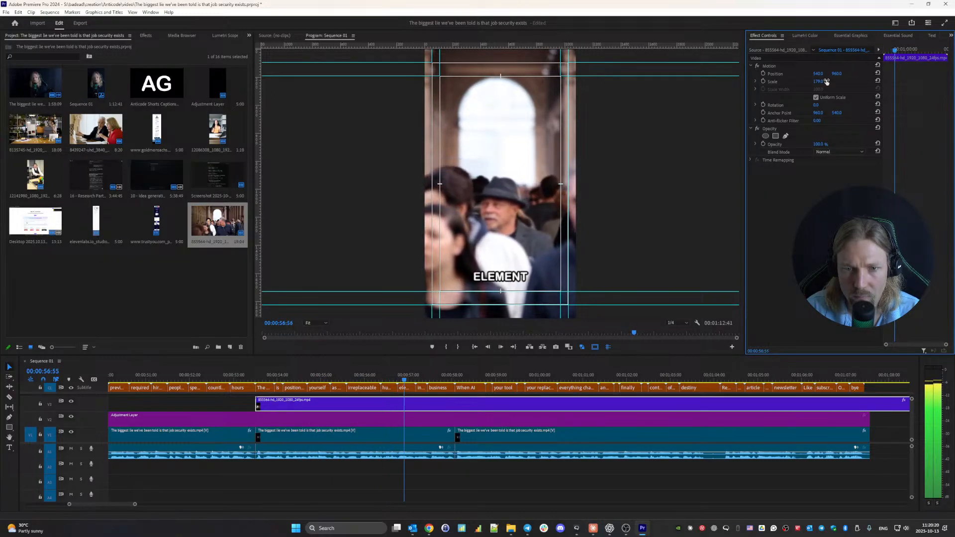
pyautogui.press('space')
pyautogui.press('Down')
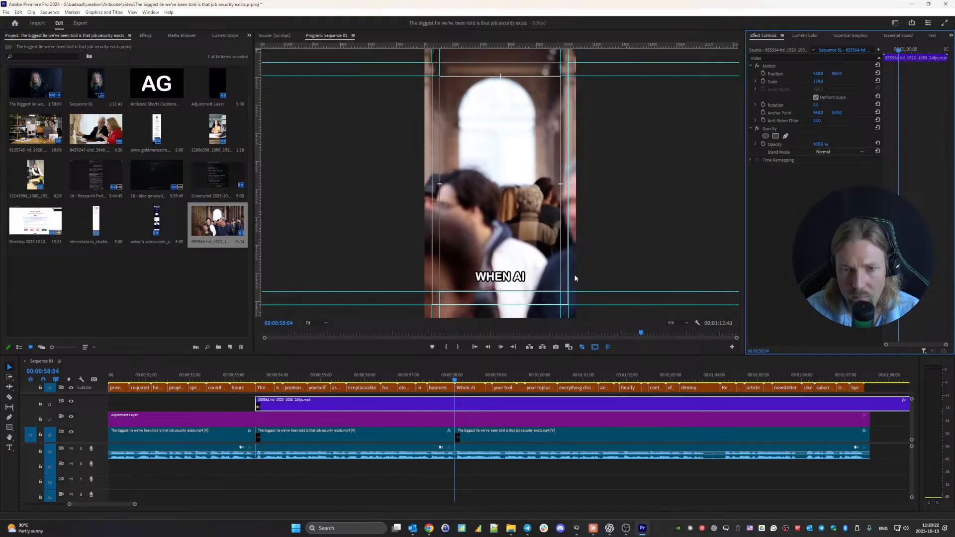
pyautogui.click(454, 406)
pyautogui.press('v')
pyautogui.click(478, 405)
pyautogui.press('Delete')
# - Play back the sequence from the start of the crowd clip through the closing lines to check which parts still need footage
pyautogui.click(255, 371)
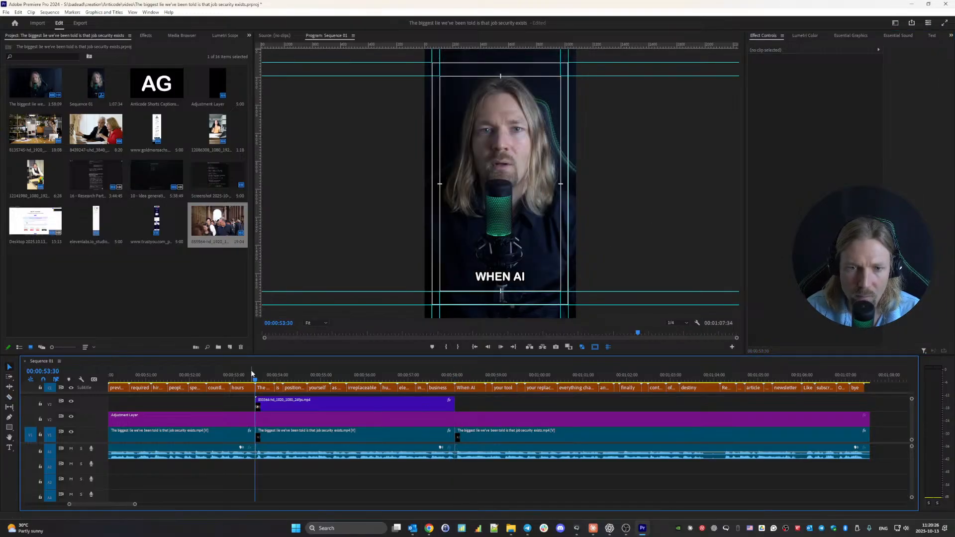
pyautogui.press('space')
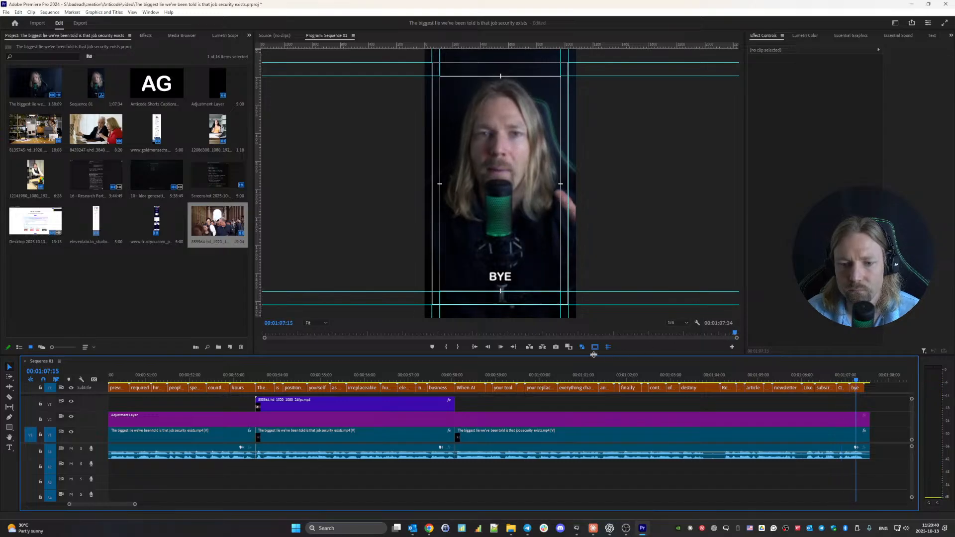
pyautogui.click(446, 368)
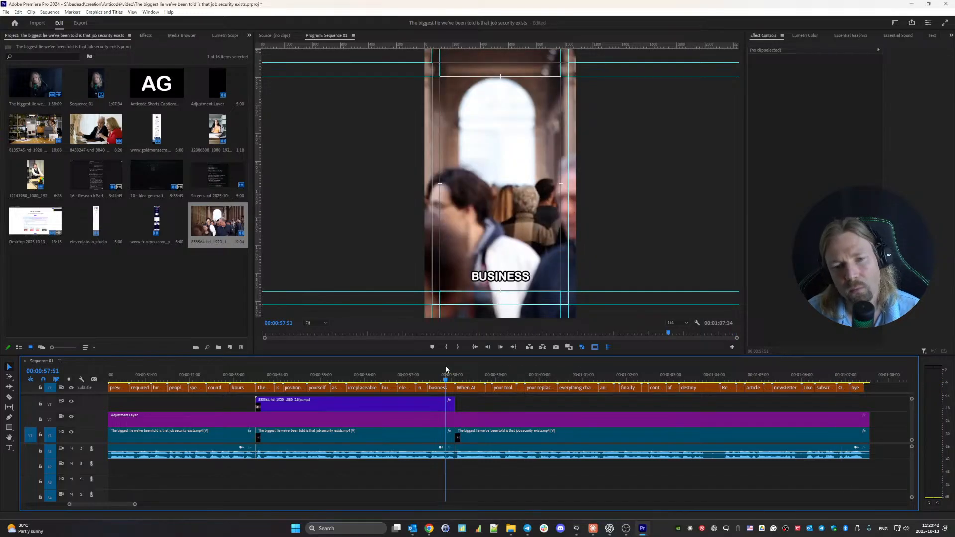
pyautogui.press('space')
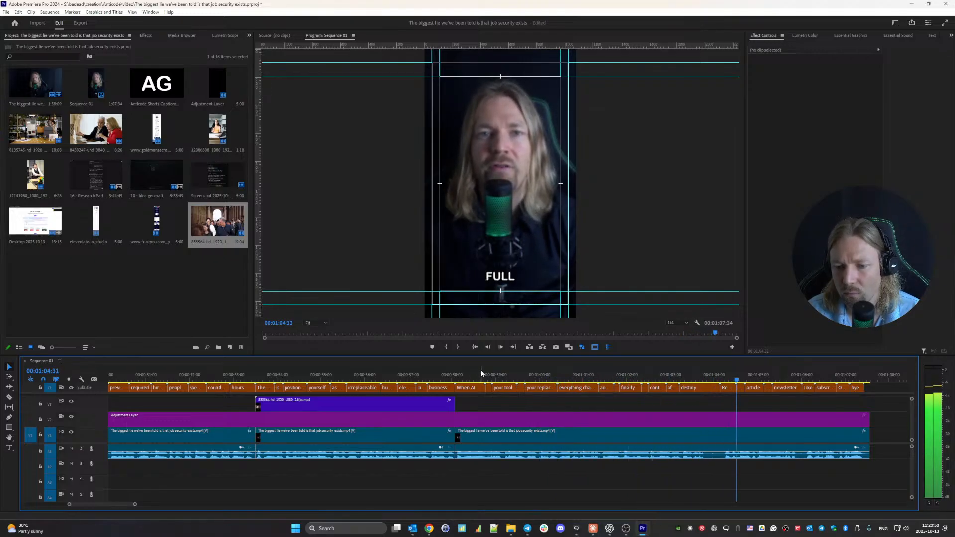
pyautogui.press('space')
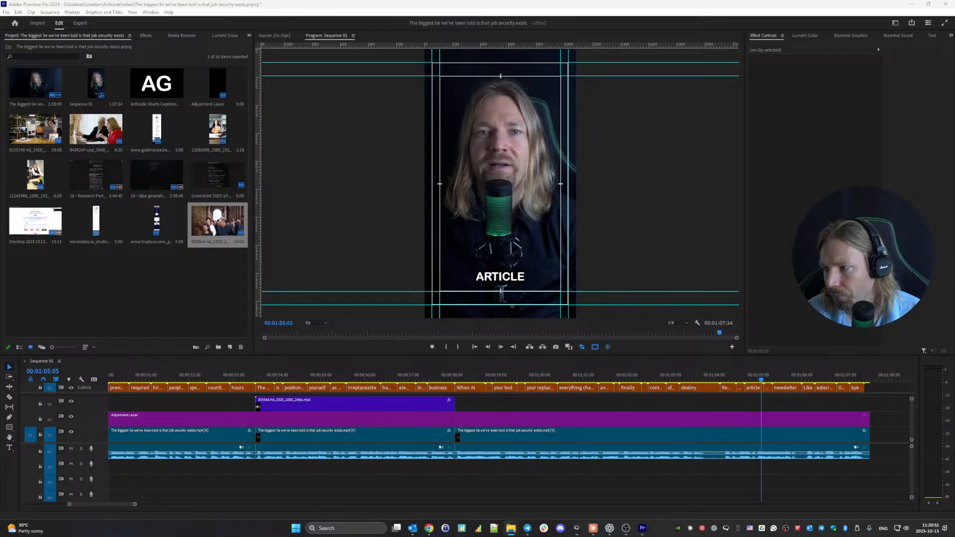
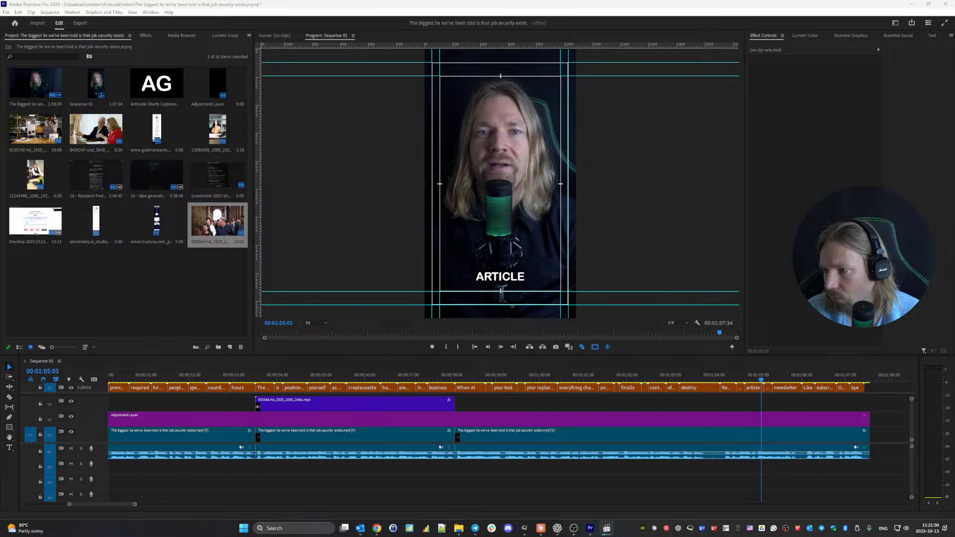
# - Place the vertical clip of a woman sitting on a car in the mountains at about 00:01:01:18 and cut off everything after 00:01:04:08
pyautogui.moveTo(706, 336); pyautogui.dragTo(598, 413)
pyautogui.click(597, 378)
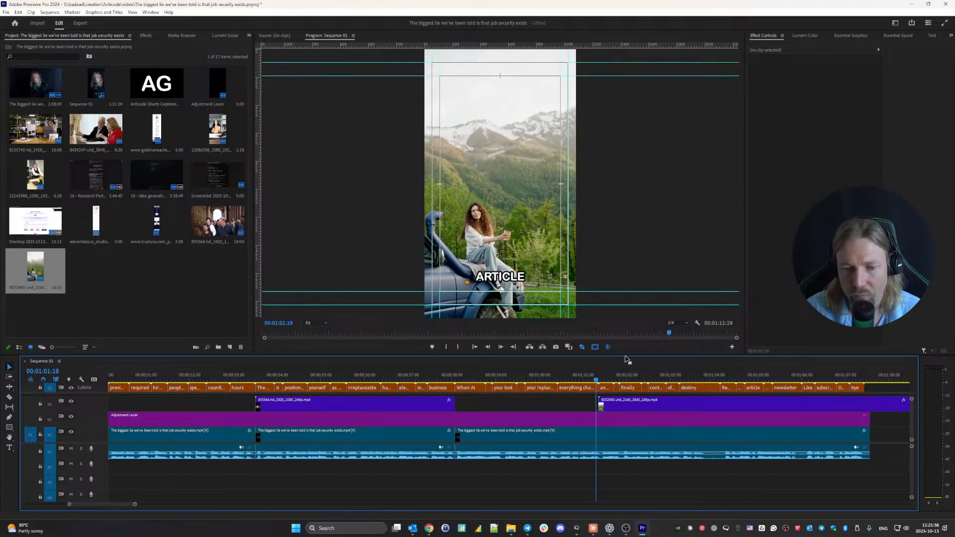
pyautogui.press('space')
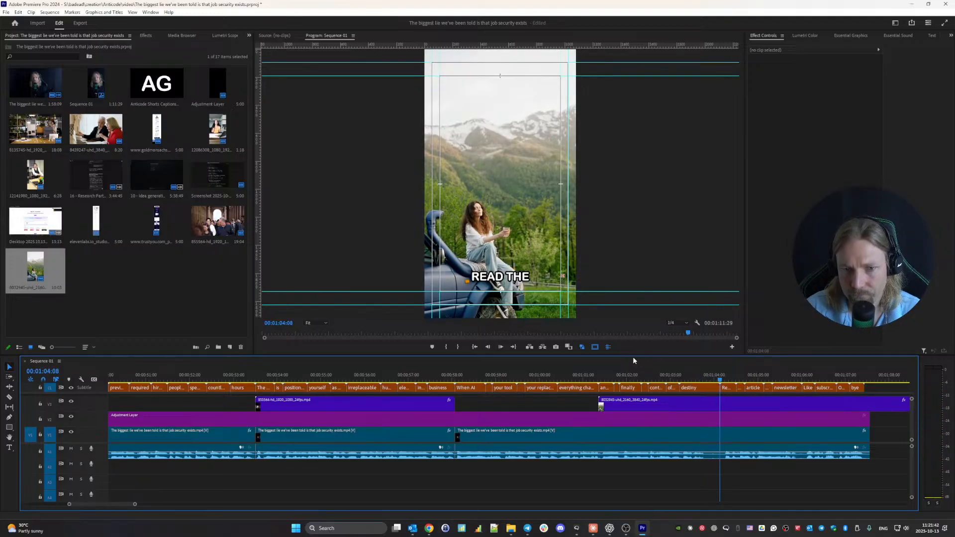
pyautogui.press('c')
pyautogui.click(742, 405)
pyautogui.press('Delete')
# - Play the ending of the sequence, then return to its start with the whole timeline in view and the program preview fitted
pyautogui.press('space')
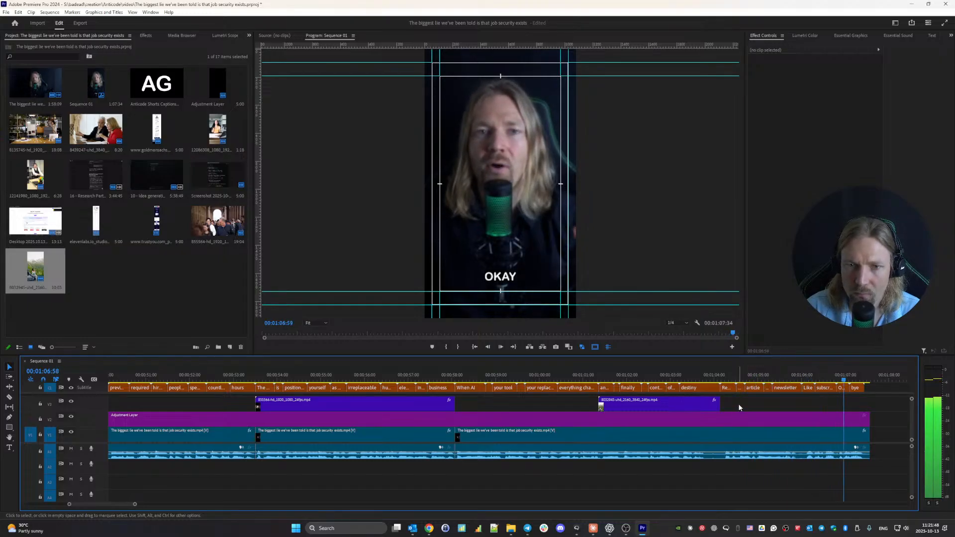
pyautogui.press('Home')
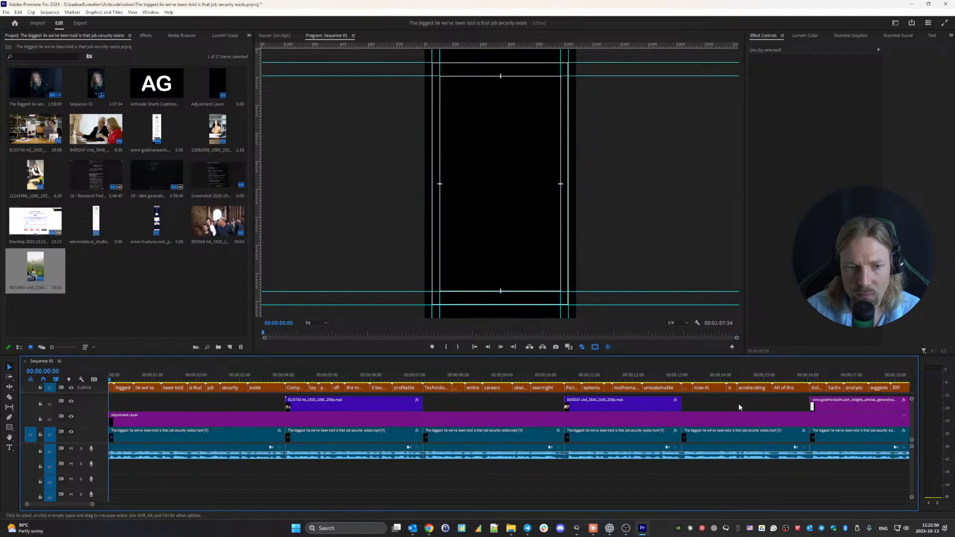
pyautogui.moveTo(92, 506); pyautogui.dragTo(222, 510)
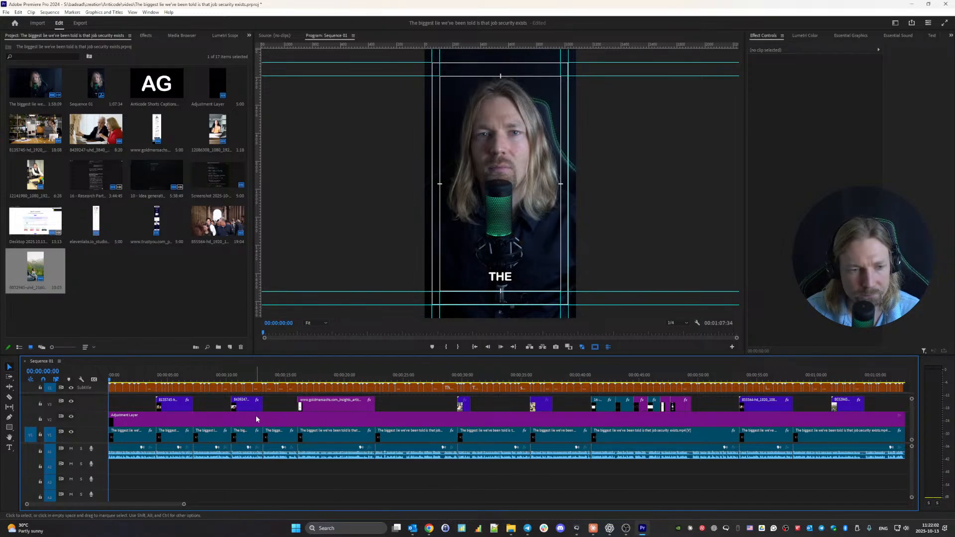
pyautogui.scroll(1, 378, 241)
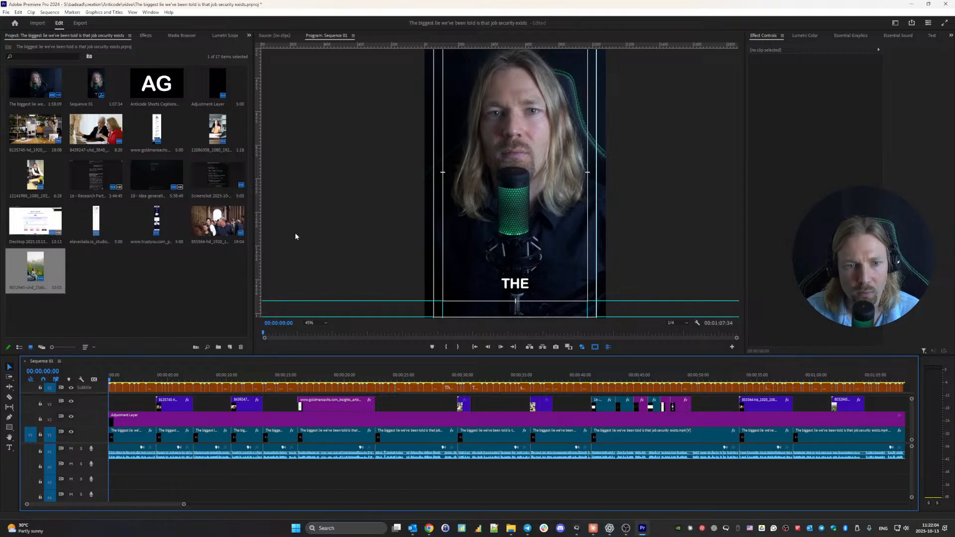
pyautogui.click(318, 323)
pyautogui.click(316, 333)
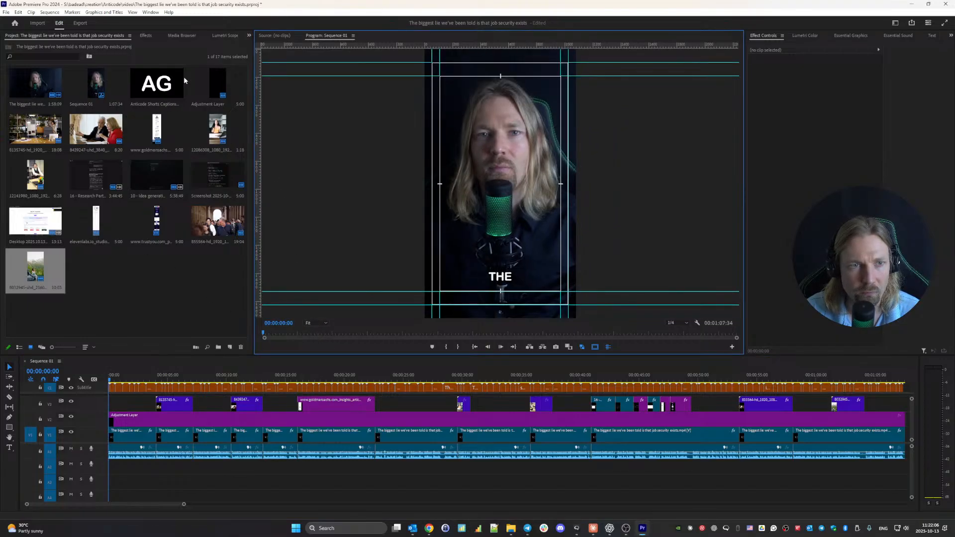
# - Add a Loudness Meter effect to the Mix track in the Audio Track Mixer
pyautogui.scroll(-6, 194, 40)
pyautogui.click(152, 36)
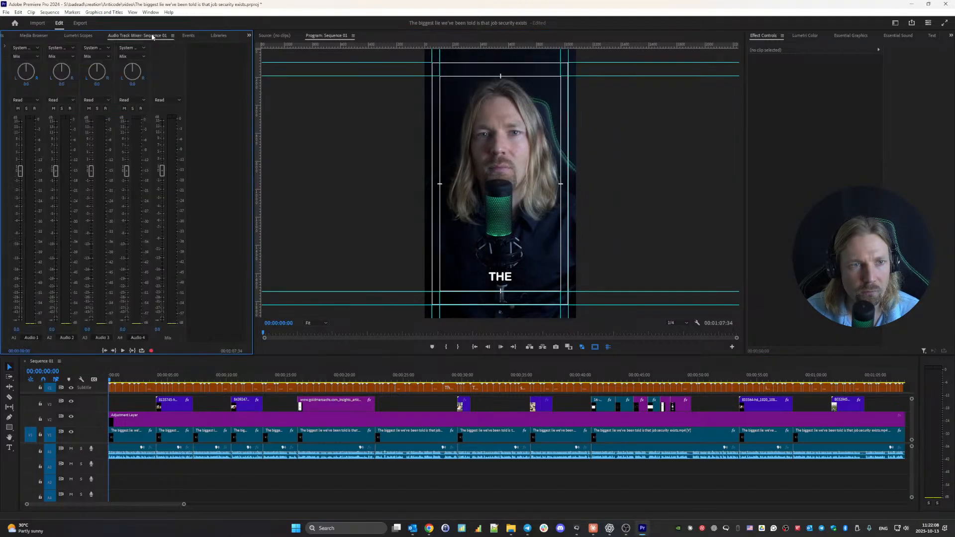
pyautogui.click(5, 47)
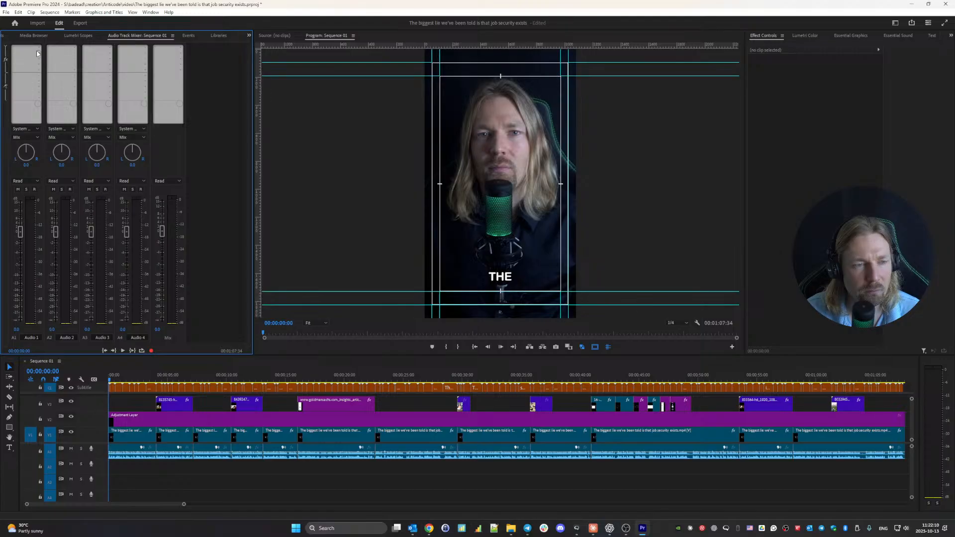
pyautogui.click(181, 49)
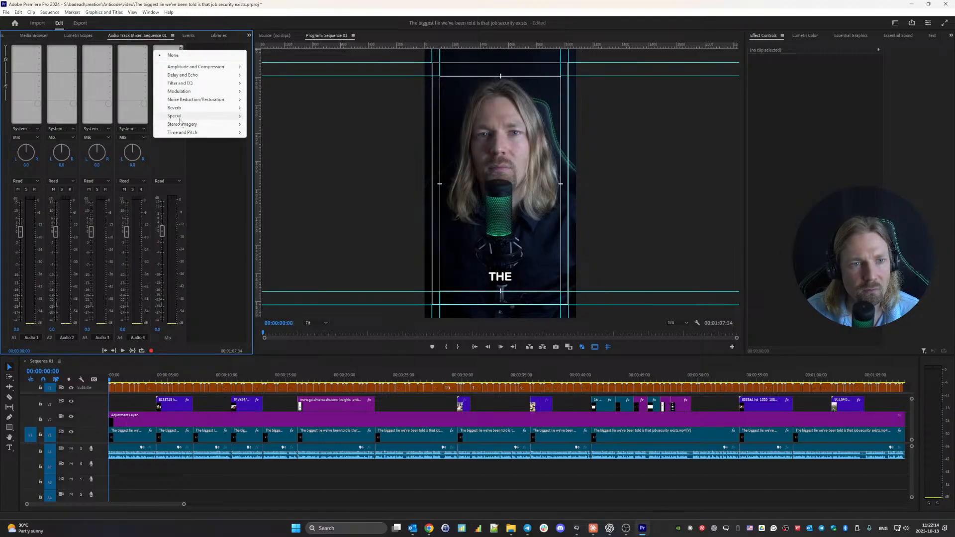
pyautogui.moveTo(182, 117)
pyautogui.click(275, 158)
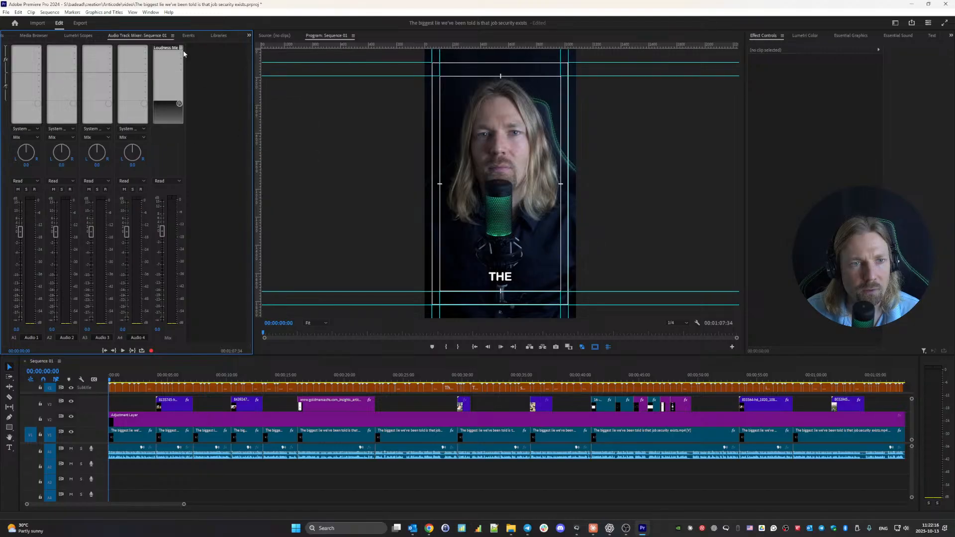
# - Open the Mix track's Loudness Meter and measure the loudness over the first few seconds of the sequence
pyautogui.doubleClick(168, 48)
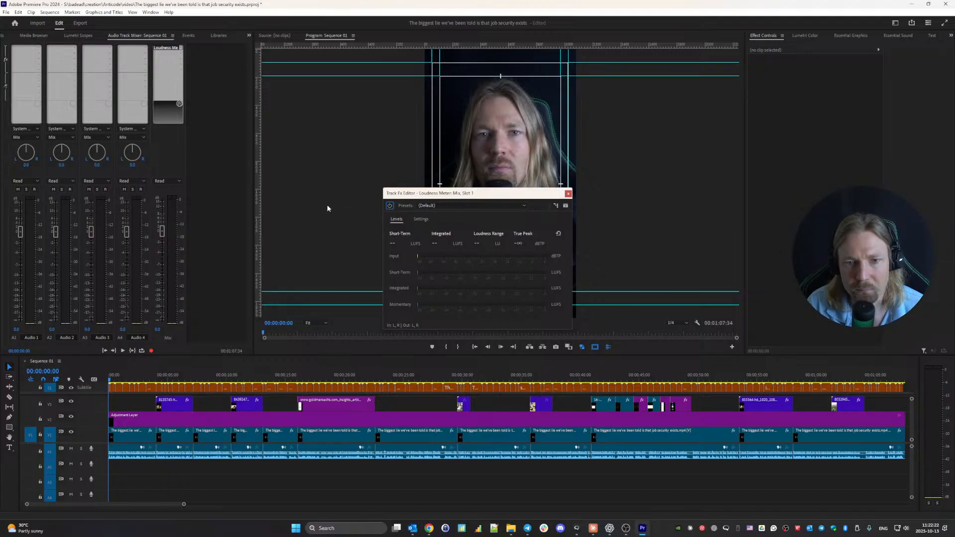
pyautogui.press('space')
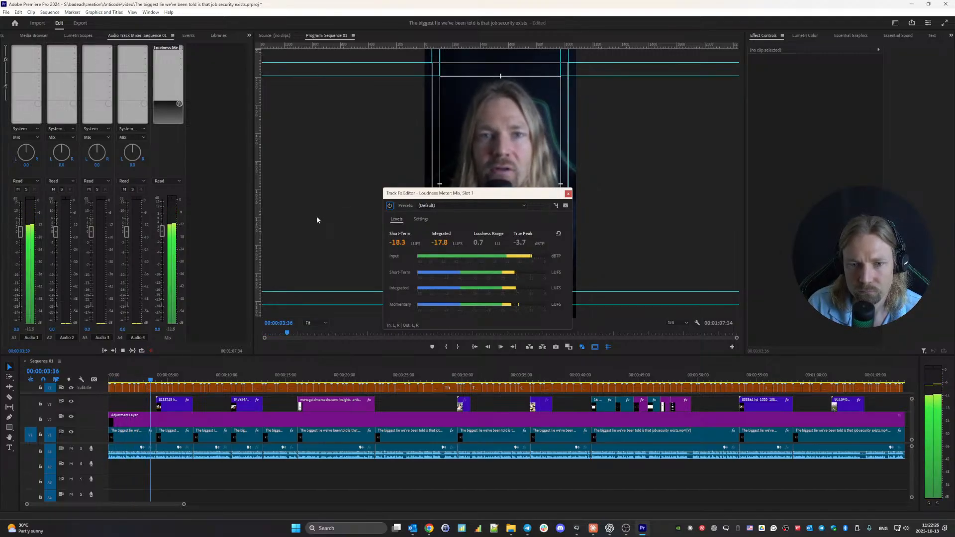
pyautogui.press('space')
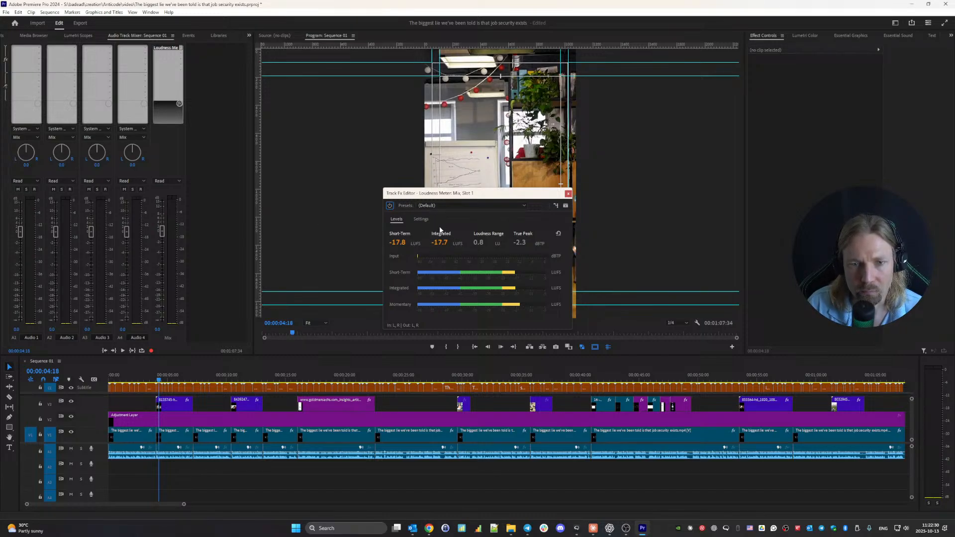
# - Apply the YouTube preset to the Mix track's Loudness Meter and add a DeNoise effect to the Audio 1 track
pyautogui.click(438, 206)
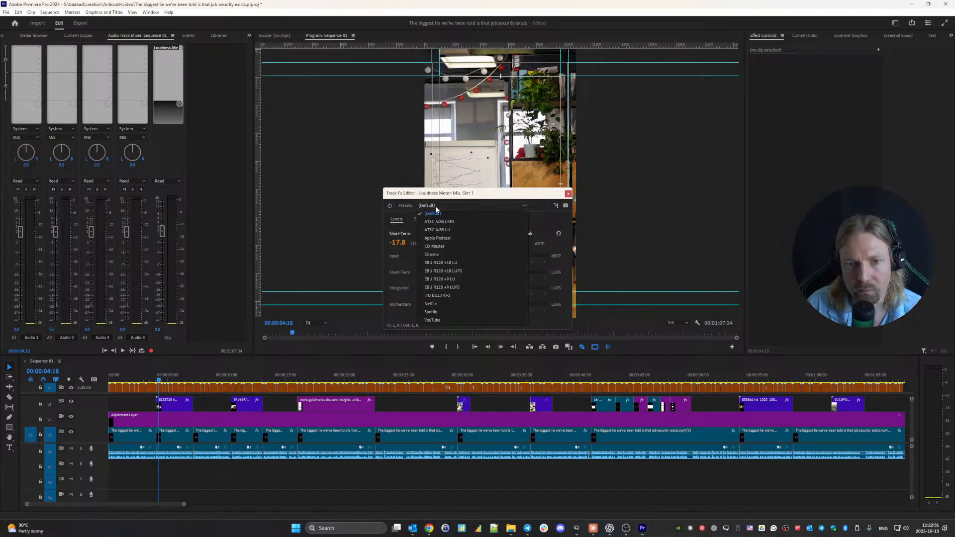
pyautogui.click(461, 320)
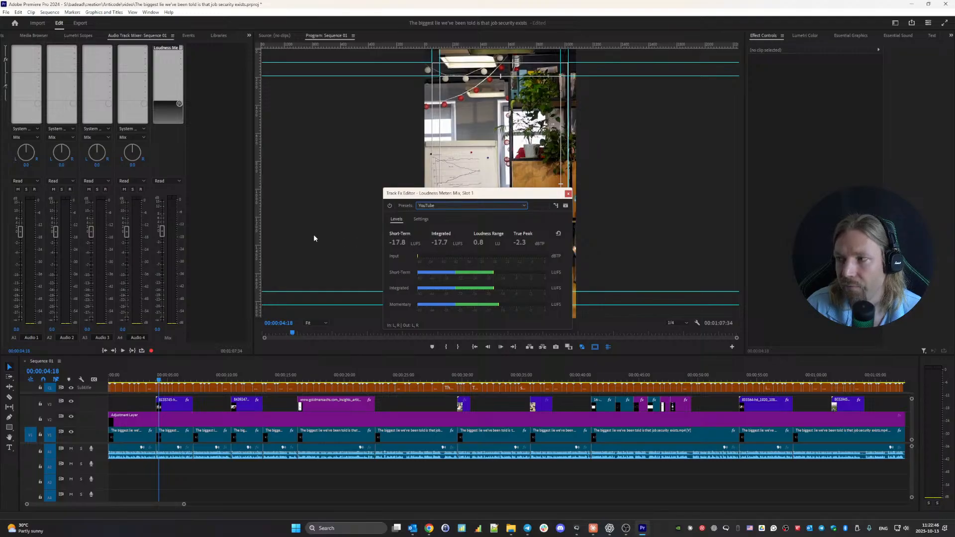
pyautogui.click(37, 49)
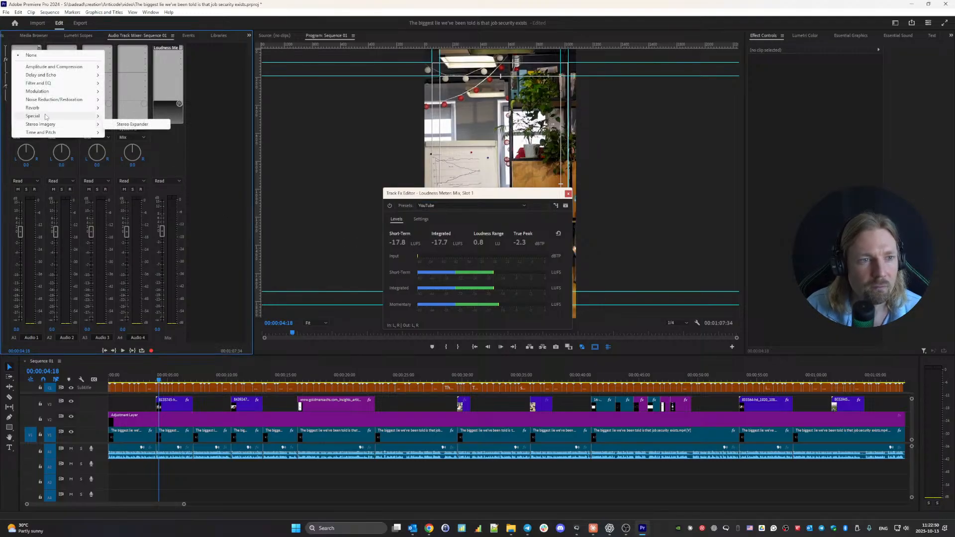
pyautogui.moveTo(69, 99)
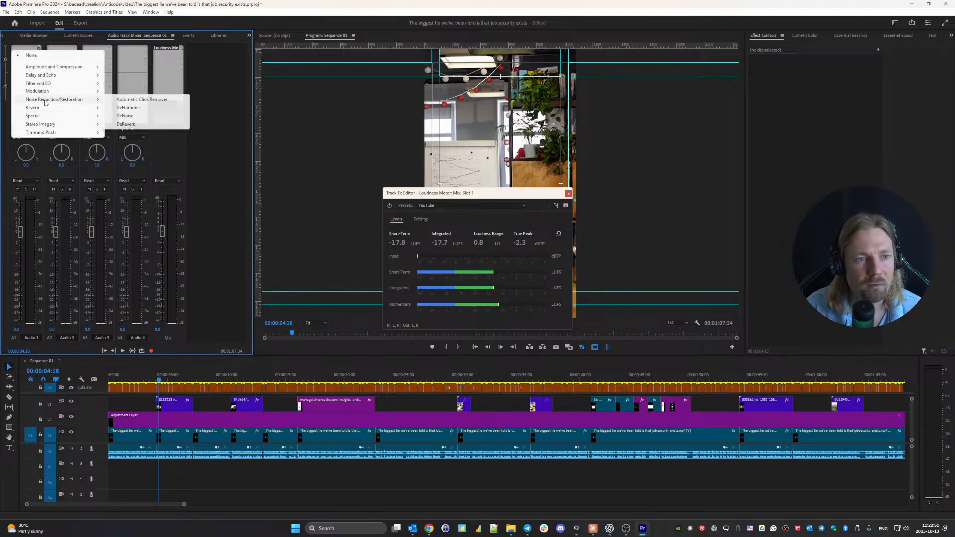
pyautogui.click(126, 116)
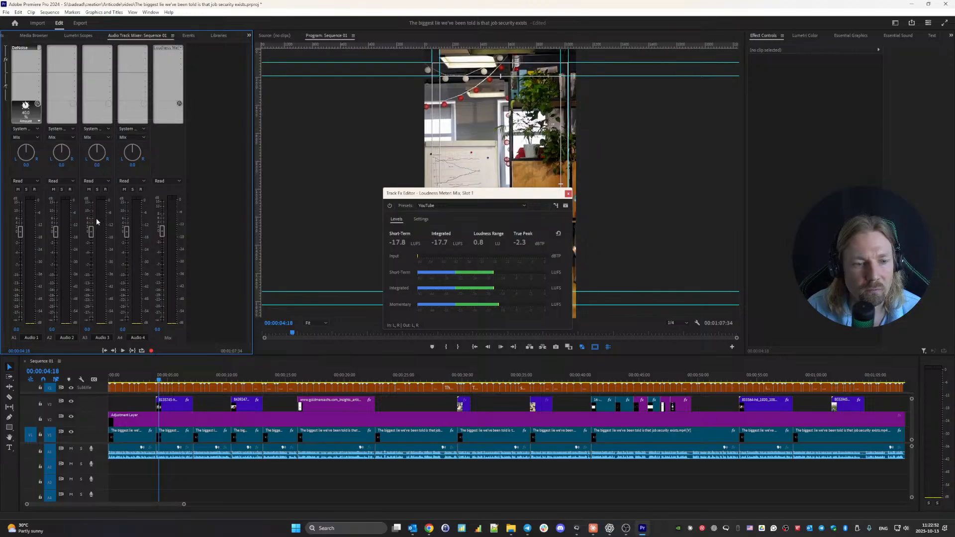
# - Set Audio 1's DeNoise effect to the Light Noise Reduction preset with an amount of 10% and a gain of 1 dB, checking it during playback
pyautogui.doubleClick(22, 49)
pyautogui.press('space')
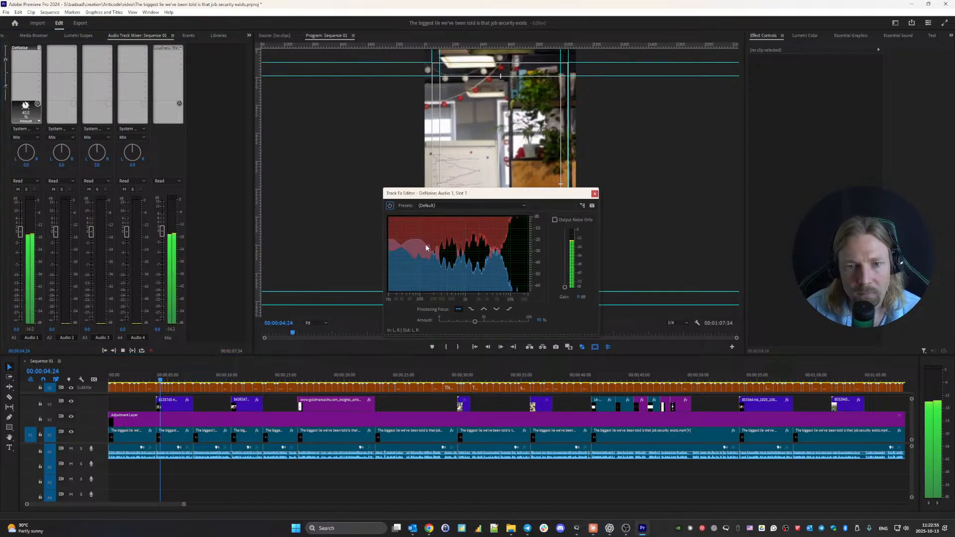
pyautogui.click(450, 205)
pyautogui.click(456, 230)
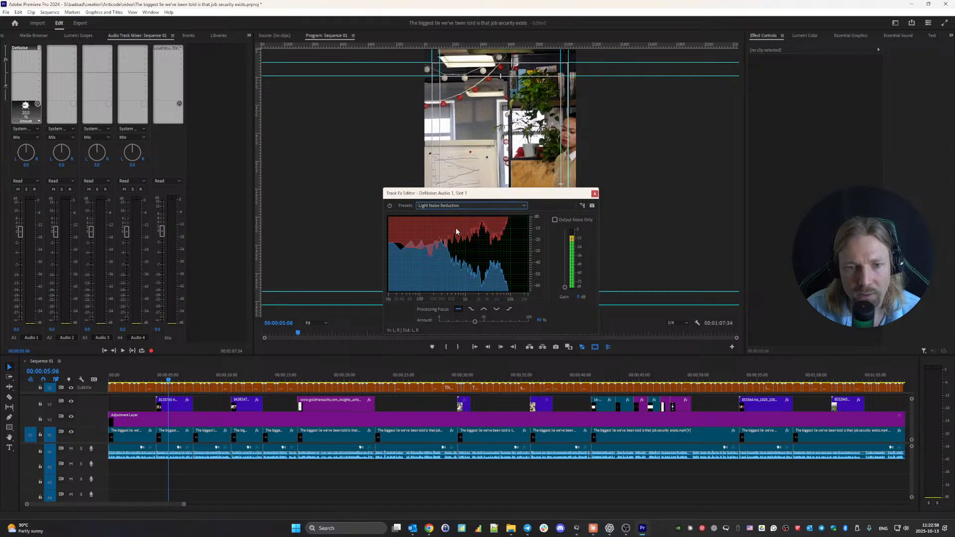
pyautogui.click(539, 320)
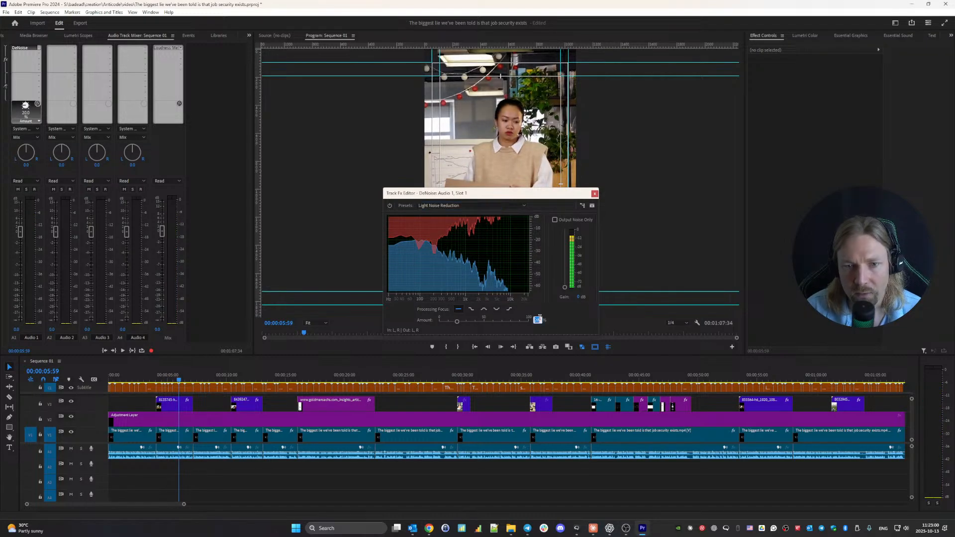
pyautogui.write('10')
pyautogui.press('Return')
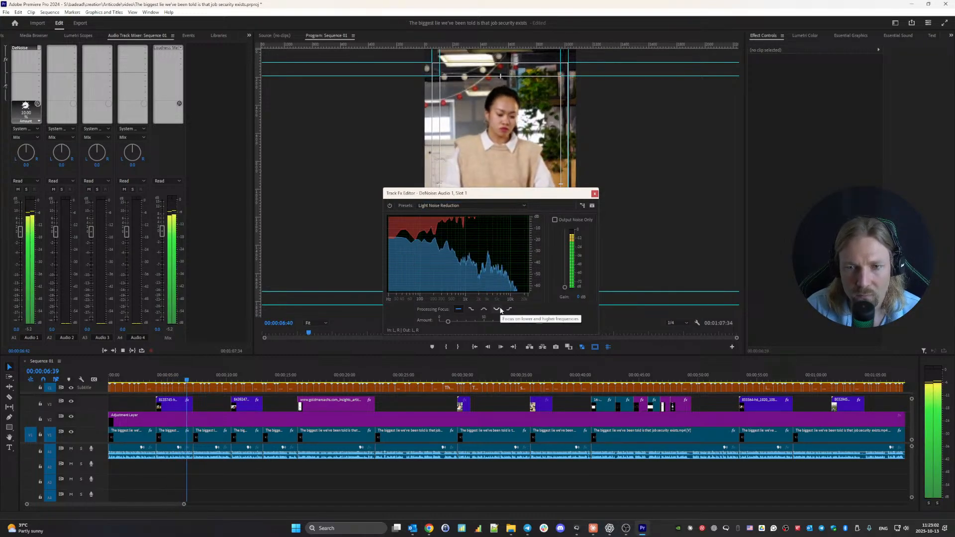
pyautogui.press('space')
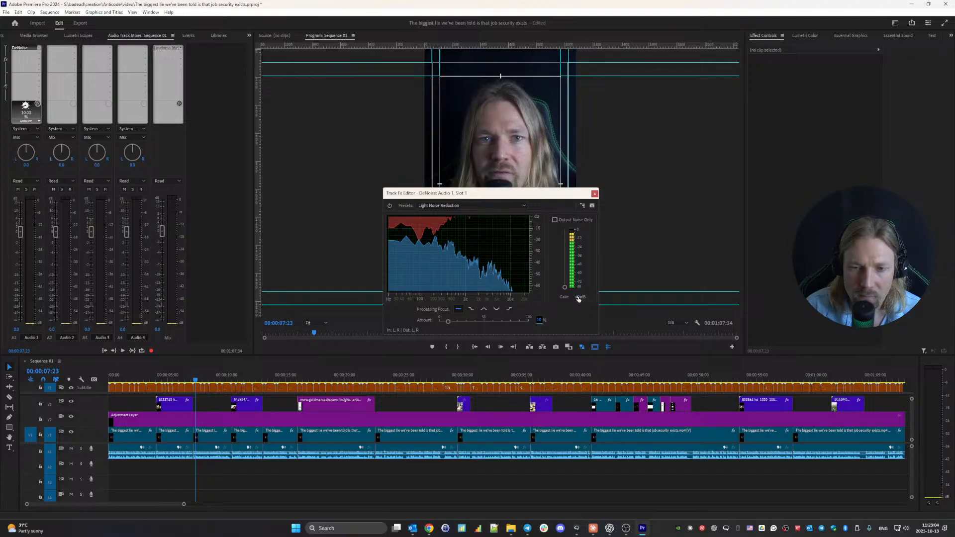
pyautogui.press('space')
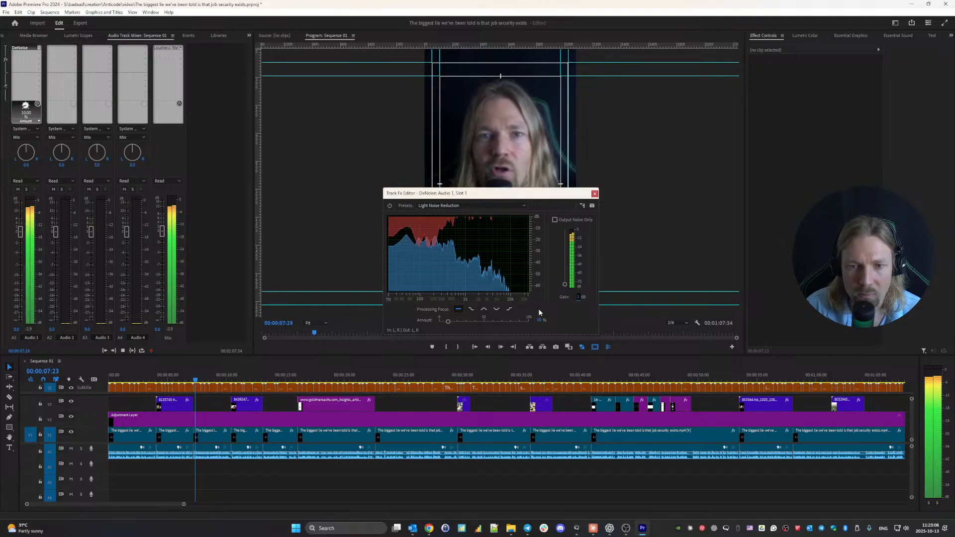
pyautogui.click(595, 193)
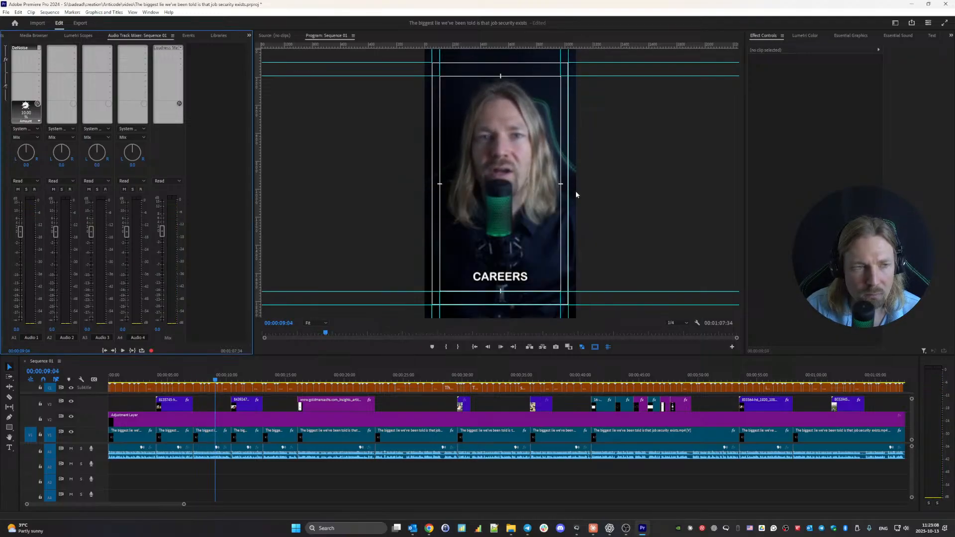
# - Add a Highpass filter and a Dynamics effect below DeNoise on the Audio 1 track
pyautogui.click(26, 54)
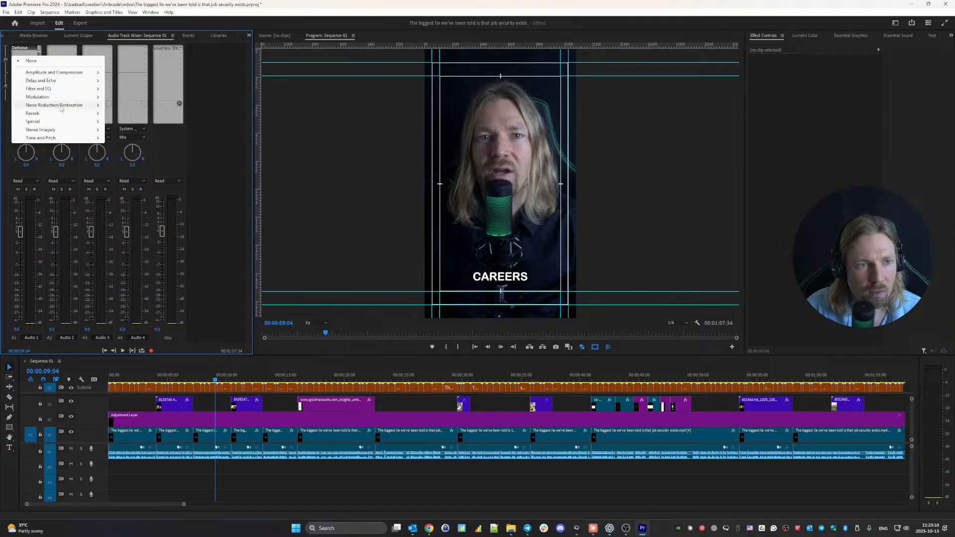
pyautogui.moveTo(55, 89)
pyautogui.click(136, 137)
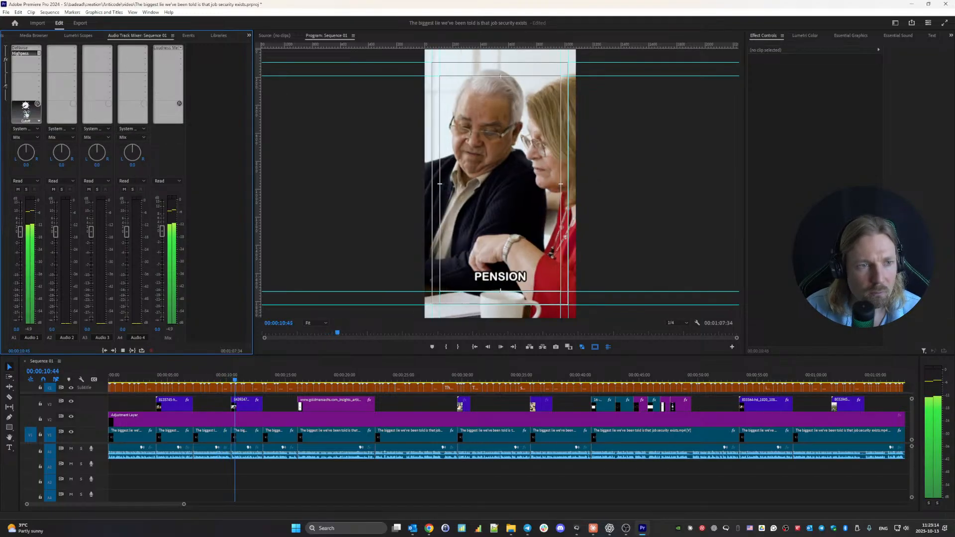
pyautogui.click(26, 59)
pyautogui.moveTo(51, 81)
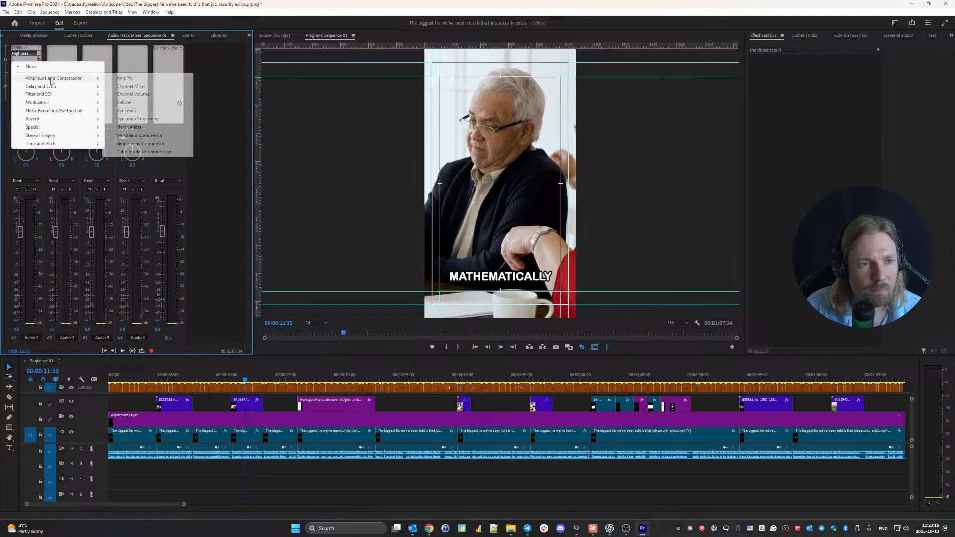
pyautogui.click(139, 113)
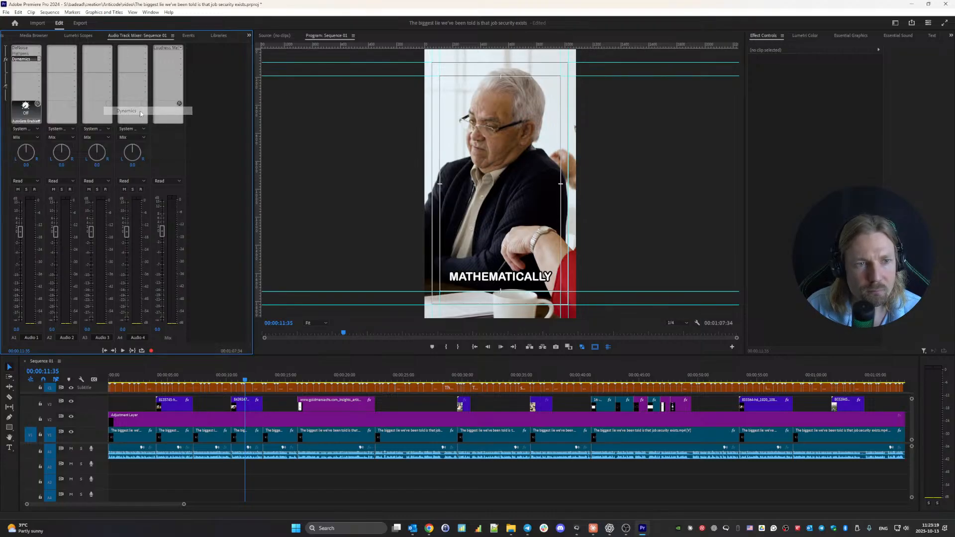
# - Enable the compressor in Audio 1's Dynamics effect with a ratio of about 1.5 and 1 dB makeup, checking it during playback
pyautogui.doubleClick(20, 59)
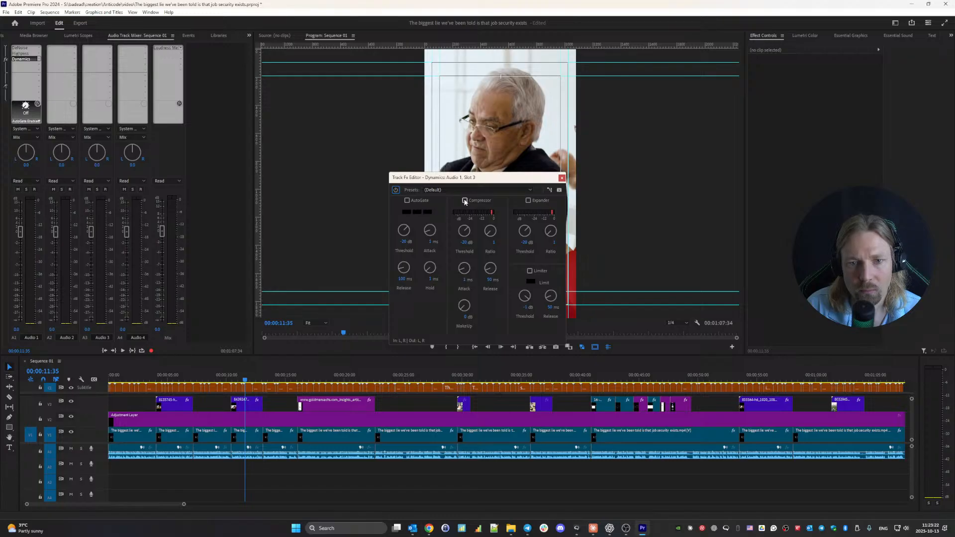
pyautogui.press('space')
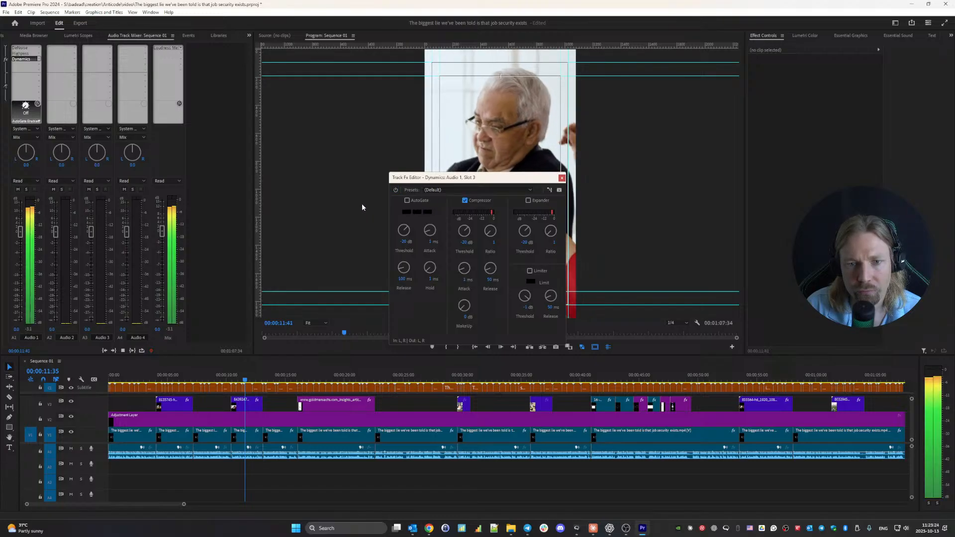
pyautogui.moveTo(494, 237); pyautogui.dragTo(475, 222)
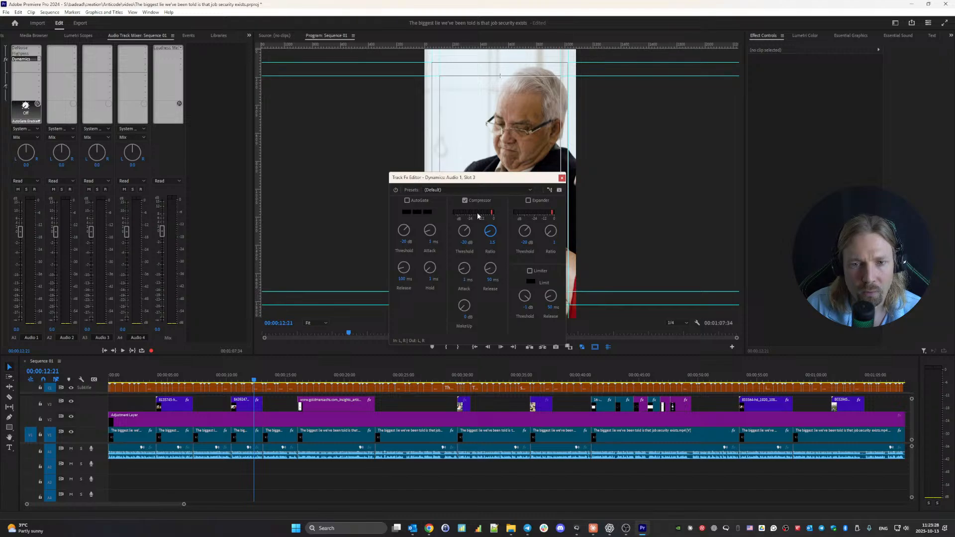
pyautogui.press('space')
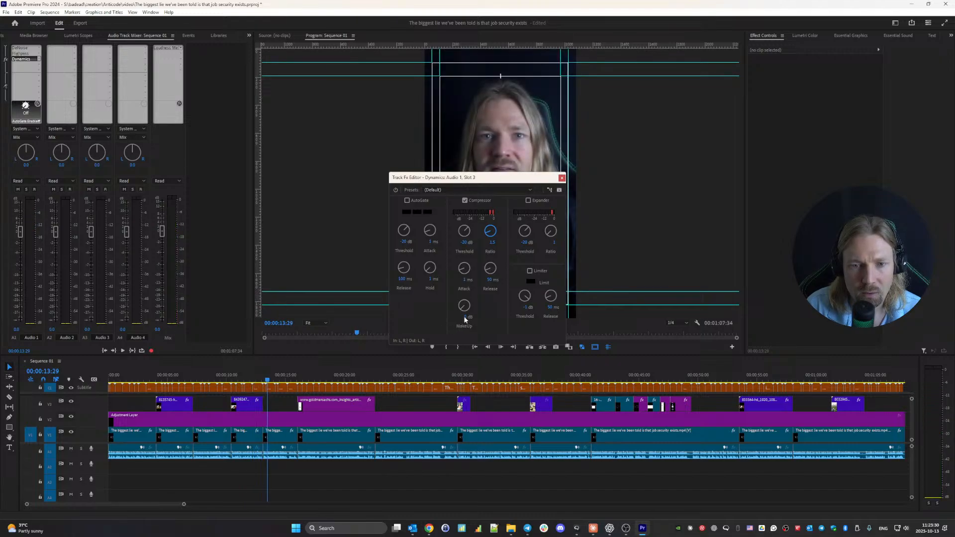
pyautogui.write('1')
pyautogui.press('Return')
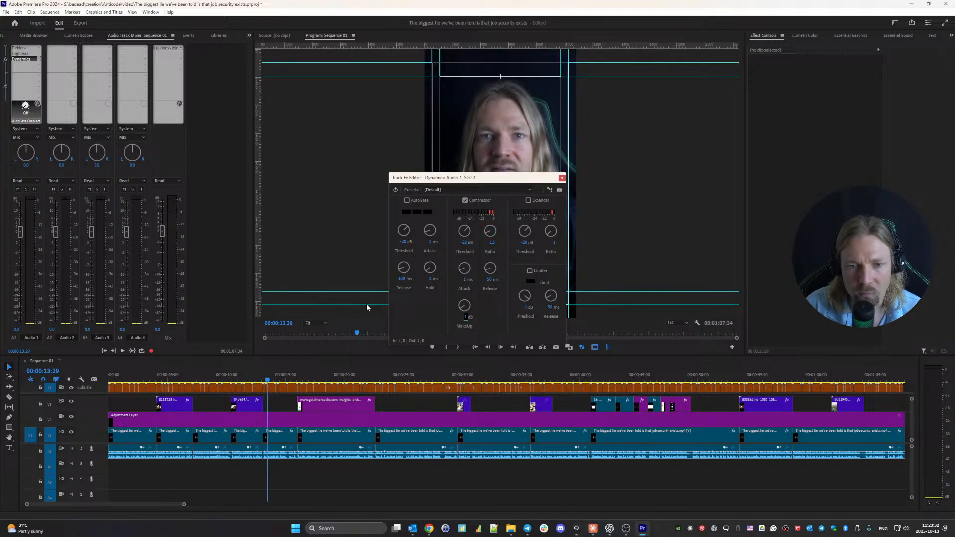
pyautogui.press('space')
pyautogui.press('space')
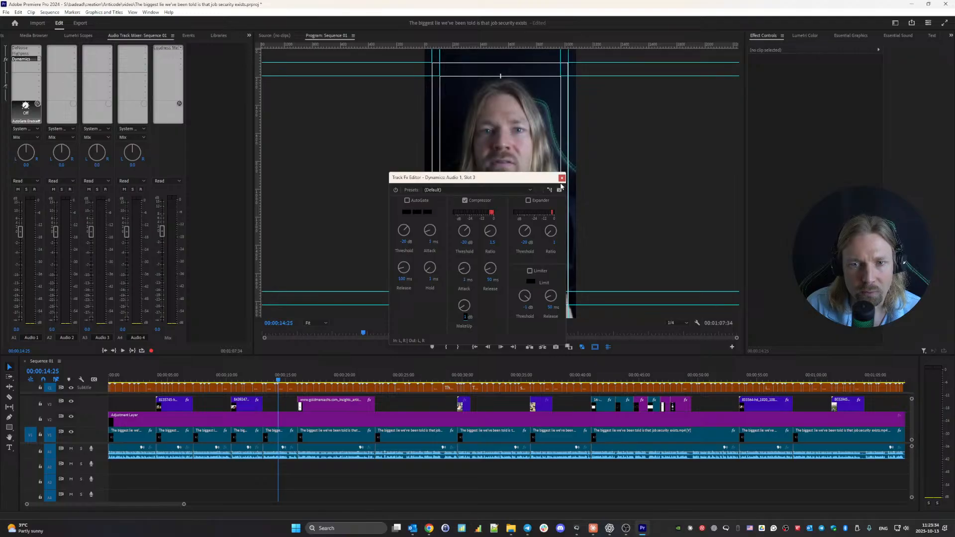
pyautogui.click(561, 178)
# - Add a Parametric Equalizer to the Audio 1 track and apply the Vocal Enhancer preset while listening to the sequence
pyautogui.click(49, 60)
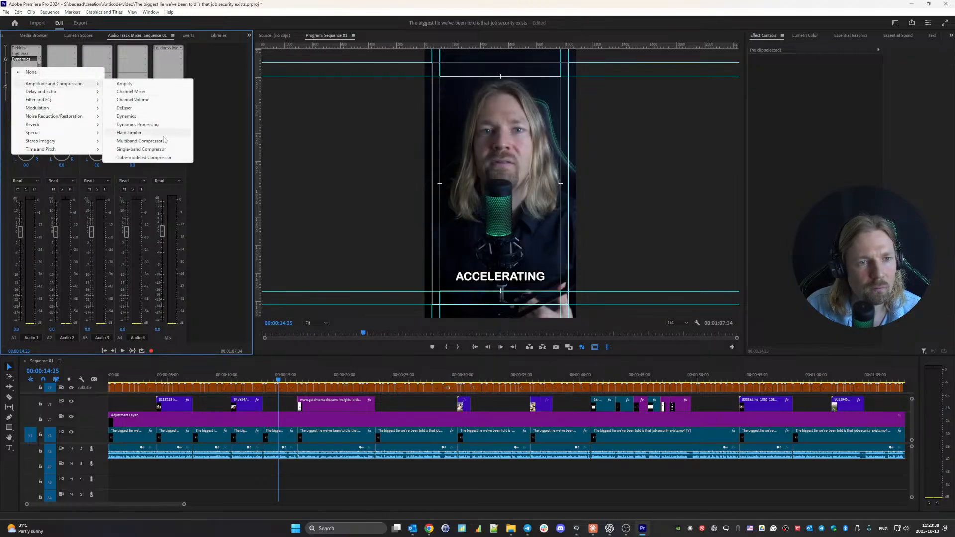
pyautogui.moveTo(62, 103)
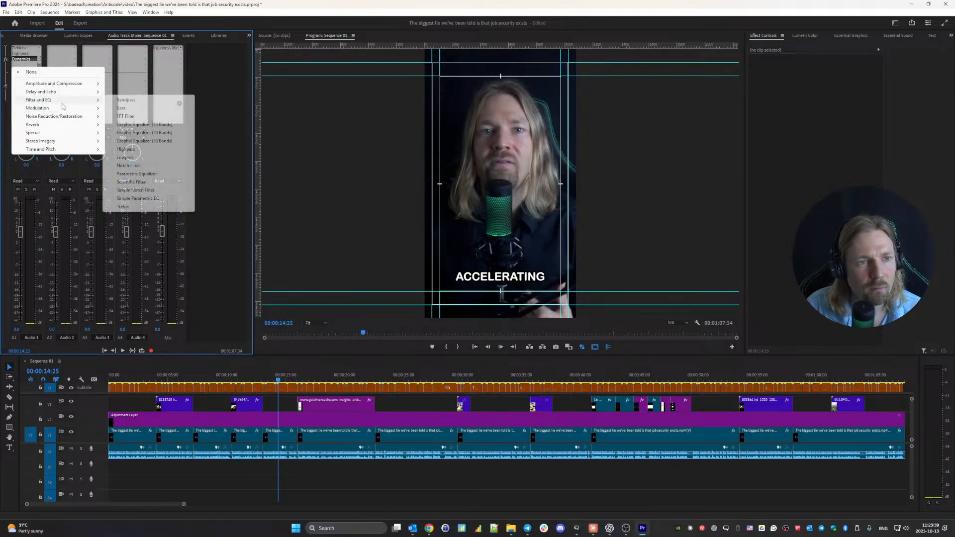
pyautogui.click(149, 174)
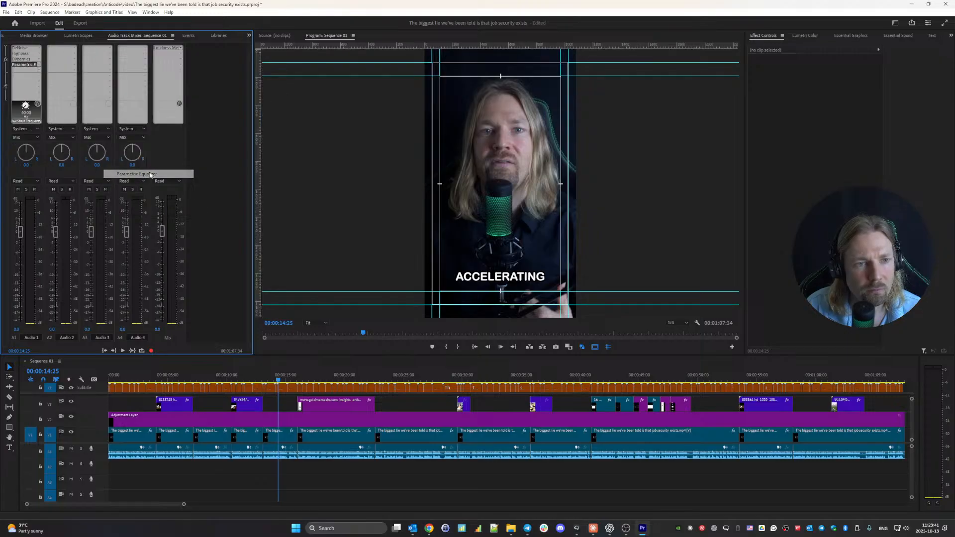
pyautogui.doubleClick(27, 65)
pyautogui.press('space')
pyautogui.click(402, 186)
pyautogui.click(404, 285)
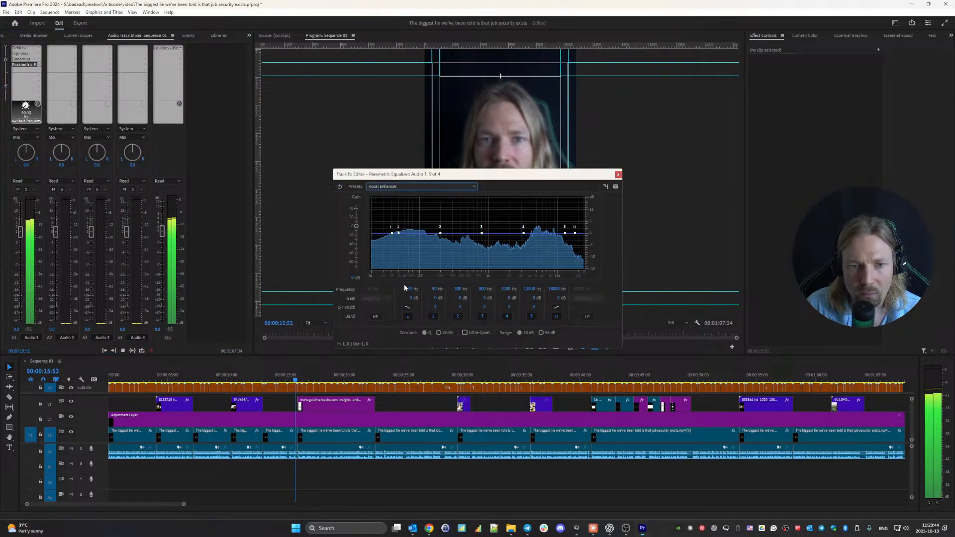
pyautogui.click(401, 185)
pyautogui.click(401, 185)
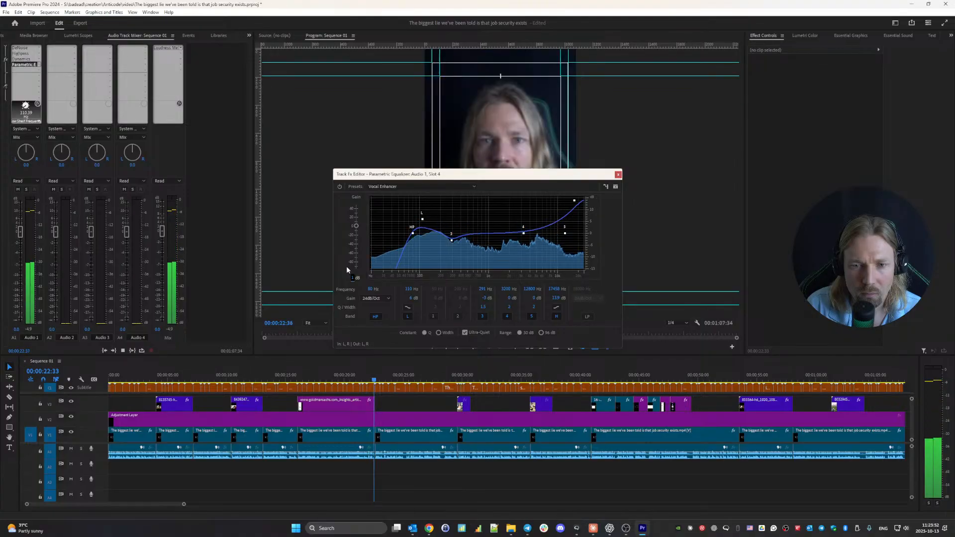
pyautogui.click(618, 174)
# - Add a Hard Limiter to the Audio 1 track and set its maximum amplitude to -1 dB
pyautogui.click(40, 70)
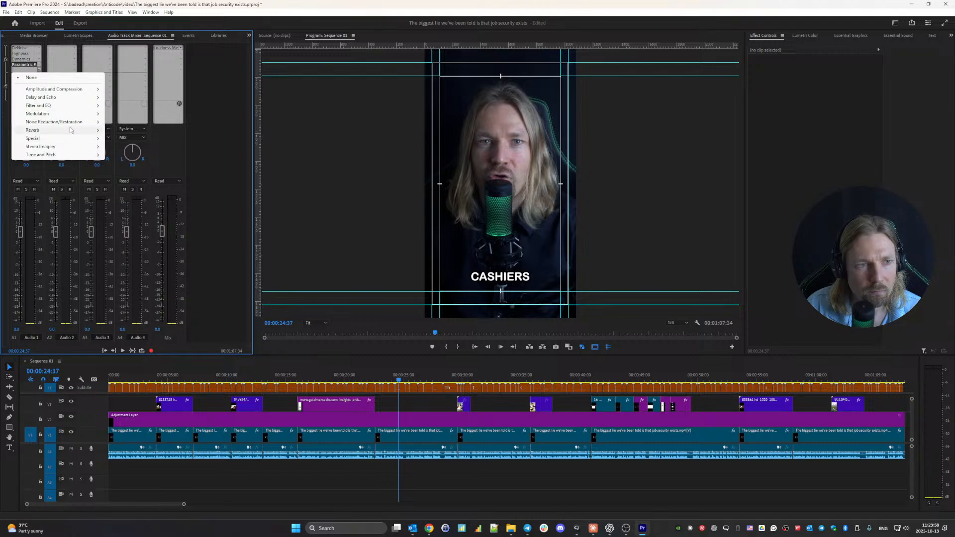
pyautogui.moveTo(62, 106)
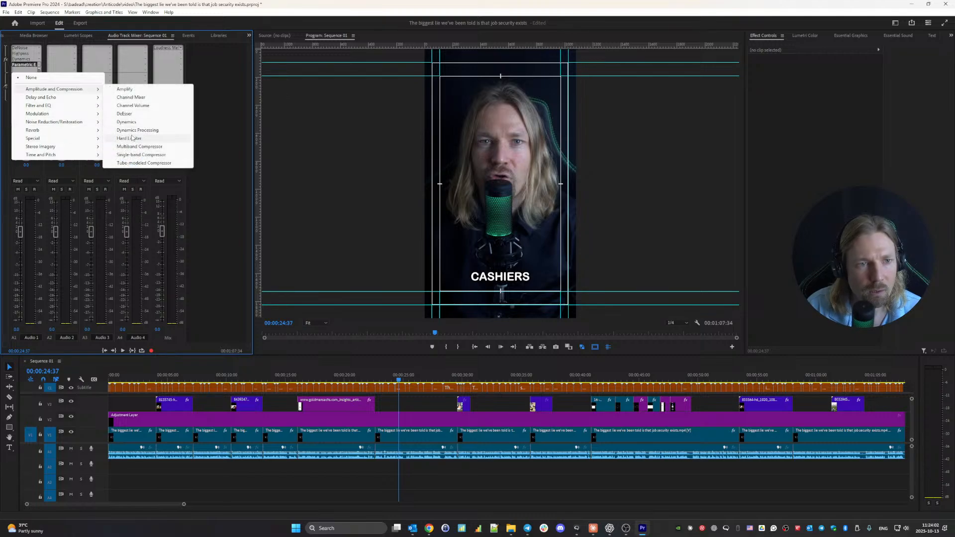
pyautogui.click(150, 138)
pyautogui.doubleClick(21, 71)
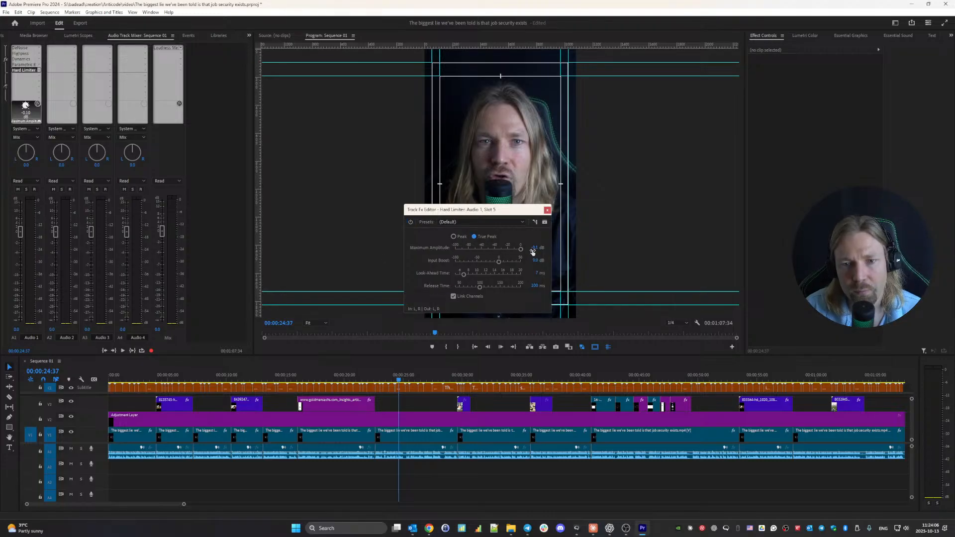
pyautogui.write('-1')
pyautogui.press('Return')
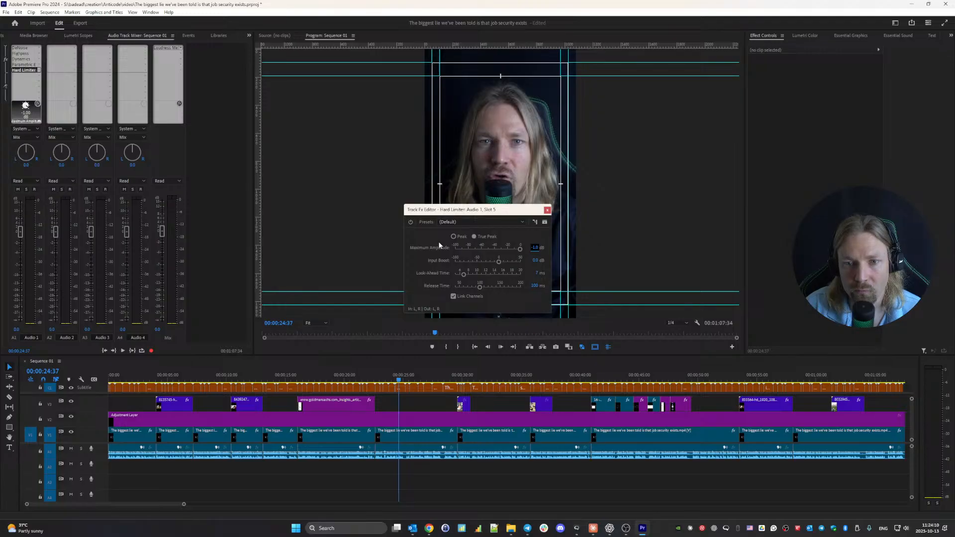
# - Set the Hard Limiter's look-ahead time to 5 ms and its input boost to 1 dB during playback
pyautogui.click(536, 273)
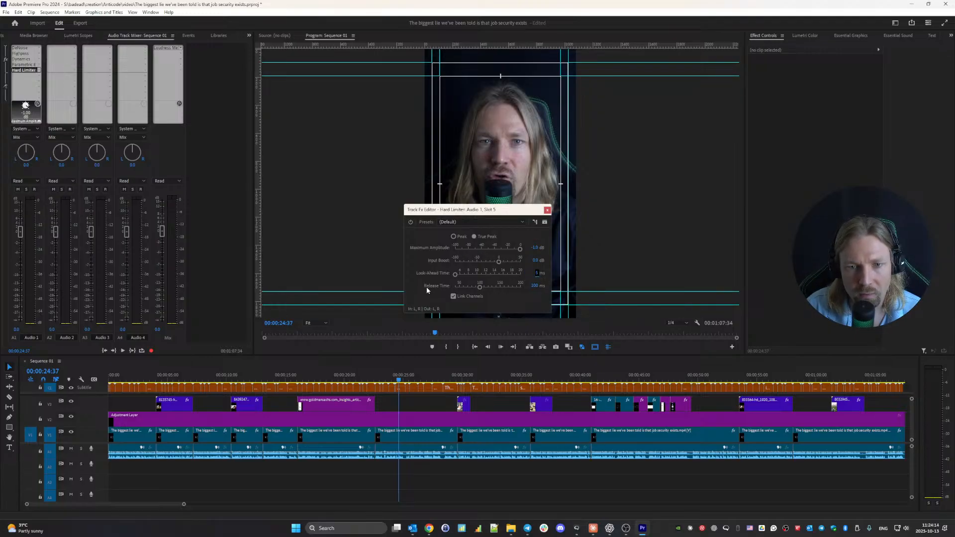
pyautogui.press('space')
pyautogui.click(535, 261)
pyautogui.write('1')
pyautogui.press('Return')
pyautogui.click(547, 209)
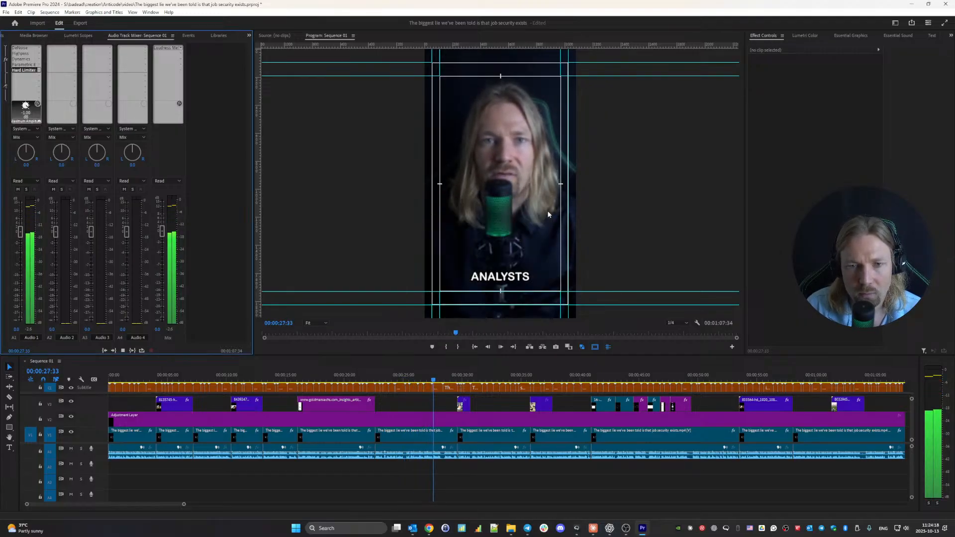
# - Reset the Loudness Meter on the mix track and measure the sequence's loudness by playing it from the start
pyautogui.press('space')
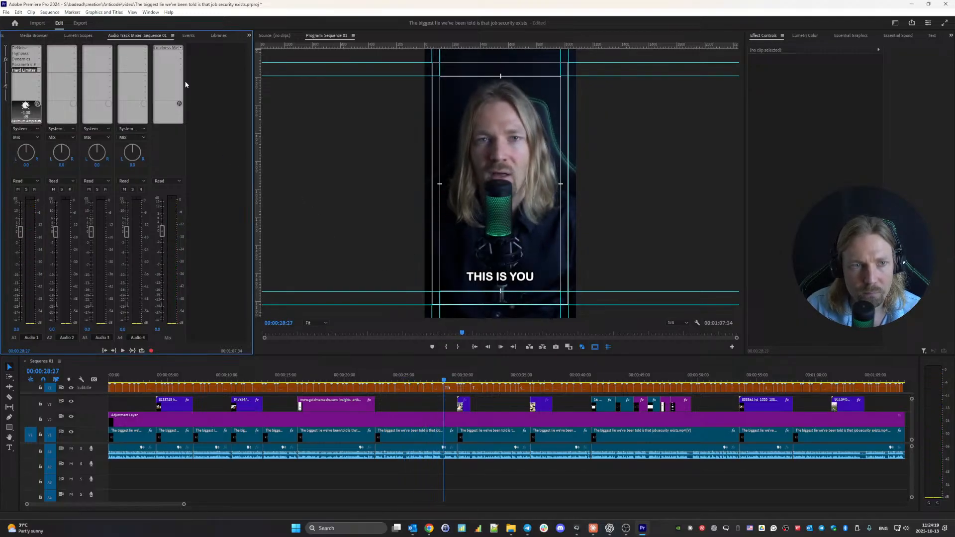
pyautogui.press('Home')
pyautogui.doubleClick(160, 55)
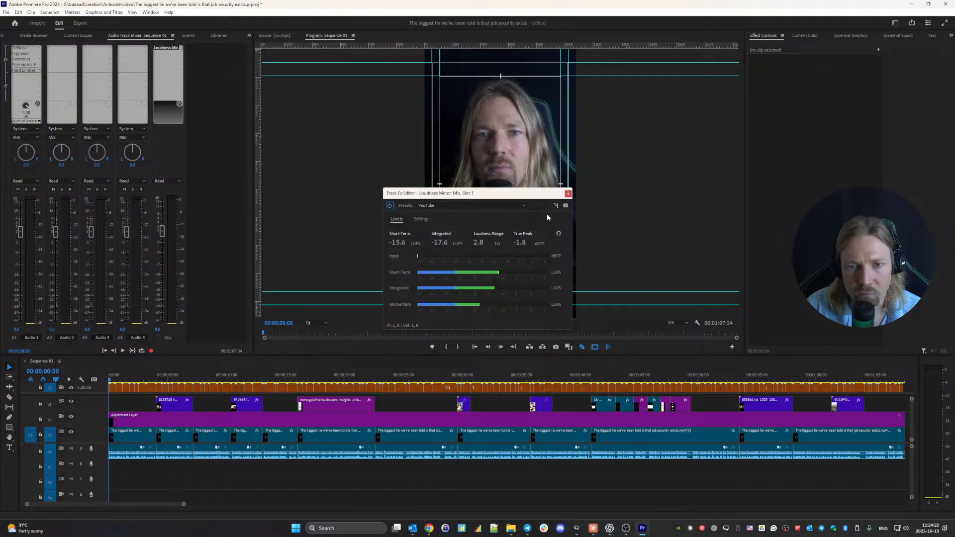
pyautogui.click(559, 233)
pyautogui.press('space')
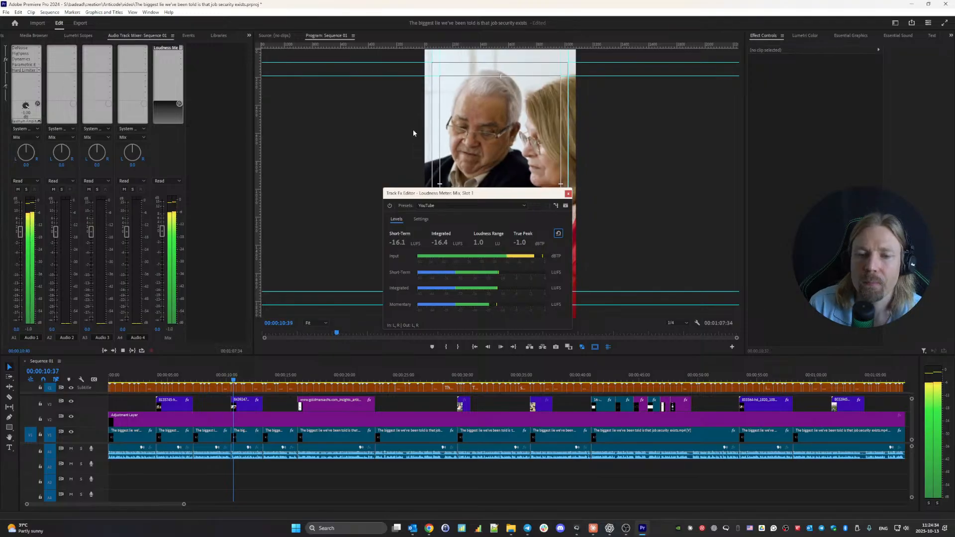
pyautogui.press('space')
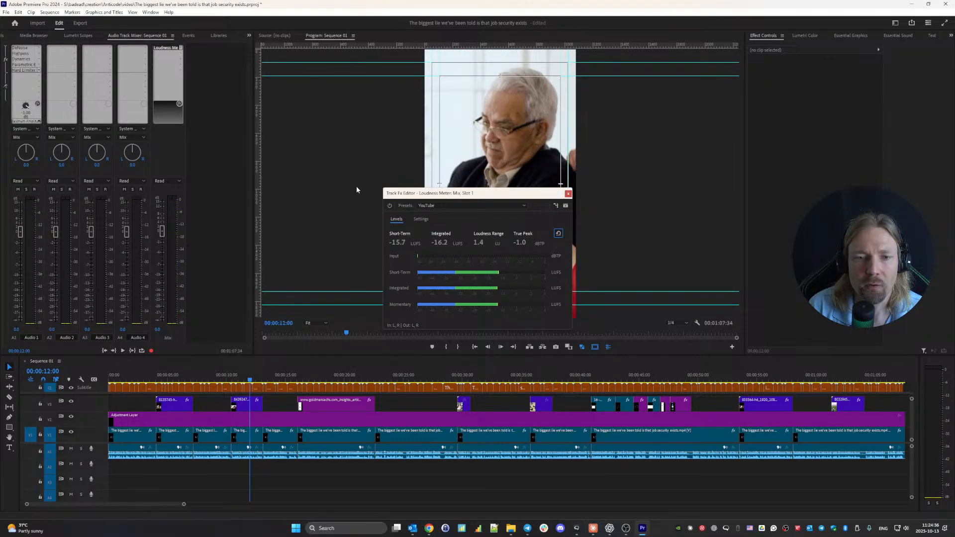
# - On Audio 1, set the DeNoise gain to 2 dB and the Dynamics compressor's makeup to 2 dB
pyautogui.doubleClick(25, 48)
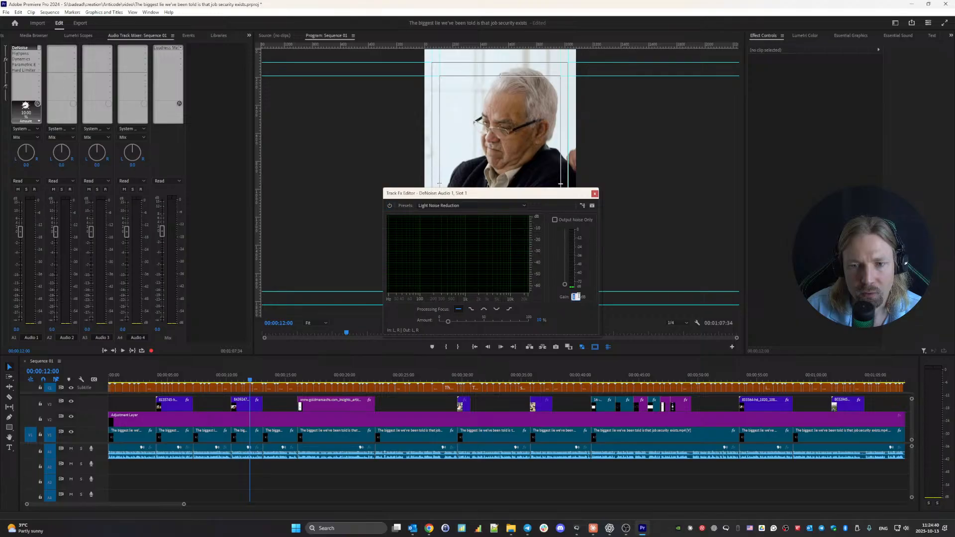
pyautogui.click(22, 59)
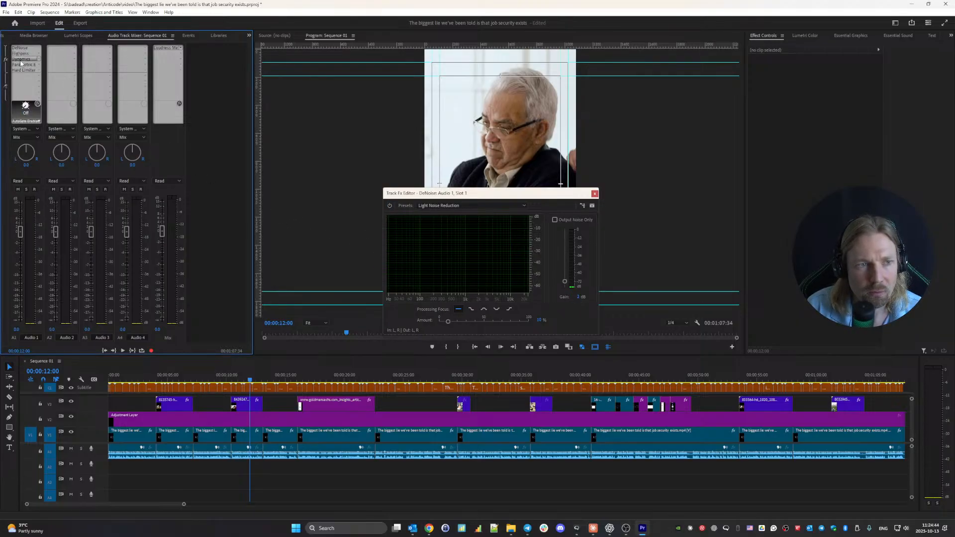
pyautogui.doubleClick(20, 59)
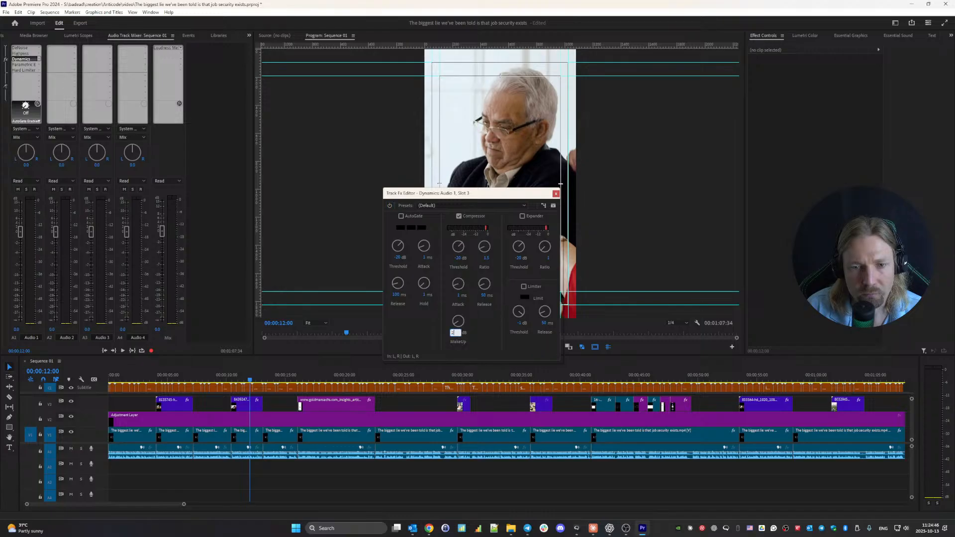
# - Set the master gain of Audio 1's Parametric Equalizer to 2 dB and fit the program preview back to its frame
pyautogui.doubleClick(25, 64)
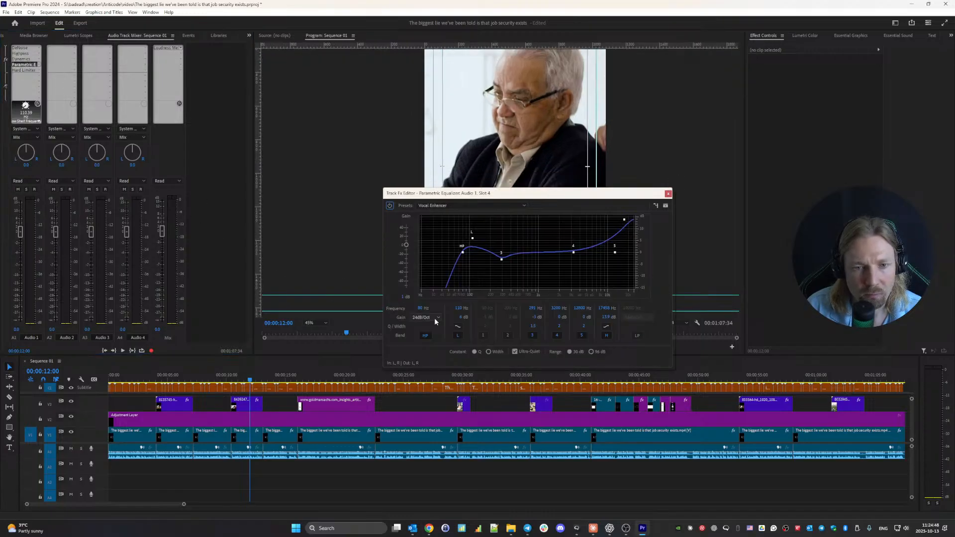
pyautogui.click(322, 324)
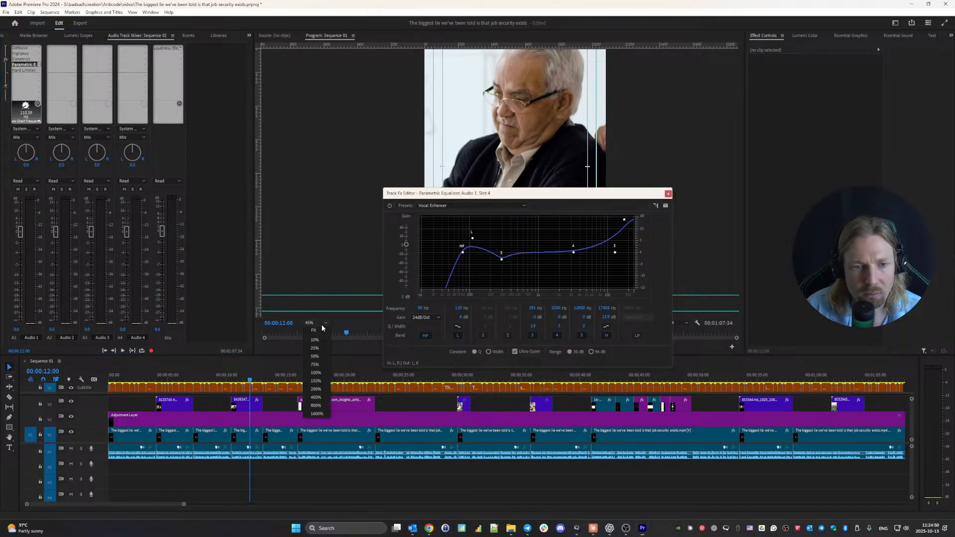
pyautogui.click(321, 328)
pyautogui.click(668, 194)
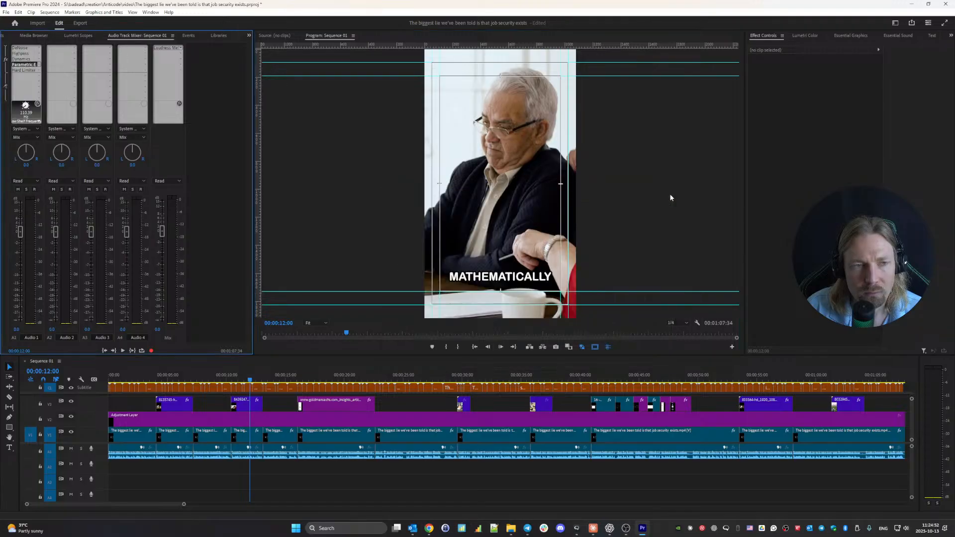
# - Set the input boost of Audio 1's Hard Limiter to 0 dB and close the effect editor
pyautogui.doubleClick(23, 70)
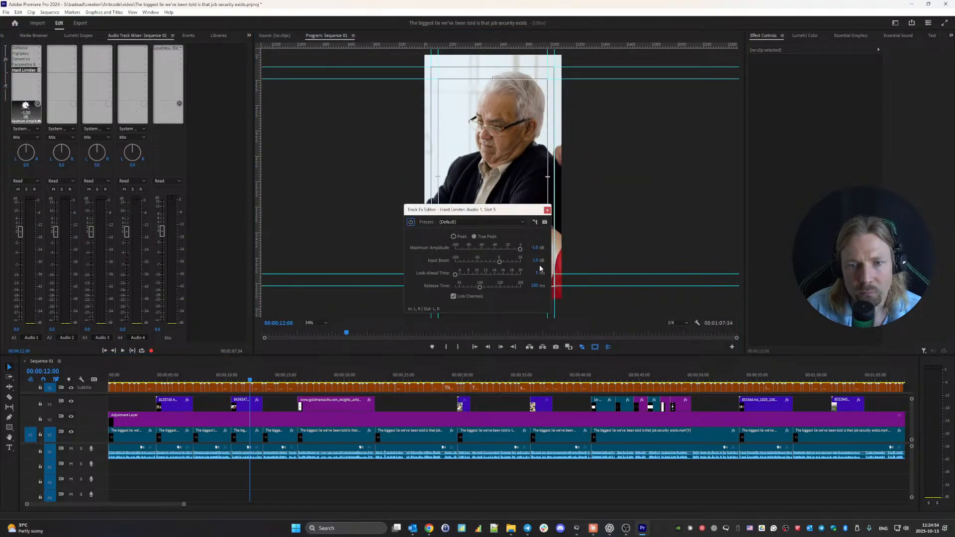
pyautogui.press('Return')
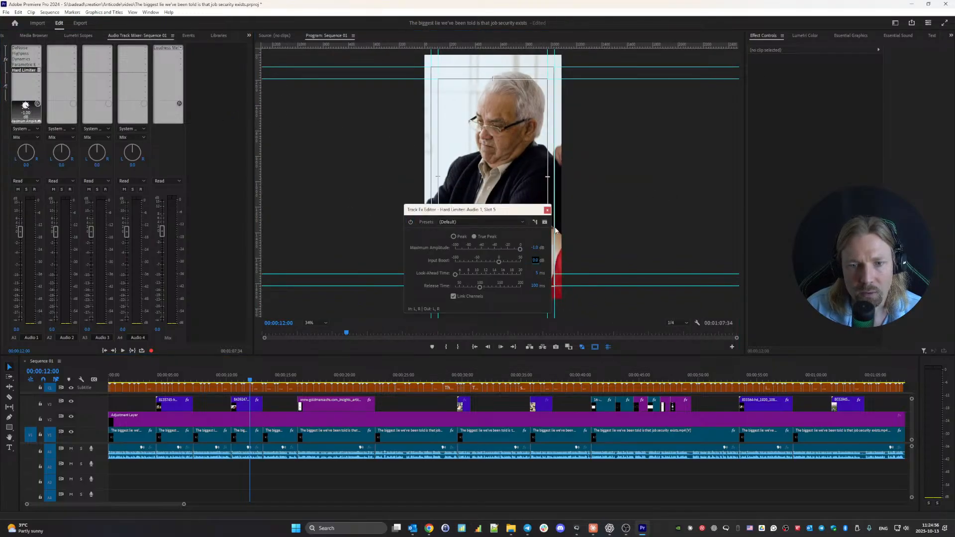
pyautogui.click(547, 211)
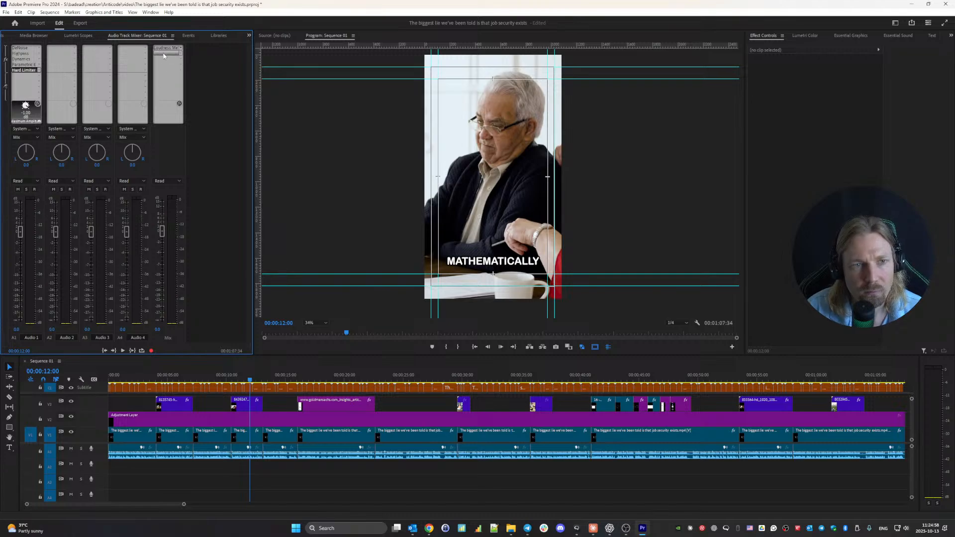
# - Clear the Loudness Meter's readings and measure the mix again from the beginning of the sequence
pyautogui.press('Home')
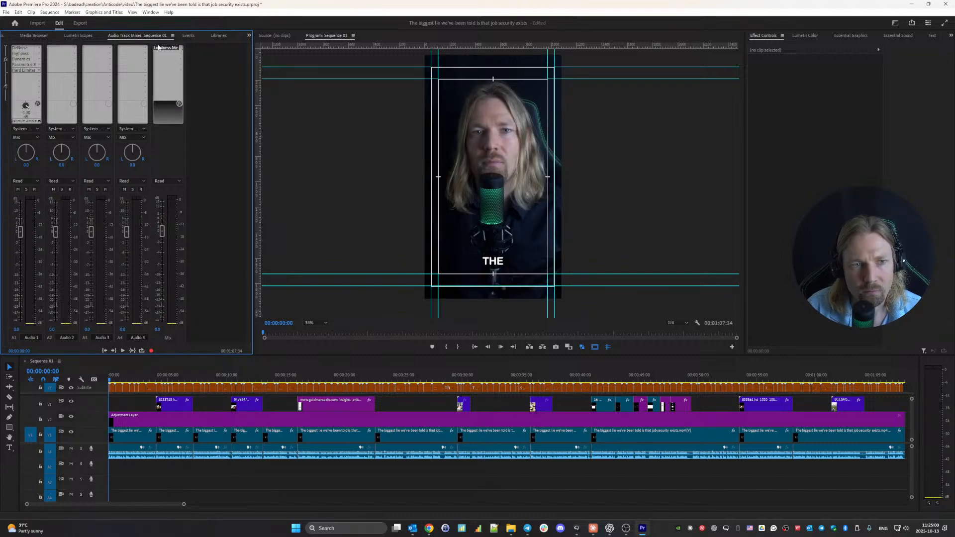
pyautogui.doubleClick(158, 47)
pyautogui.click(557, 234)
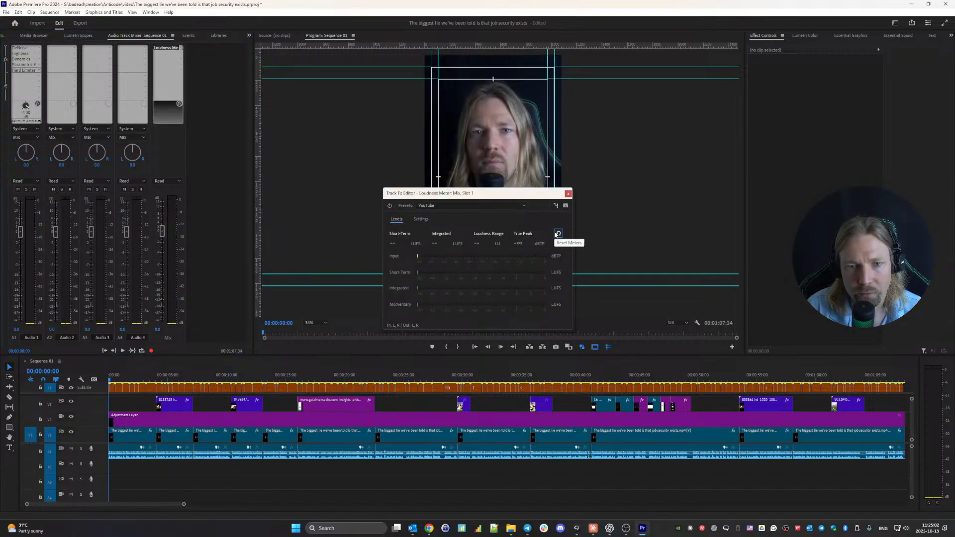
pyautogui.press('space')
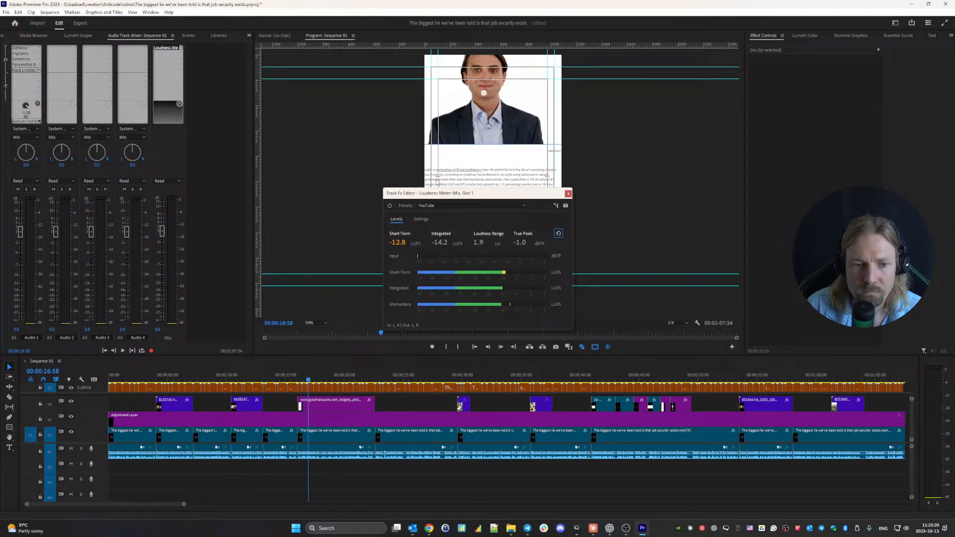
# - Import the "Start the Ignition" music file onto the Audio 2 track from the sequence start, and close the Loudness Meter
pyautogui.press('super+e')
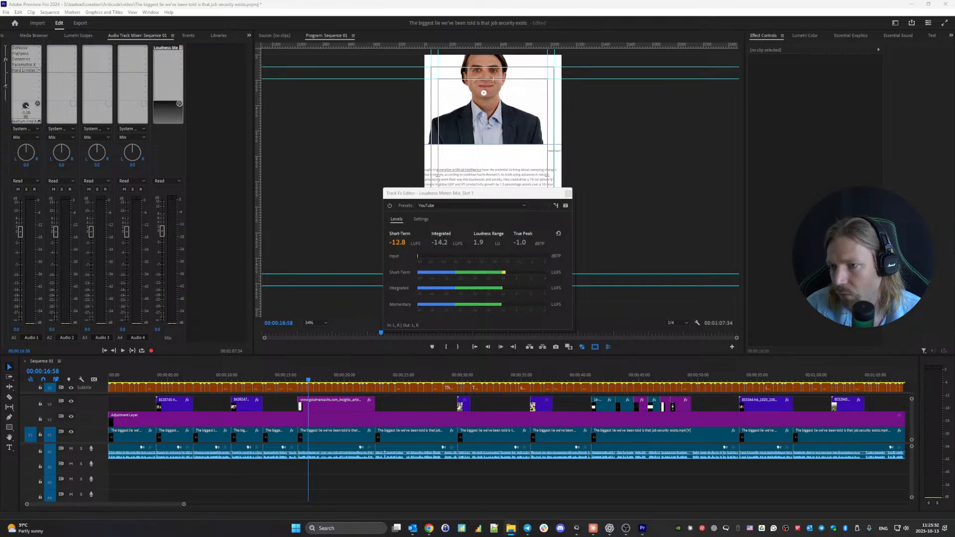
pyautogui.moveTo(454, 376); pyautogui.dragTo(100, 471)
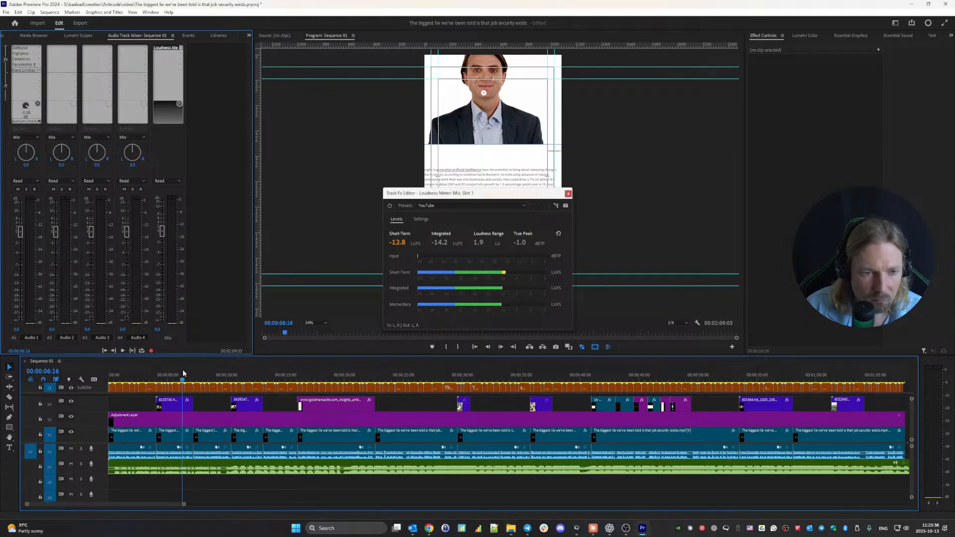
pyautogui.press('Home')
pyautogui.click(931, 529)
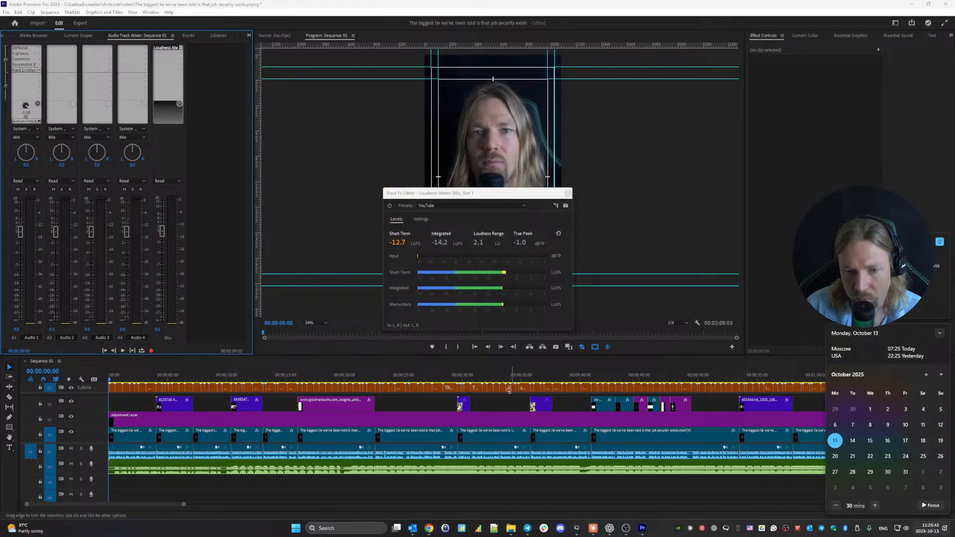
pyautogui.click(568, 193)
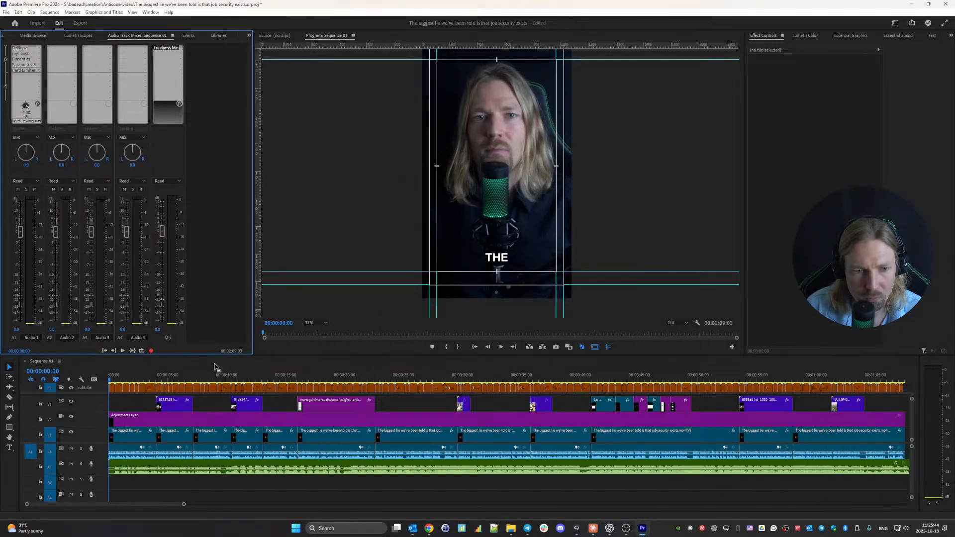
# - Trim 32 frames off the start of the music clip and move it back to the beginning of the sequence
pyautogui.moveTo(209, 375); pyautogui.dragTo(107, 376)
pyautogui.moveTo(184, 505); pyautogui.dragTo(119, 506)
pyautogui.moveTo(113, 464); pyautogui.dragTo(200, 486)
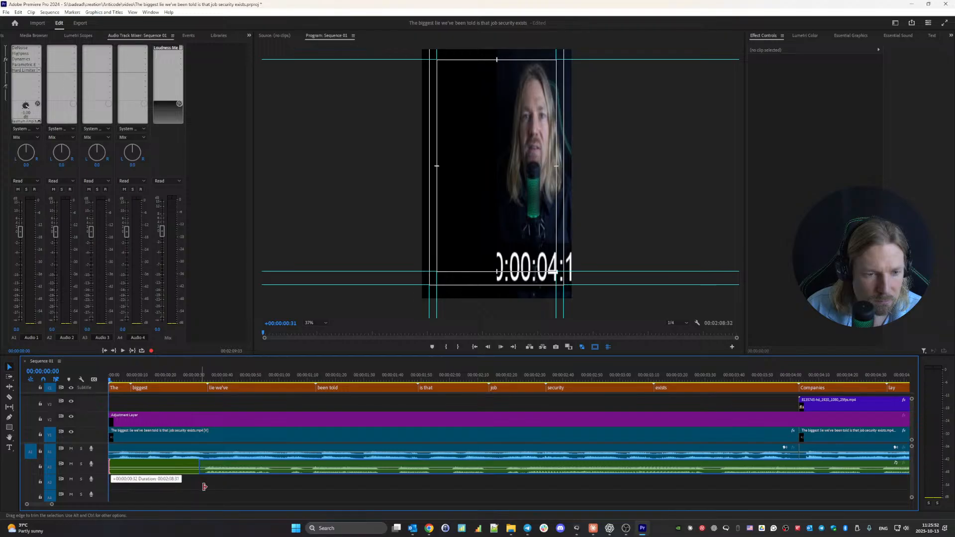
pyautogui.moveTo(202, 486); pyautogui.dragTo(130, 469)
pyautogui.moveTo(54, 505); pyautogui.dragTo(193, 523)
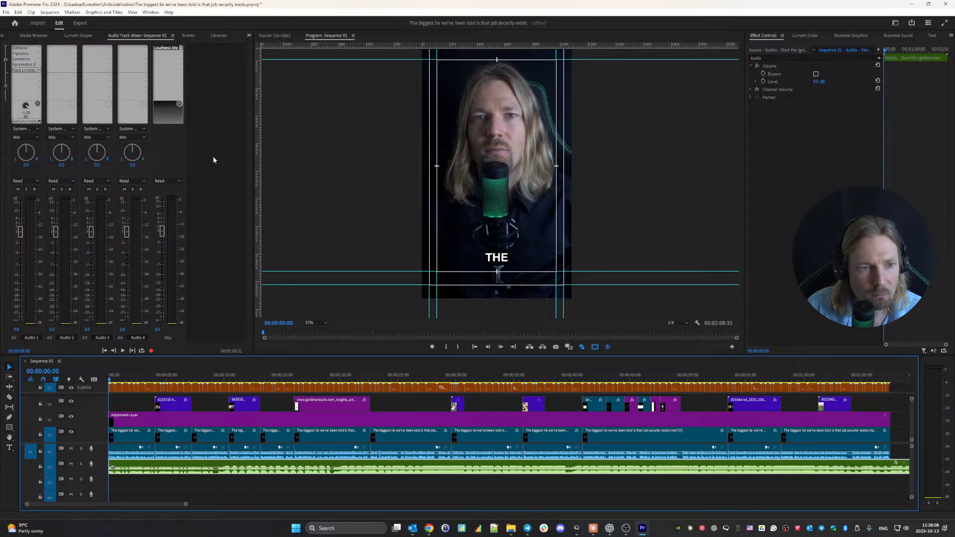
# - Lower the Audio 2 music track's volume, and cut off and delete the music that runs past the end of the video
pyautogui.click(51, 330)
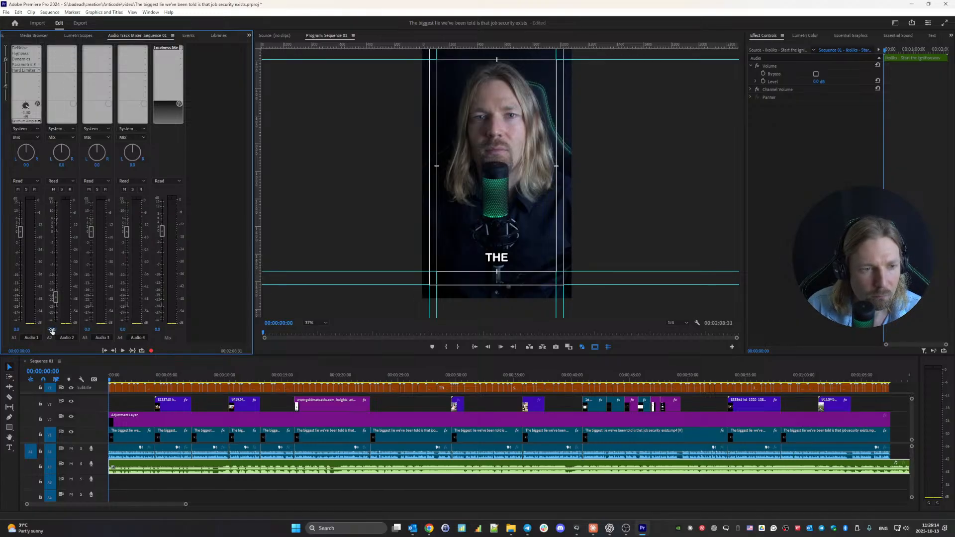
pyautogui.press('space')
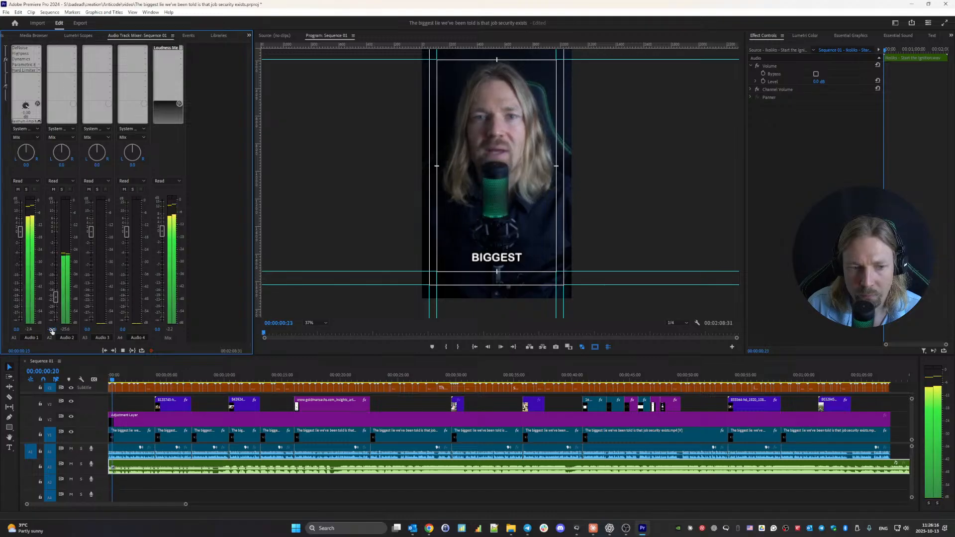
pyautogui.press('c')
pyautogui.click(895, 465)
pyautogui.press('v')
pyautogui.click(906, 465)
pyautogui.press('Delete')
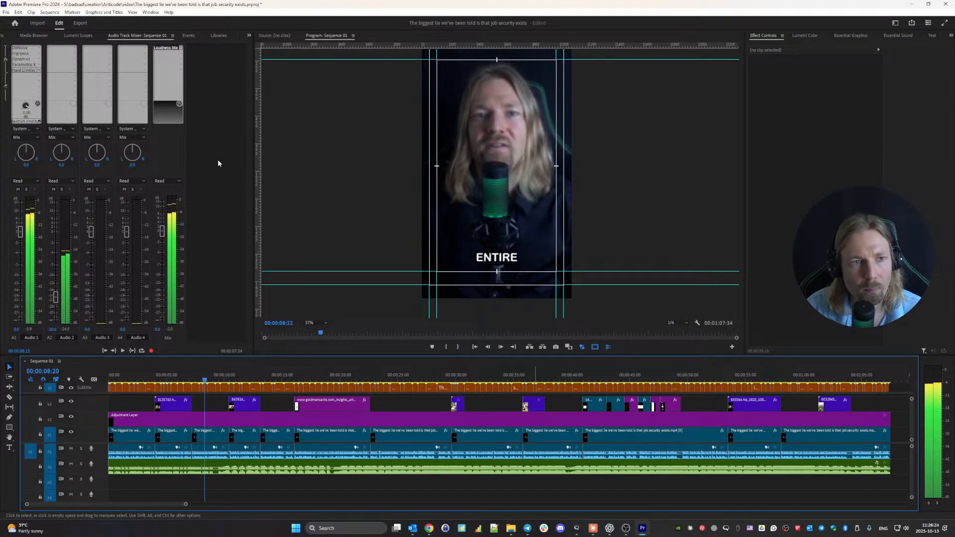
# - Add a Constant Power crossfade to the end of the music clip on Audio 2
pyautogui.scroll(4, 73, 38)
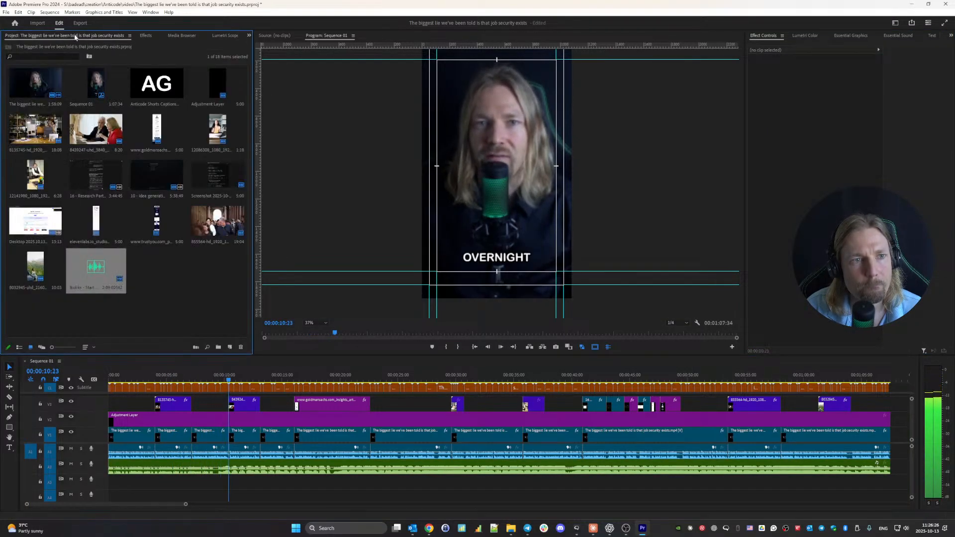
pyautogui.click(149, 37)
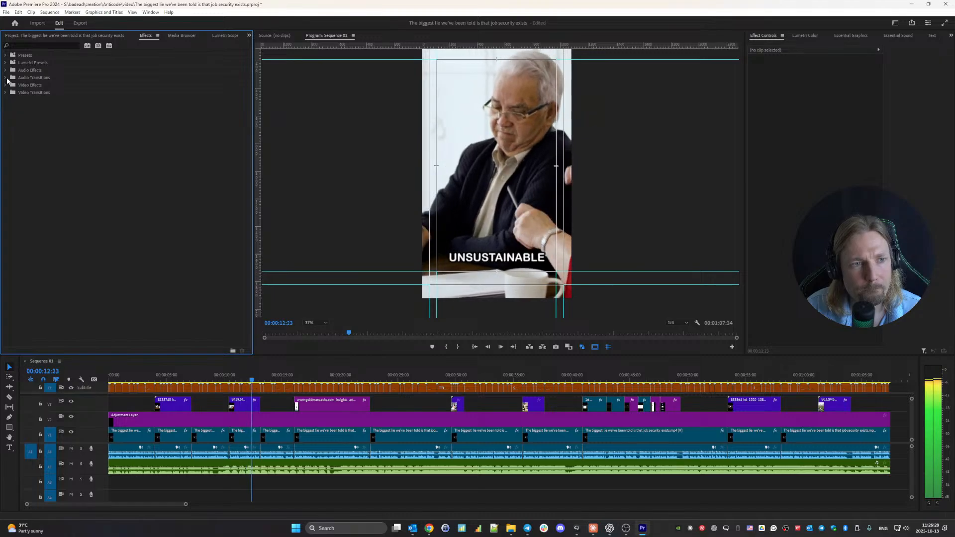
pyautogui.click(6, 78)
pyautogui.click(10, 86)
pyautogui.moveTo(41, 99); pyautogui.dragTo(886, 470)
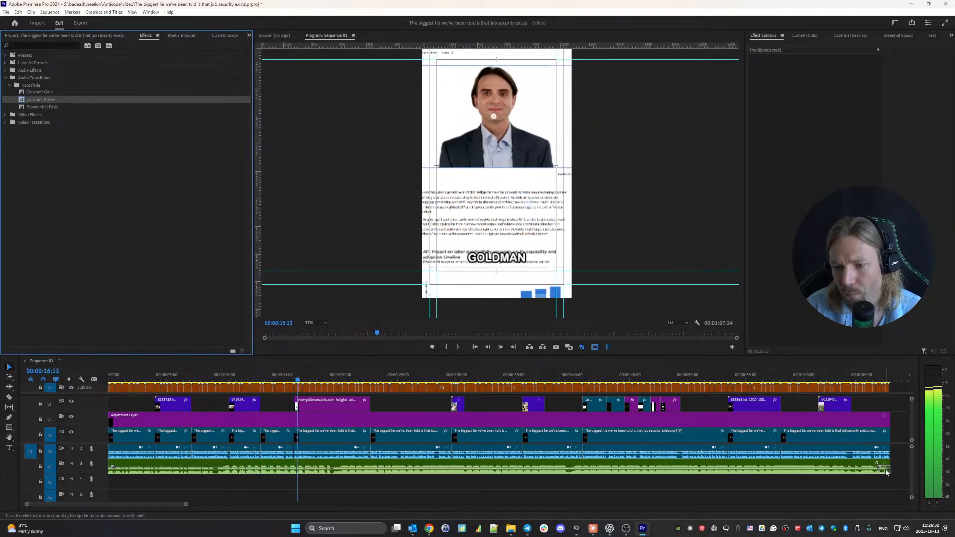
# - Add a Dip to Black transition to the end of the last talking-head clip and fit the preview to its frame
pyautogui.click(6, 77)
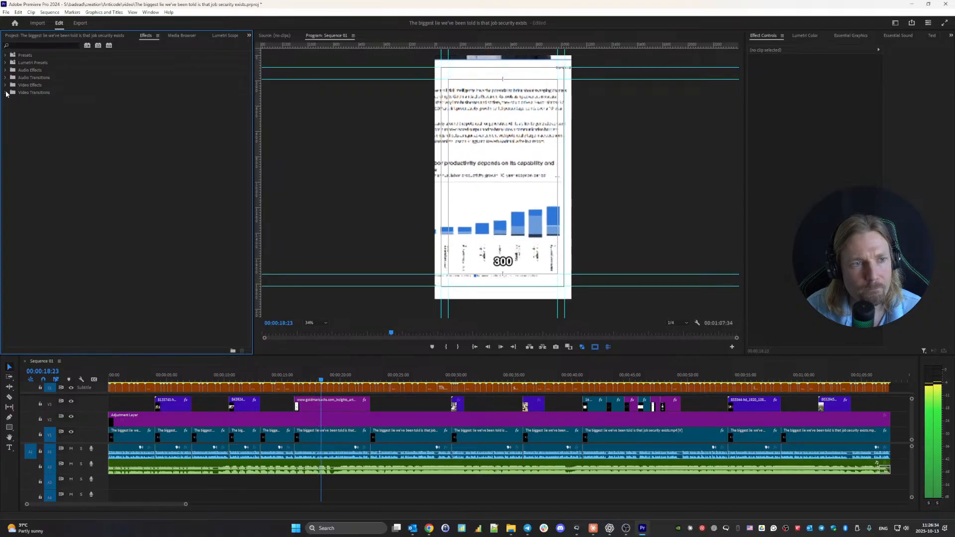
pyautogui.click(6, 93)
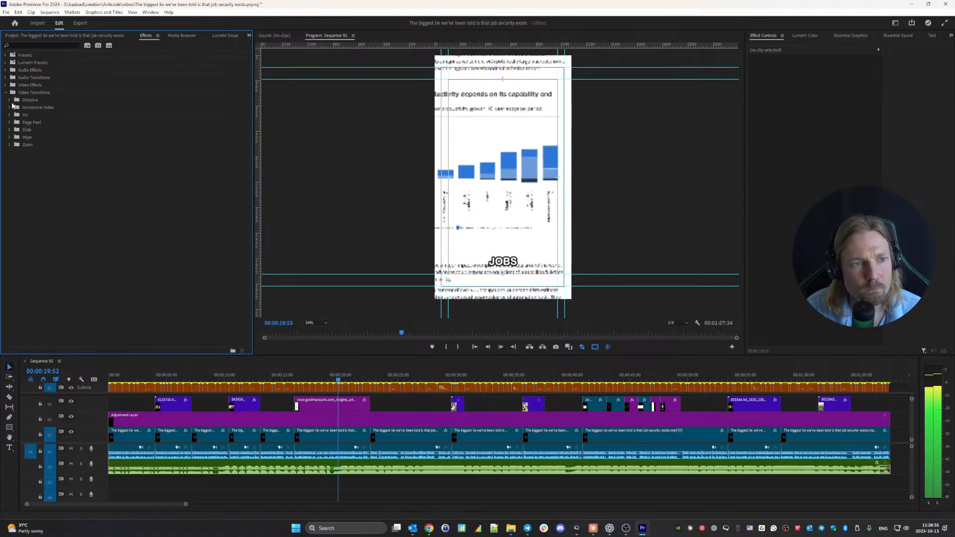
pyautogui.click(9, 100)
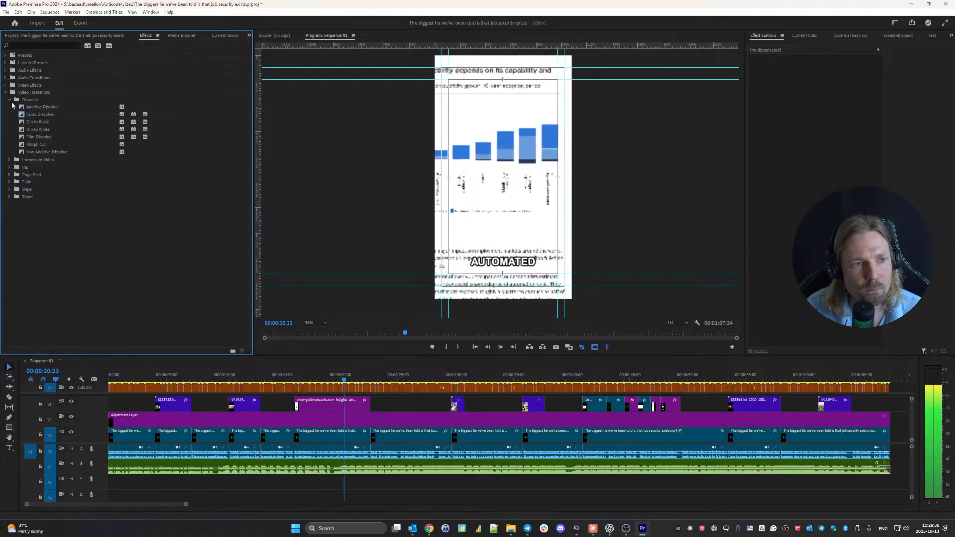
pyautogui.moveTo(38, 122); pyautogui.dragTo(888, 437)
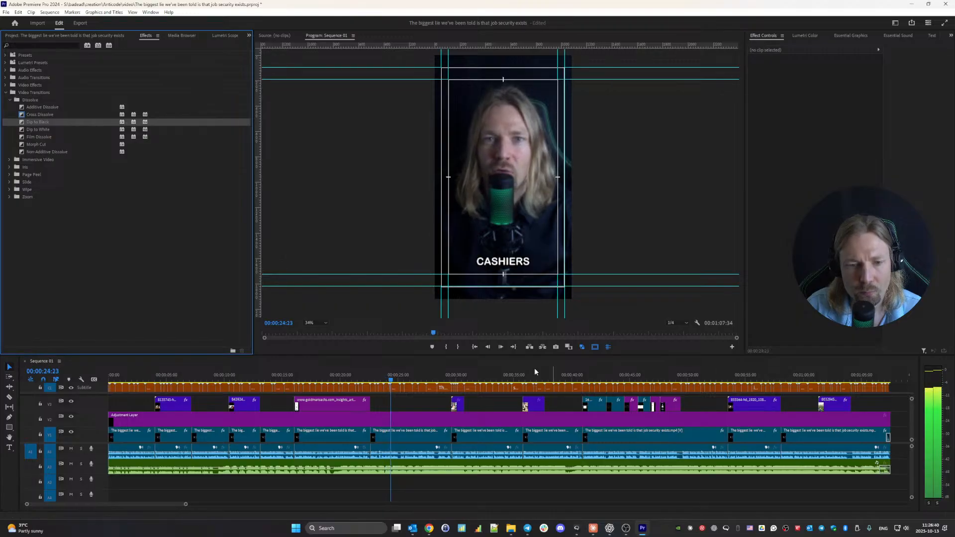
pyautogui.click(325, 323)
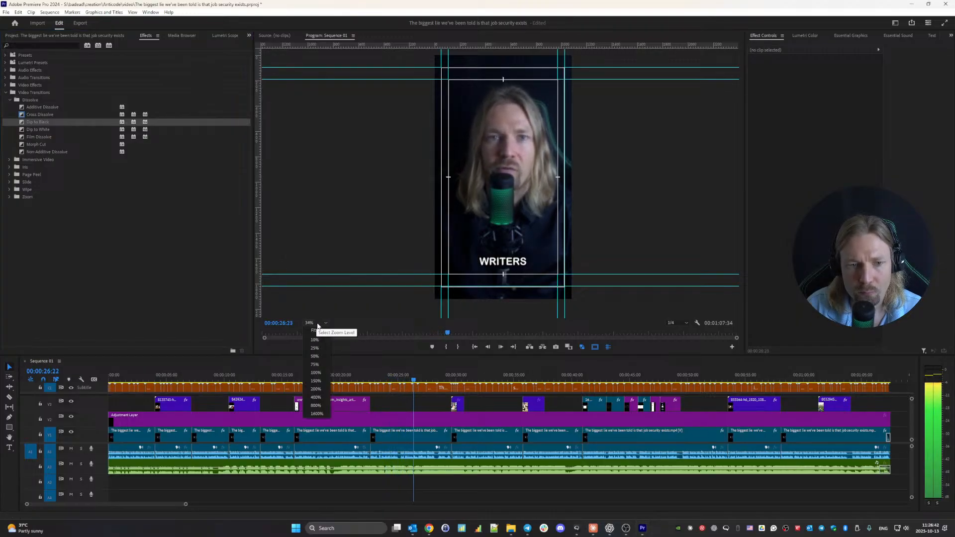
pyautogui.click(319, 332)
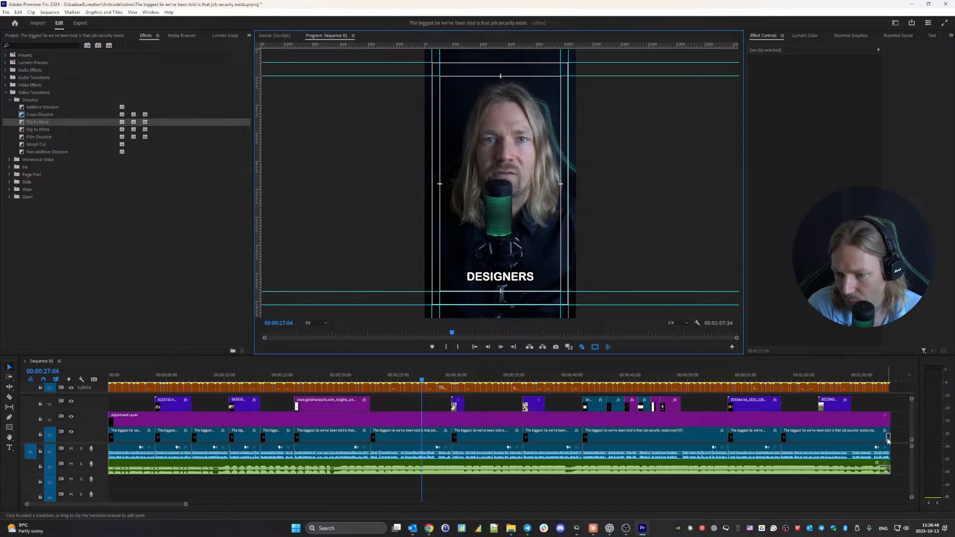
# - Apply Lumetri's automatic basic correction to the adjustment layer, checking a talking-head shot against the scopes, and slightly reduce the tint
pyautogui.click(398, 425)
pyautogui.click(387, 378)
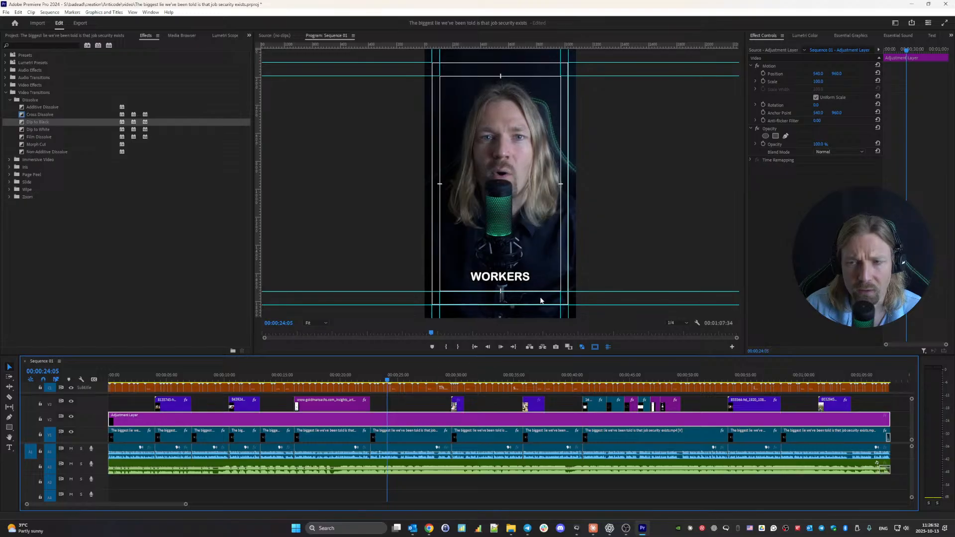
pyautogui.click(806, 36)
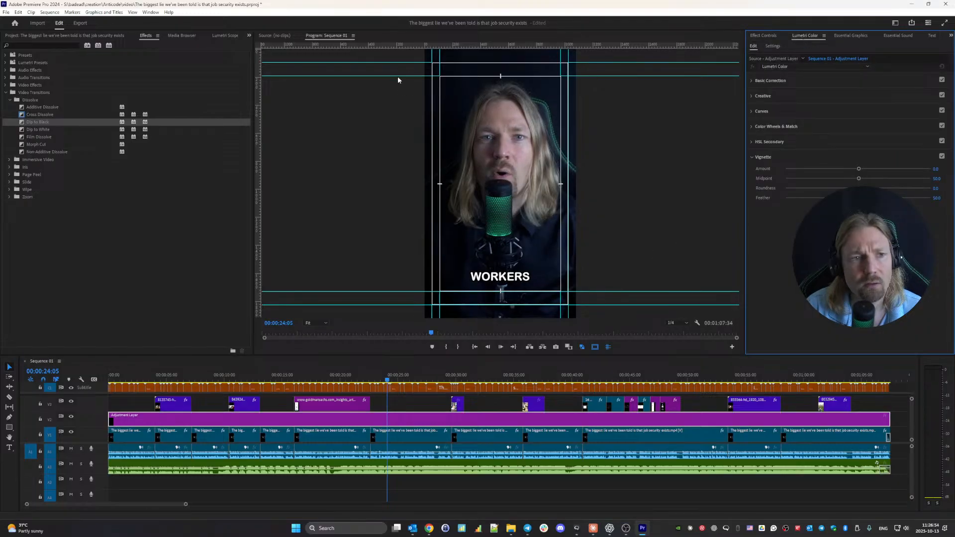
pyautogui.click(218, 35)
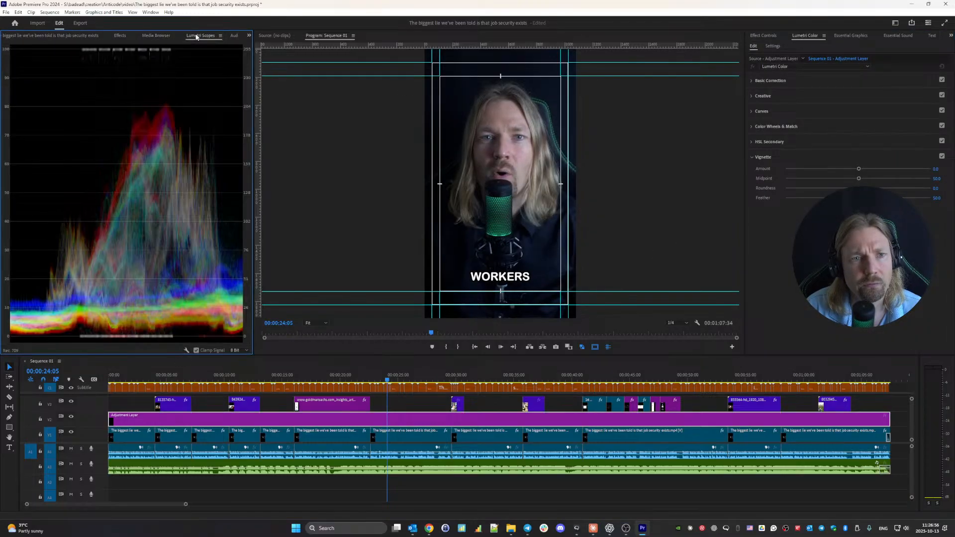
pyautogui.click(372, 378)
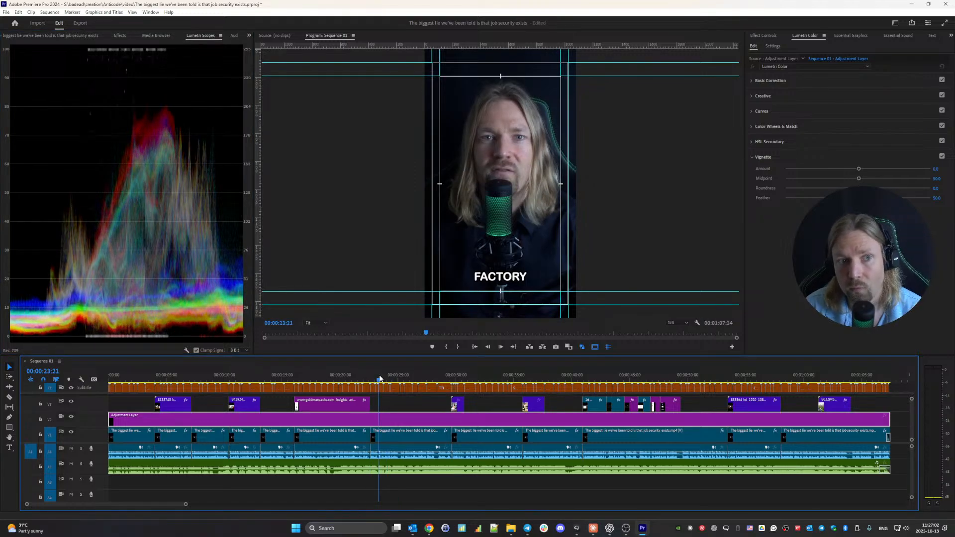
pyautogui.click(770, 80)
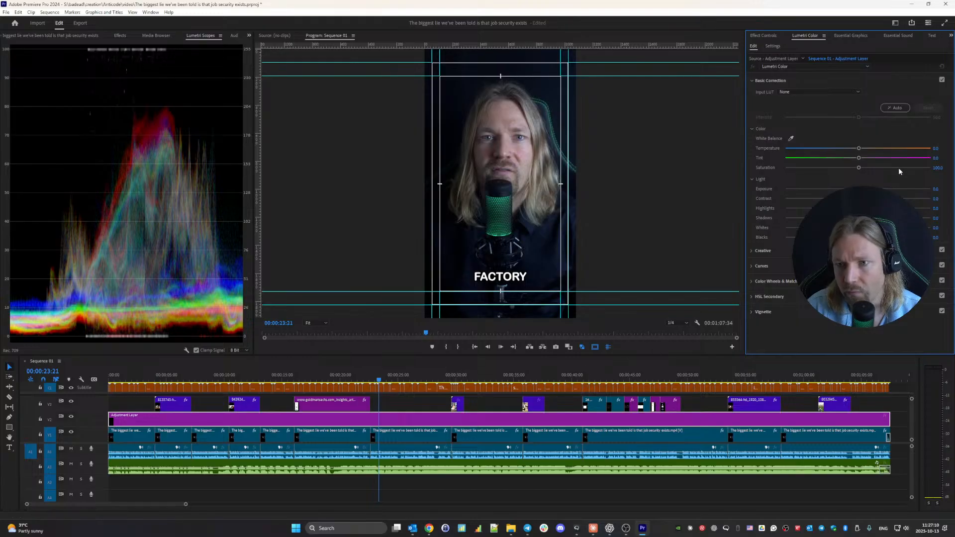
pyautogui.click(896, 108)
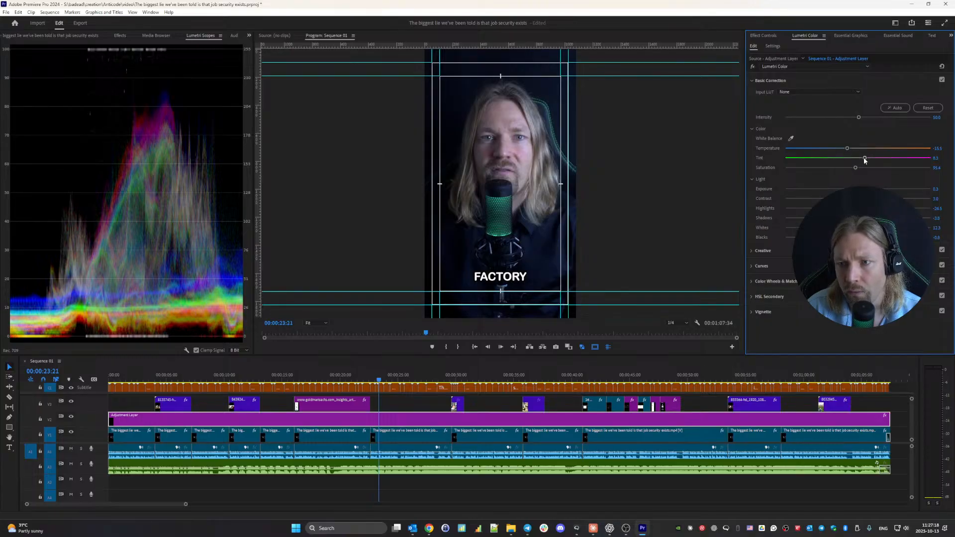
pyautogui.moveTo(864, 160); pyautogui.dragTo(865, 160)
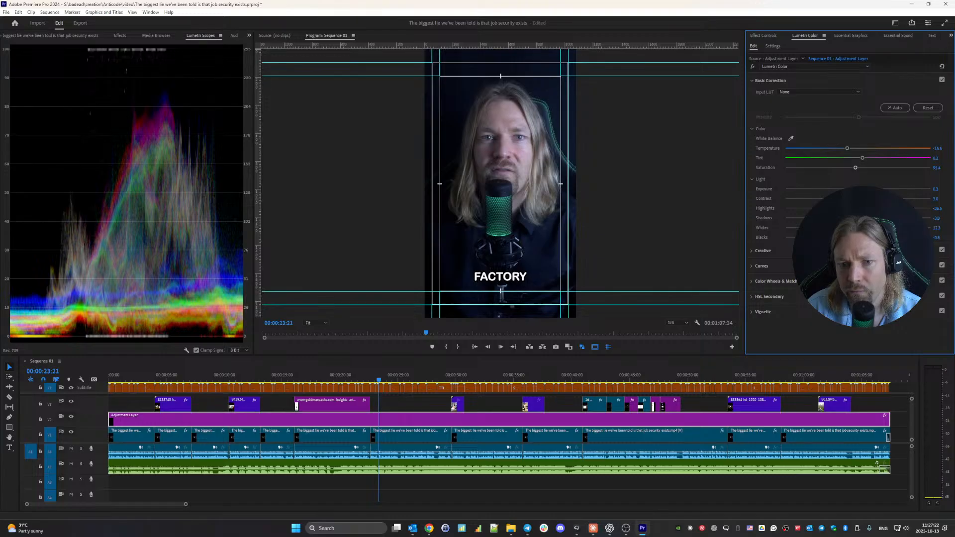
# - Raise the adjustment layer's Creative saturation to about 111 and shape its RGB curve into a gentle S for more contrast
pyautogui.click(777, 250)
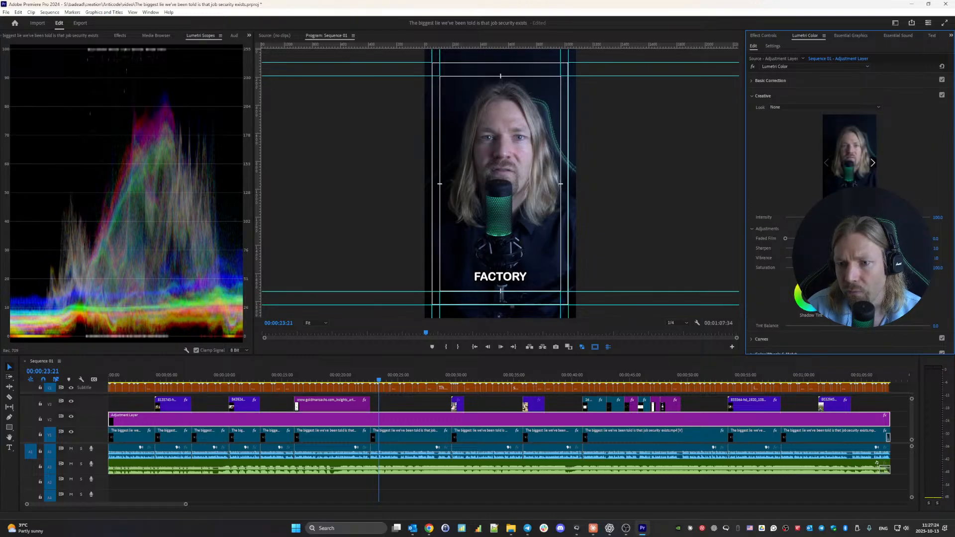
pyautogui.moveTo(863, 267); pyautogui.dragTo(865, 267)
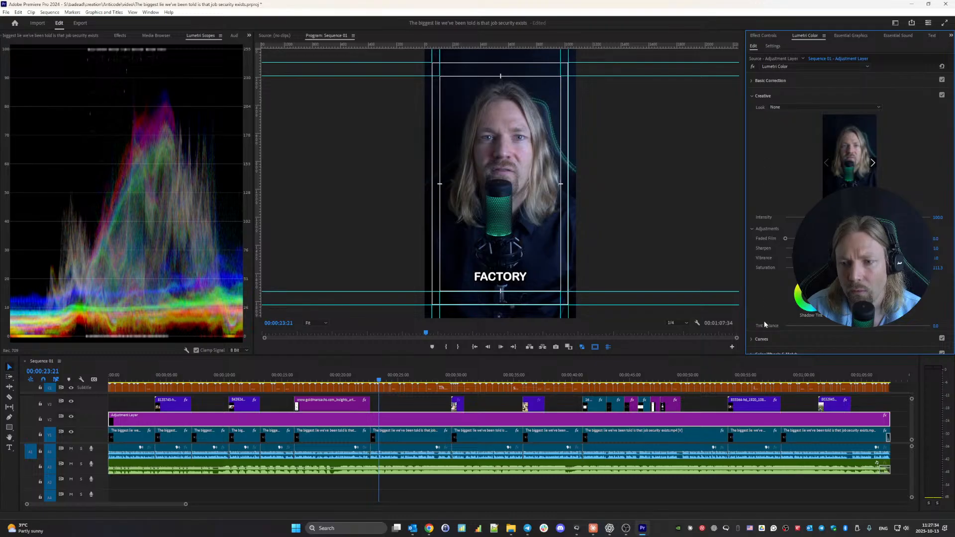
pyautogui.click(763, 339)
pyautogui.moveTo(895, 175); pyautogui.dragTo(893, 172)
pyautogui.moveTo(800, 221); pyautogui.dragTo(799, 225)
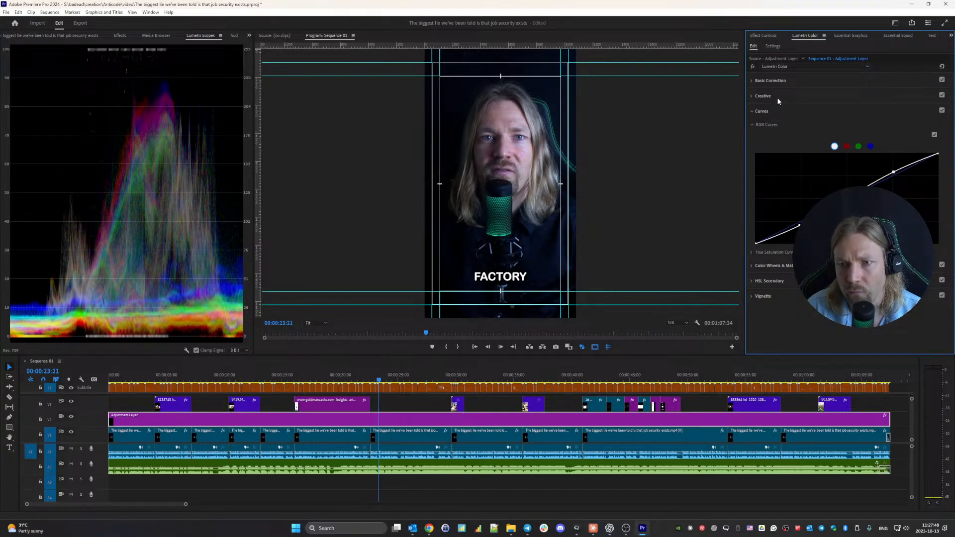
# - Lower the adjustment layer's Whites slightly, set its Vignette amount to -3.0 and play back the graded sequence
pyautogui.click(768, 81)
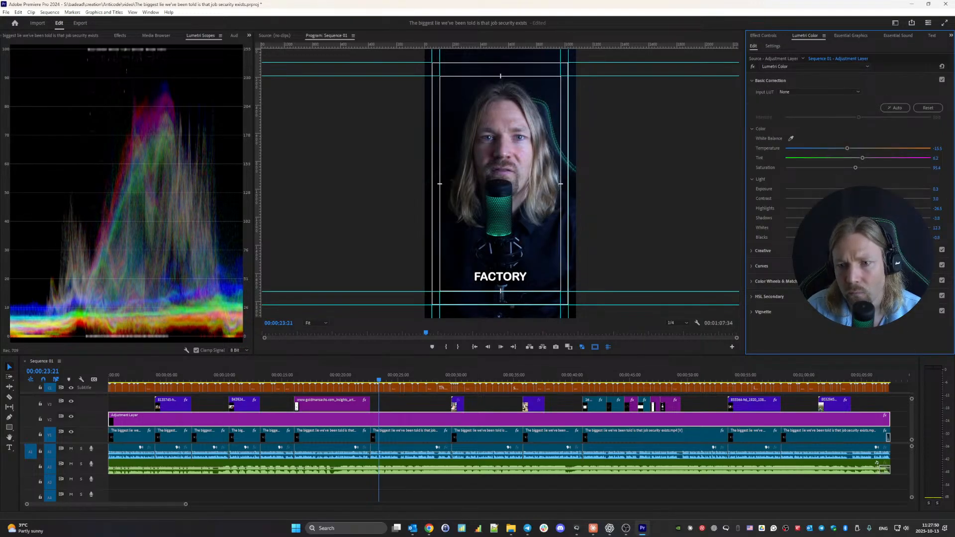
pyautogui.moveTo(867, 228); pyautogui.dragTo(865, 228)
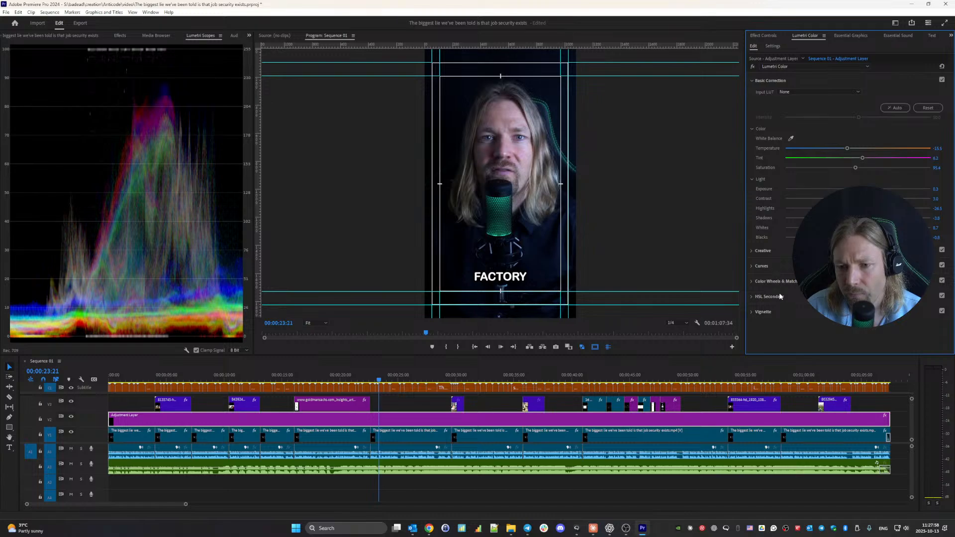
pyautogui.click(764, 312)
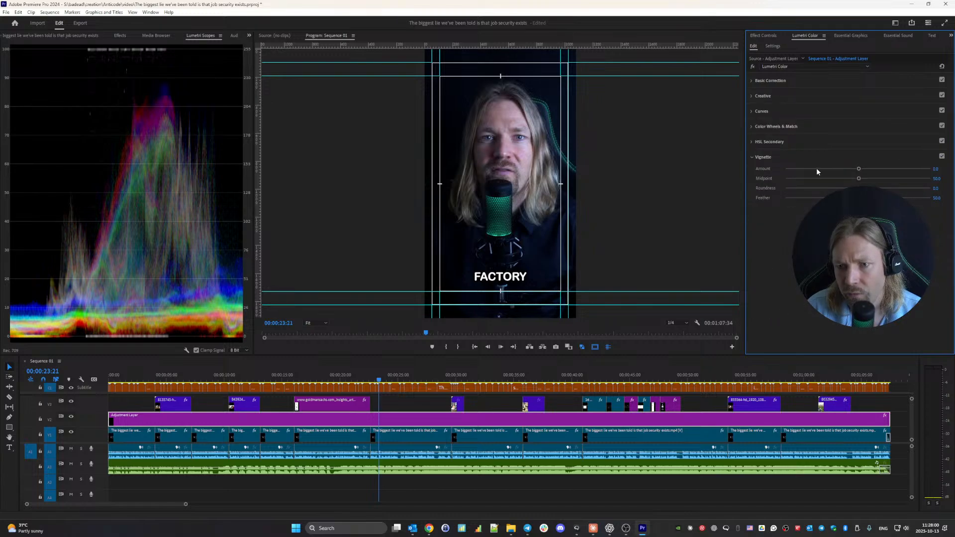
pyautogui.moveTo(817, 170); pyautogui.dragTo(798, 169)
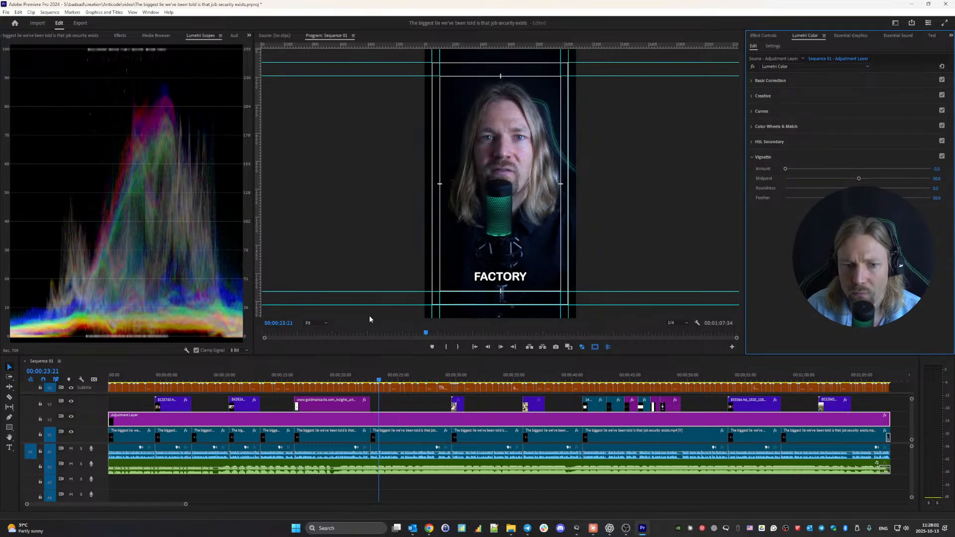
pyautogui.press('space')
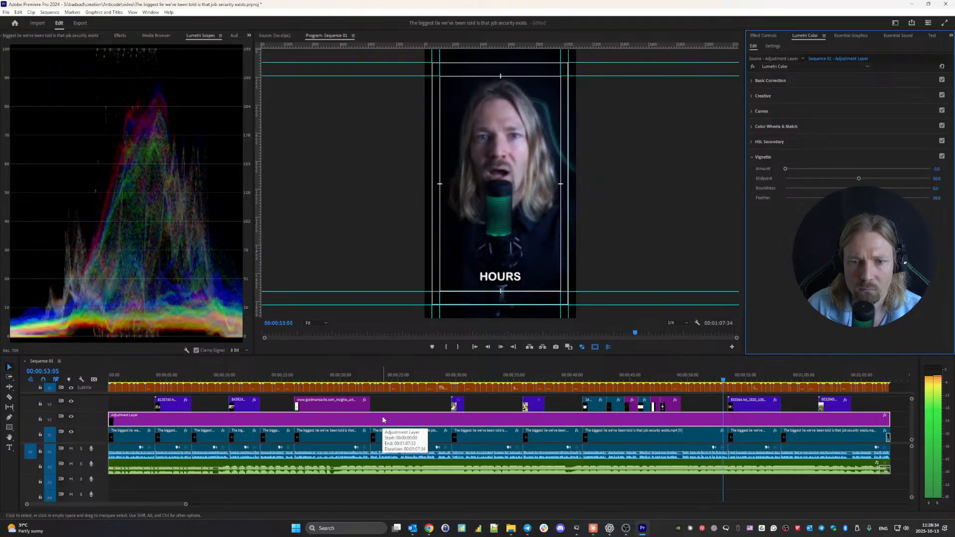
# - Save the project and set the export file name to "The biggest lie we've been told is that job security exists.mp4"
pyautogui.hotkey('ctrl', 's')
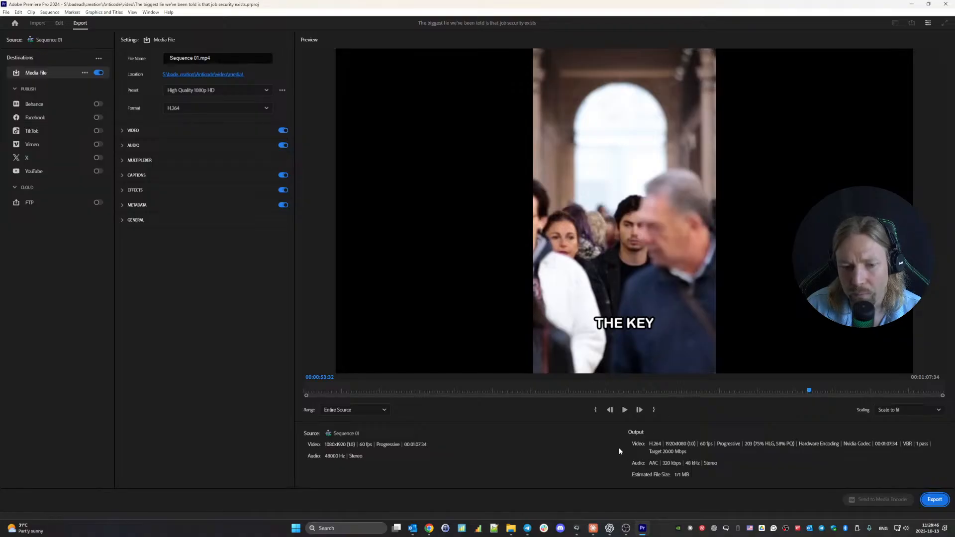
pyautogui.click(577, 532)
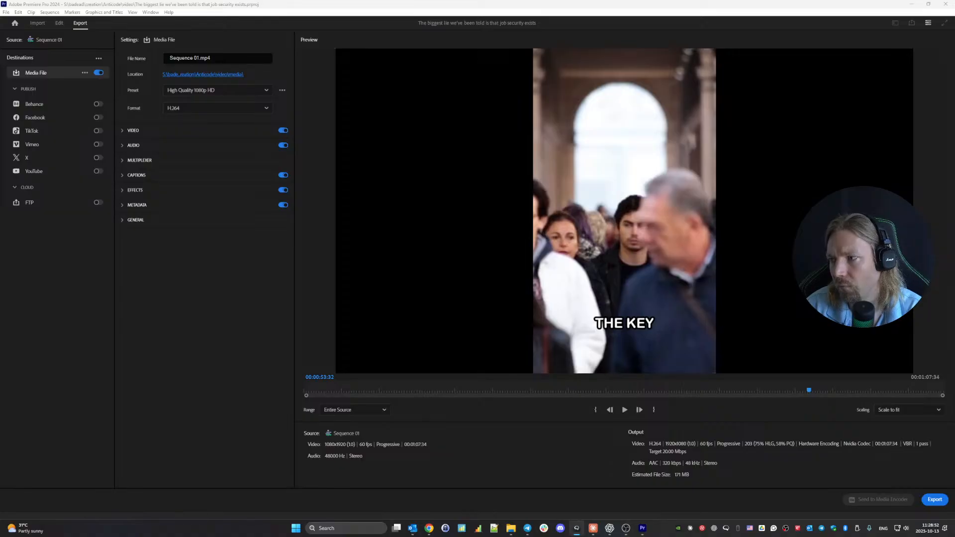
pyautogui.click(201, 58)
pyautogui.hotkey('shift', 'Home')
pyautogui.write("The biggest lie we've been told is that job security exists")
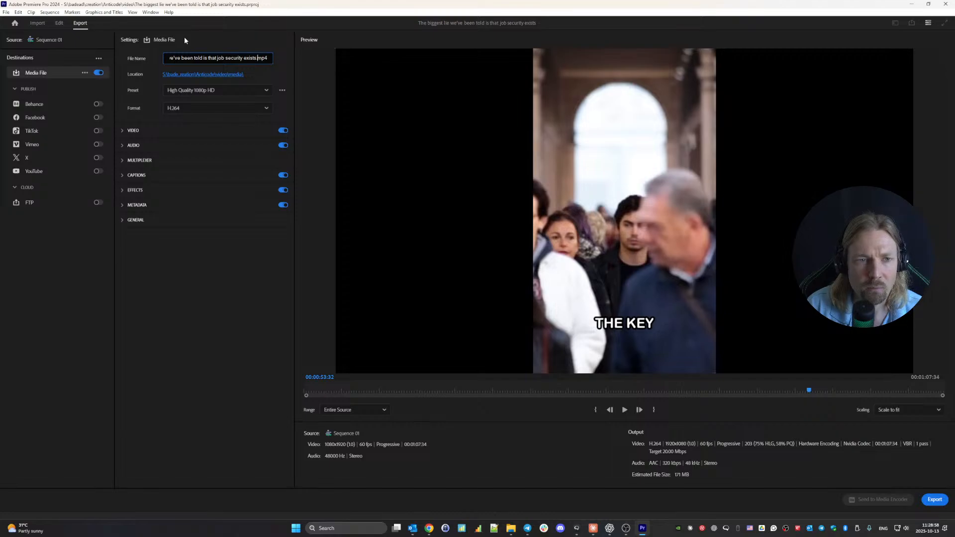
# - Choose the Shorts default preset and export the sequence as an H.264 video
pyautogui.click(194, 90)
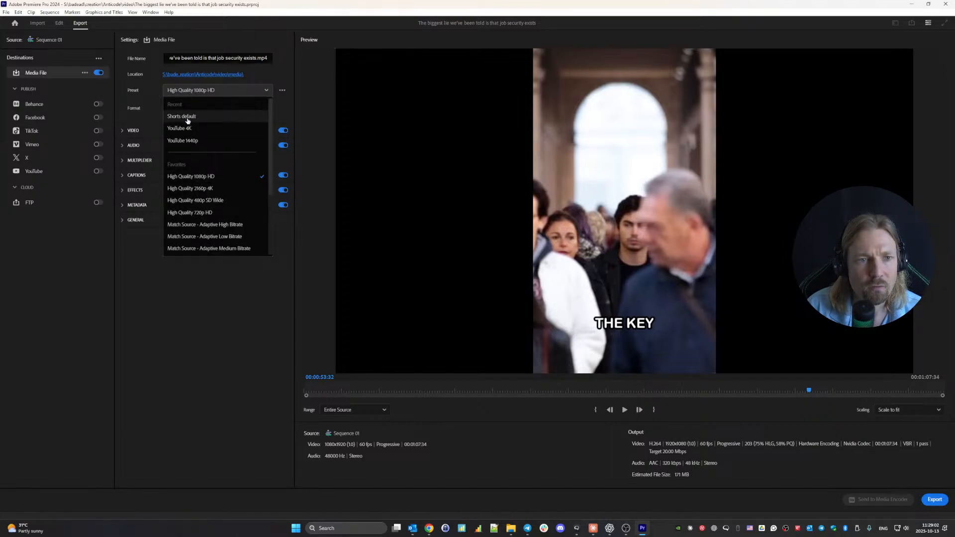
pyautogui.click(187, 120)
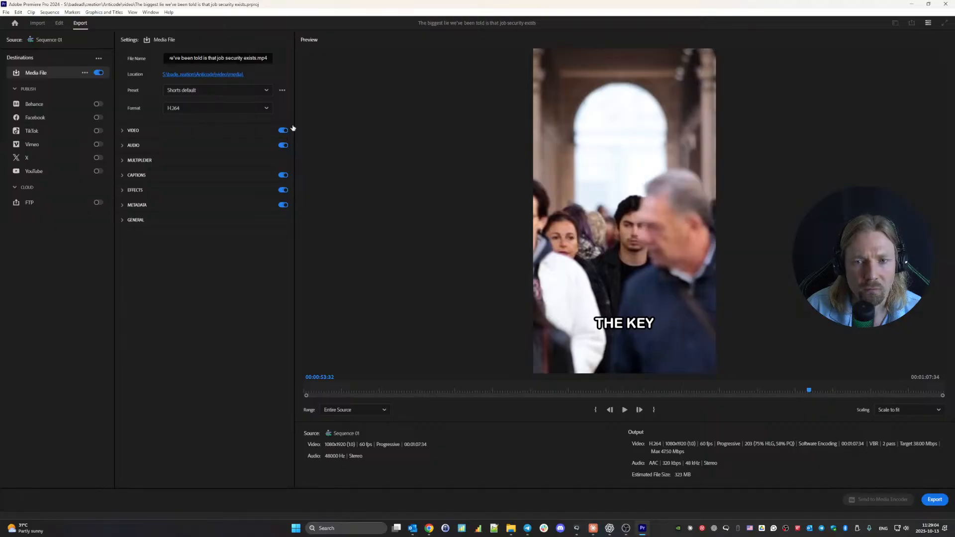
pyautogui.click(938, 500)
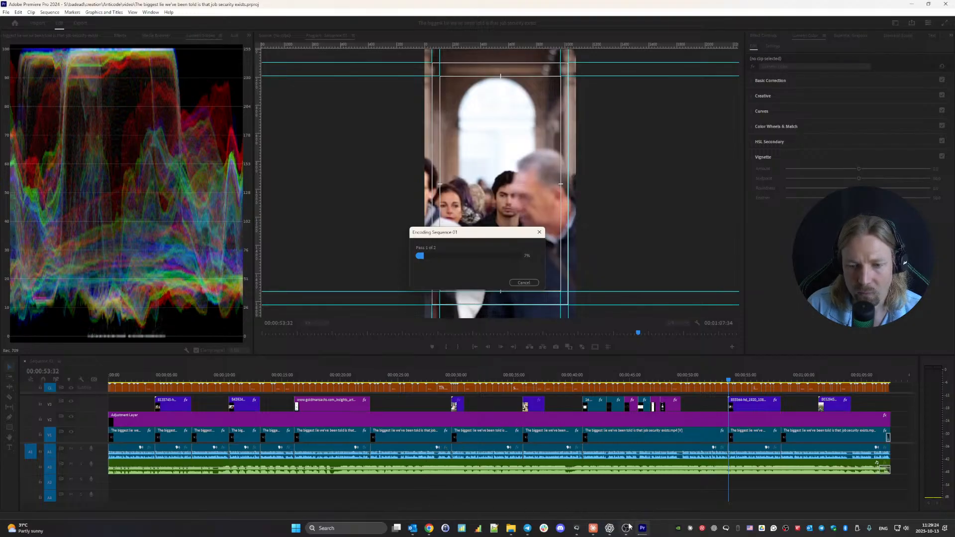
pyautogui.moveTo(642, 529)
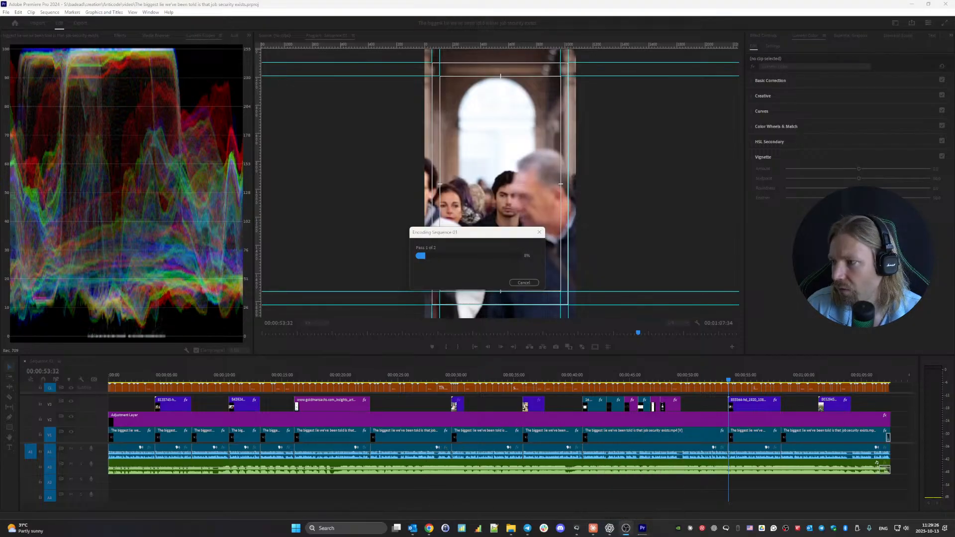